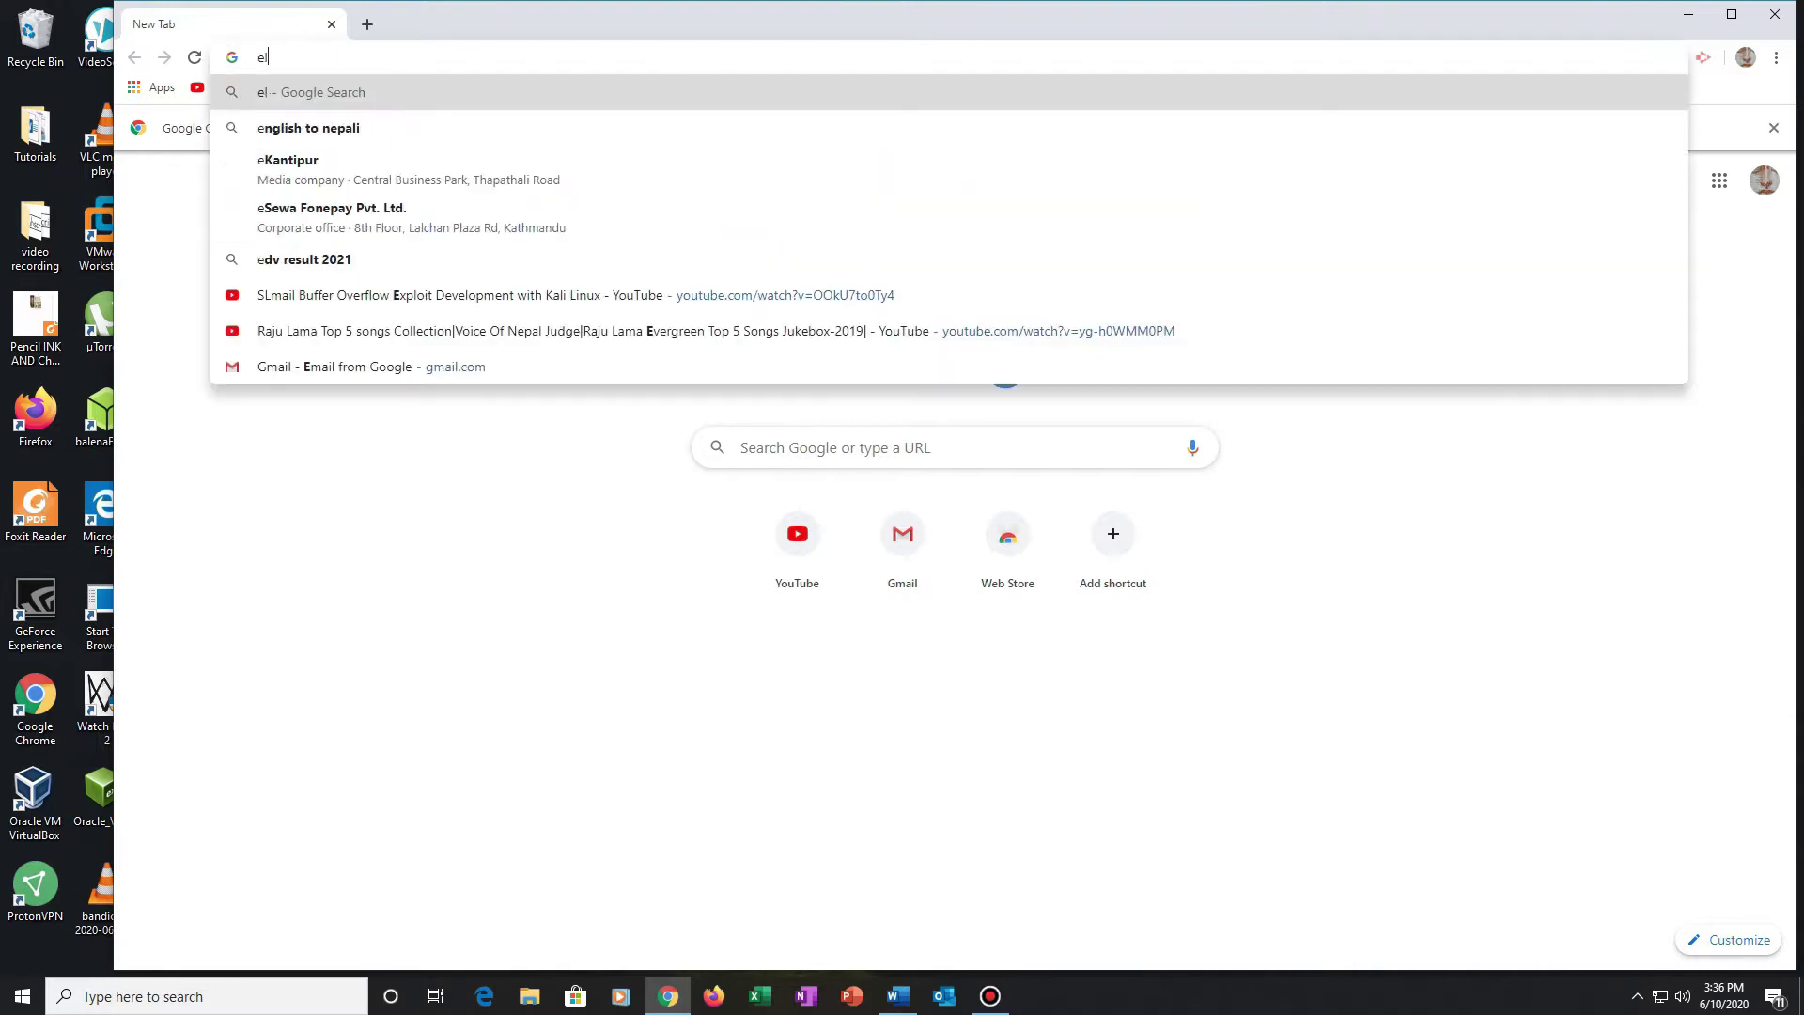
Step: Load electrum.org and download the Electrum 3.3.8 Windows installer from its download section
{"action": "type", "text": "org"}
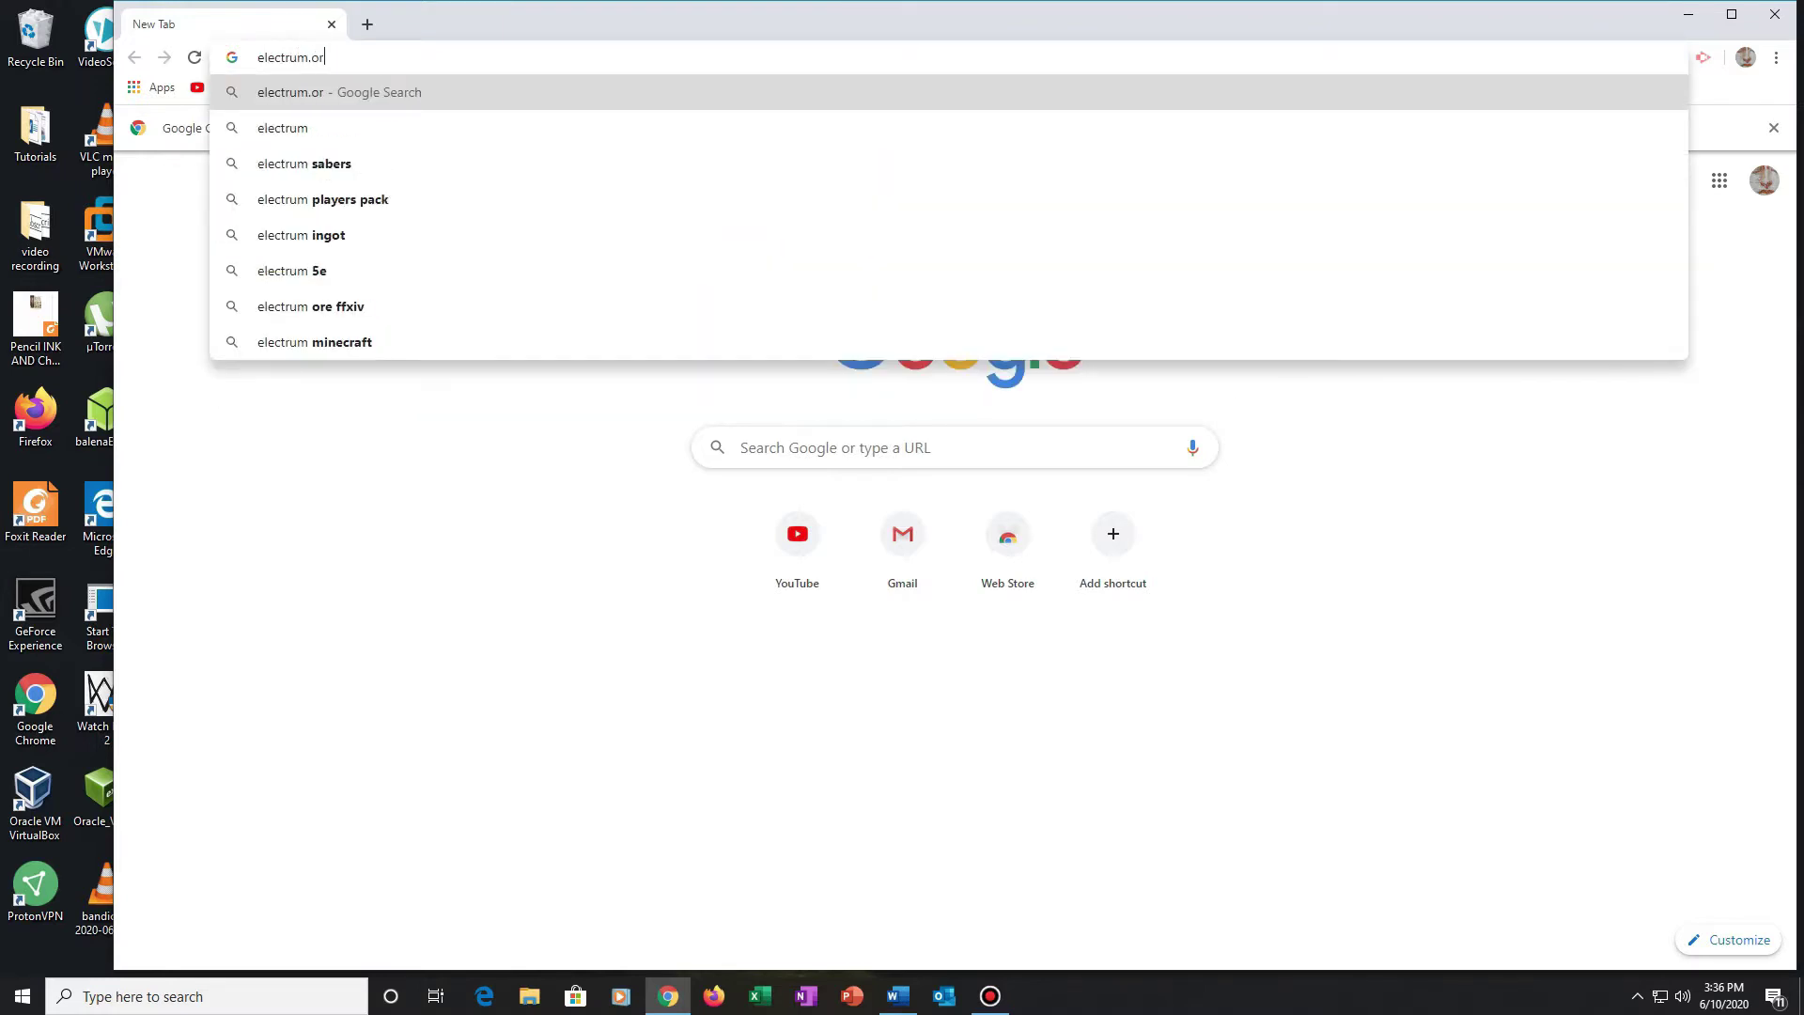
{"action": "key", "text": "Return"}
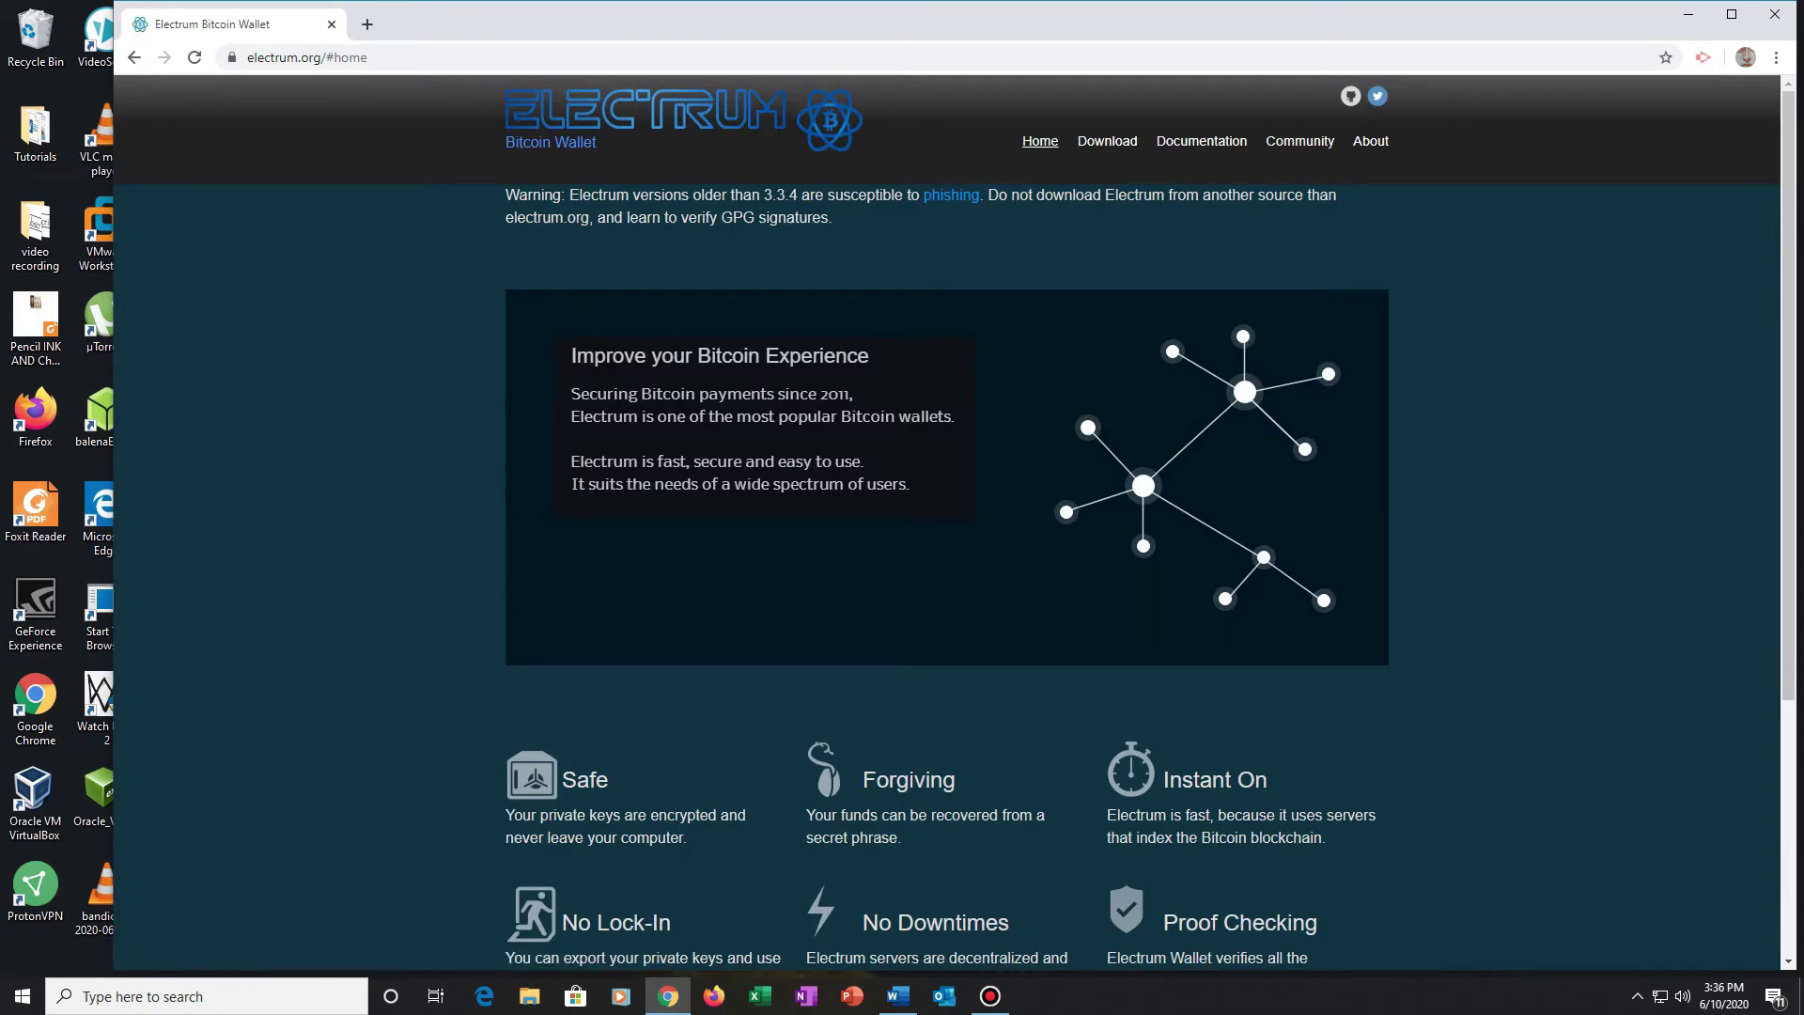
{"action": "scroll", "coordinate": [947, 521], "scroll_direction": "down", "scroll_amount": 4}
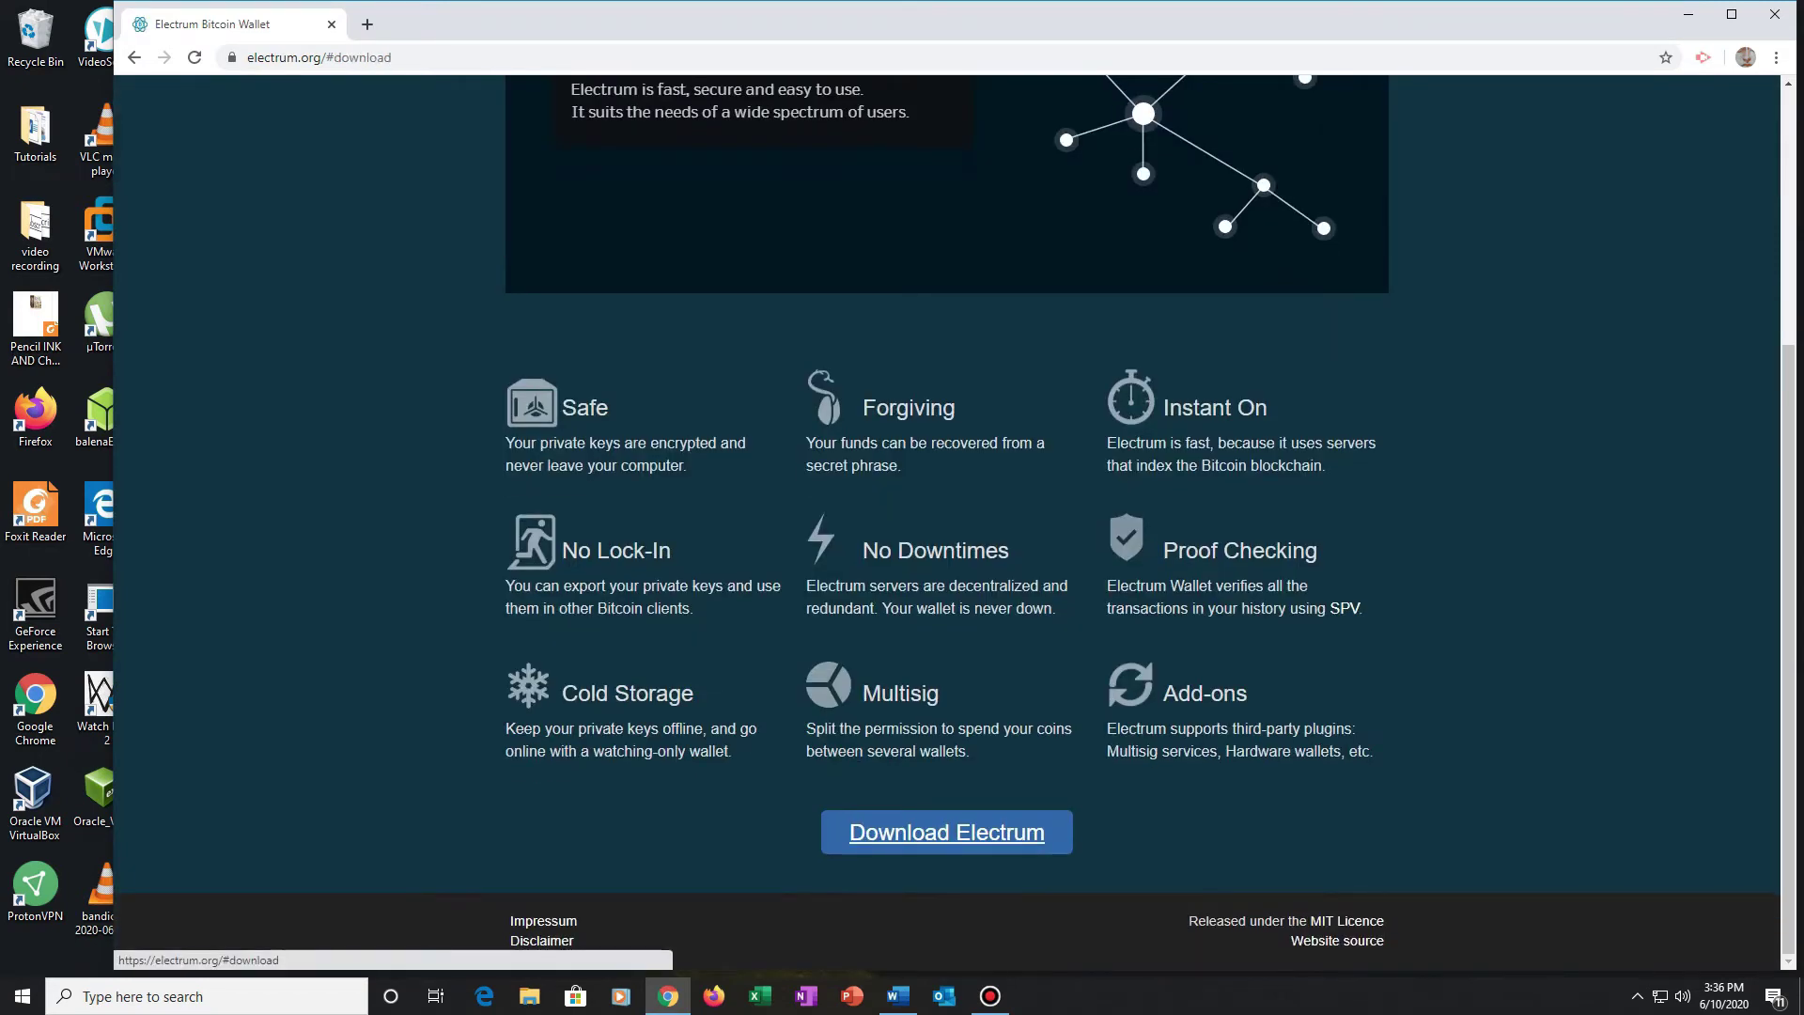
{"action": "left_click", "coordinate": [947, 833]}
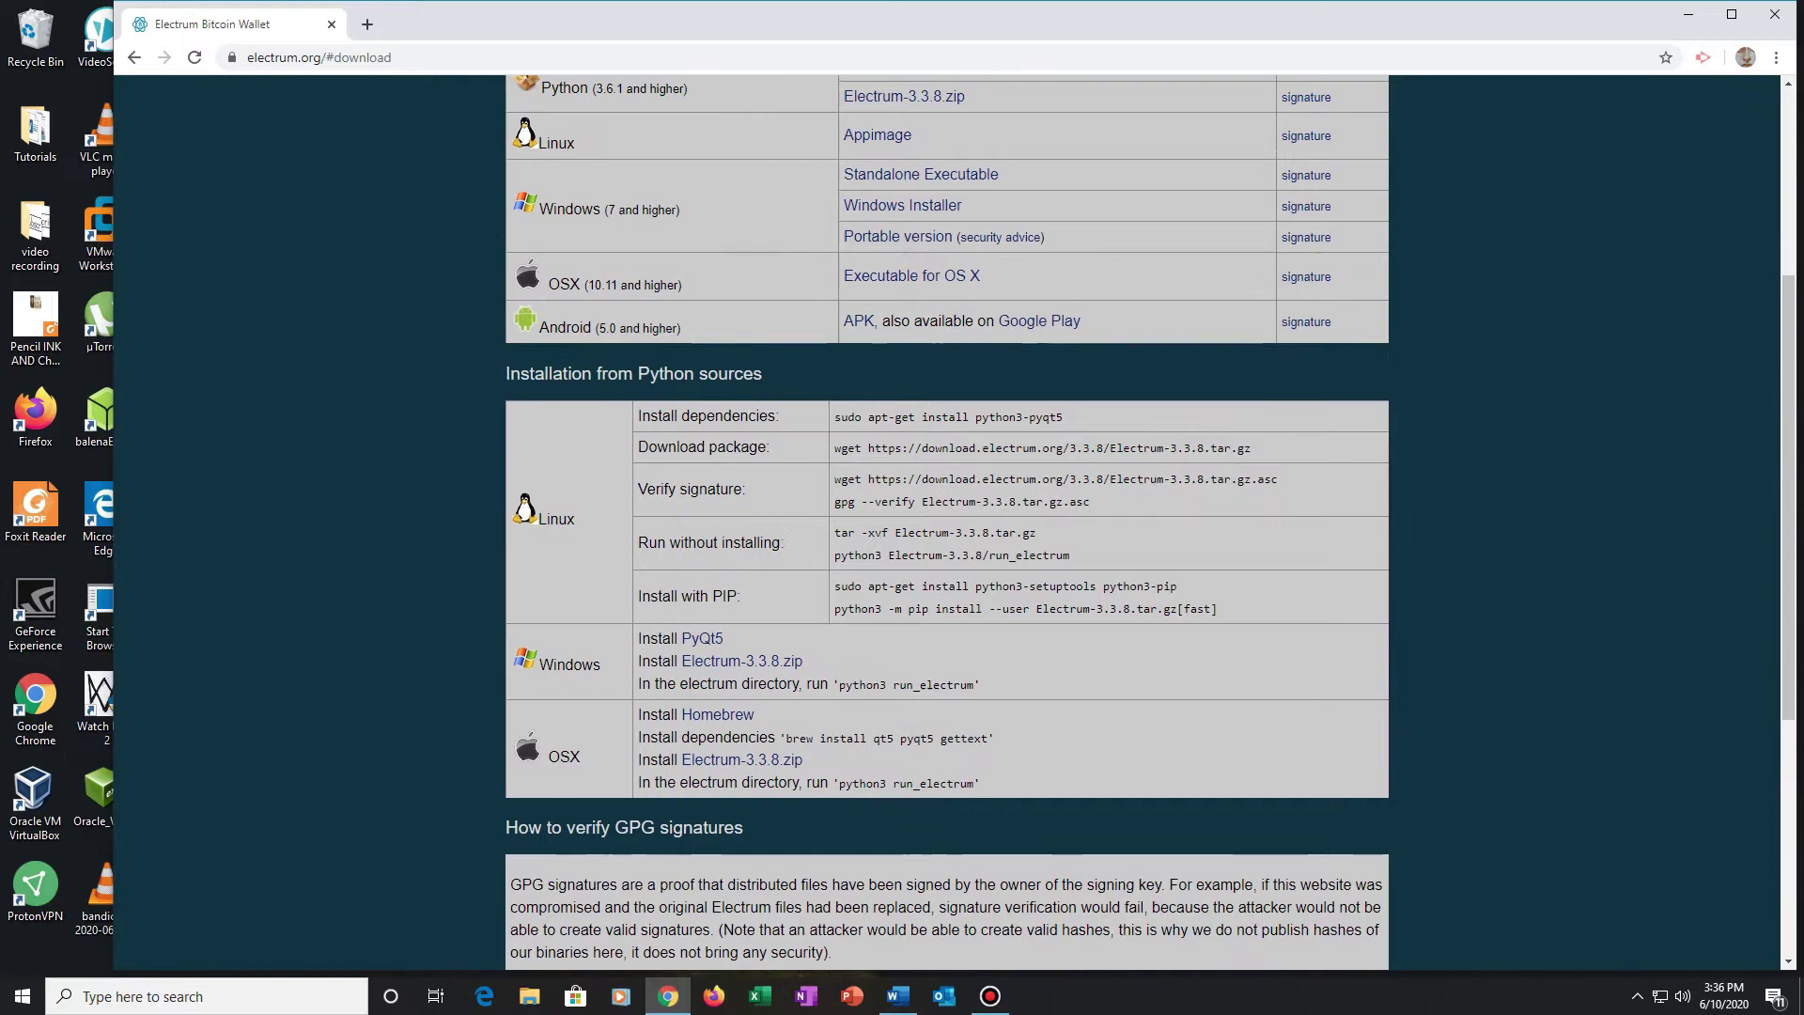
{"action": "scroll", "coordinate": [947, 521], "scroll_direction": "up", "scroll_amount": 2}
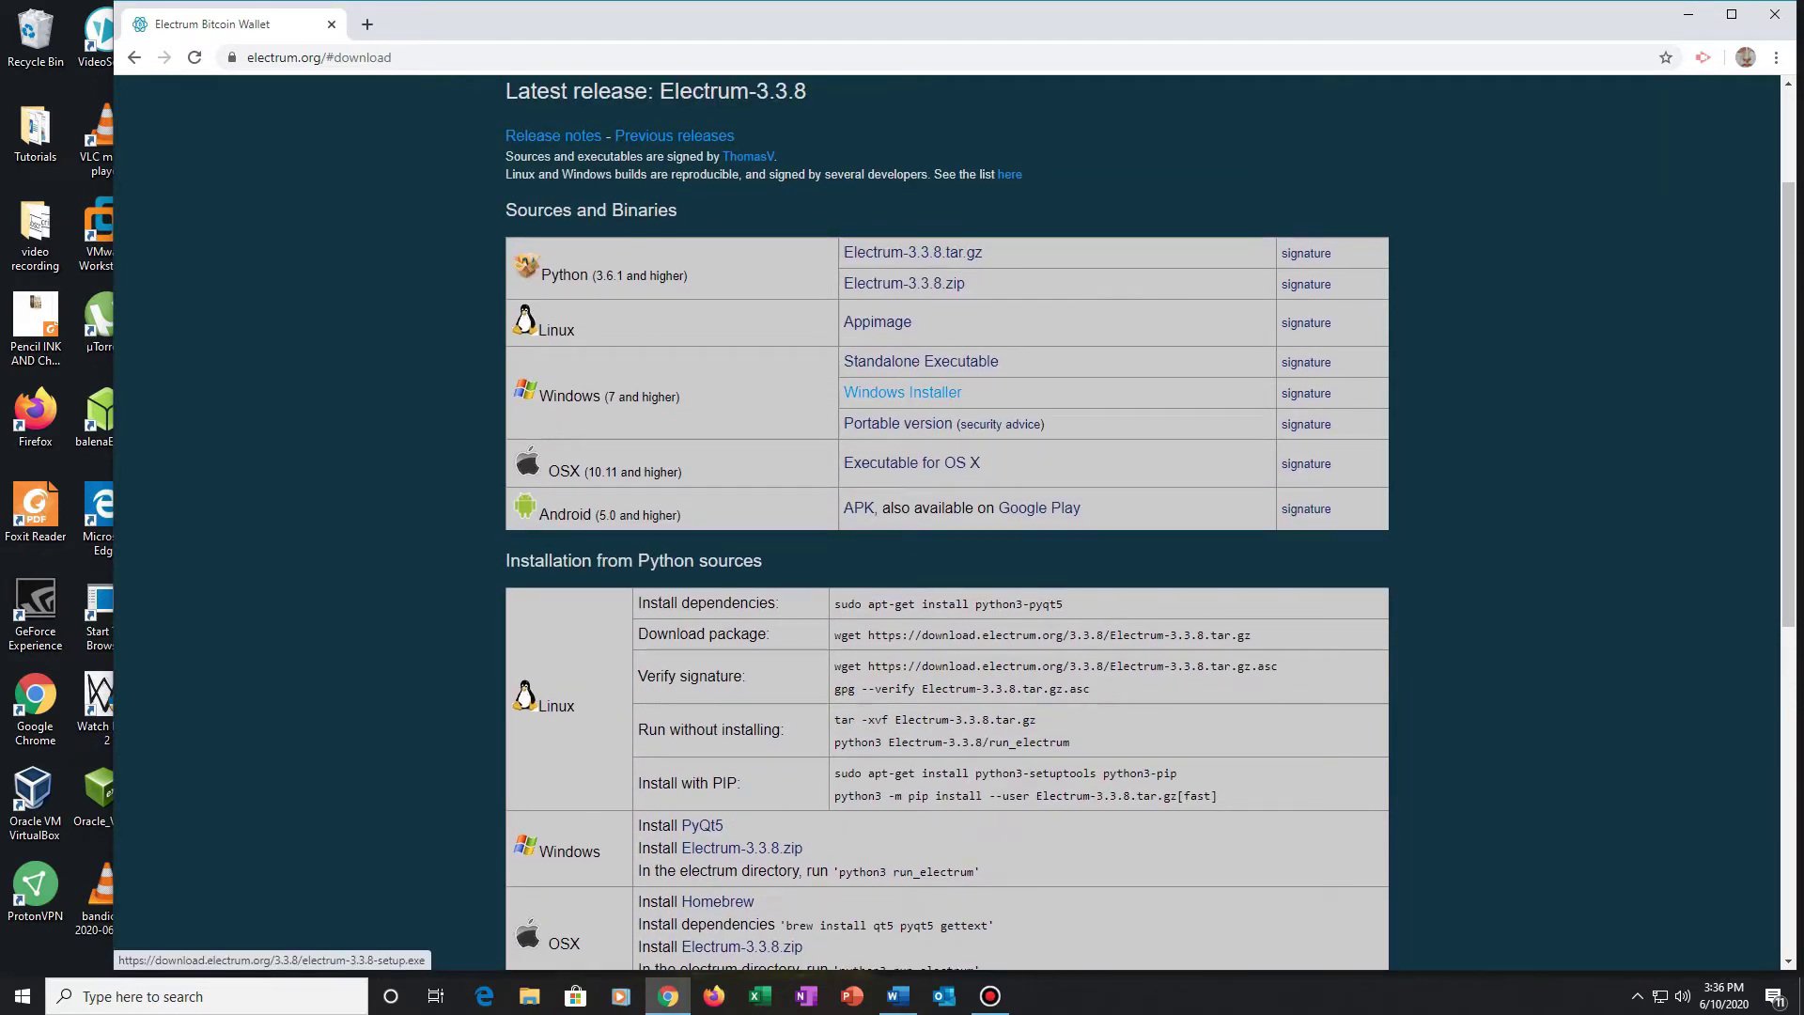
{"action": "left_click", "coordinate": [902, 391]}
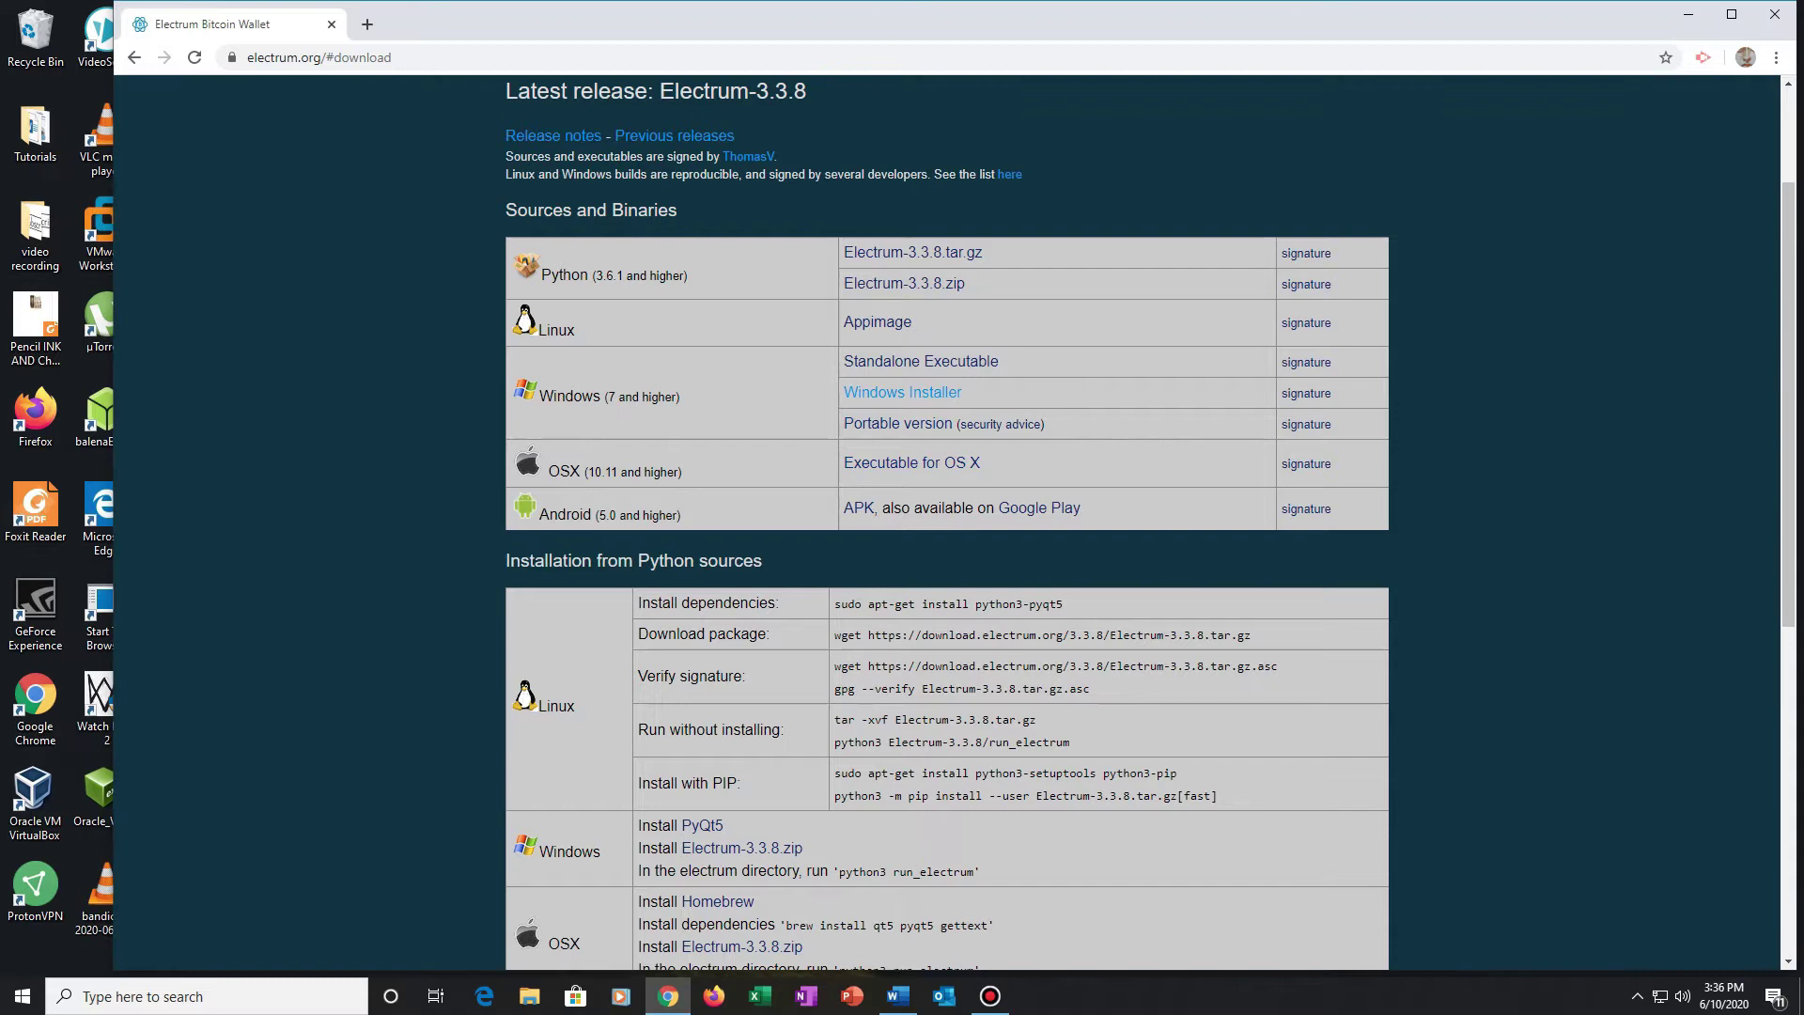
Step: Install Electrum to the default location, close the installer, and minimize Chrome to reach the desktop
{"action": "key", "text": "Return"}
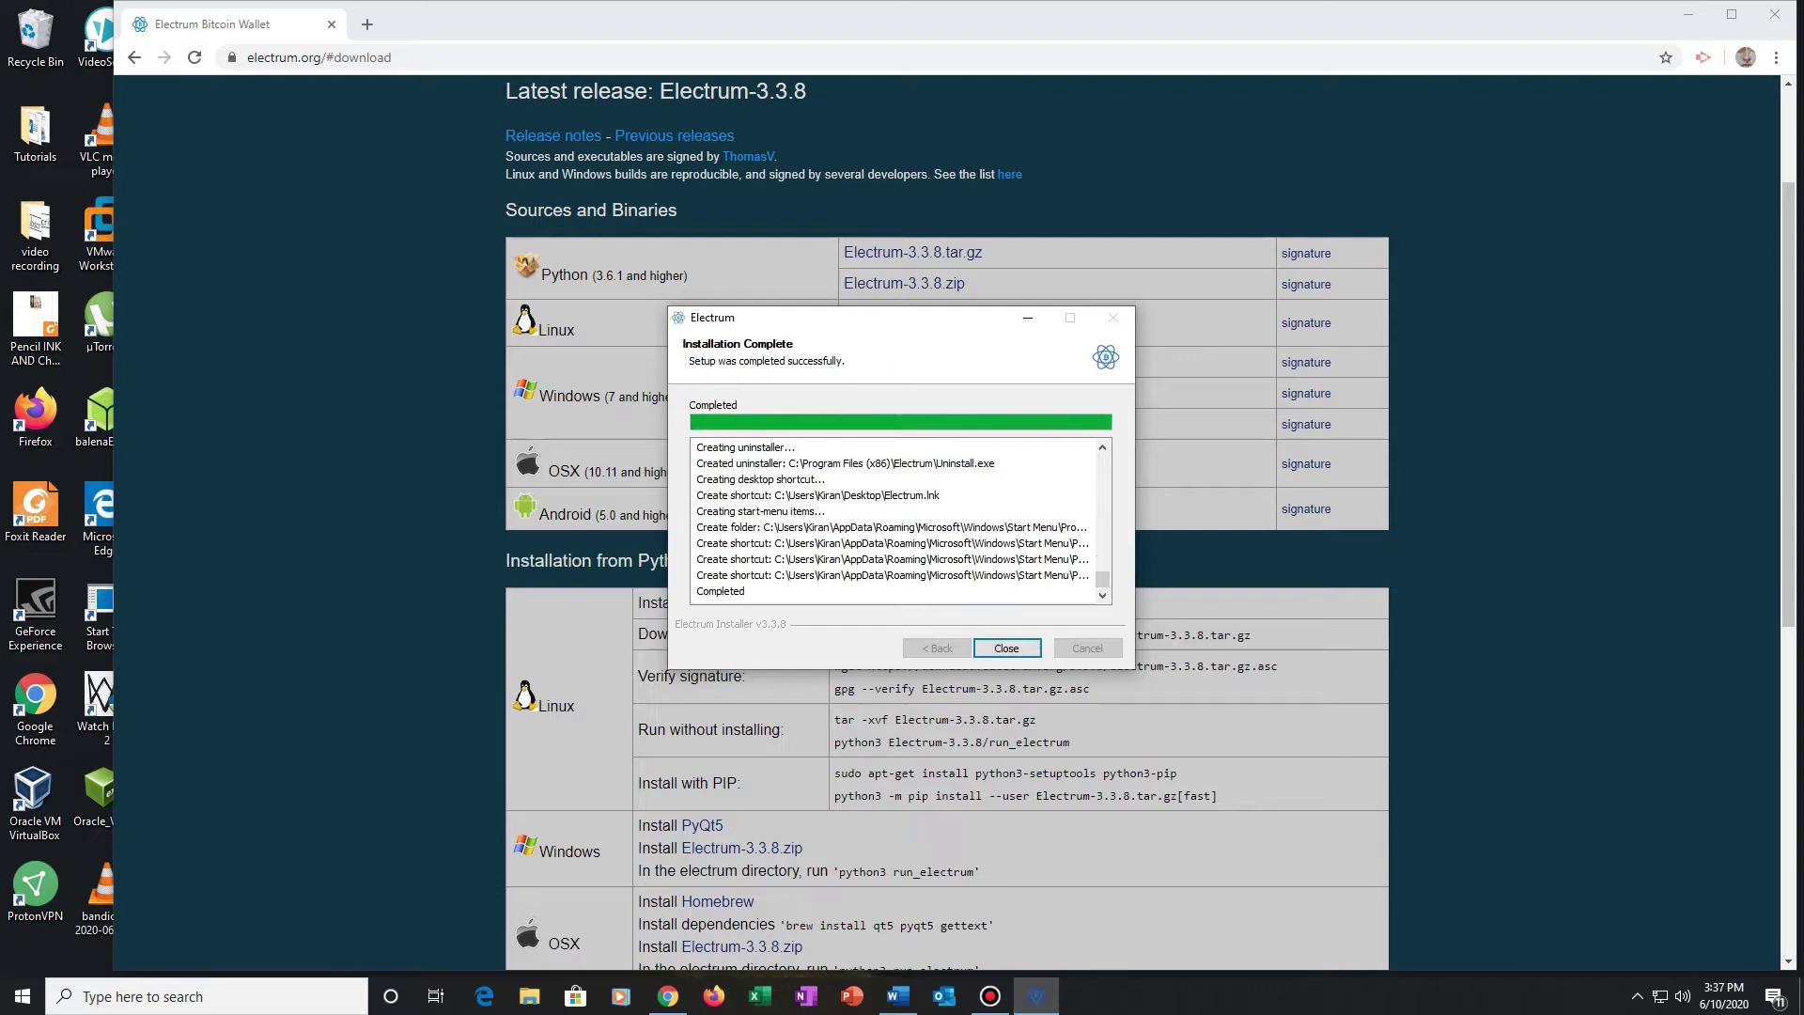
{"action": "key", "text": "Return"}
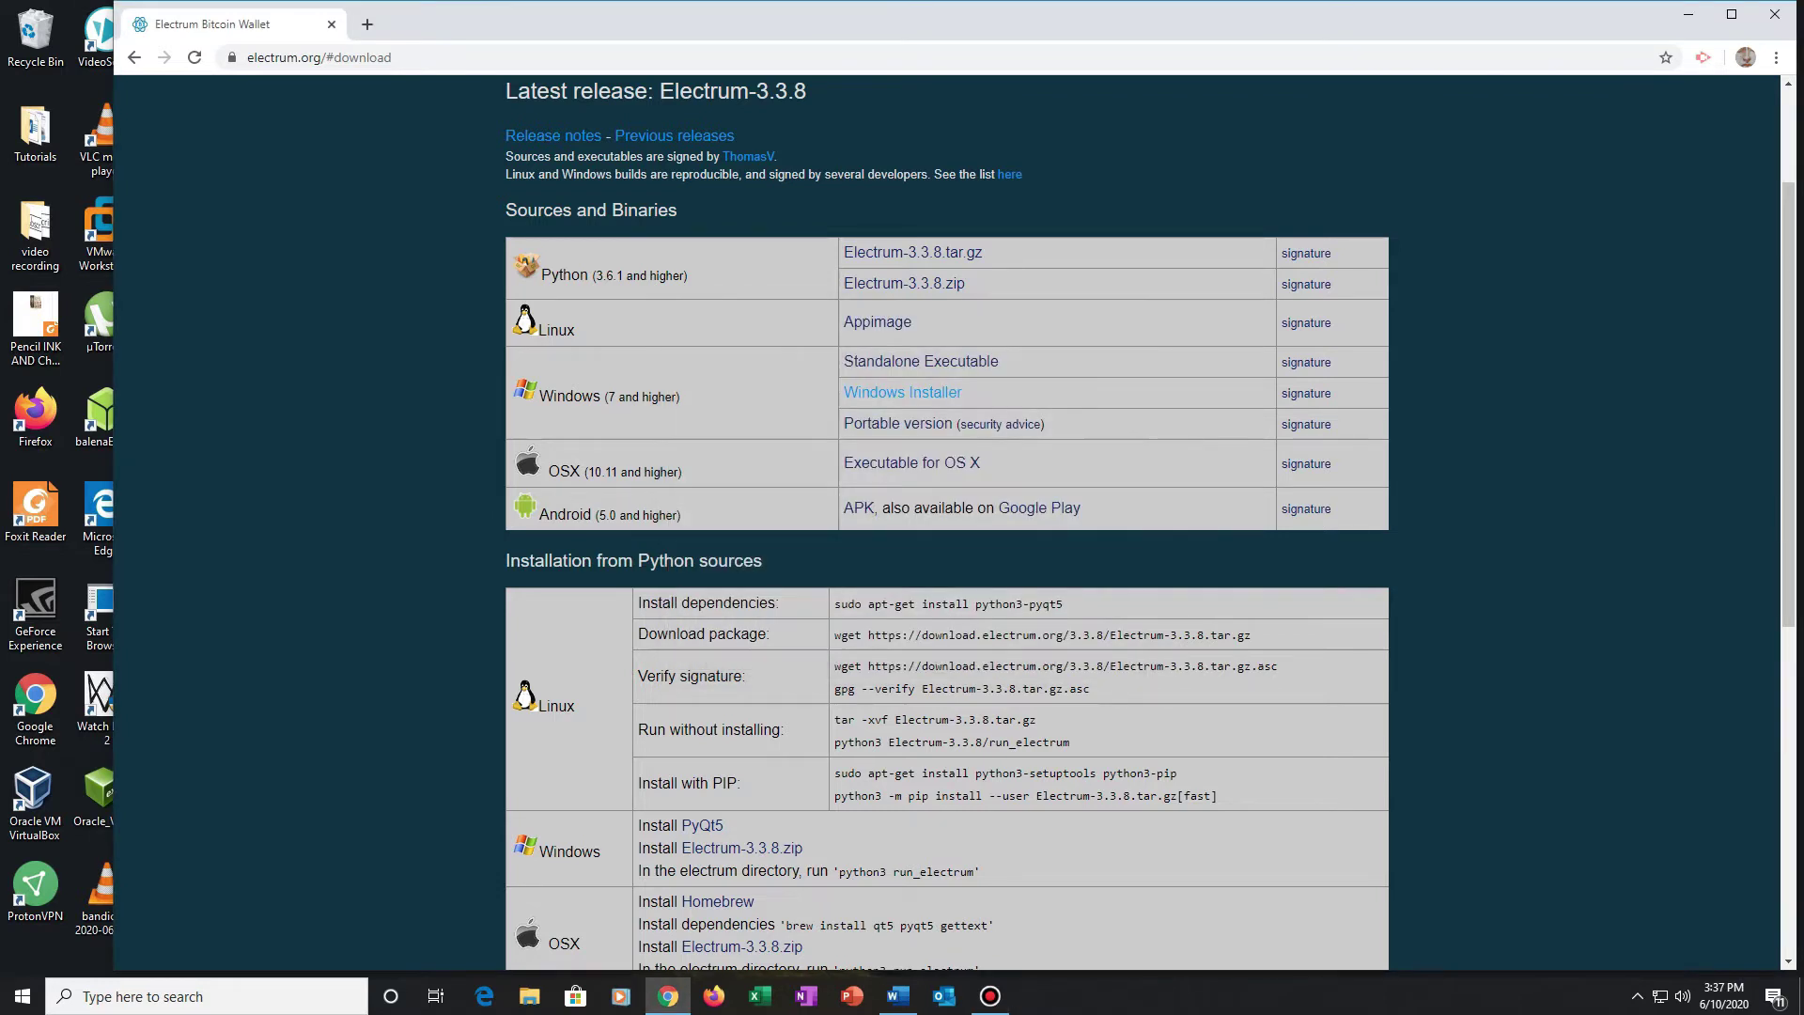
{"action": "left_click", "coordinate": [1688, 14]}
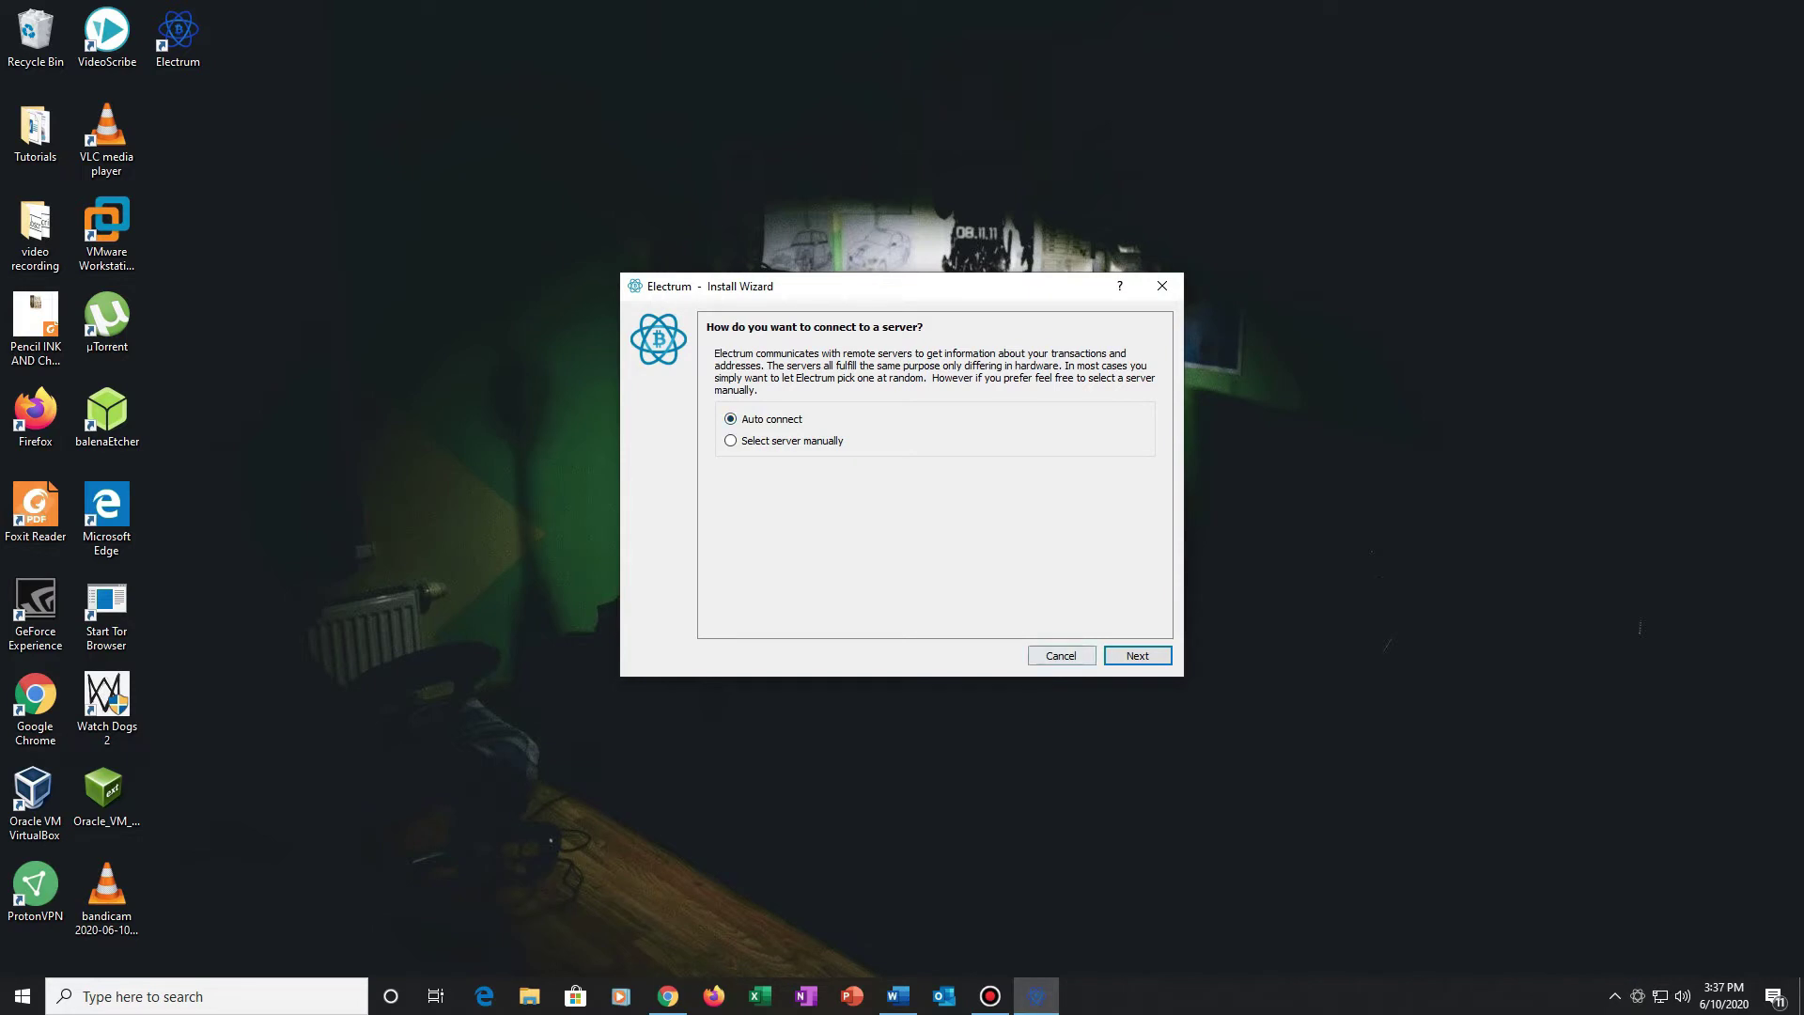
Step: Keep Auto connect and rename the wallet from default_wallet to risk_simplifier_wallet
{"action": "key", "text": "Return"}
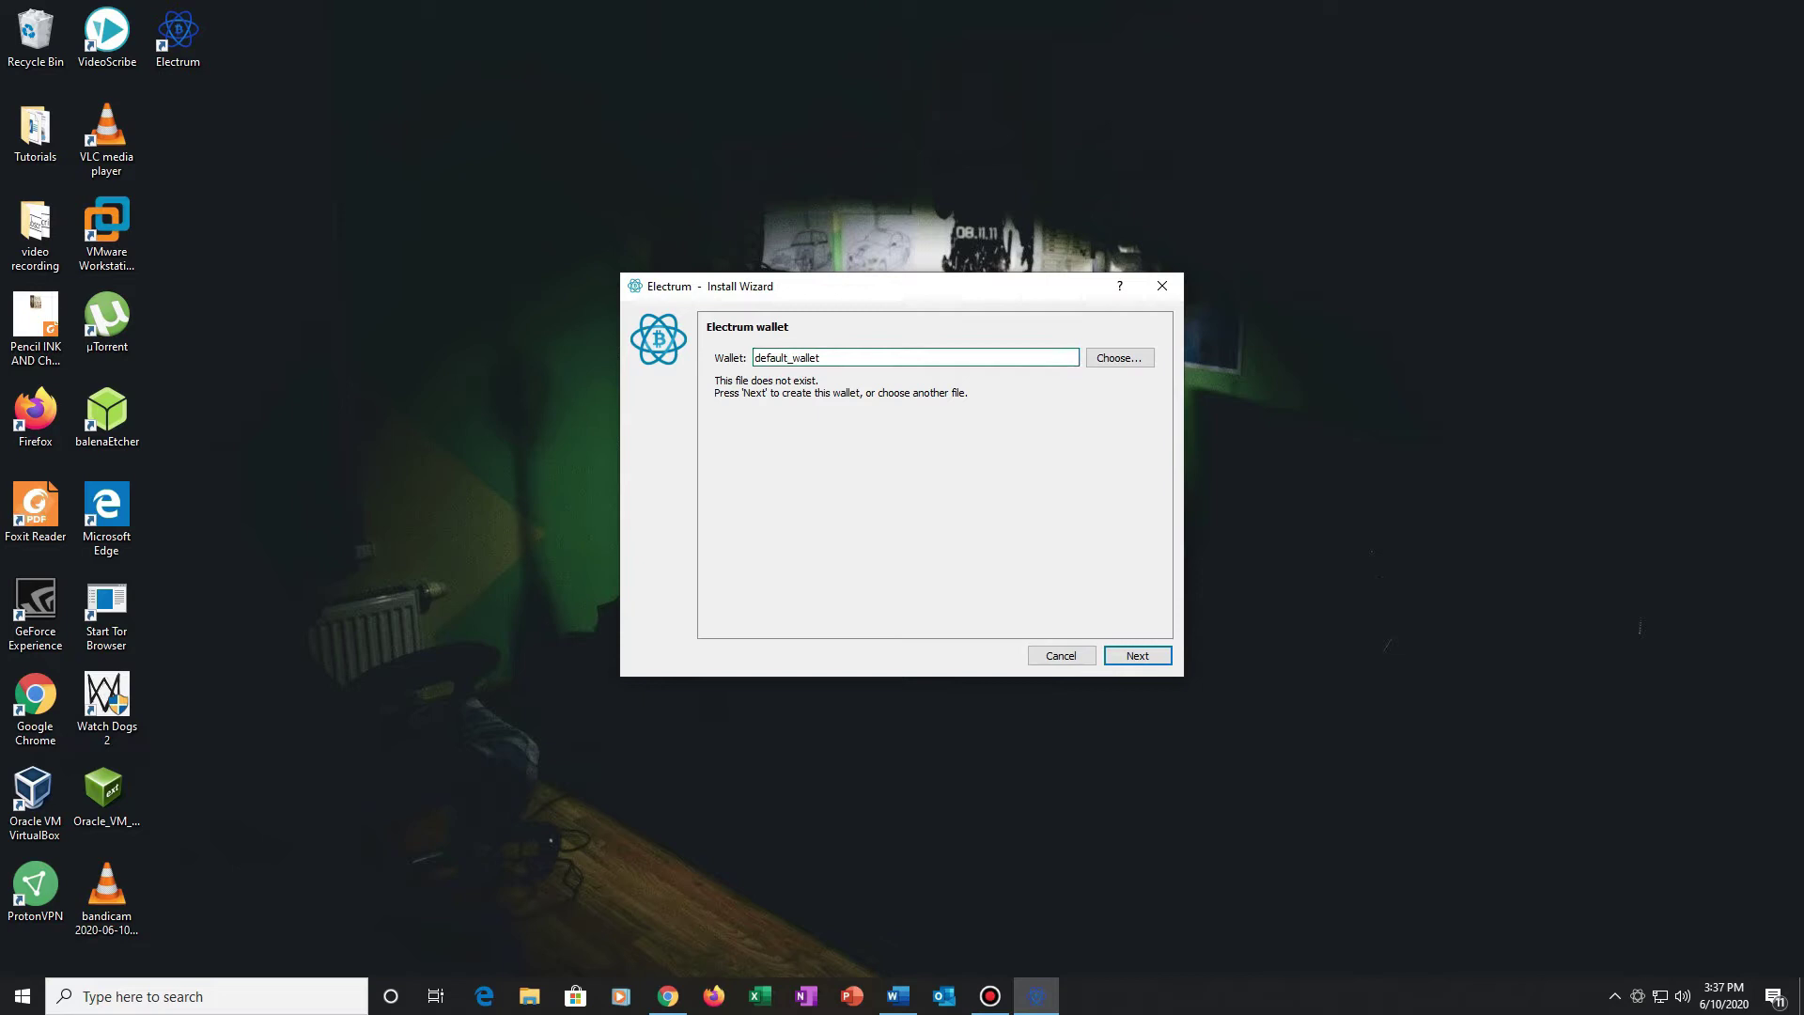
{"action": "key", "text": "BackSpace"}
{"action": "key", "text": "BackSpace"}
{"action": "key", "text": "BackSpace"}
{"action": "key", "text": "BackSpace"}
{"action": "key", "text": "BackSpace"}
{"action": "key", "text": "BackSpace"}
{"action": "key", "text": "BackSpace"}
{"action": "type", "text": "risk_simplifier"}
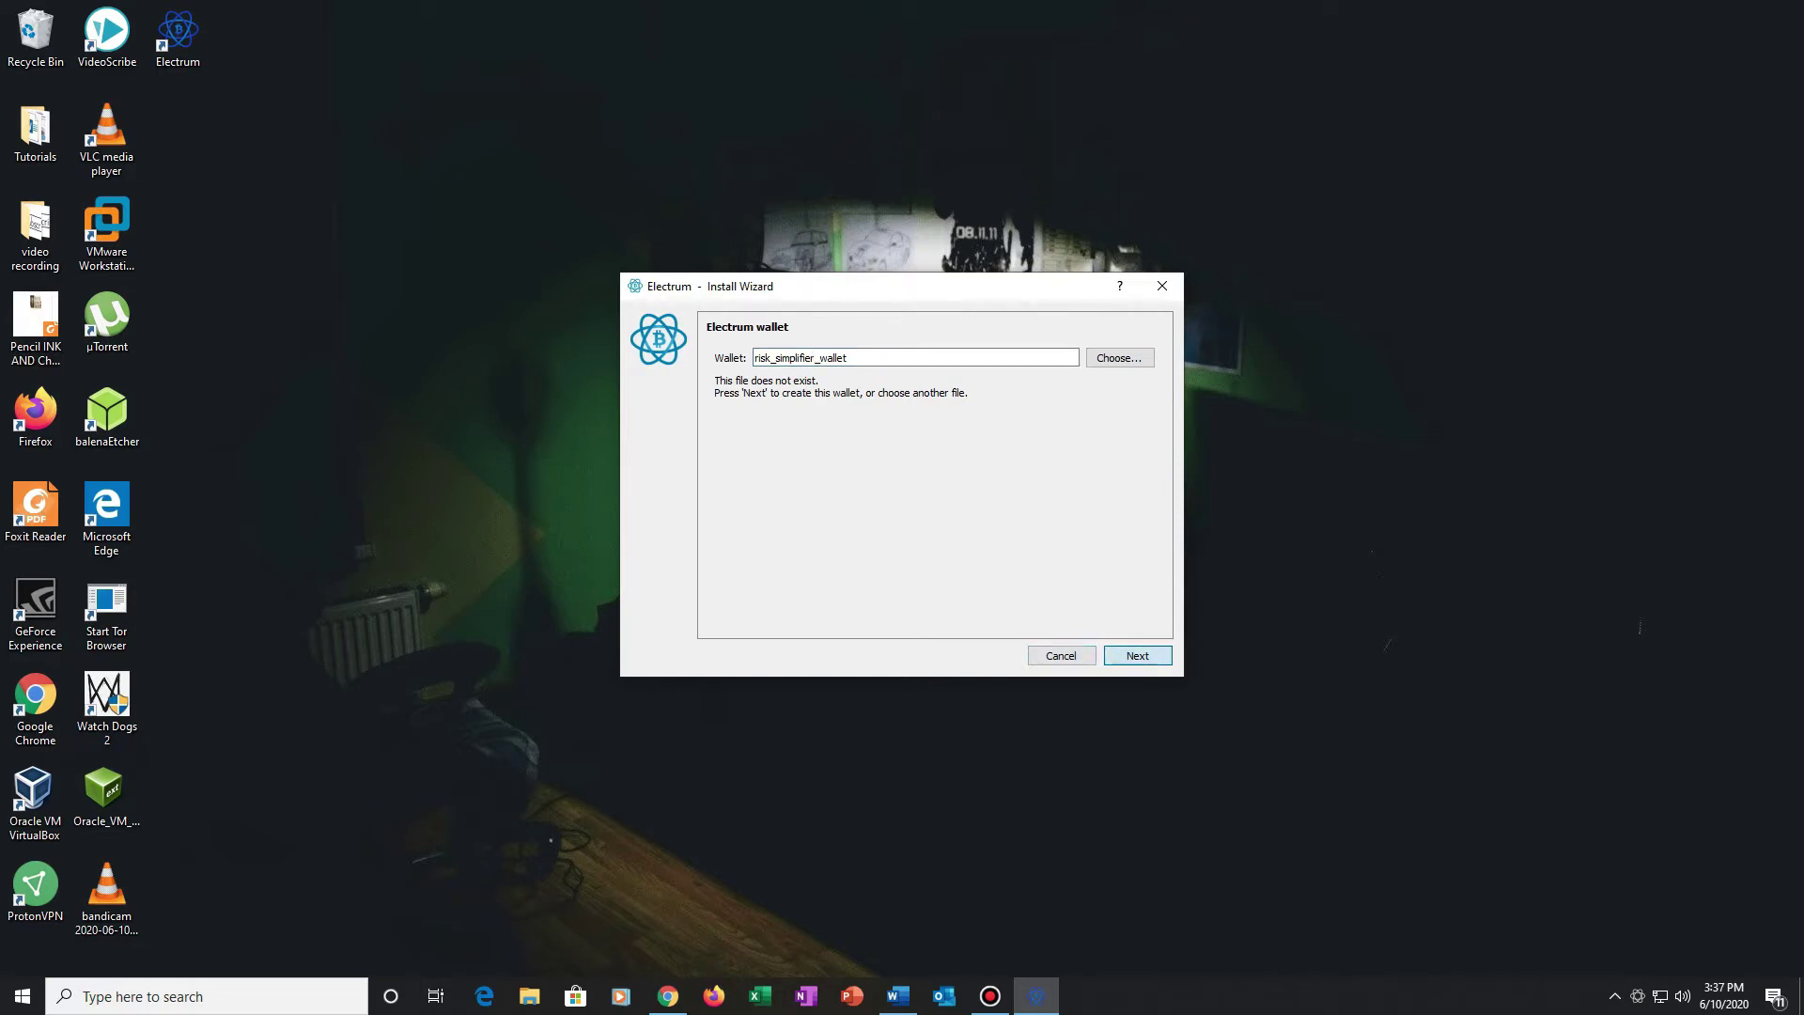
{"action": "left_click", "coordinate": [1136, 655]}
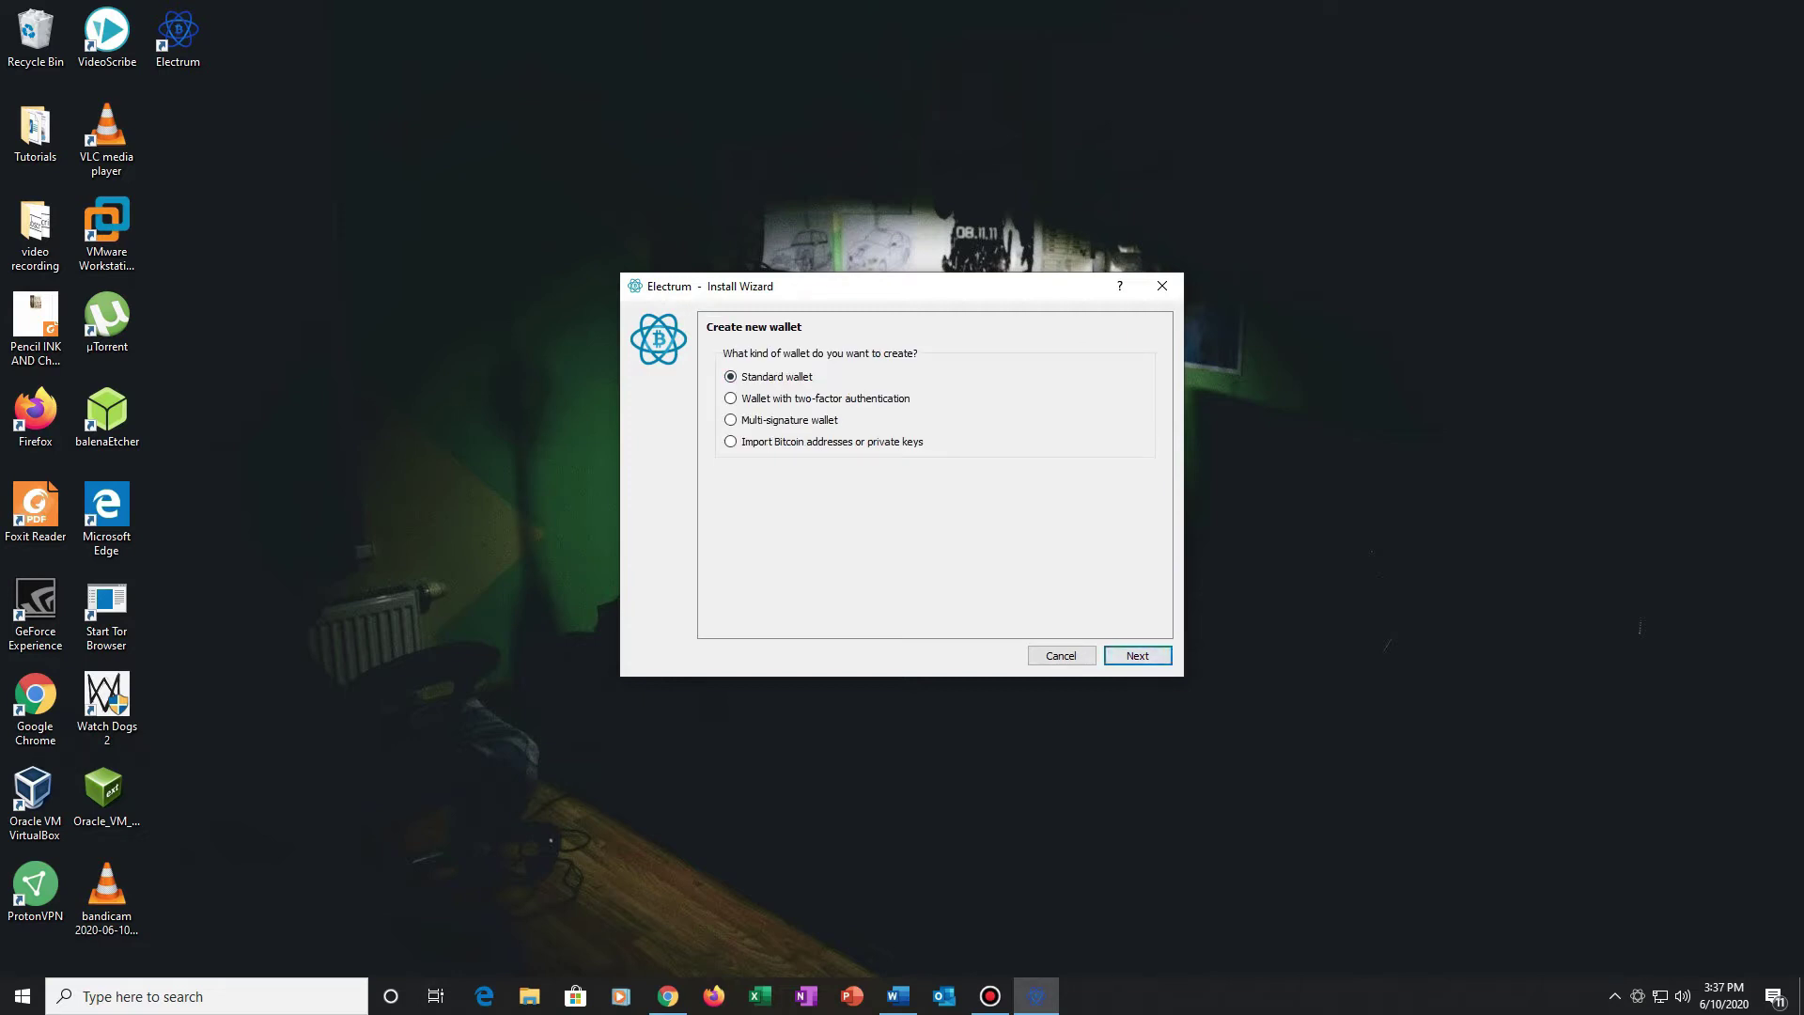
Step: Choose a Standard wallet, Create a new seed, and the Legacy seed type
{"action": "left_click", "coordinate": [1137, 655]}
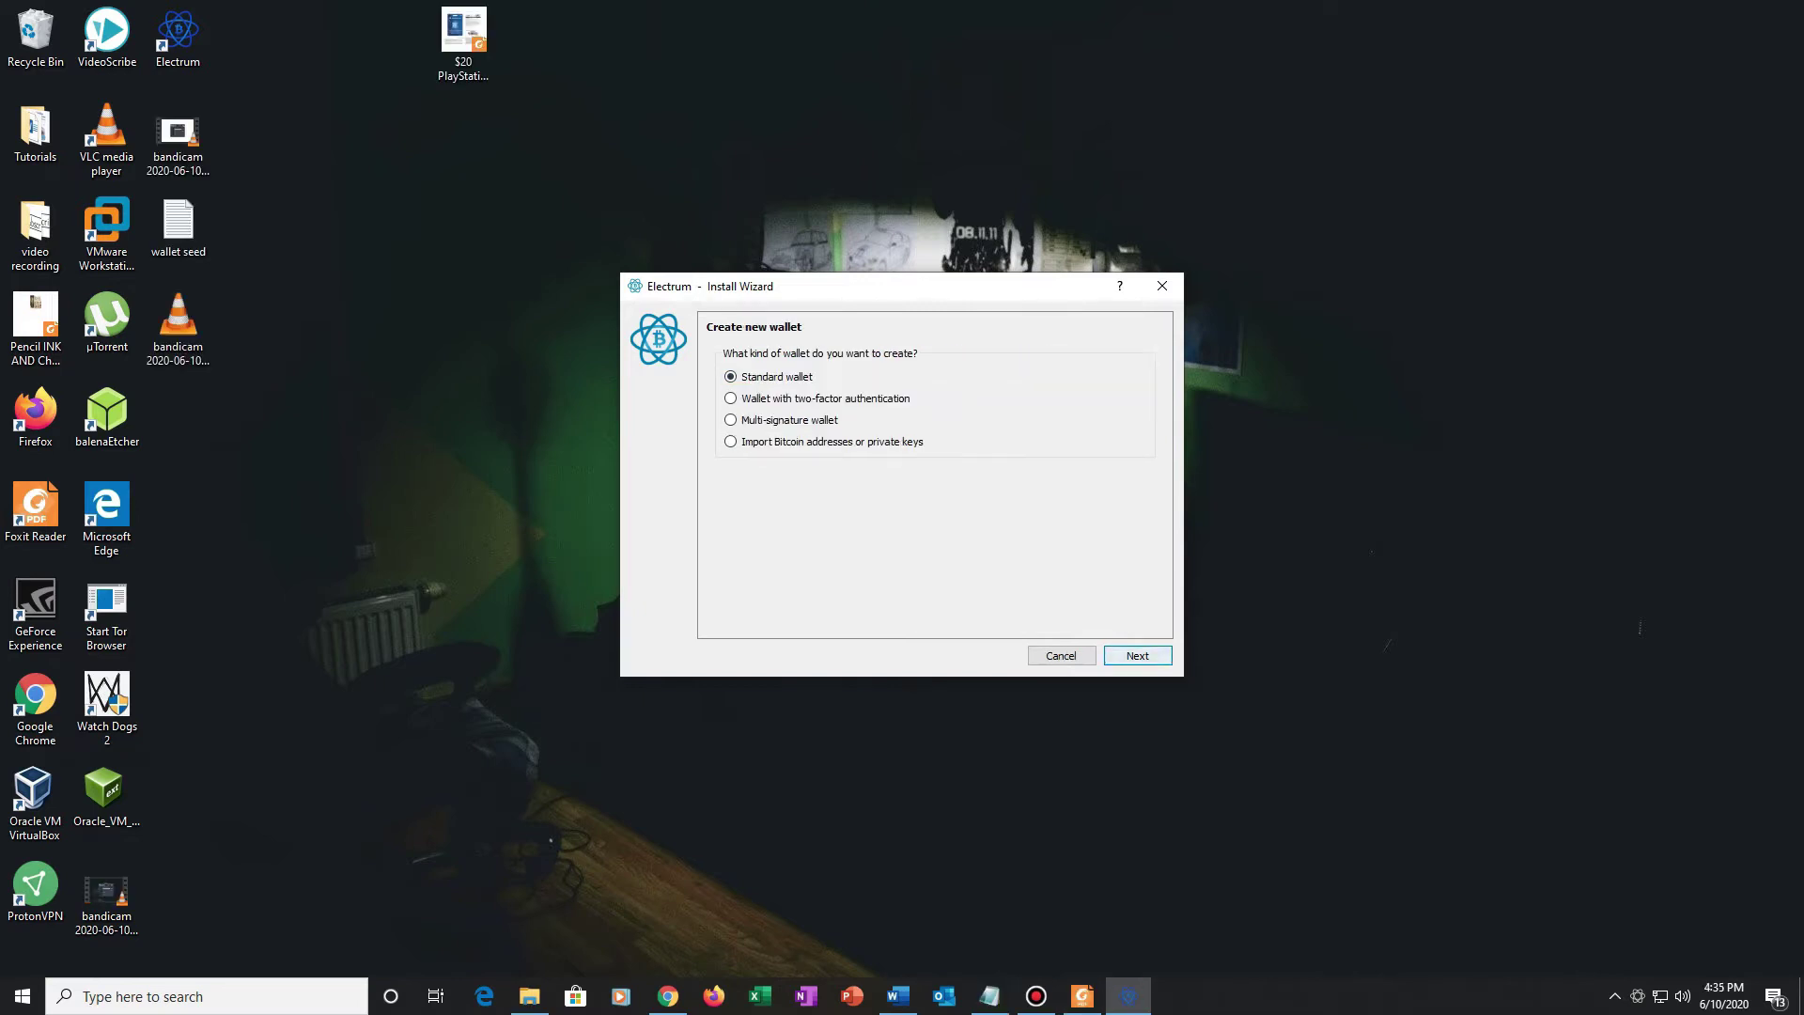
{"action": "left_click", "coordinate": [1137, 655]}
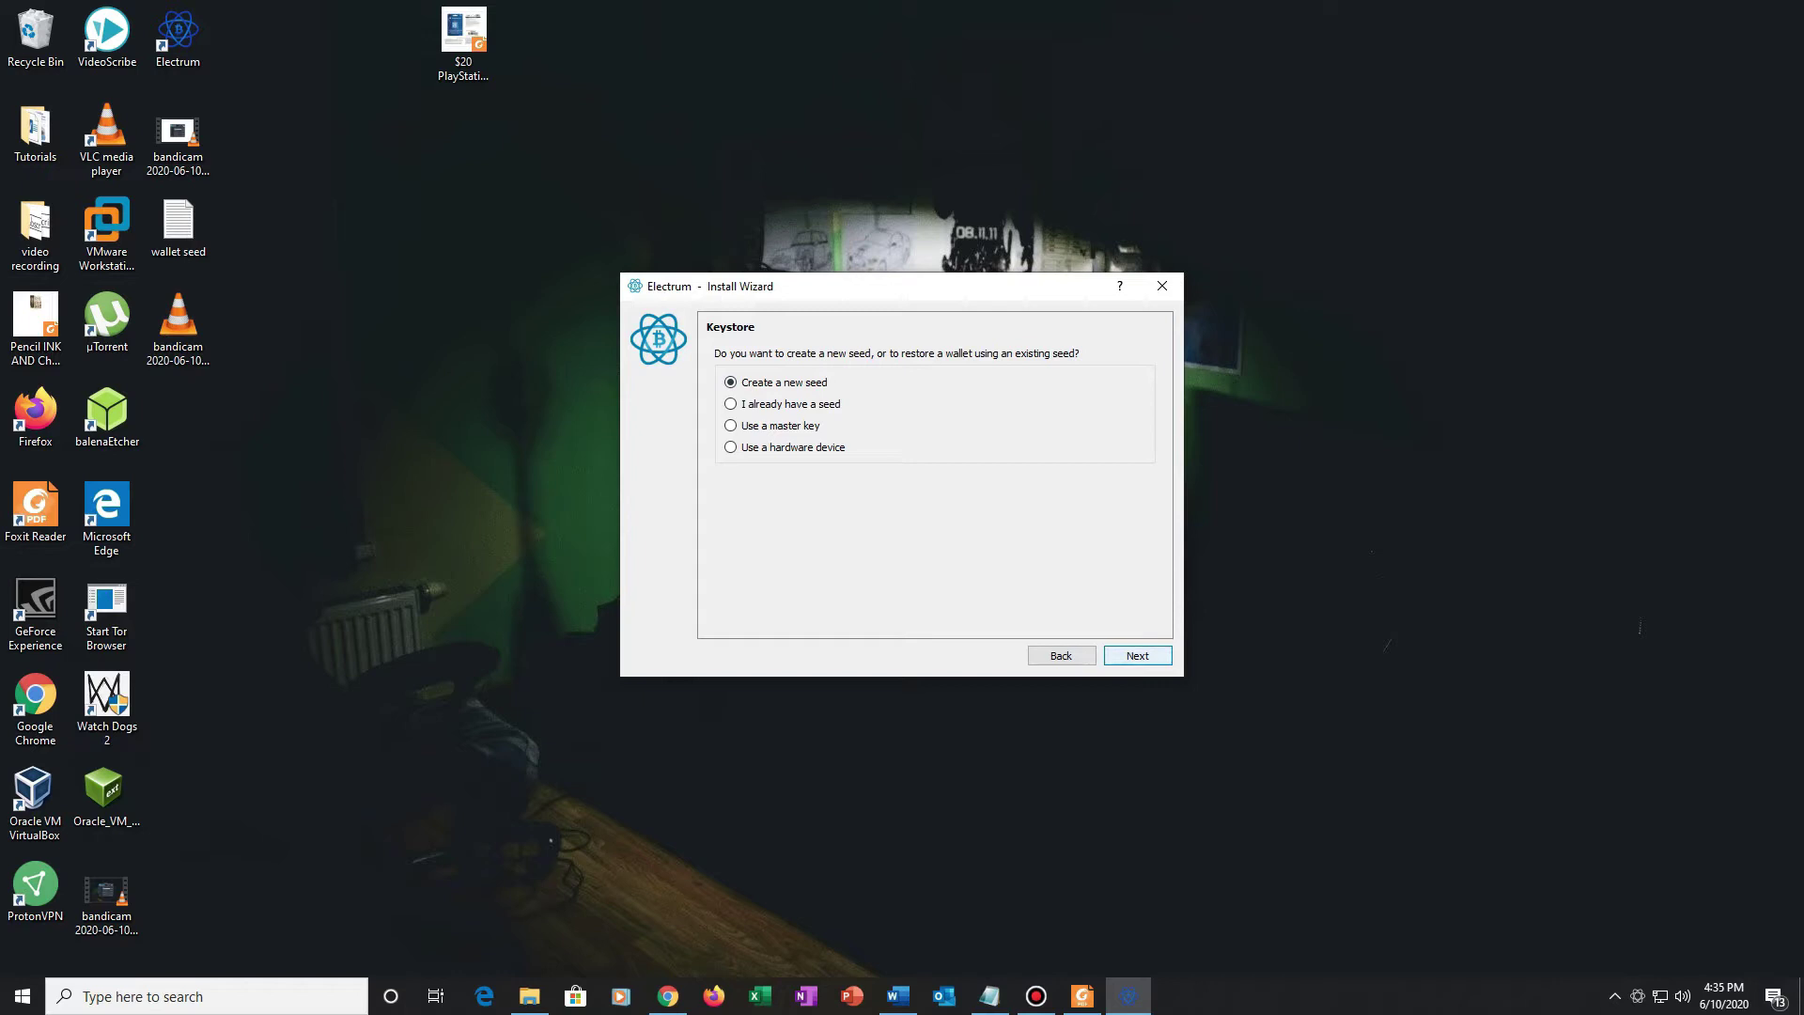
{"action": "left_click", "coordinate": [1137, 654]}
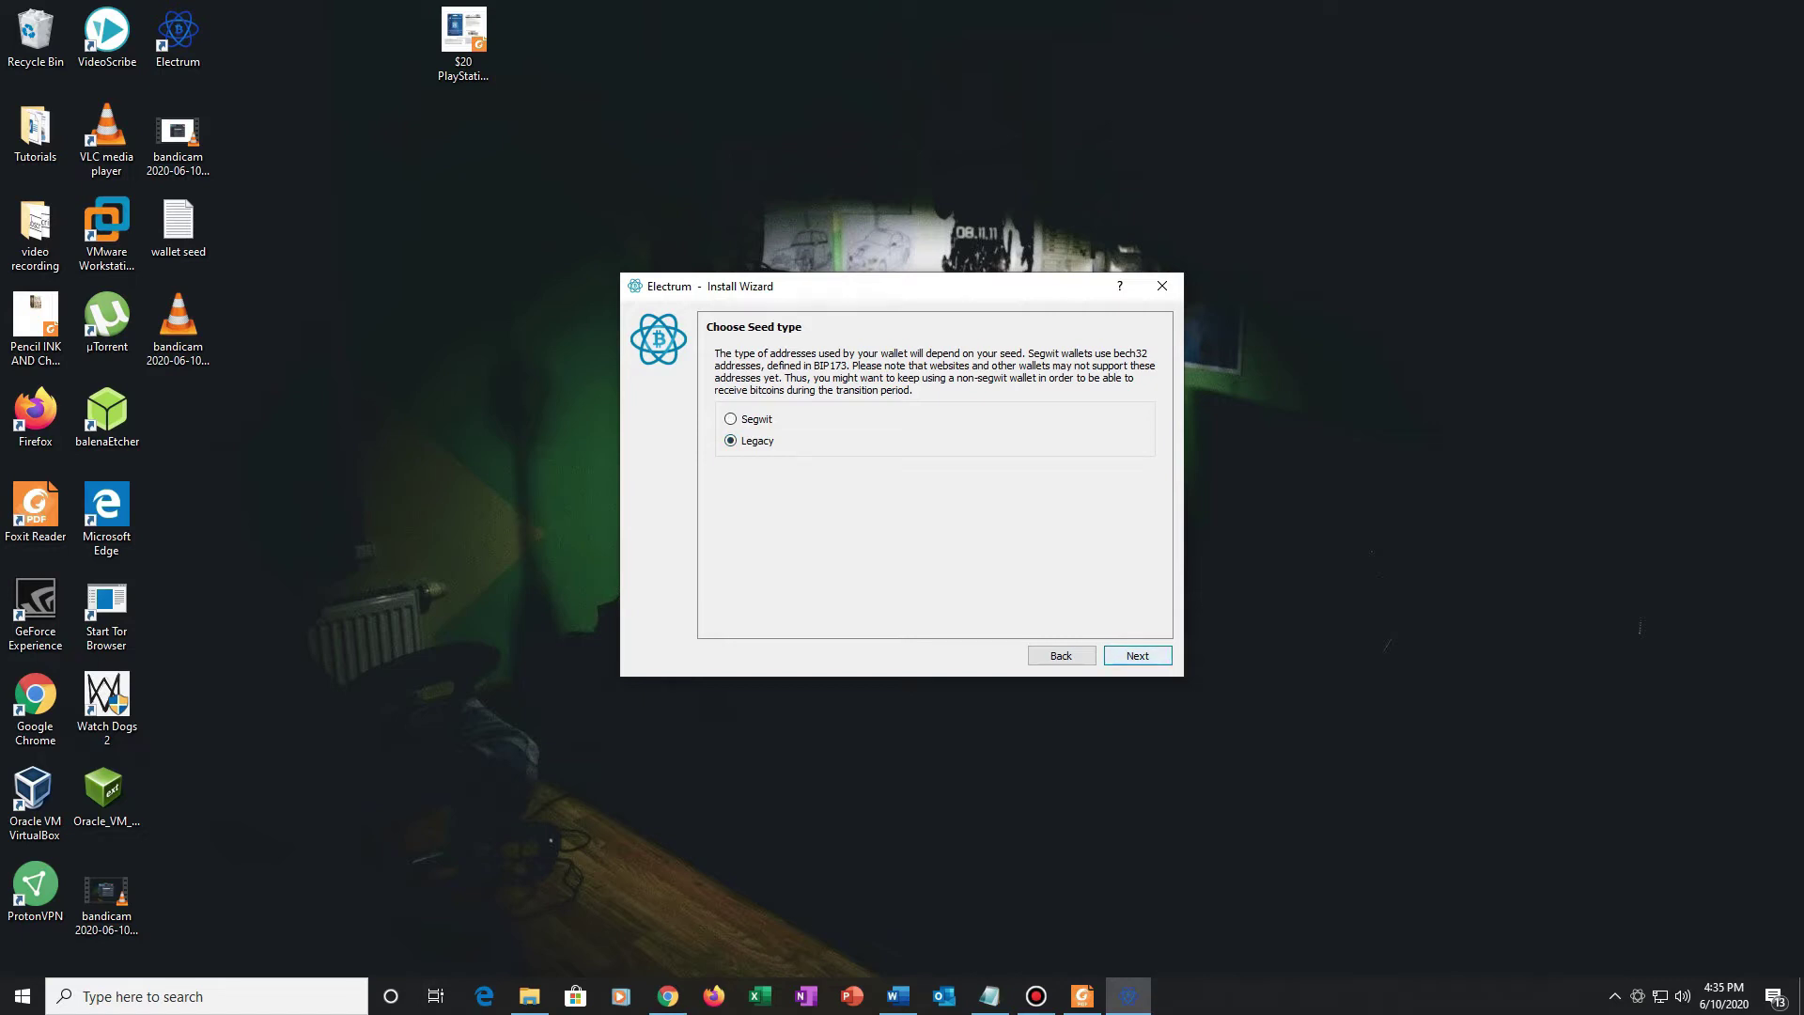
{"action": "key", "text": "Return"}
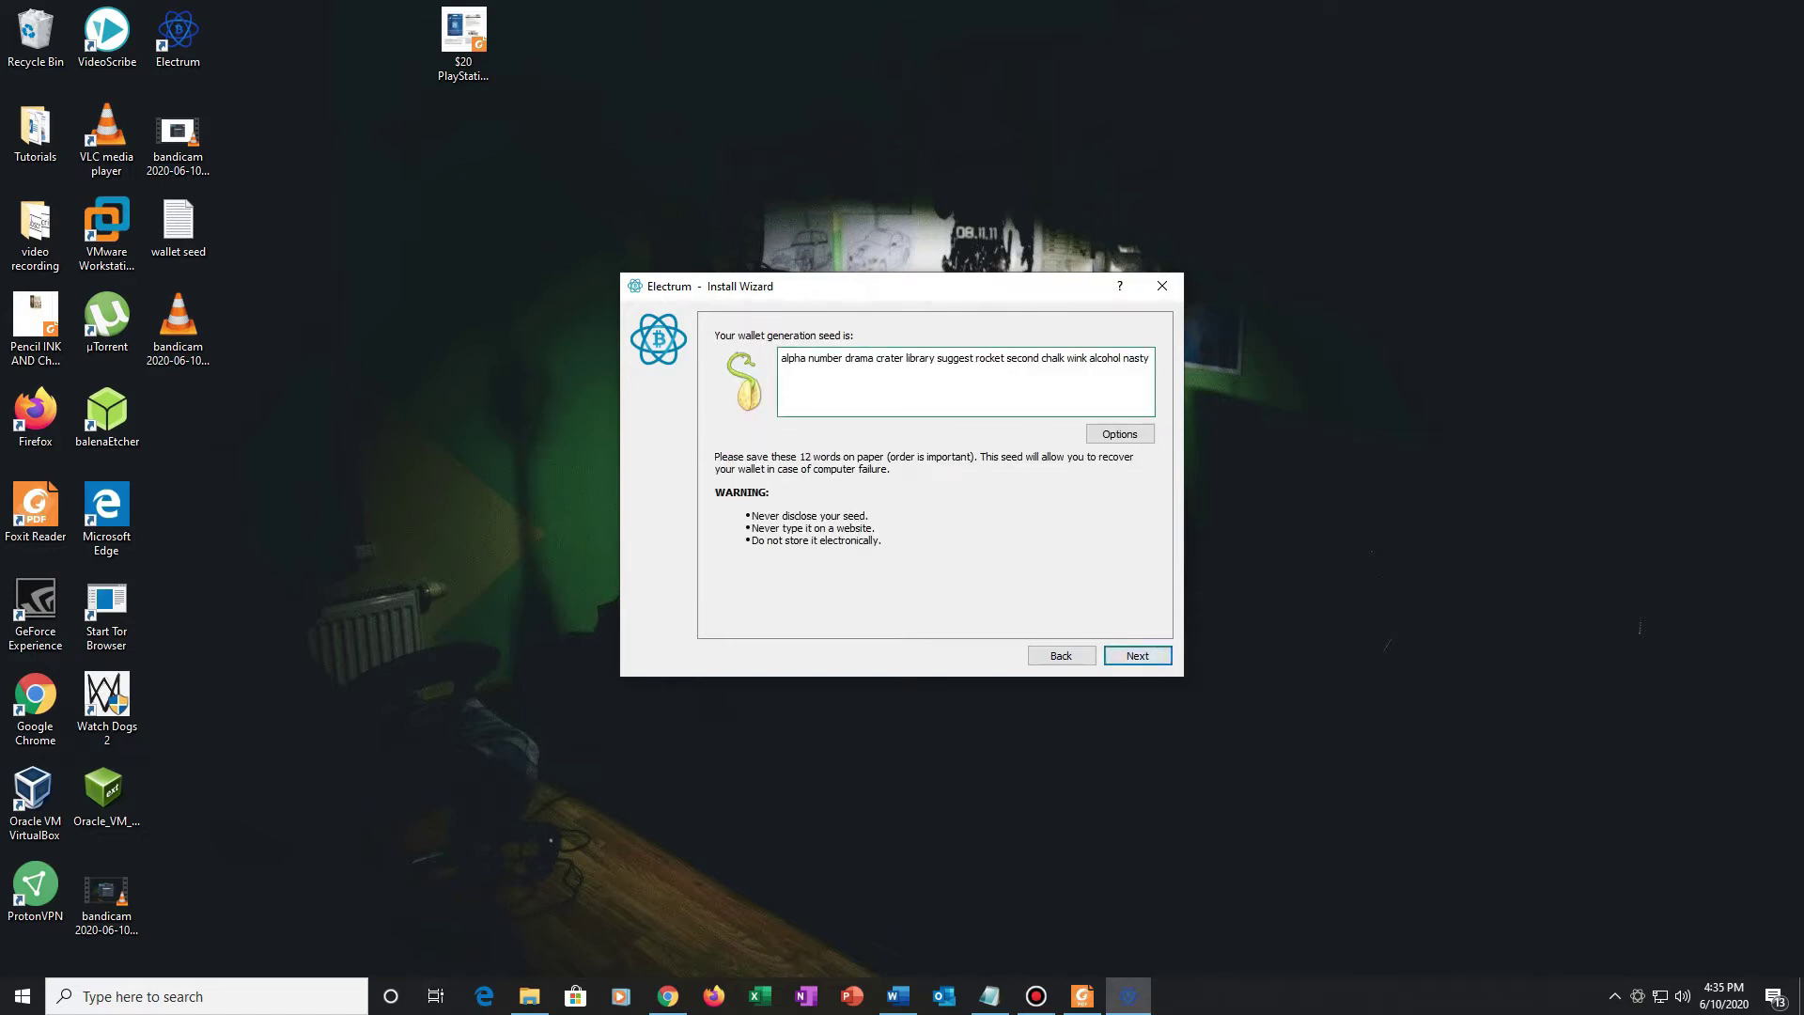
Step: Select the whole 12-word seed phrase and bring up the Start menu to find Notepad
{"action": "key", "text": "ctrl+a"}
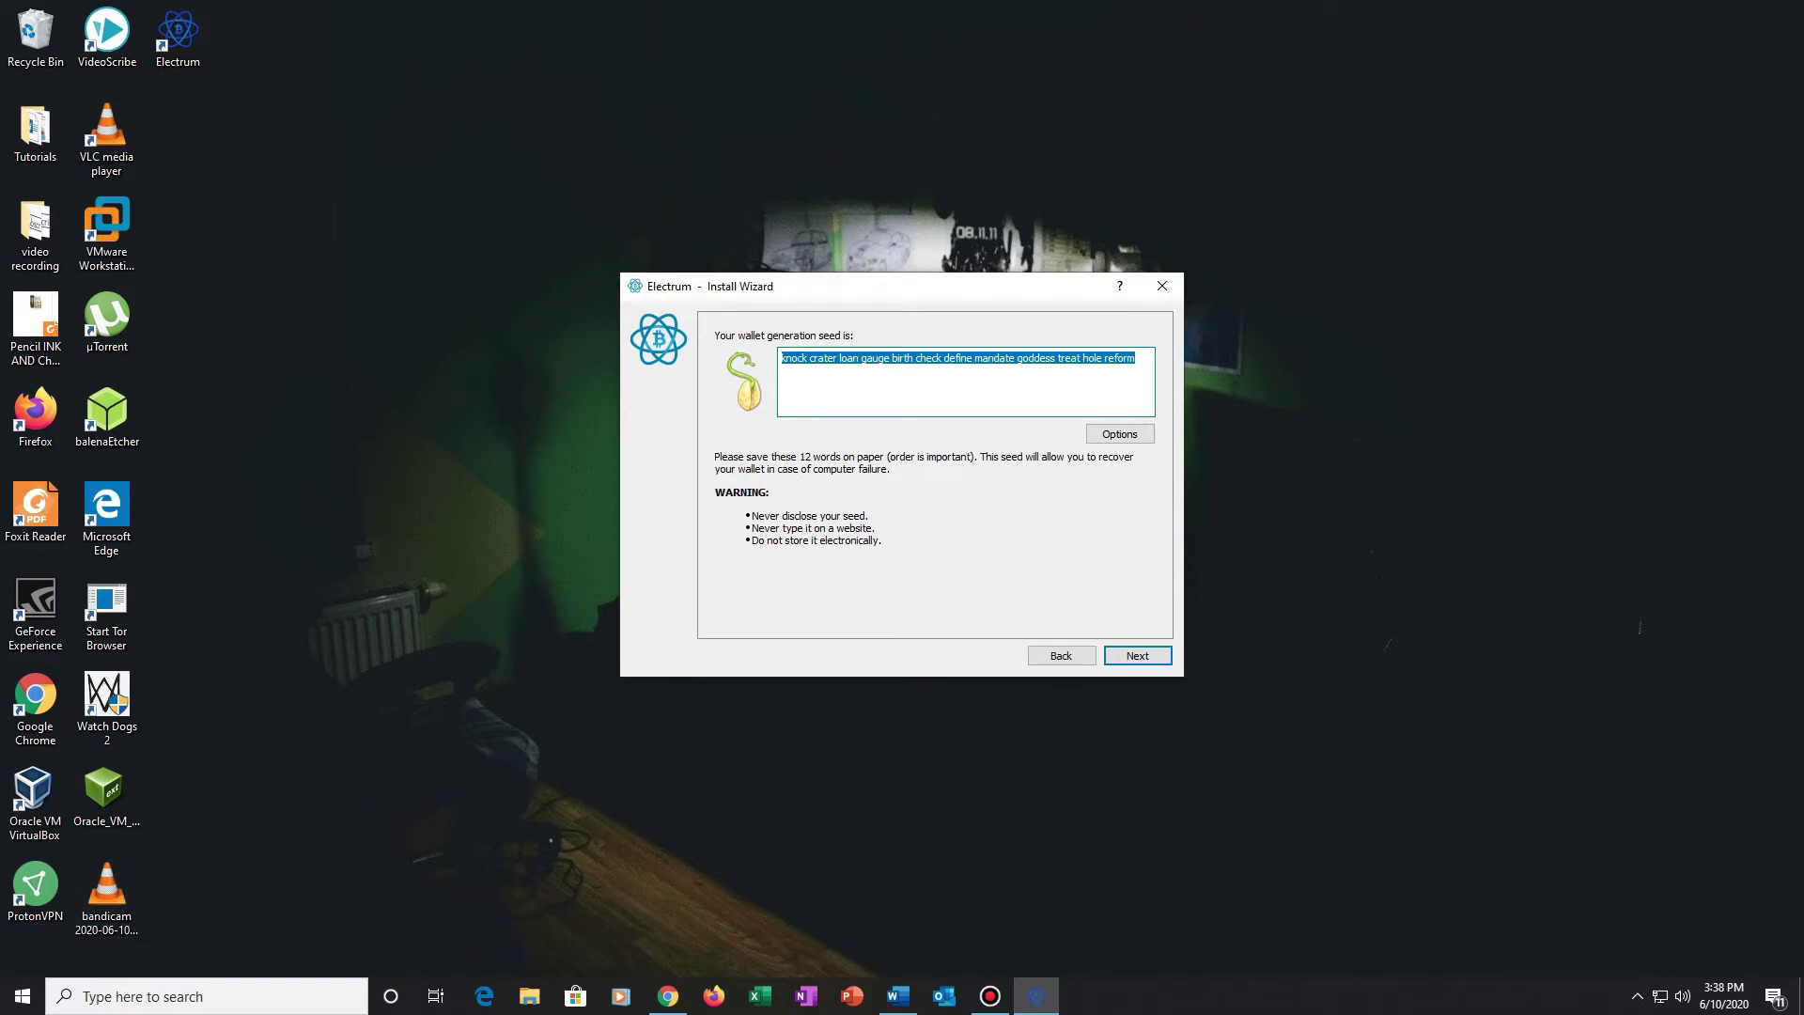
{"action": "left_click", "coordinate": [22, 994]}
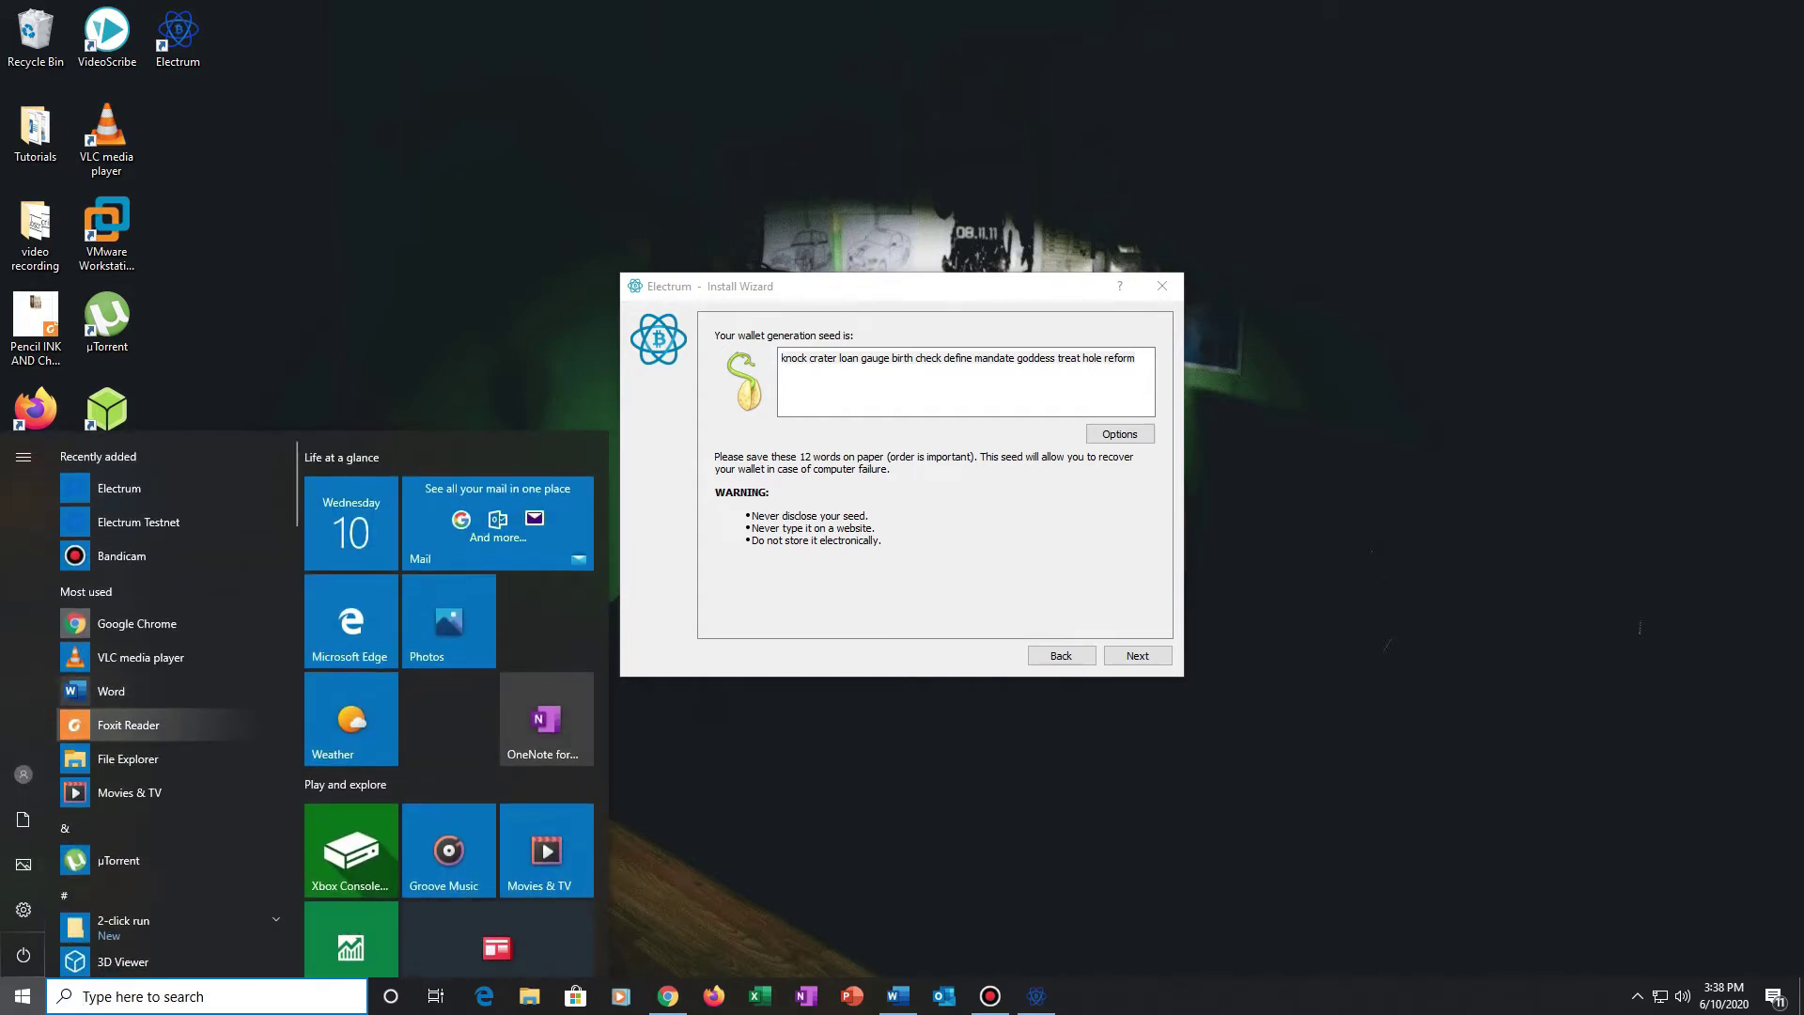
Step: Launch Notepad, paste the seed into it, and advance Electrum to seed confirmation
{"action": "type", "text": "notepad"}
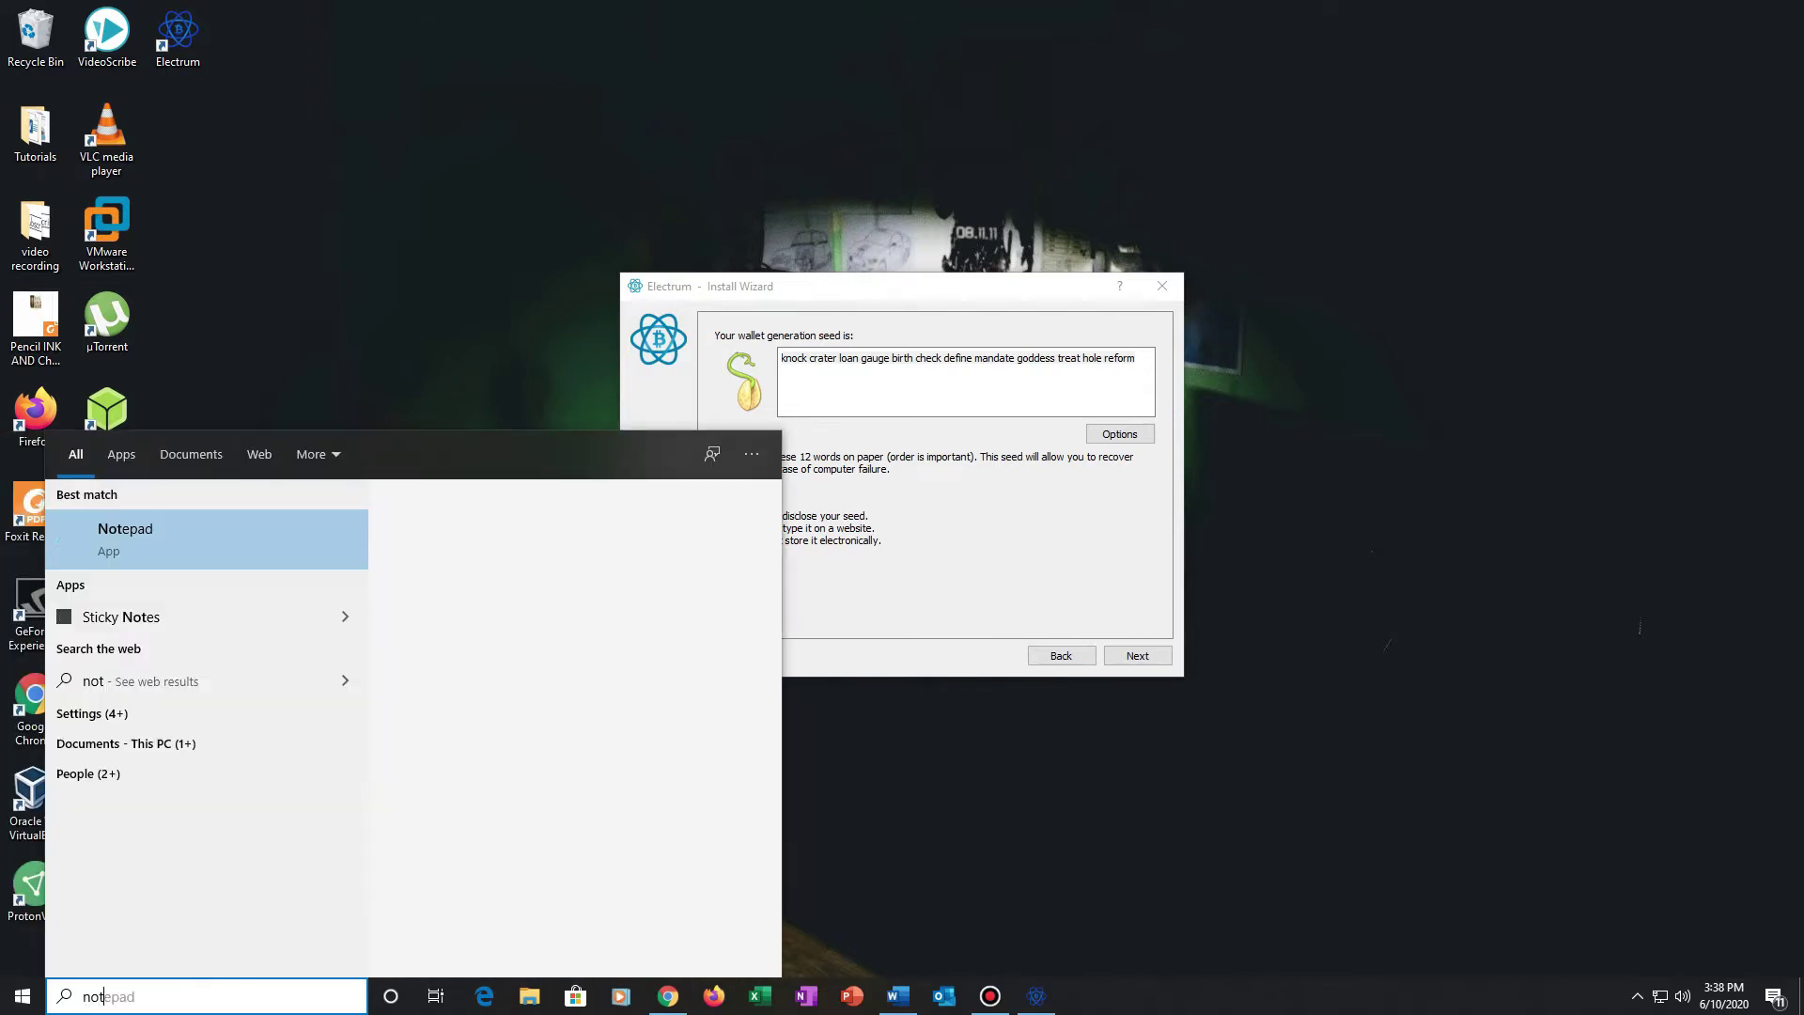
{"action": "key", "text": "Return"}
{"action": "key", "text": "ctrl+v"}
{"action": "key", "text": "alt+Tab"}
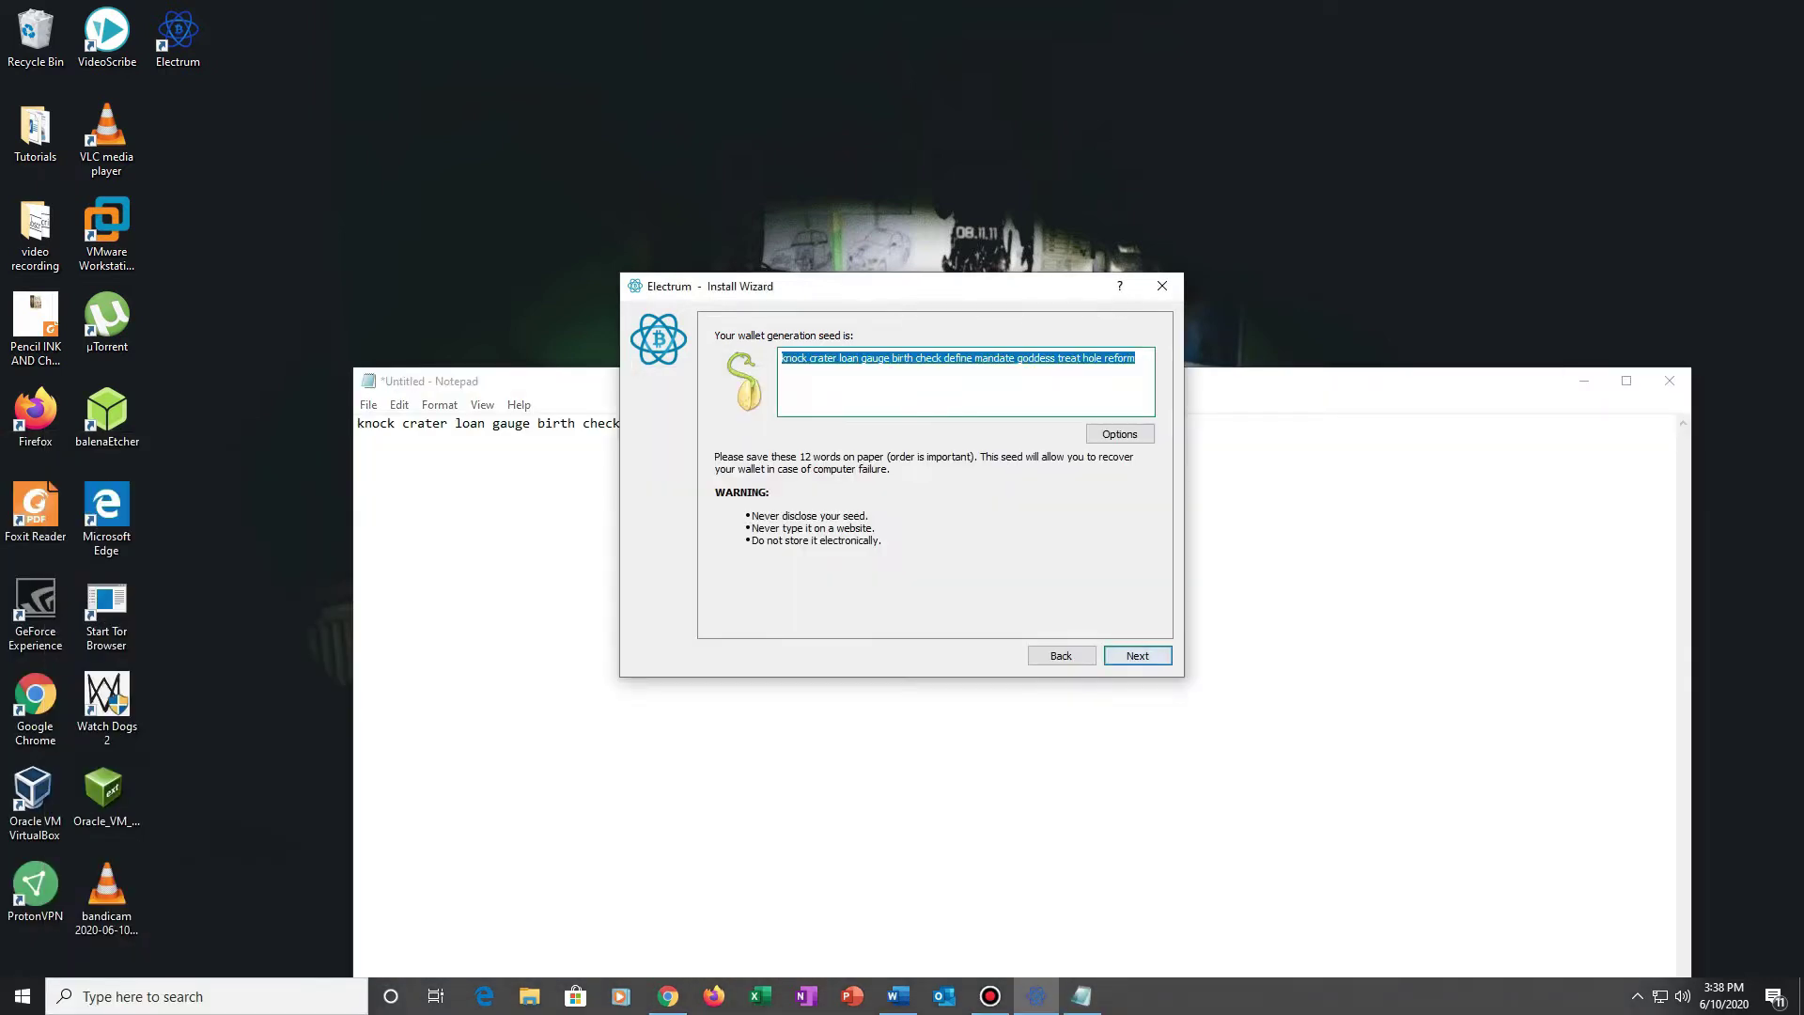
{"action": "key", "text": "Return"}
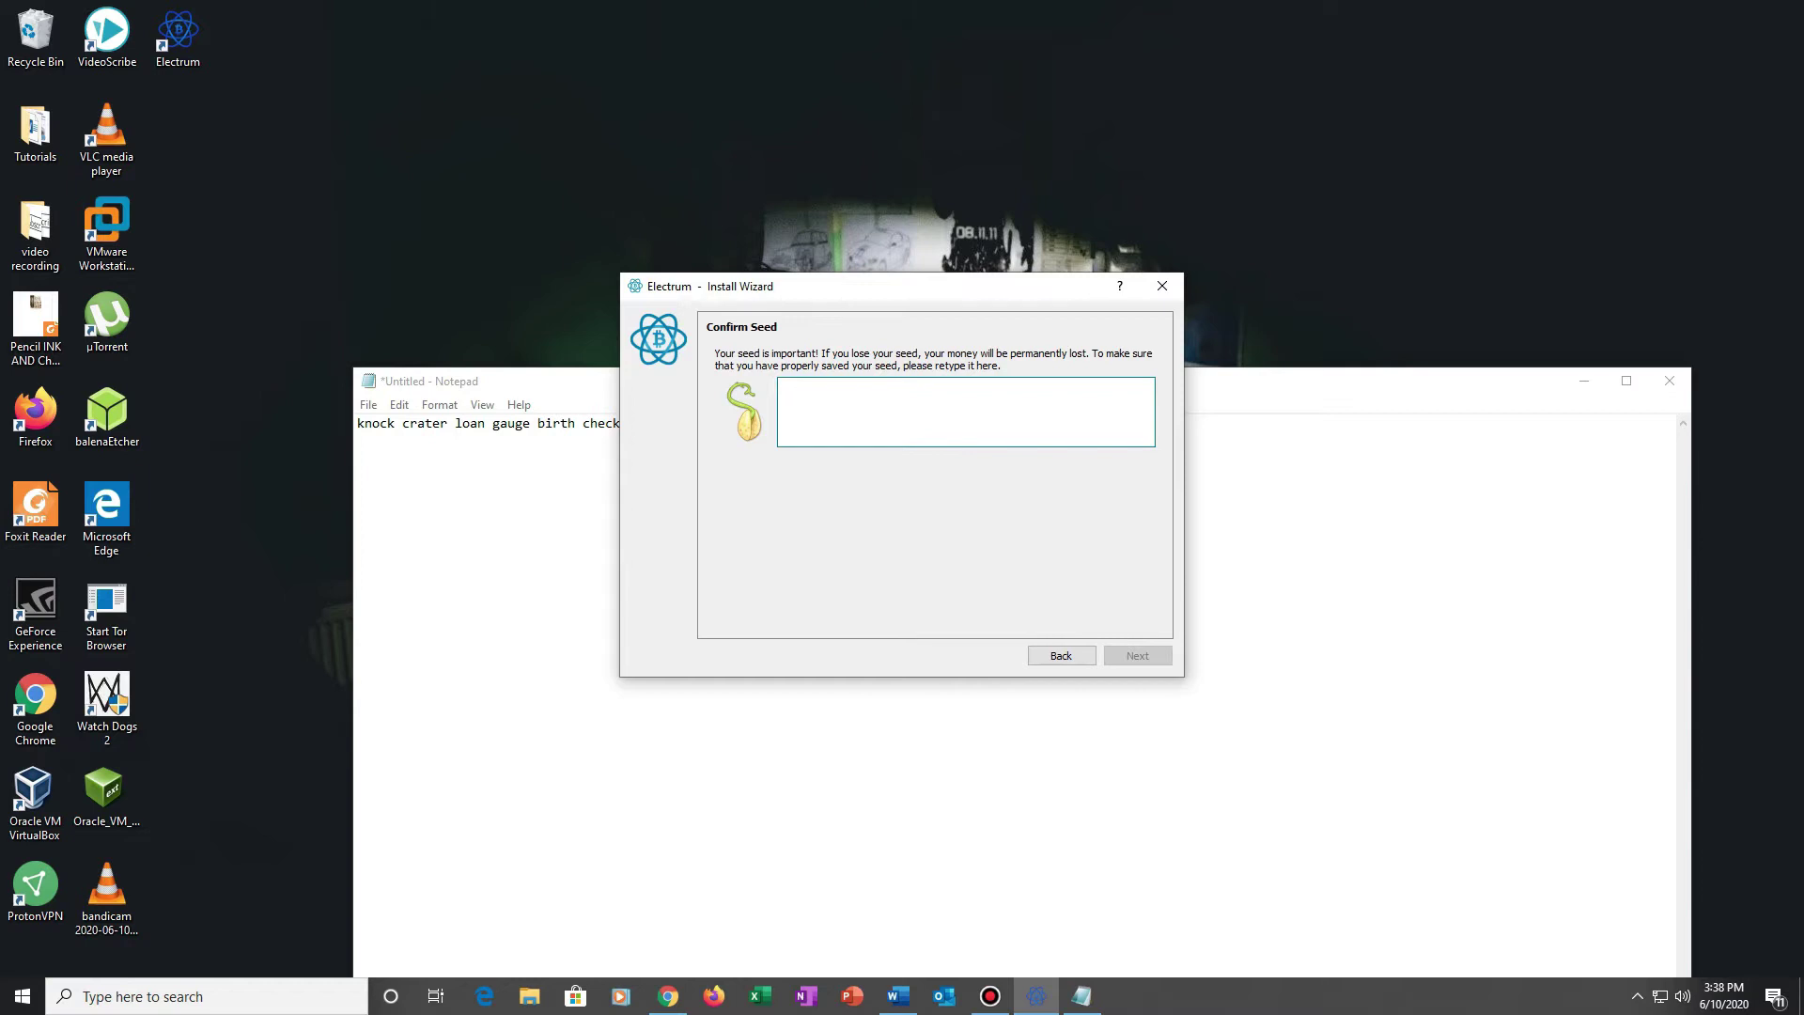
Step: Copy the saved seed from Notepad into Electrum's Confirm Seed box and accept it
{"action": "key", "text": "alt+Tab"}
{"action": "key", "text": "ctrl+a"}
{"action": "key", "text": "ctrl+c"}
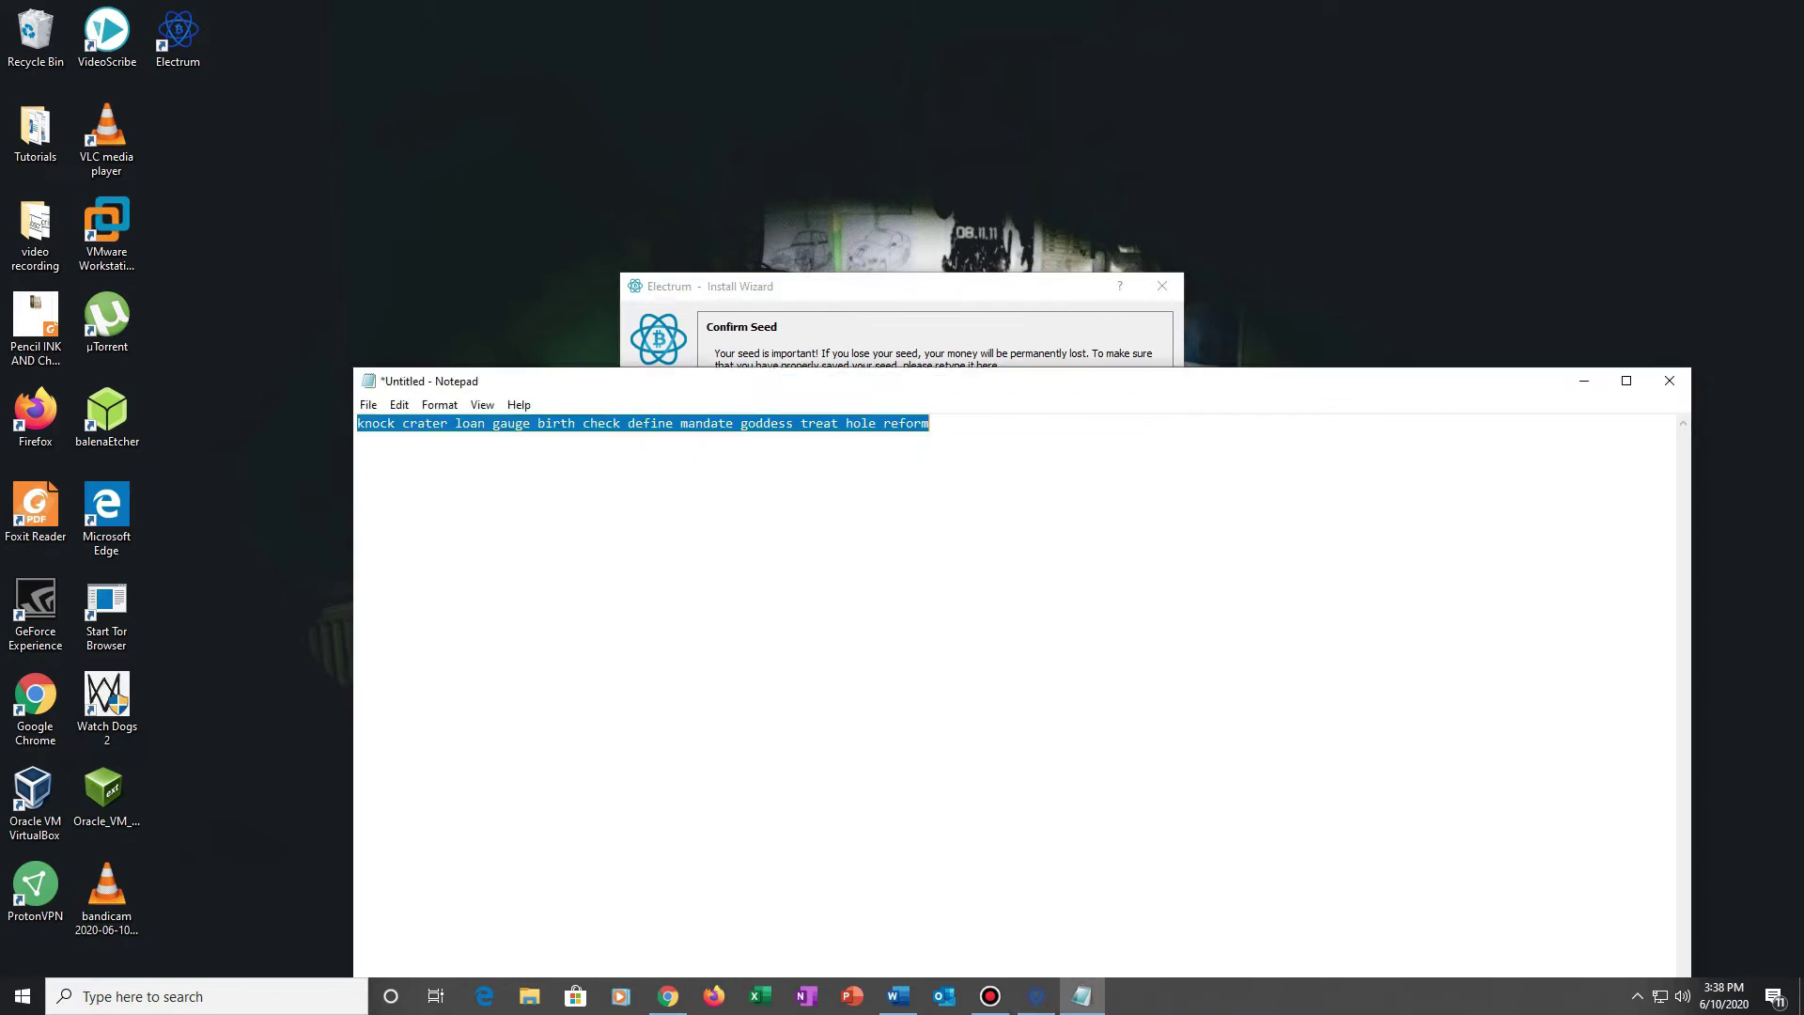
{"action": "key", "text": "alt+Tab"}
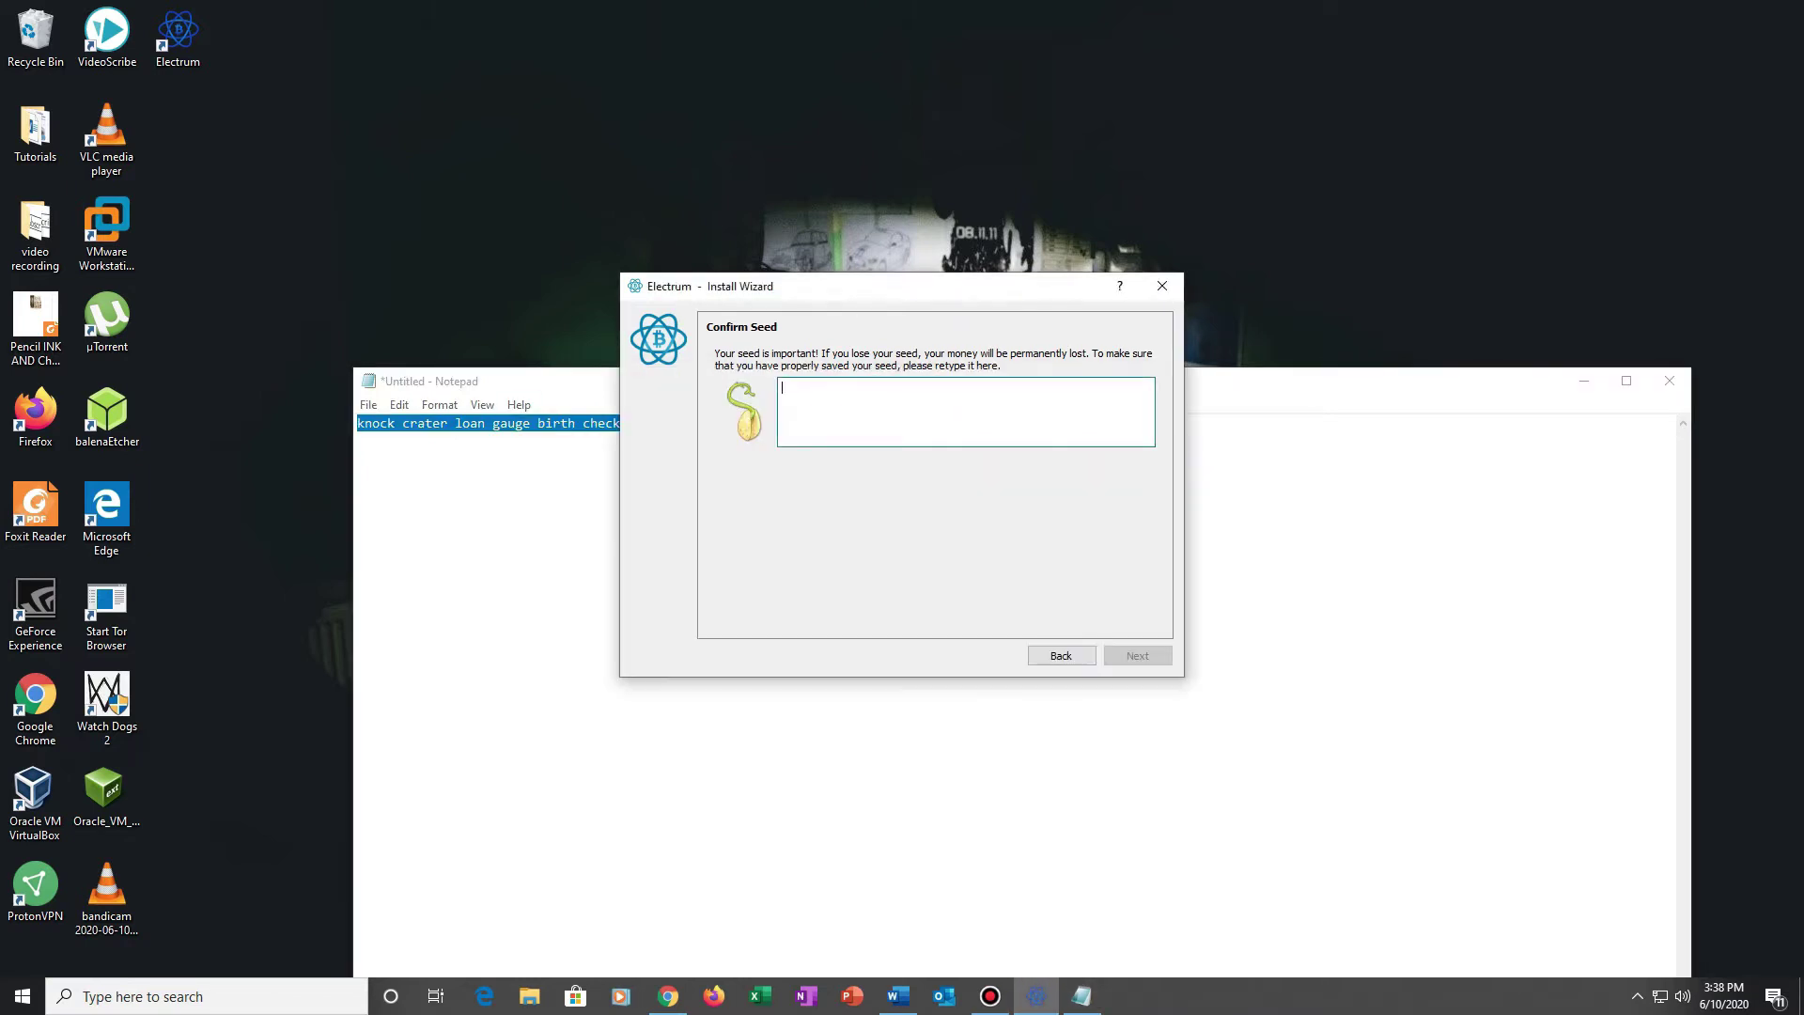
{"action": "key", "text": "ctrl+v"}
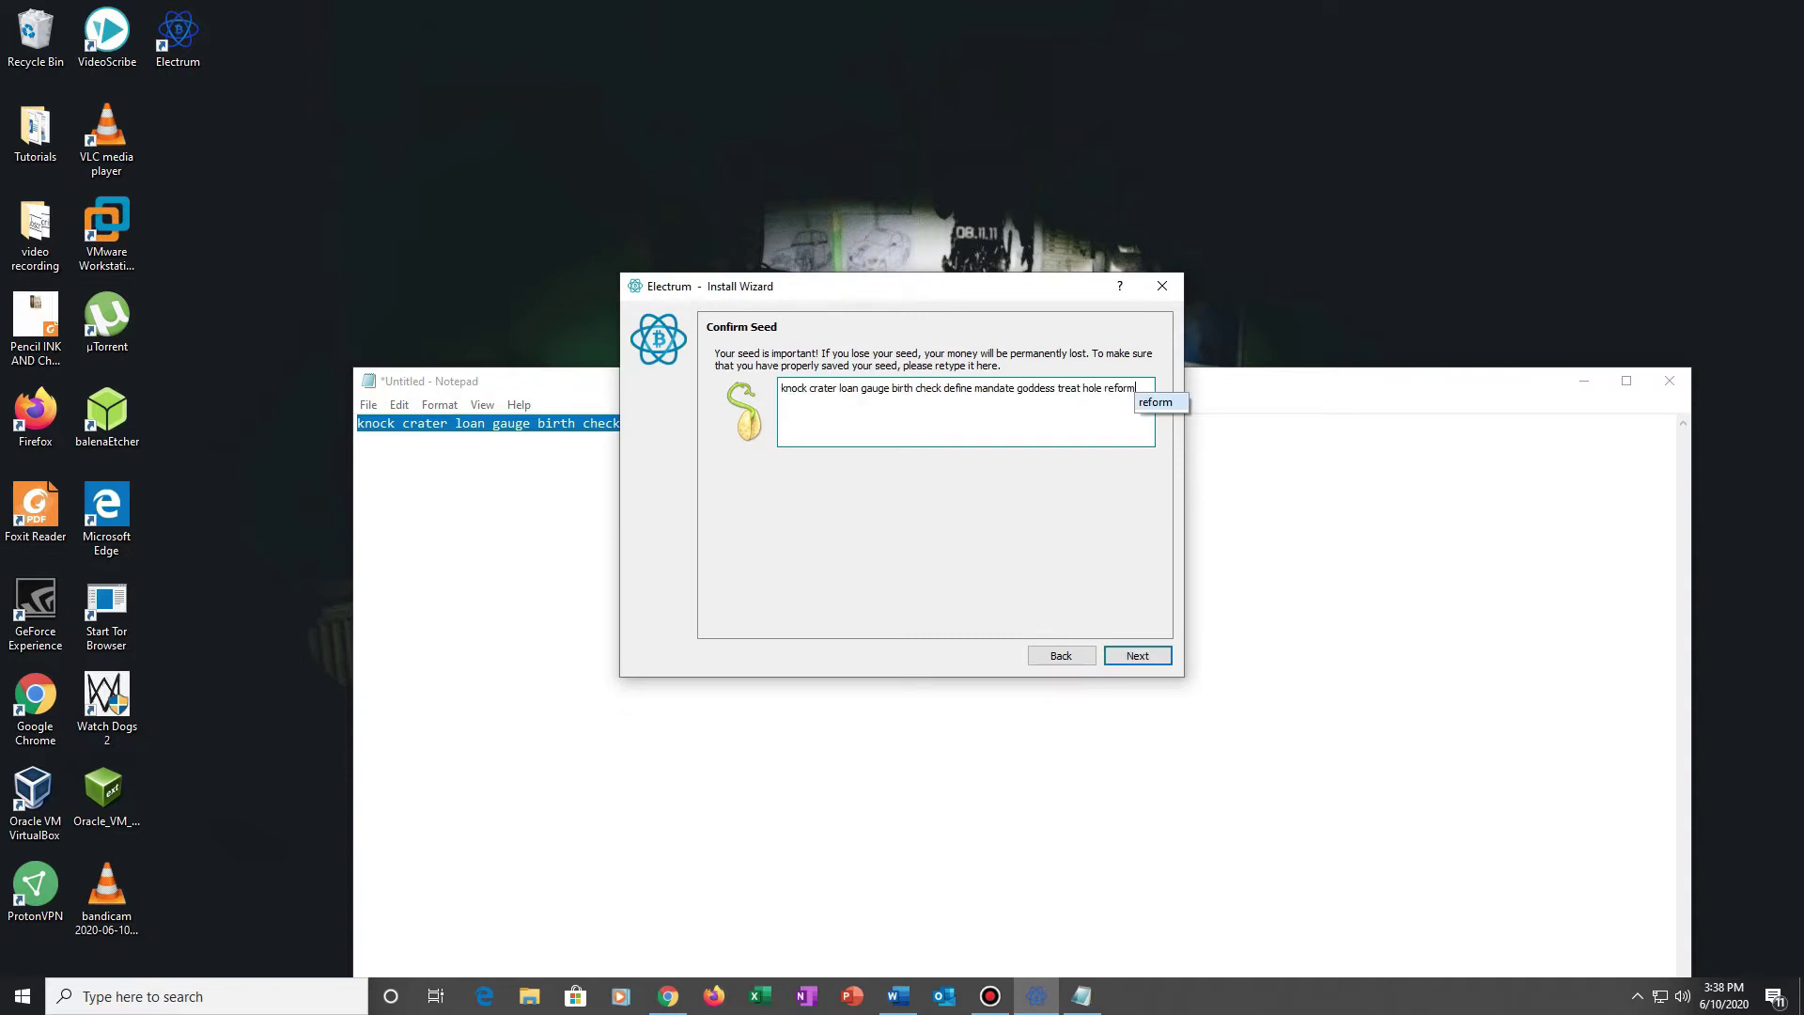
{"action": "key", "text": "Tab"}
{"action": "key", "text": "Return"}
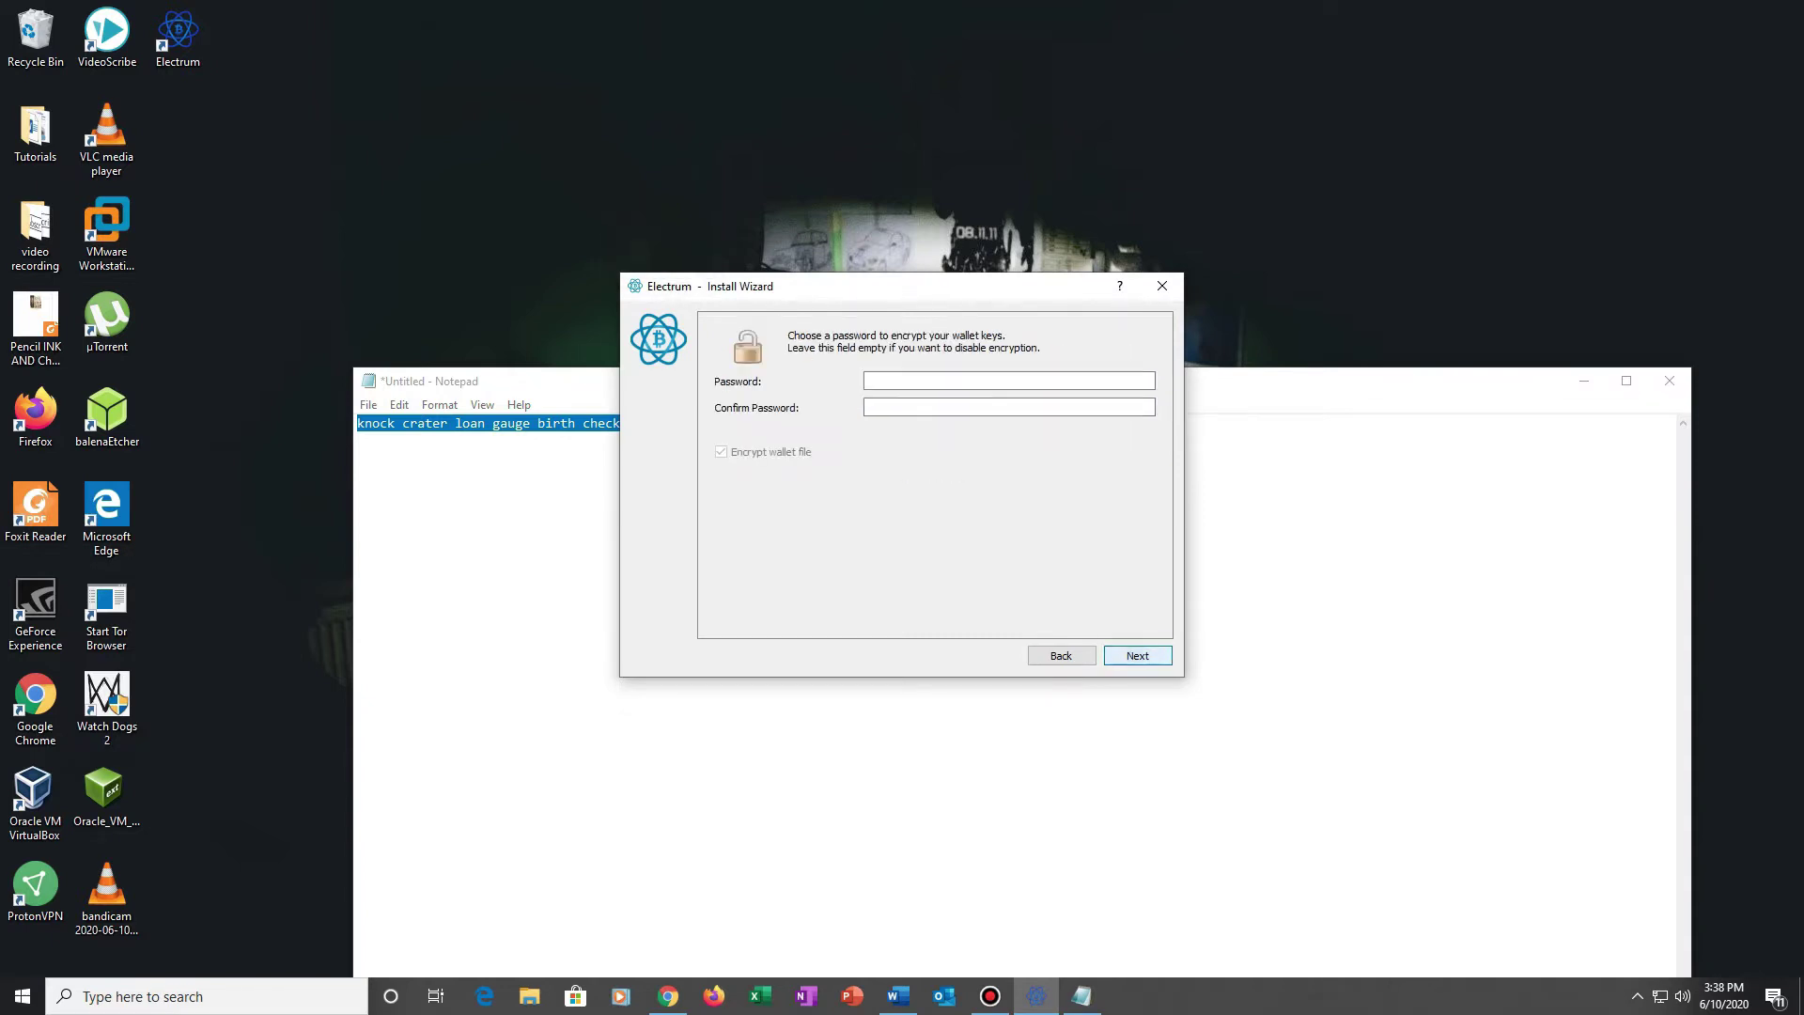
{"action": "key", "text": "Tab"}
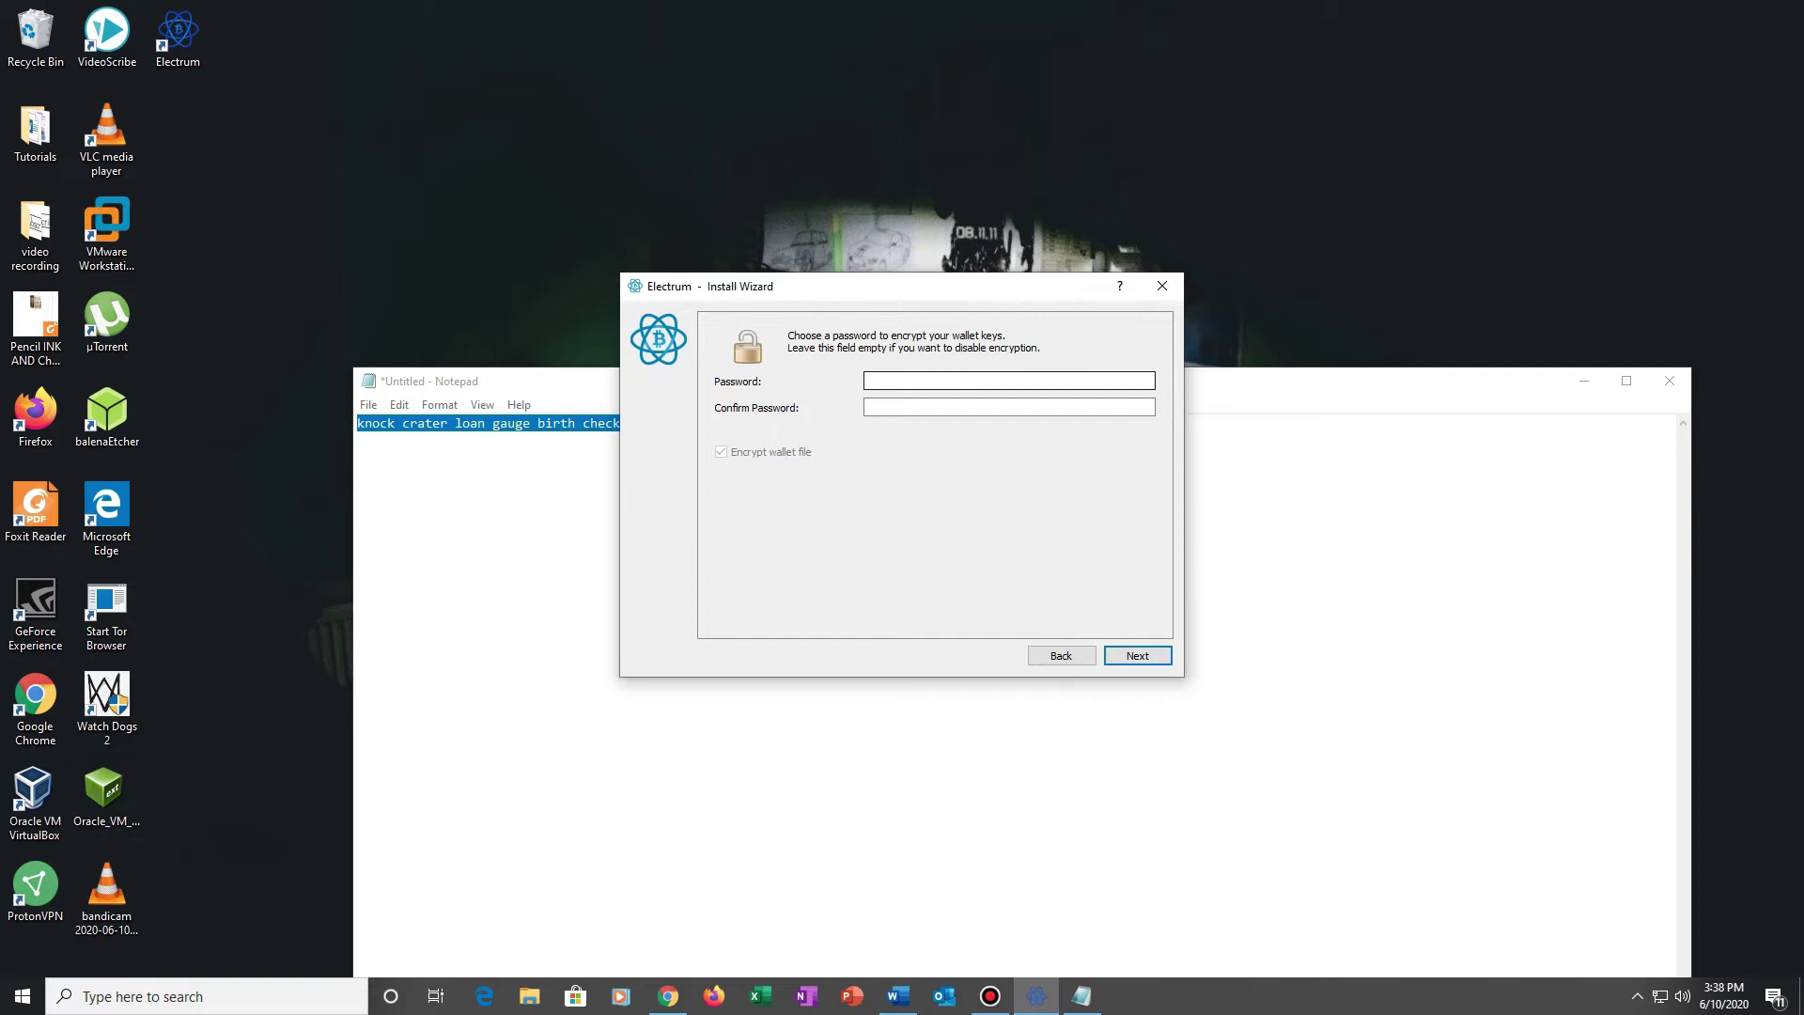
Step: Enter the wallet password twice with Encrypt wallet file kept ticked, and create the wallet
{"action": "type", "text": "1234567890"}
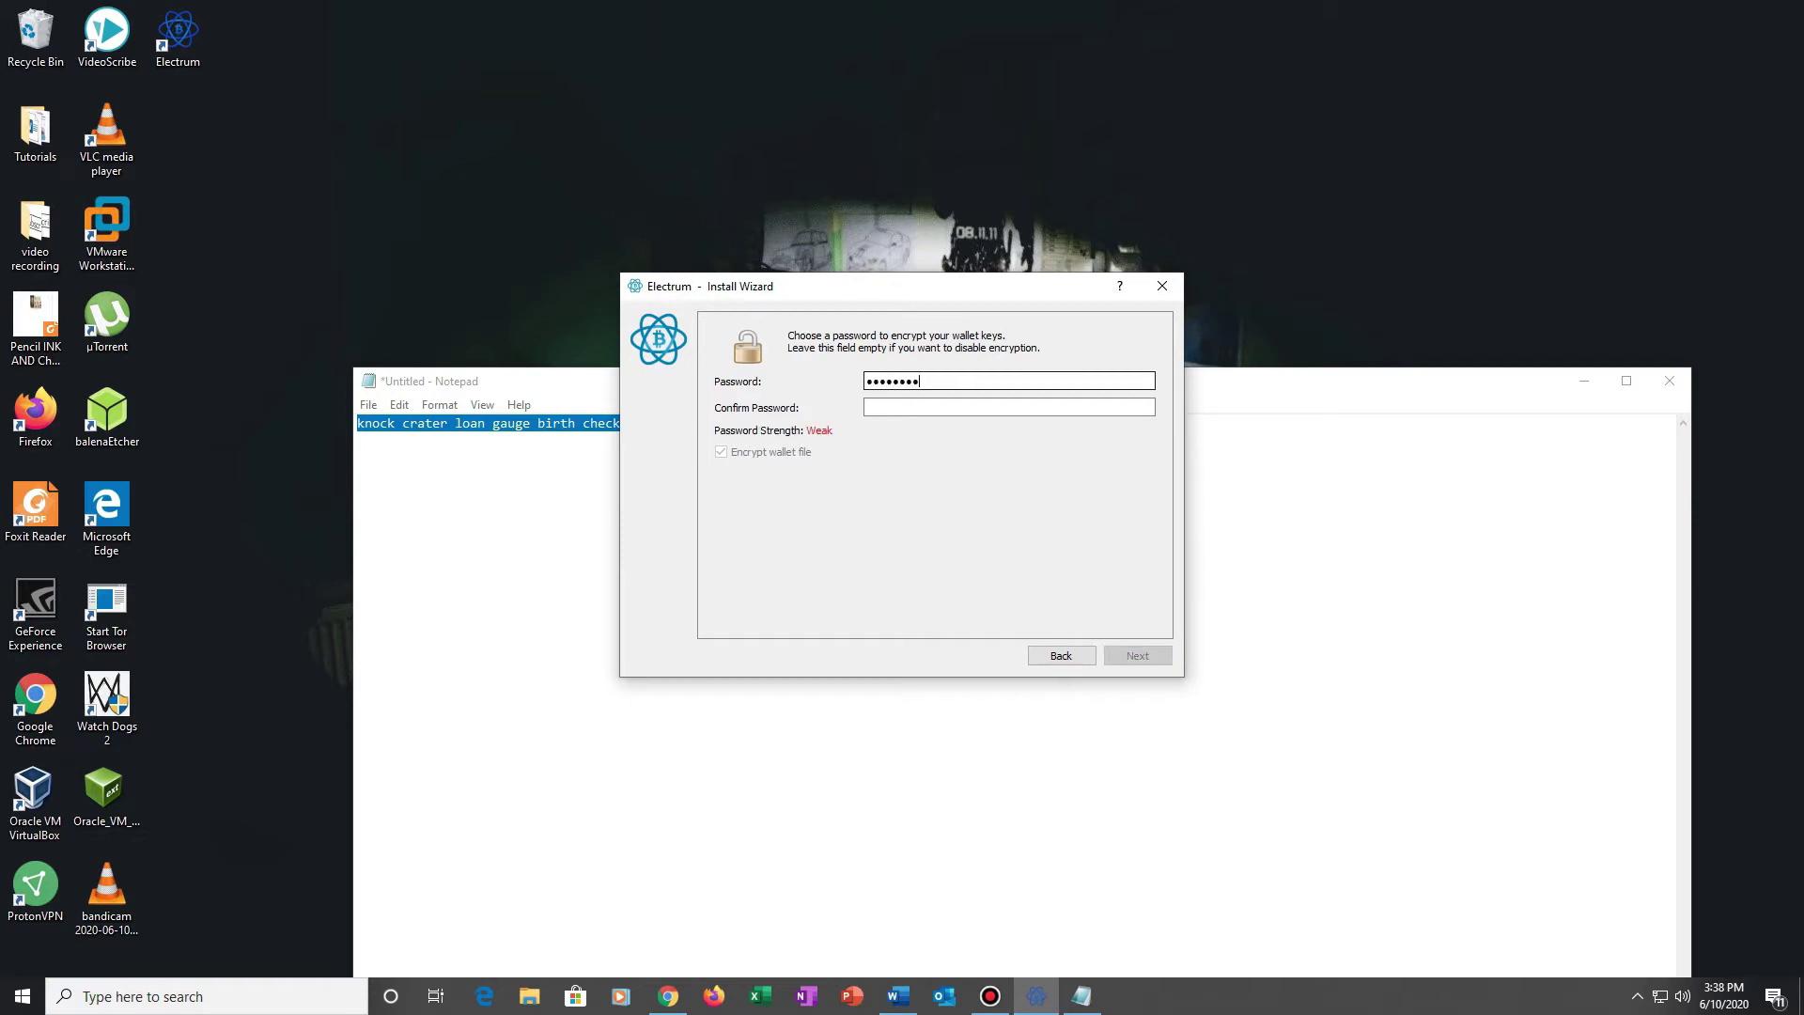
{"action": "type", "text": "abcde"}
{"action": "key", "text": "Tab"}
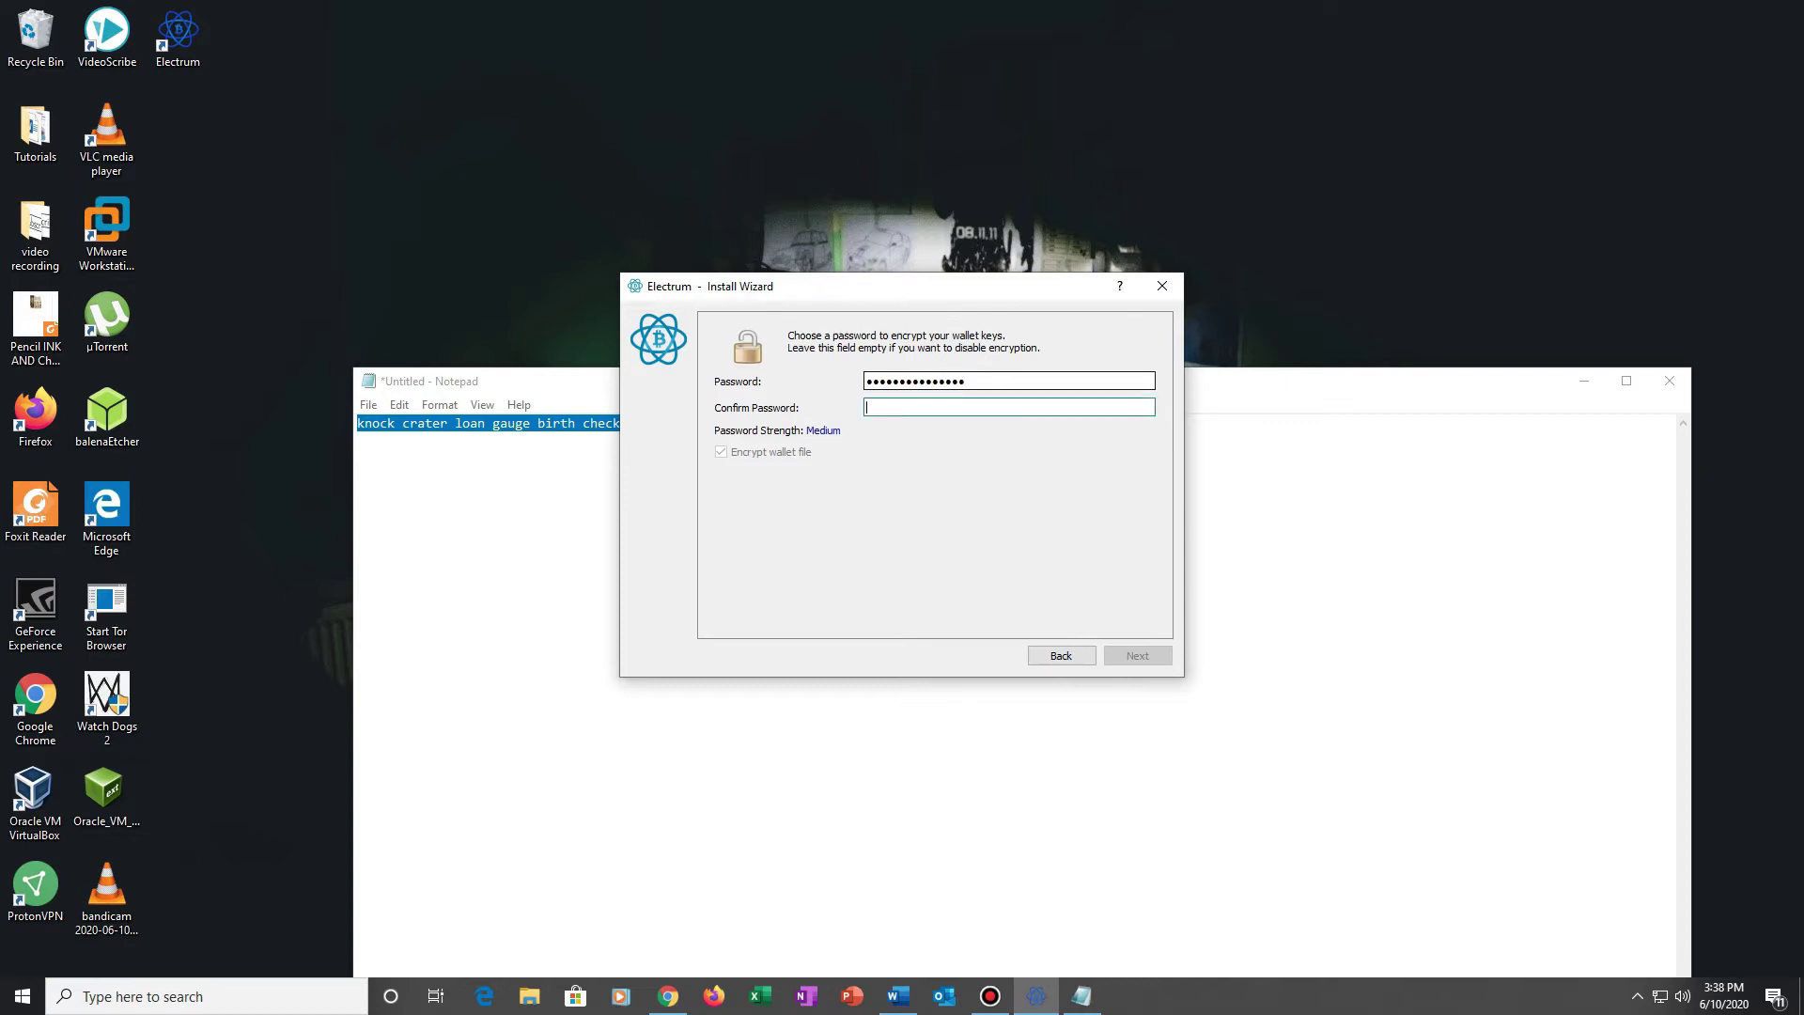
{"action": "type", "text": "12345678901234"}
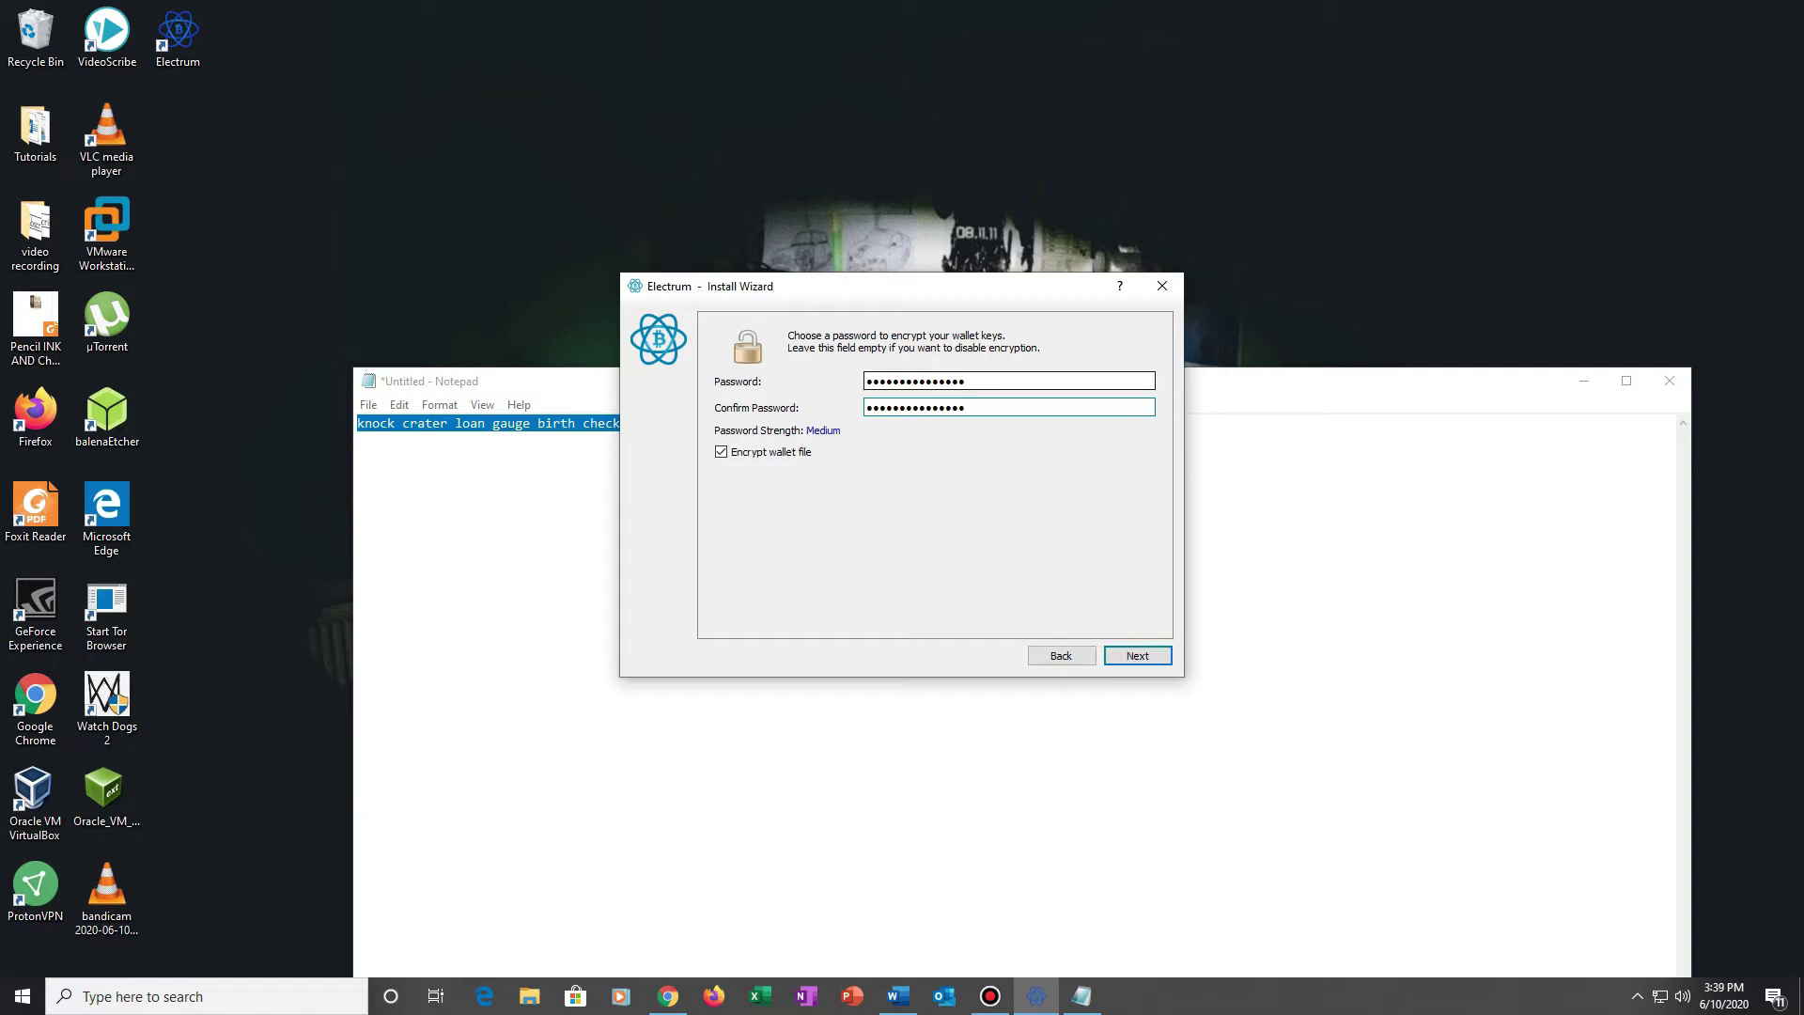
{"action": "key", "text": "Tab"}
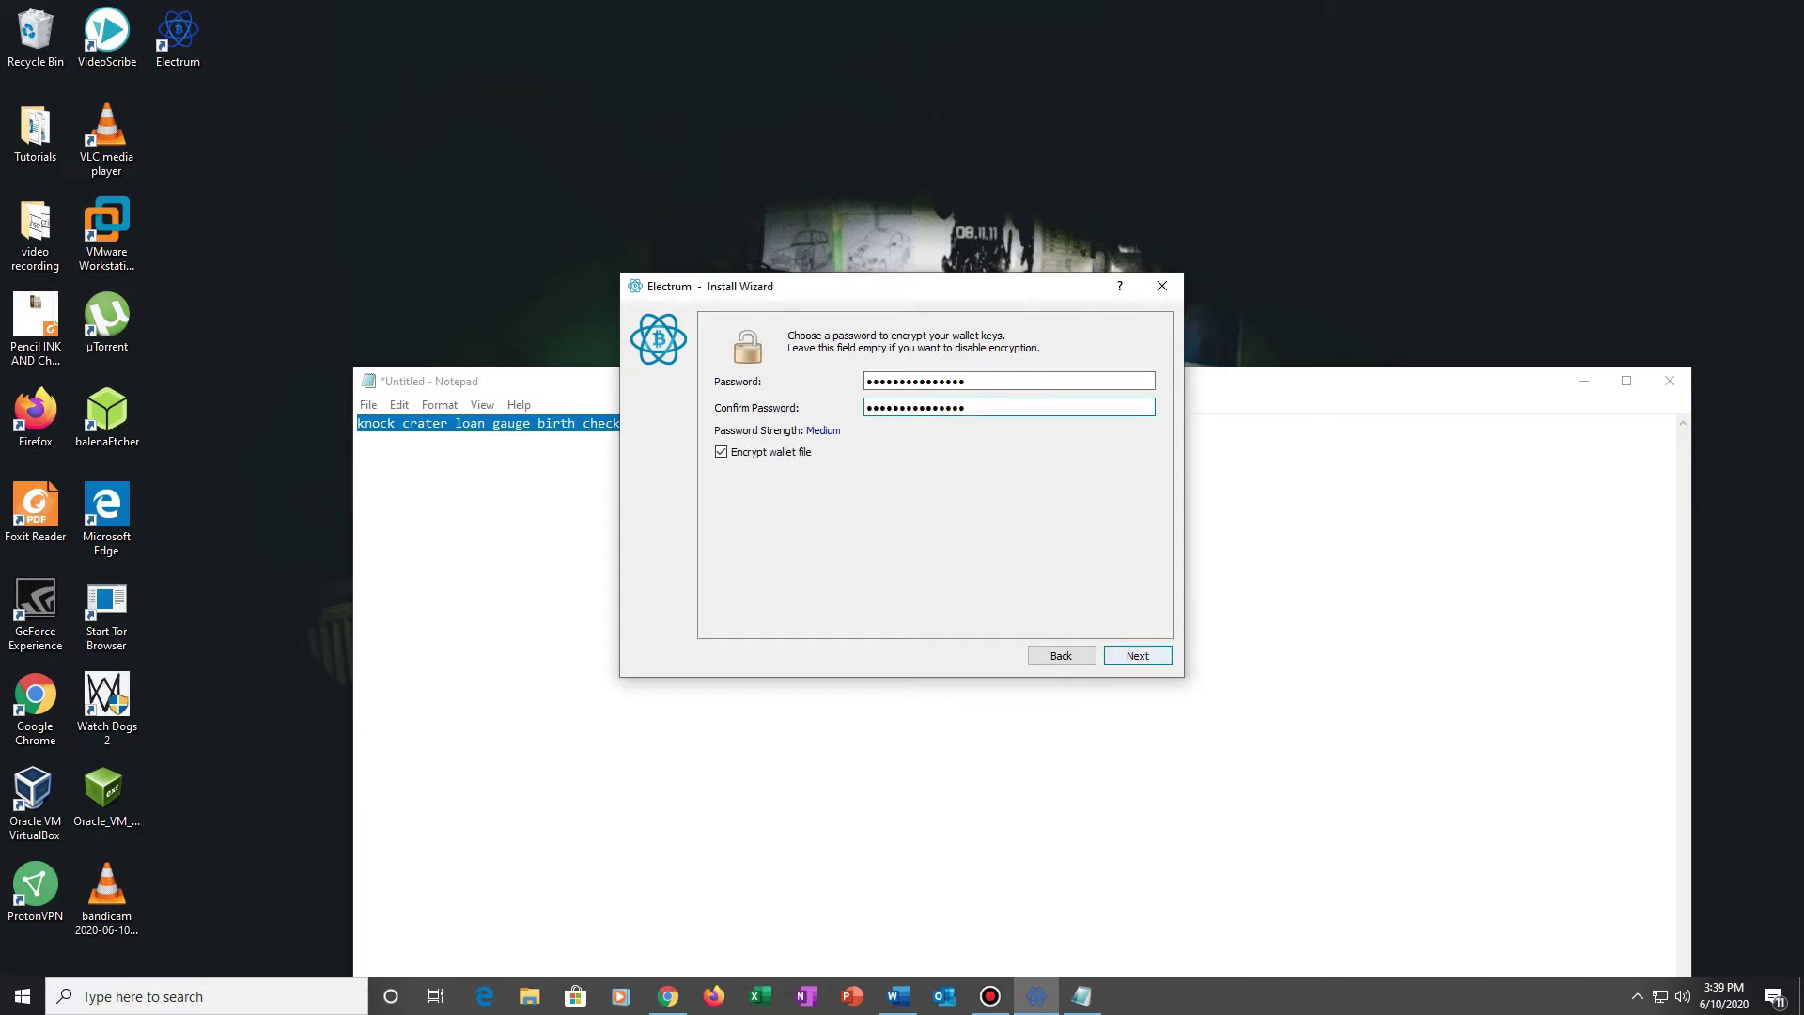
{"action": "key", "text": "Return"}
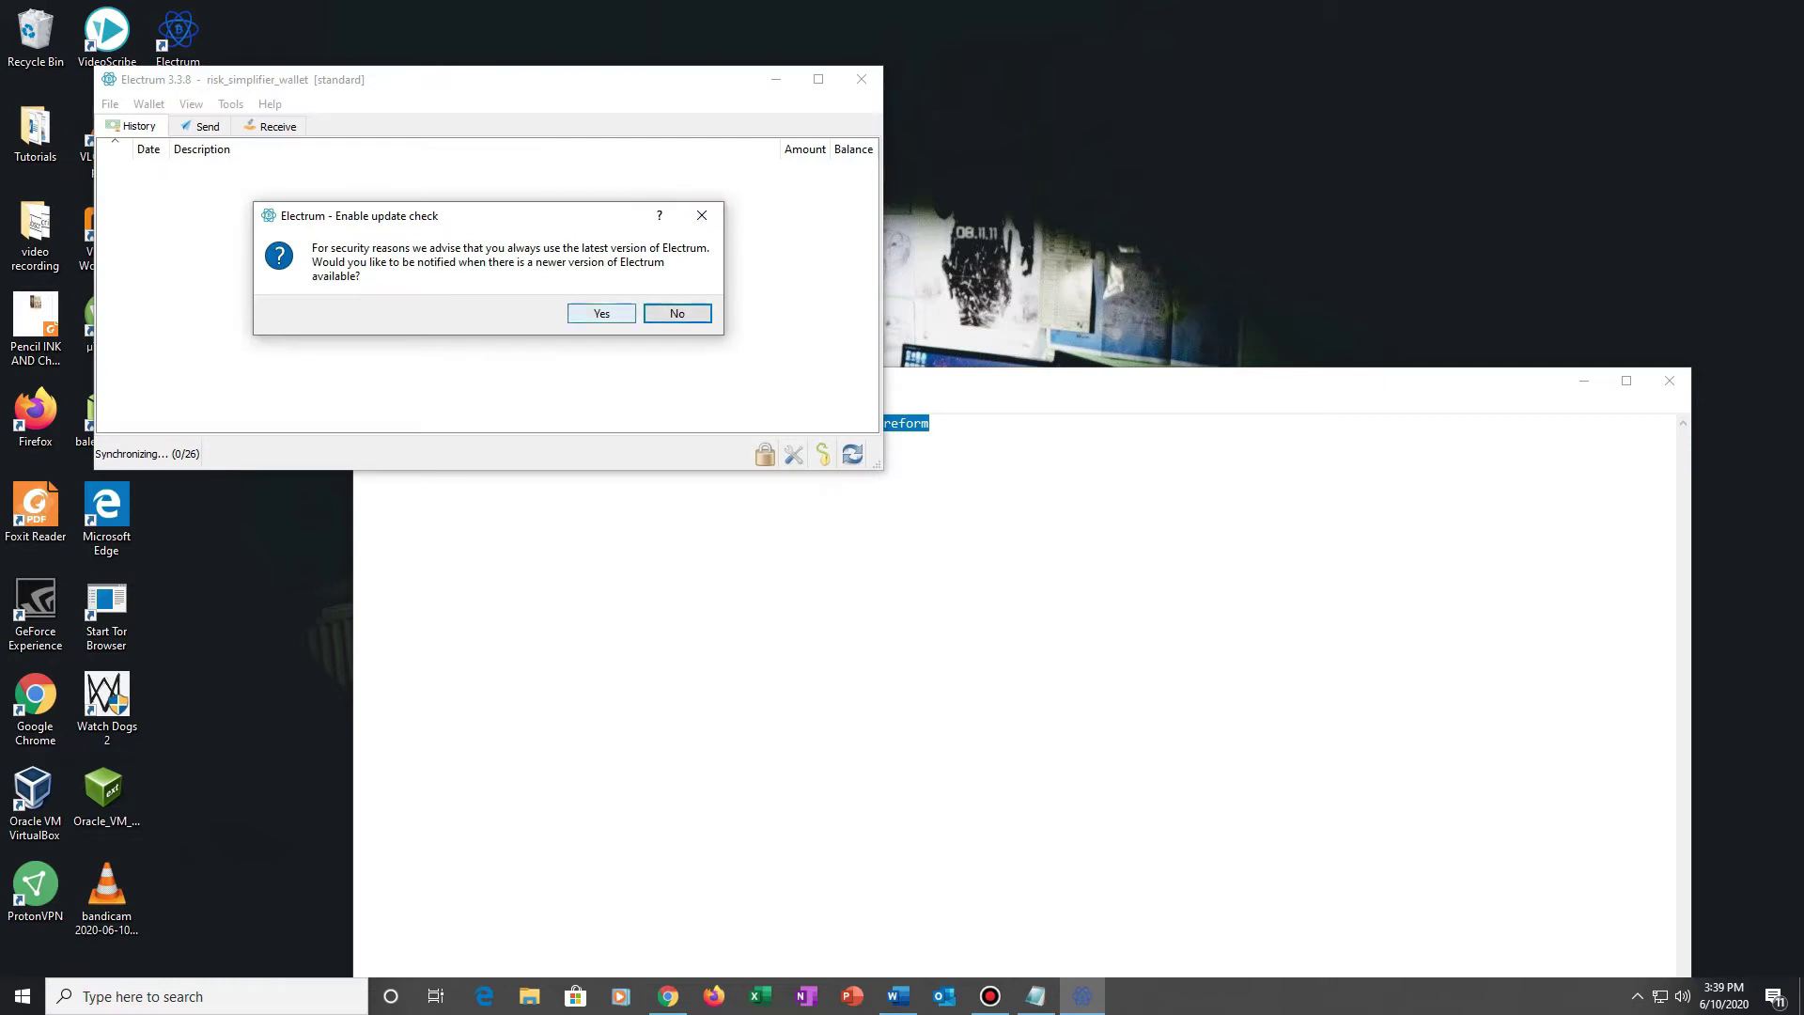
Step: Dismiss the update-check prompt and show the Receive tab's address and QR code
{"action": "left_click", "coordinate": [601, 313]}
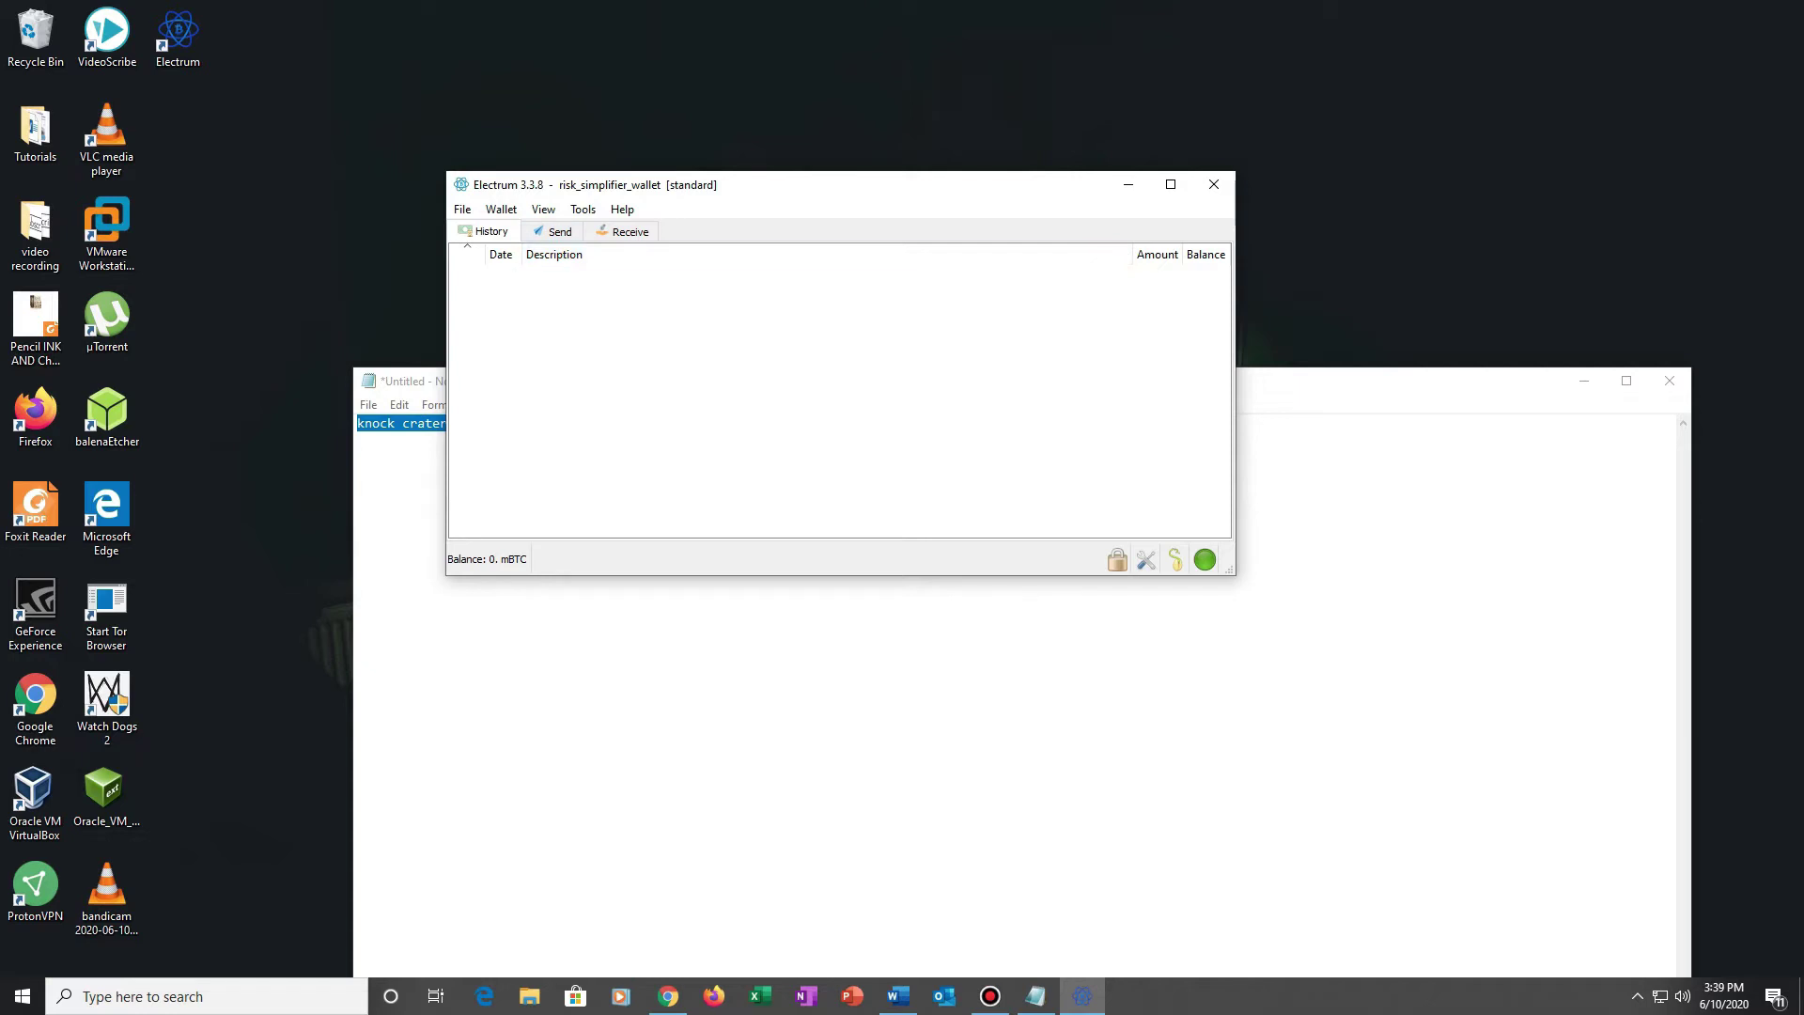
{"action": "left_click", "coordinate": [623, 231]}
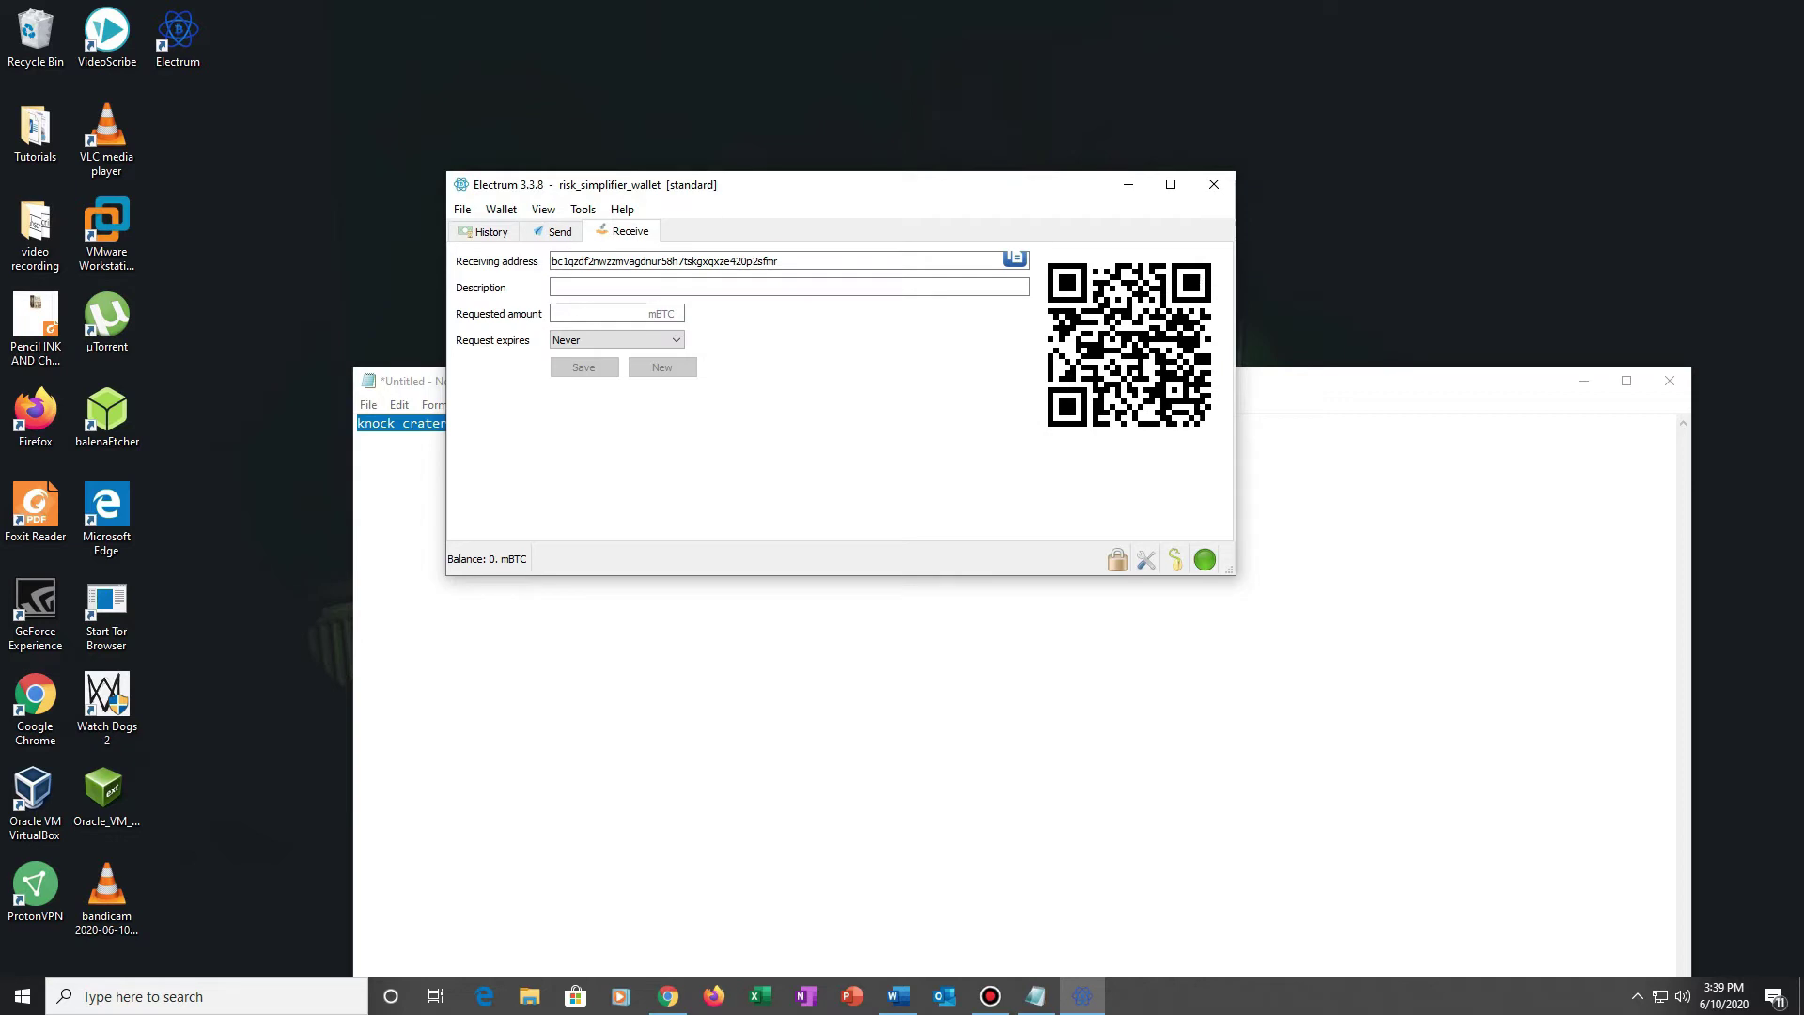
Step: Select the receiving address text and enlarge its QR code in the Payment Request window
{"action": "double_click", "coordinate": [664, 261]}
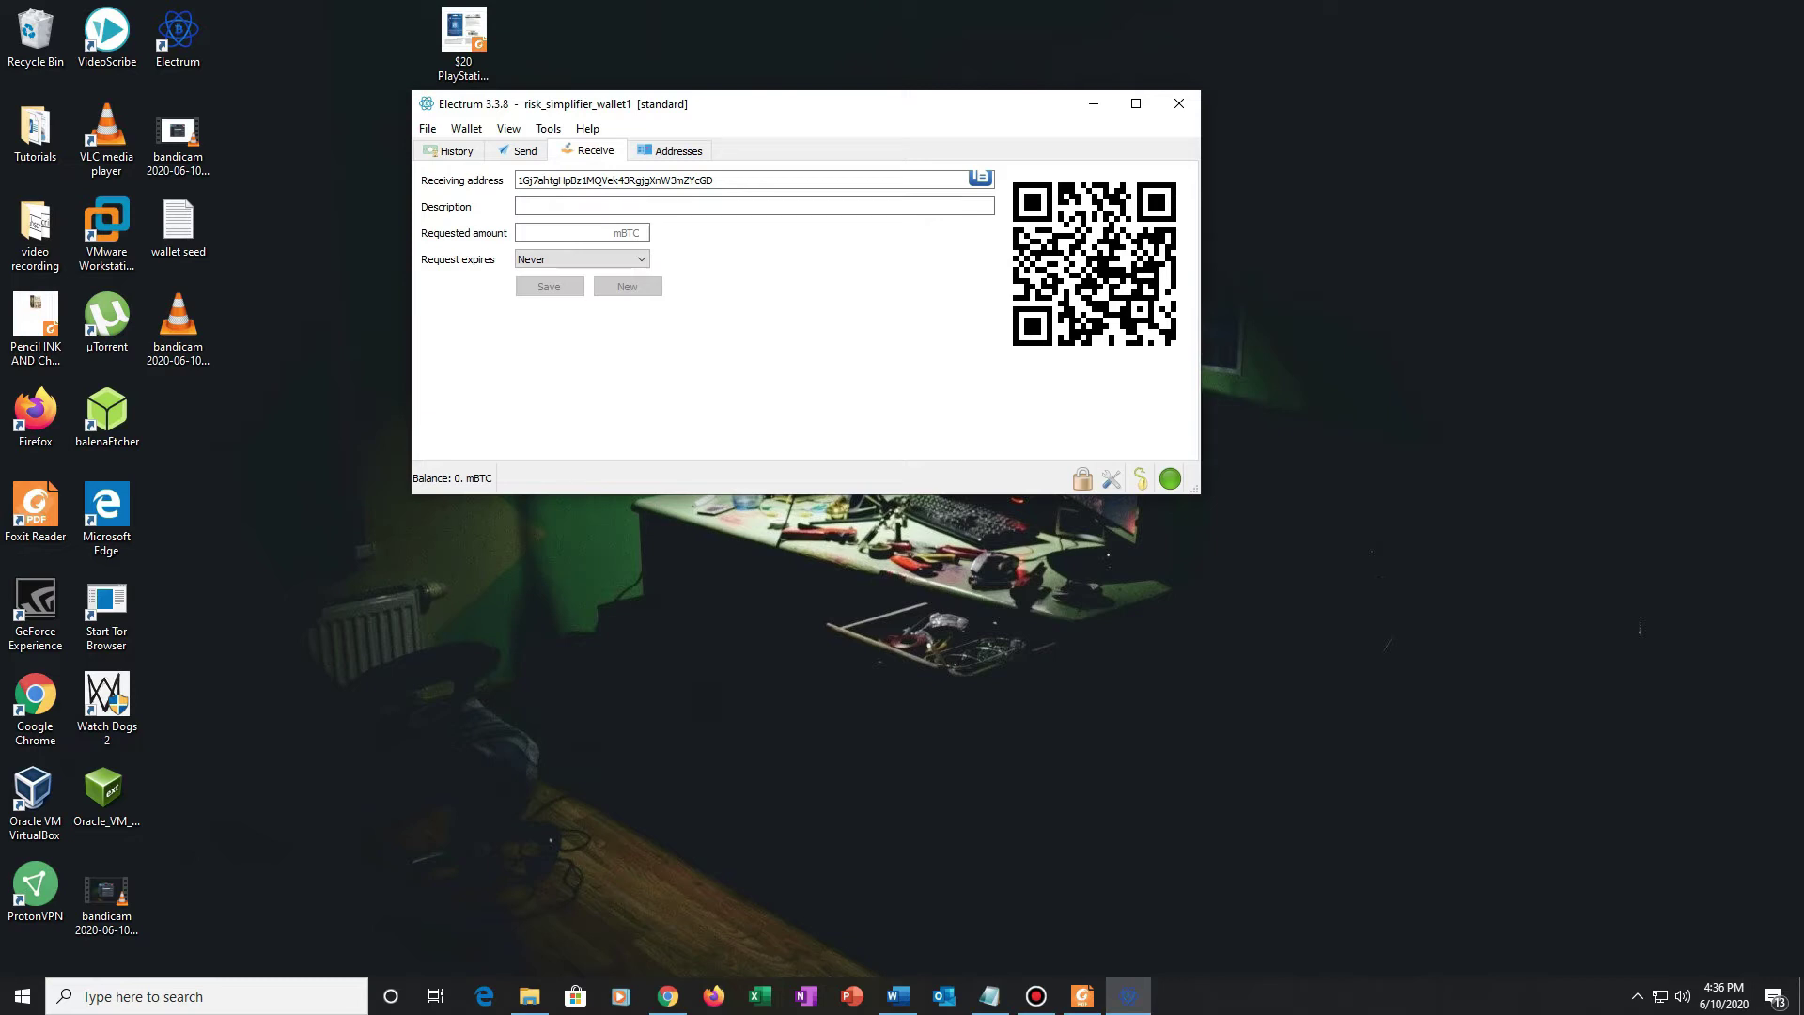
{"action": "left_click_drag", "start_coordinate": [714, 179], "coordinate": [516, 179]}
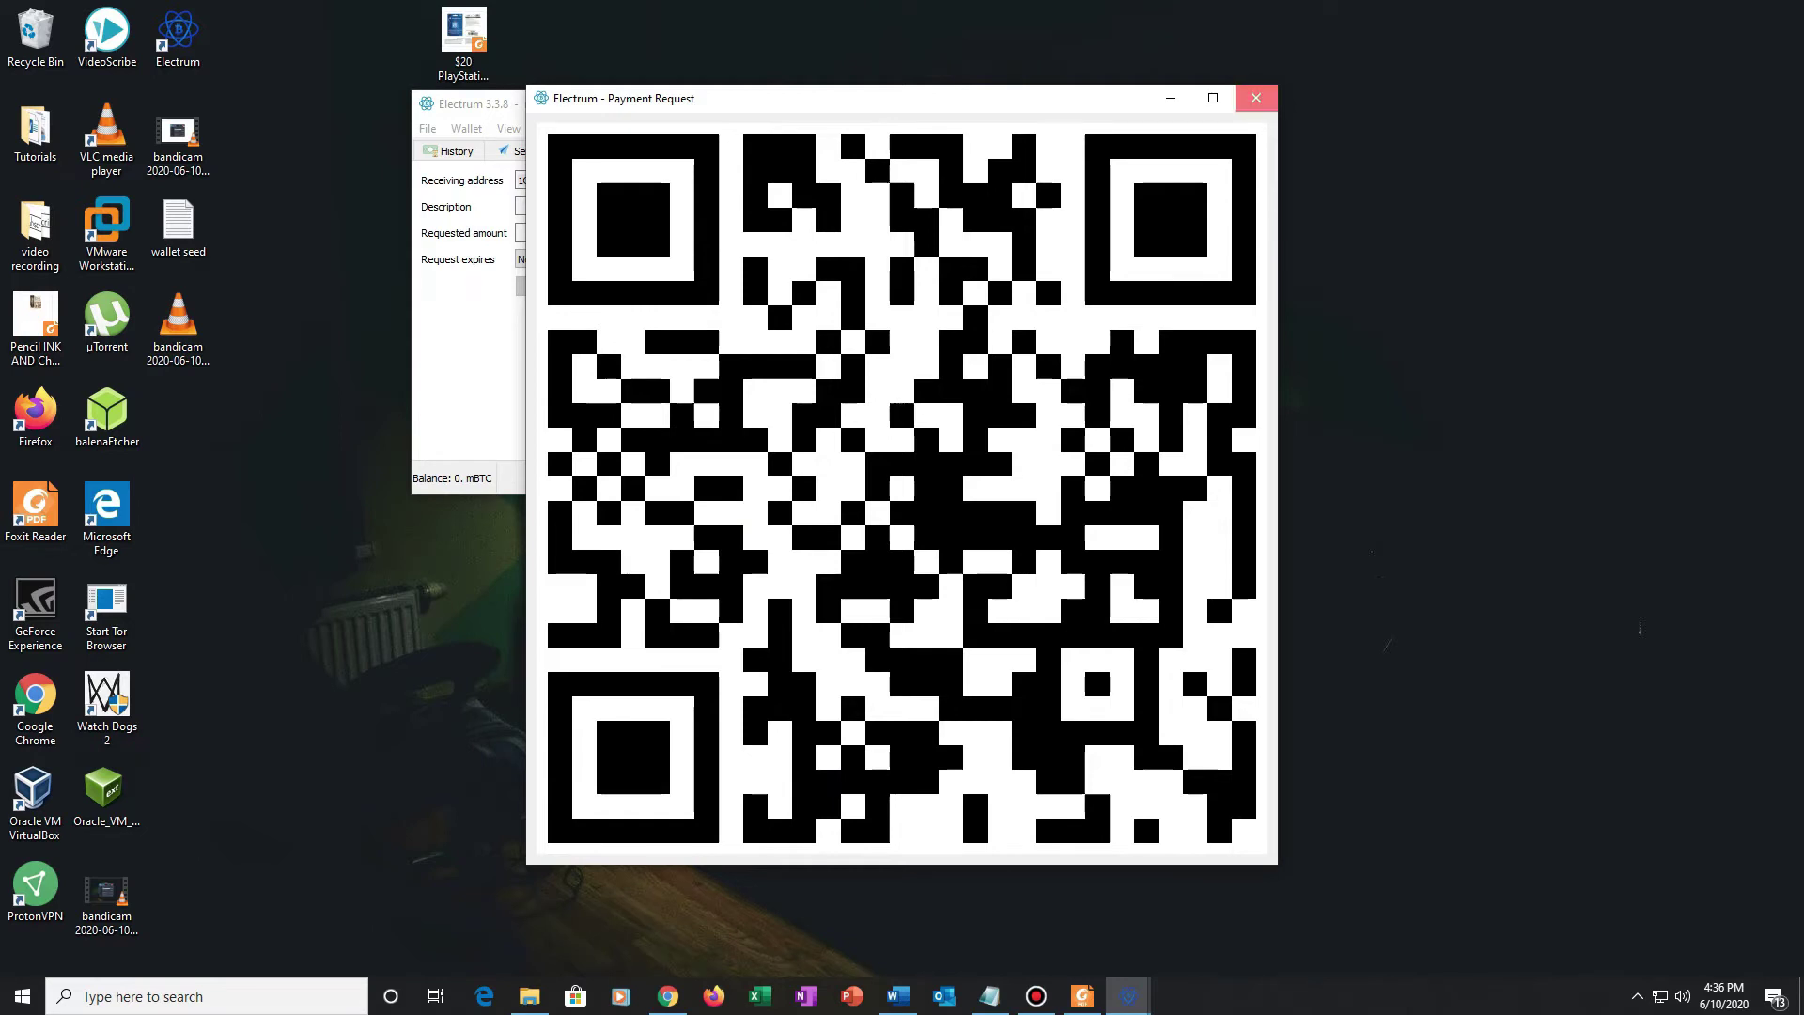
Step: Close the Payment Request window, reselect the receiving address, and switch to the Send page
{"action": "left_click", "coordinate": [1255, 98]}
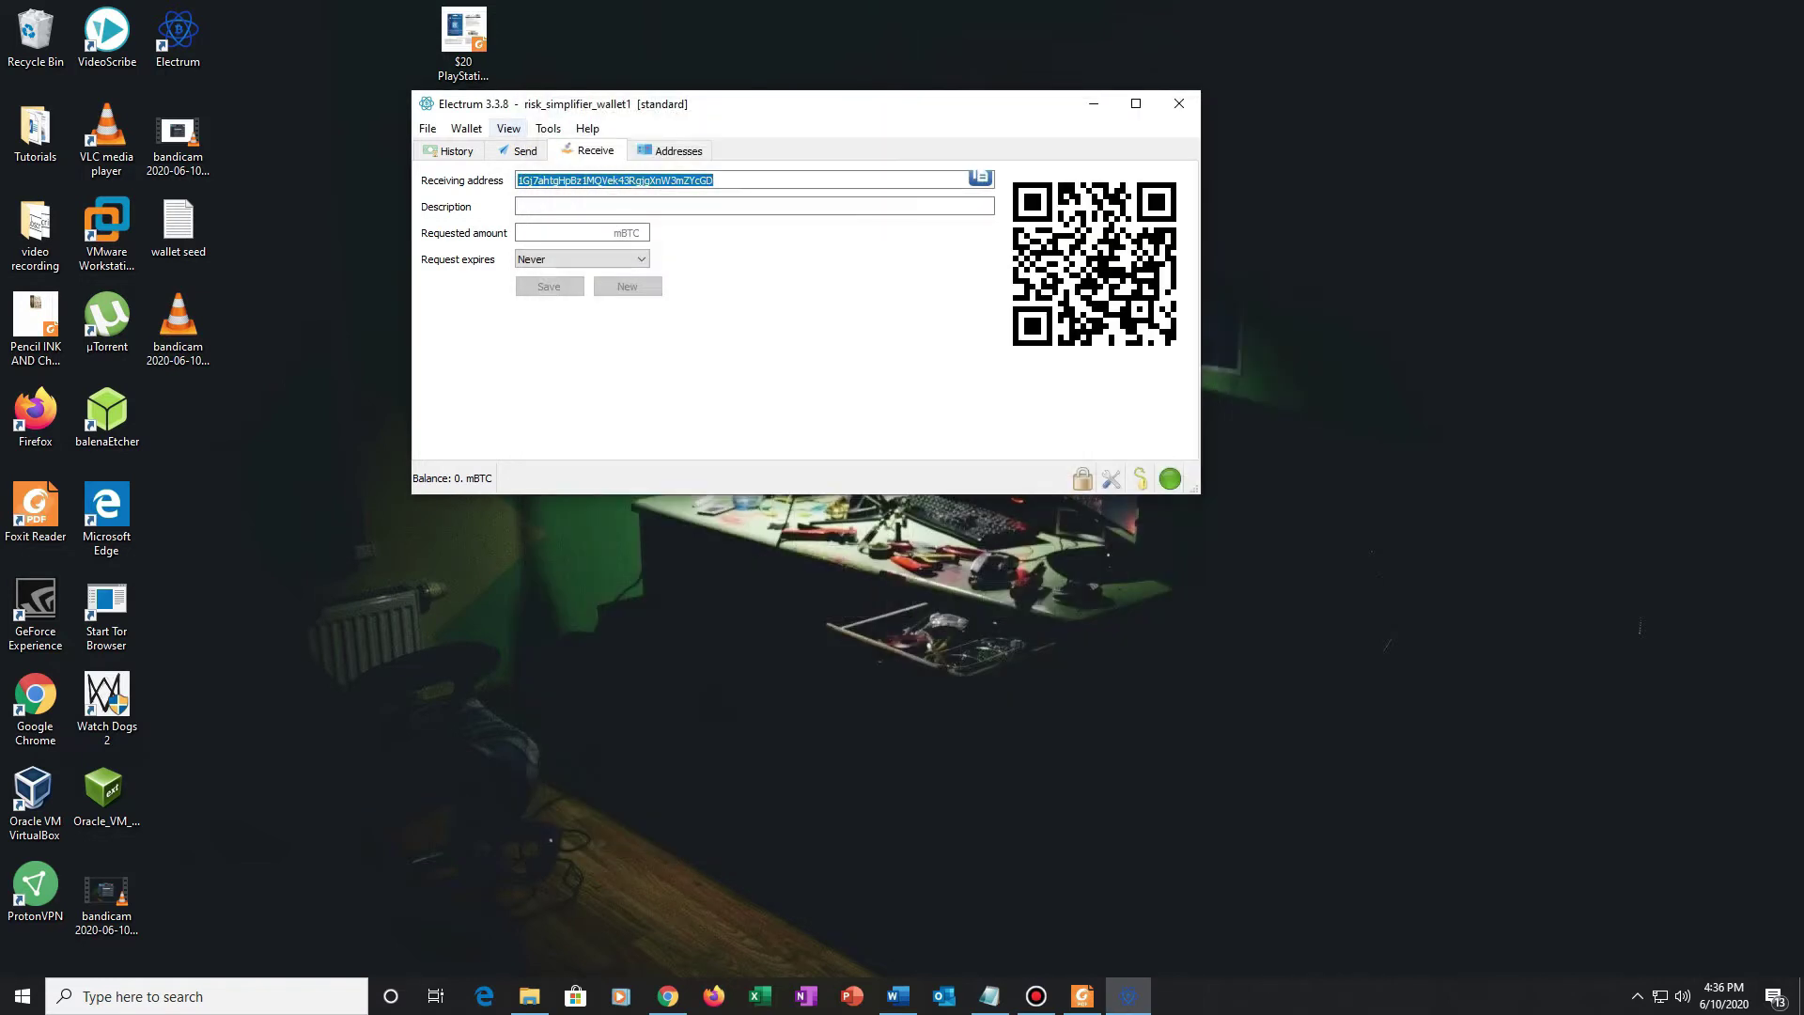
{"action": "left_click", "coordinate": [519, 150]}
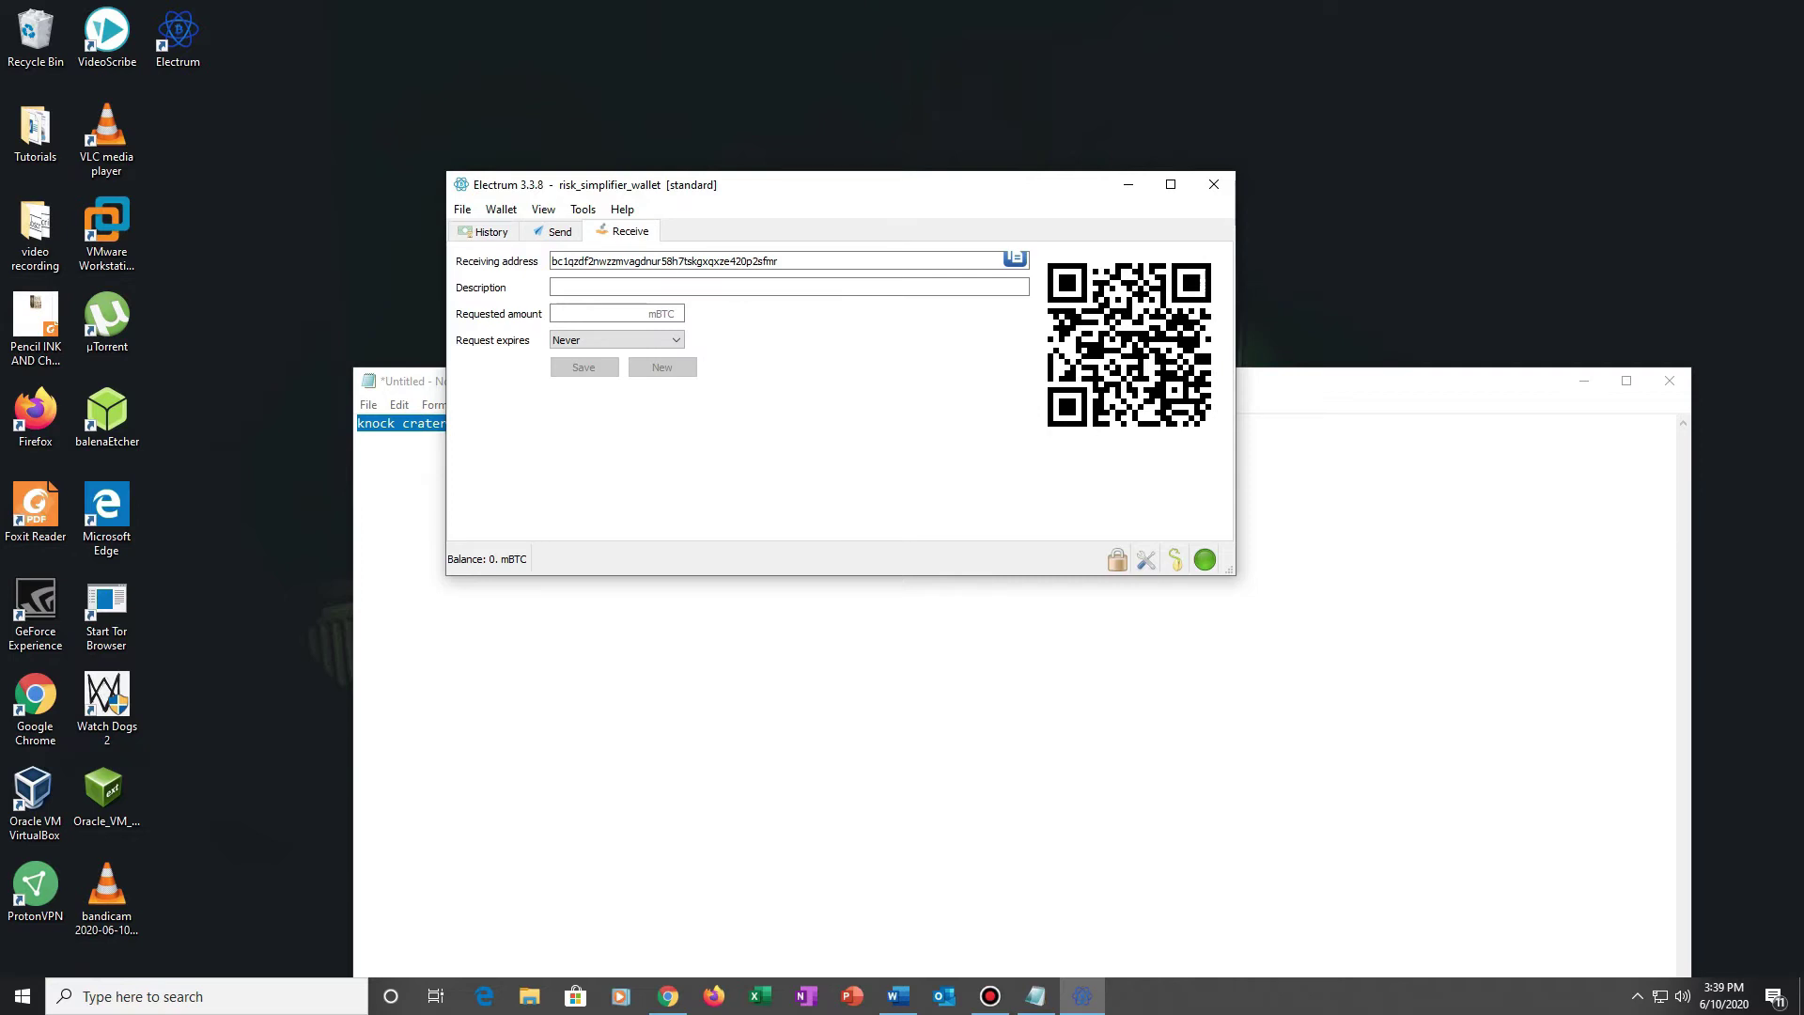
{"action": "double_click", "coordinate": [664, 261]}
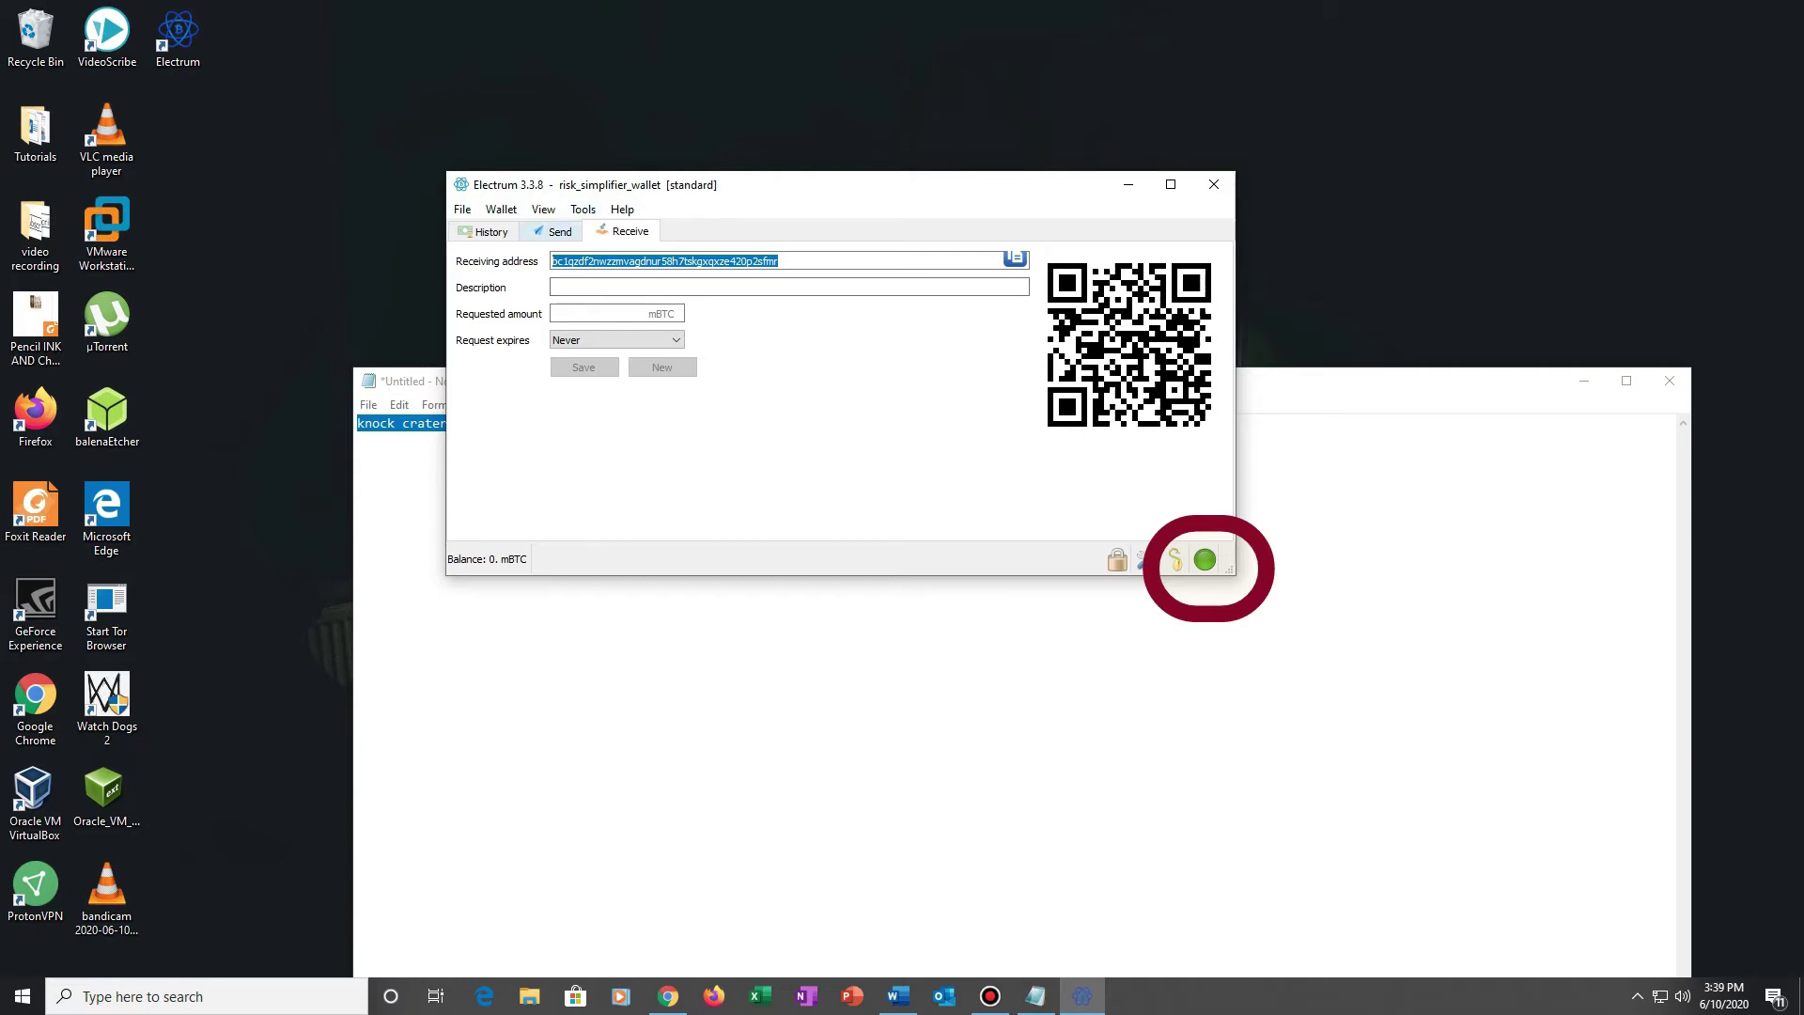
{"action": "left_click", "coordinate": [553, 231]}
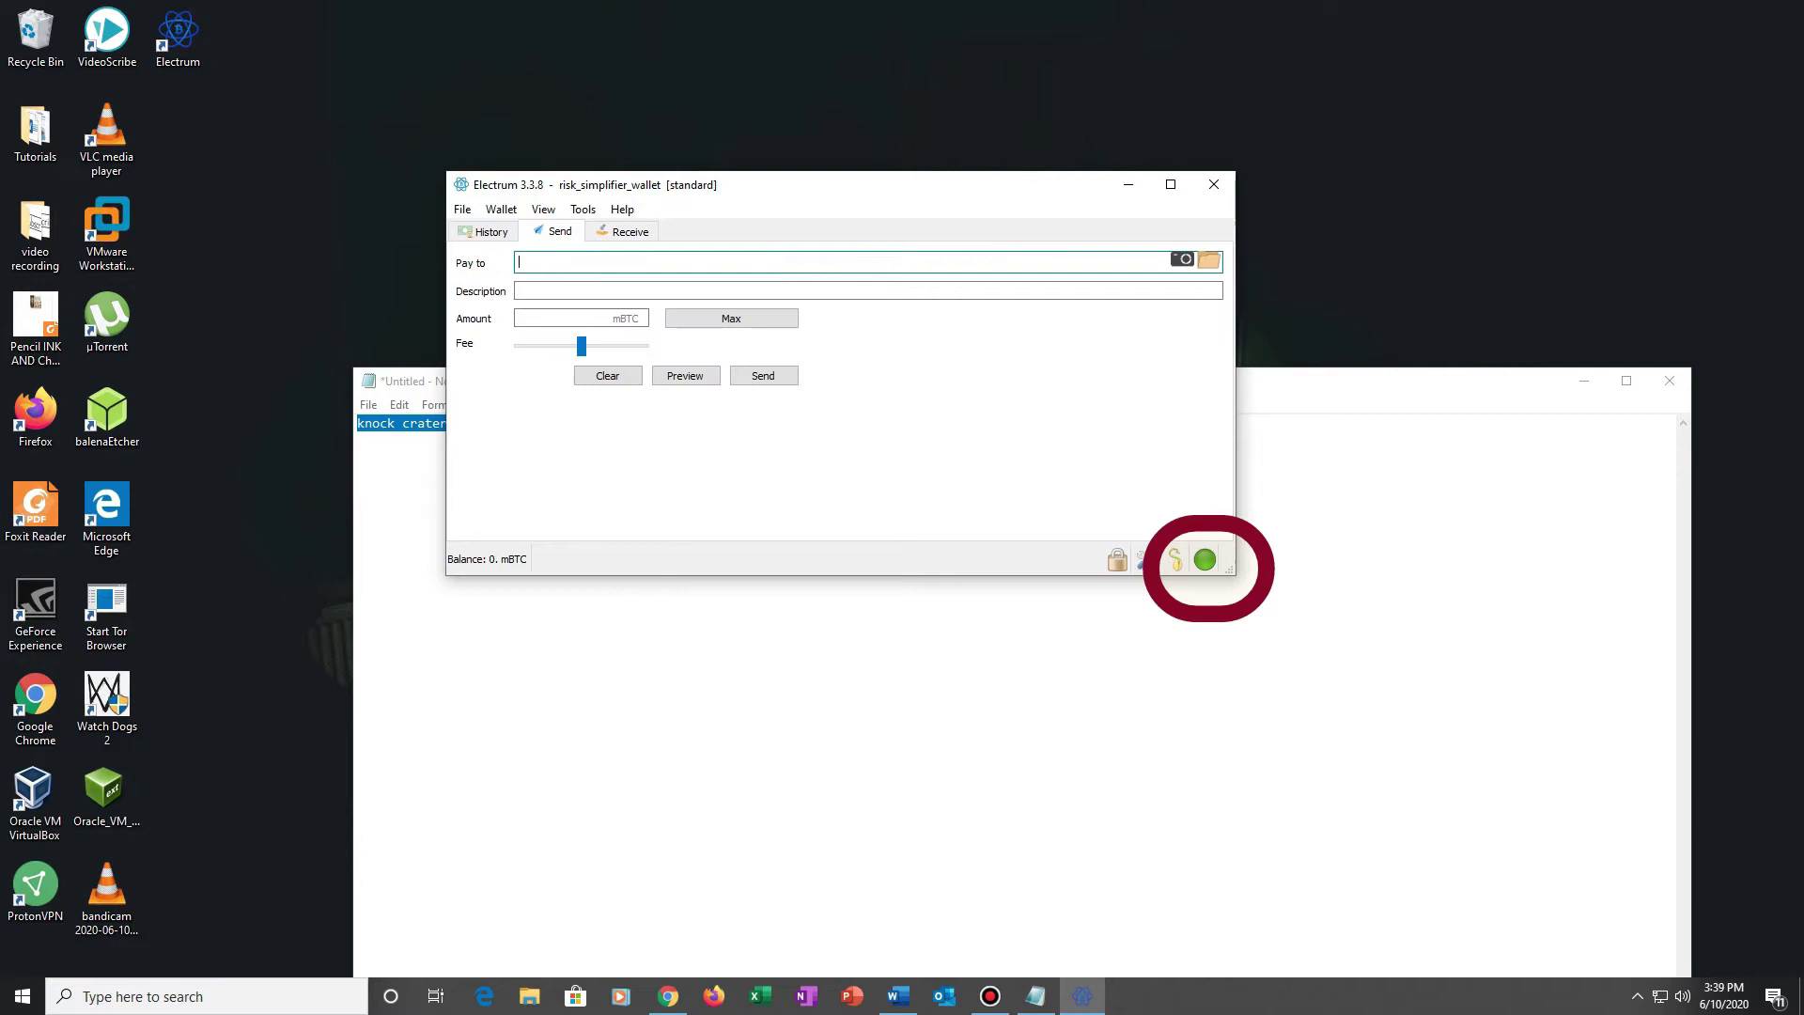
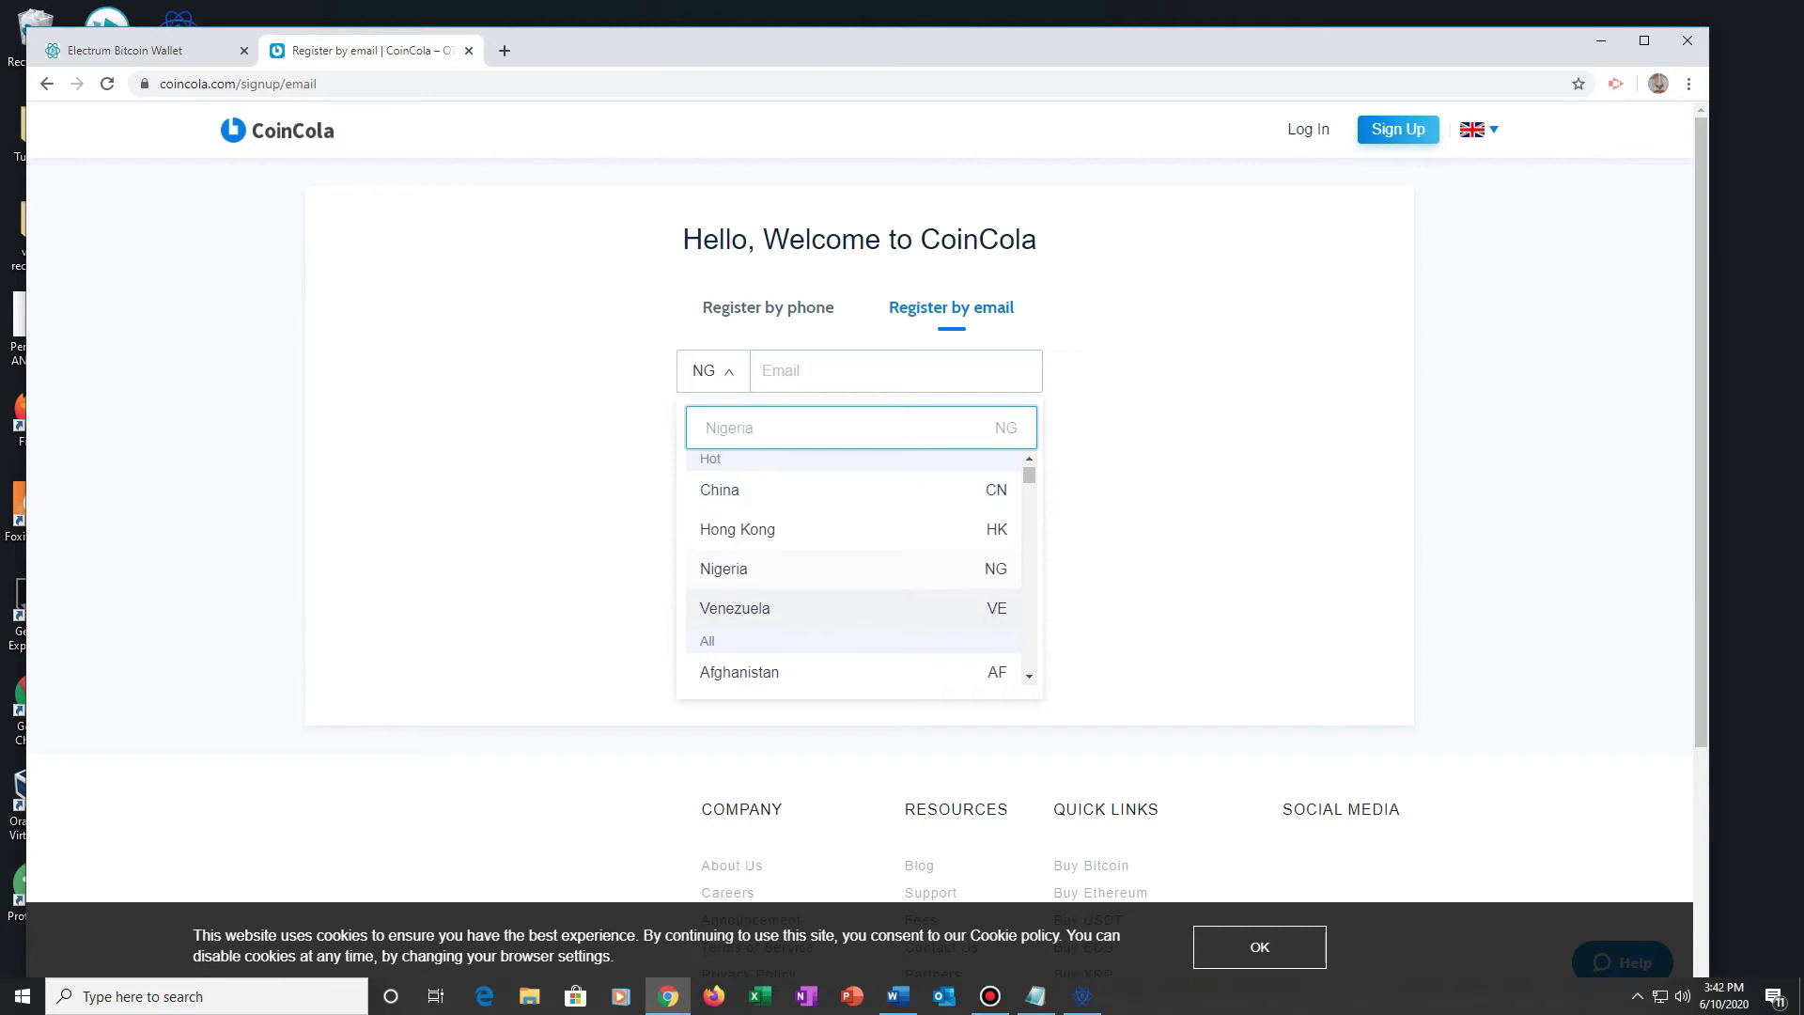
Step: Scroll through the country code list on the Register by email form
{"action": "scroll", "coordinate": [853, 573], "scroll_direction": "down", "scroll_amount": 15}
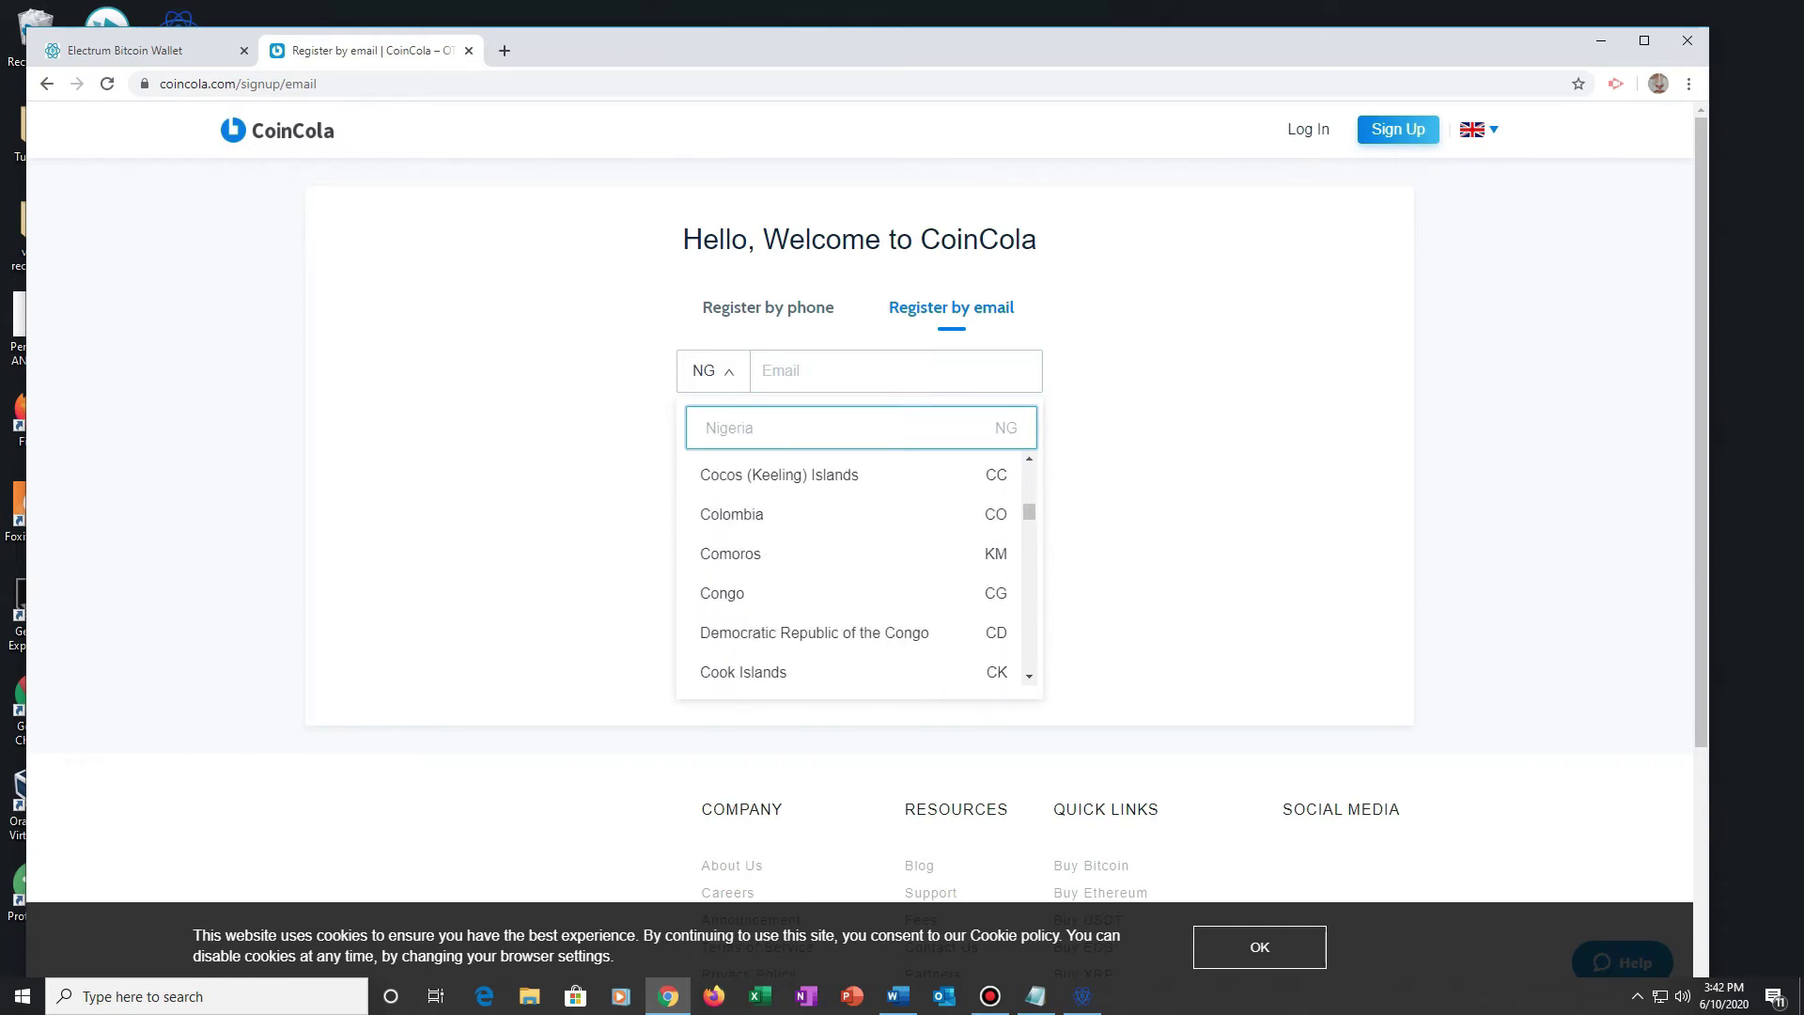
{"action": "scroll", "coordinate": [853, 573], "scroll_direction": "down", "scroll_amount": 13}
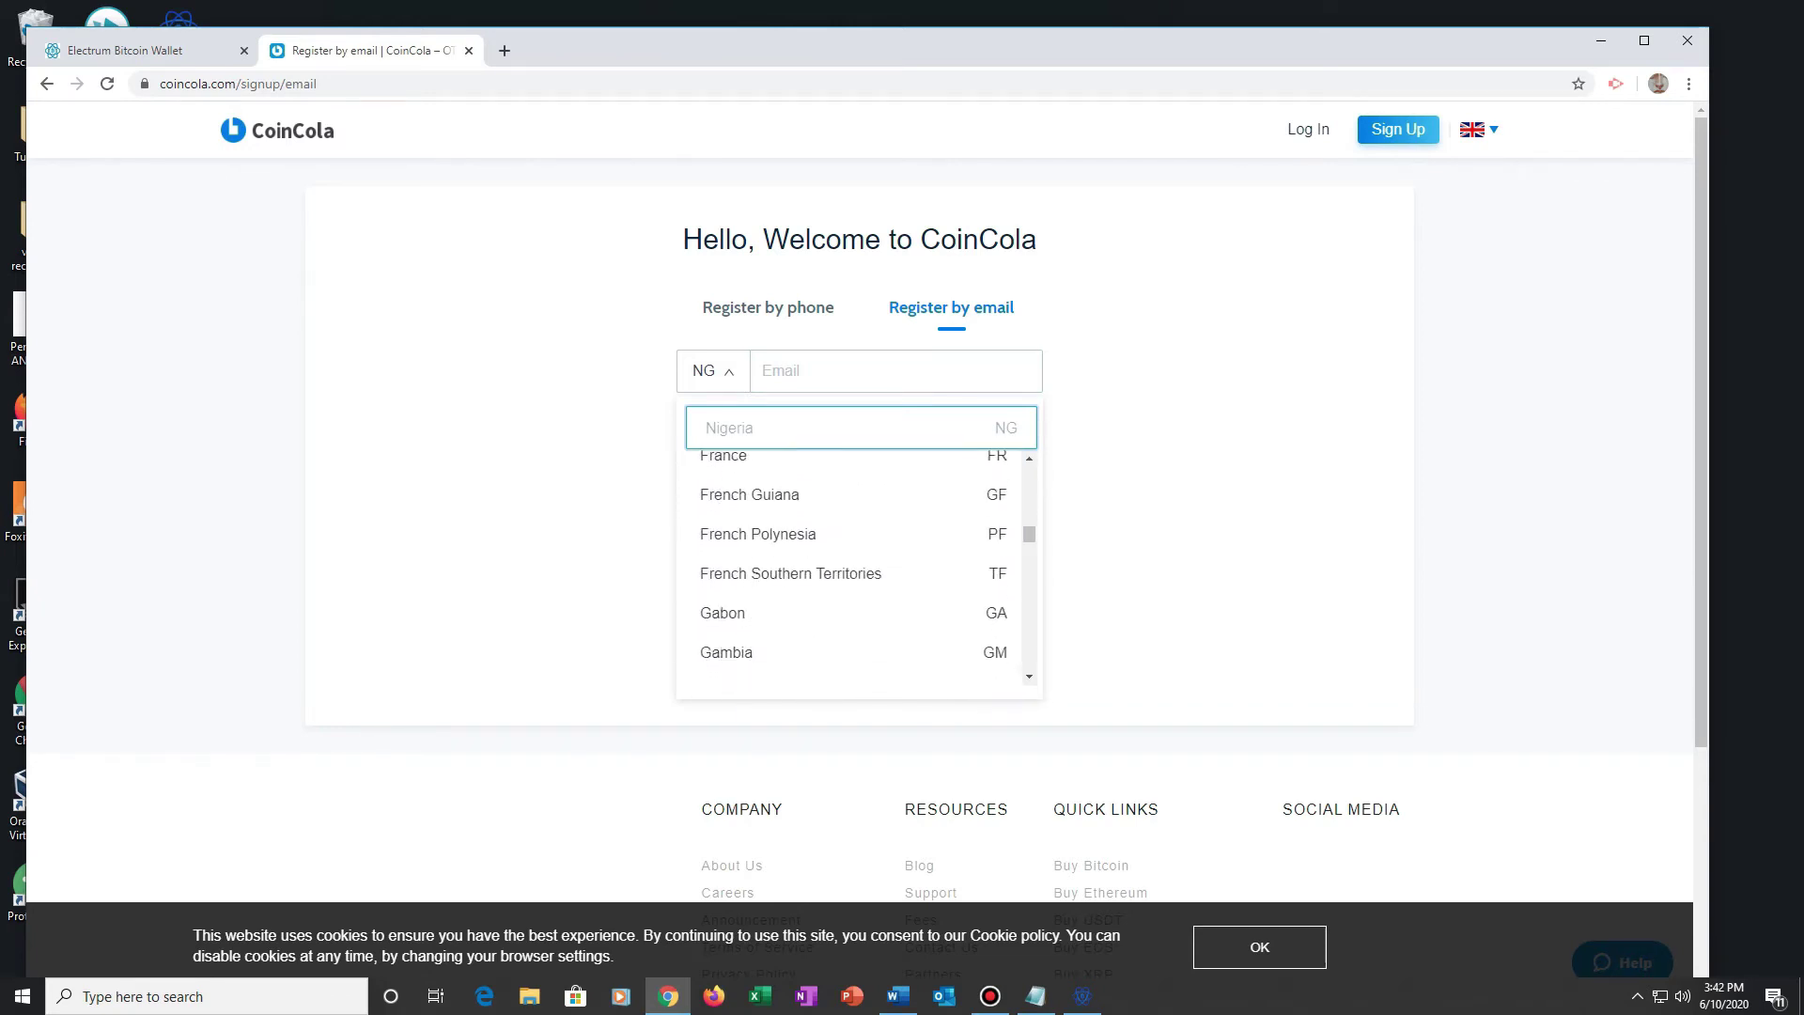
{"action": "scroll", "coordinate": [744, 526], "scroll_direction": "down", "scroll_amount": 5}
{"action": "scroll", "coordinate": [745, 526], "scroll_direction": "up", "scroll_amount": 3}
{"action": "scroll", "coordinate": [744, 526], "scroll_direction": "down", "scroll_amount": 5}
{"action": "scroll", "coordinate": [744, 527], "scroll_direction": "down", "scroll_amount": 4}
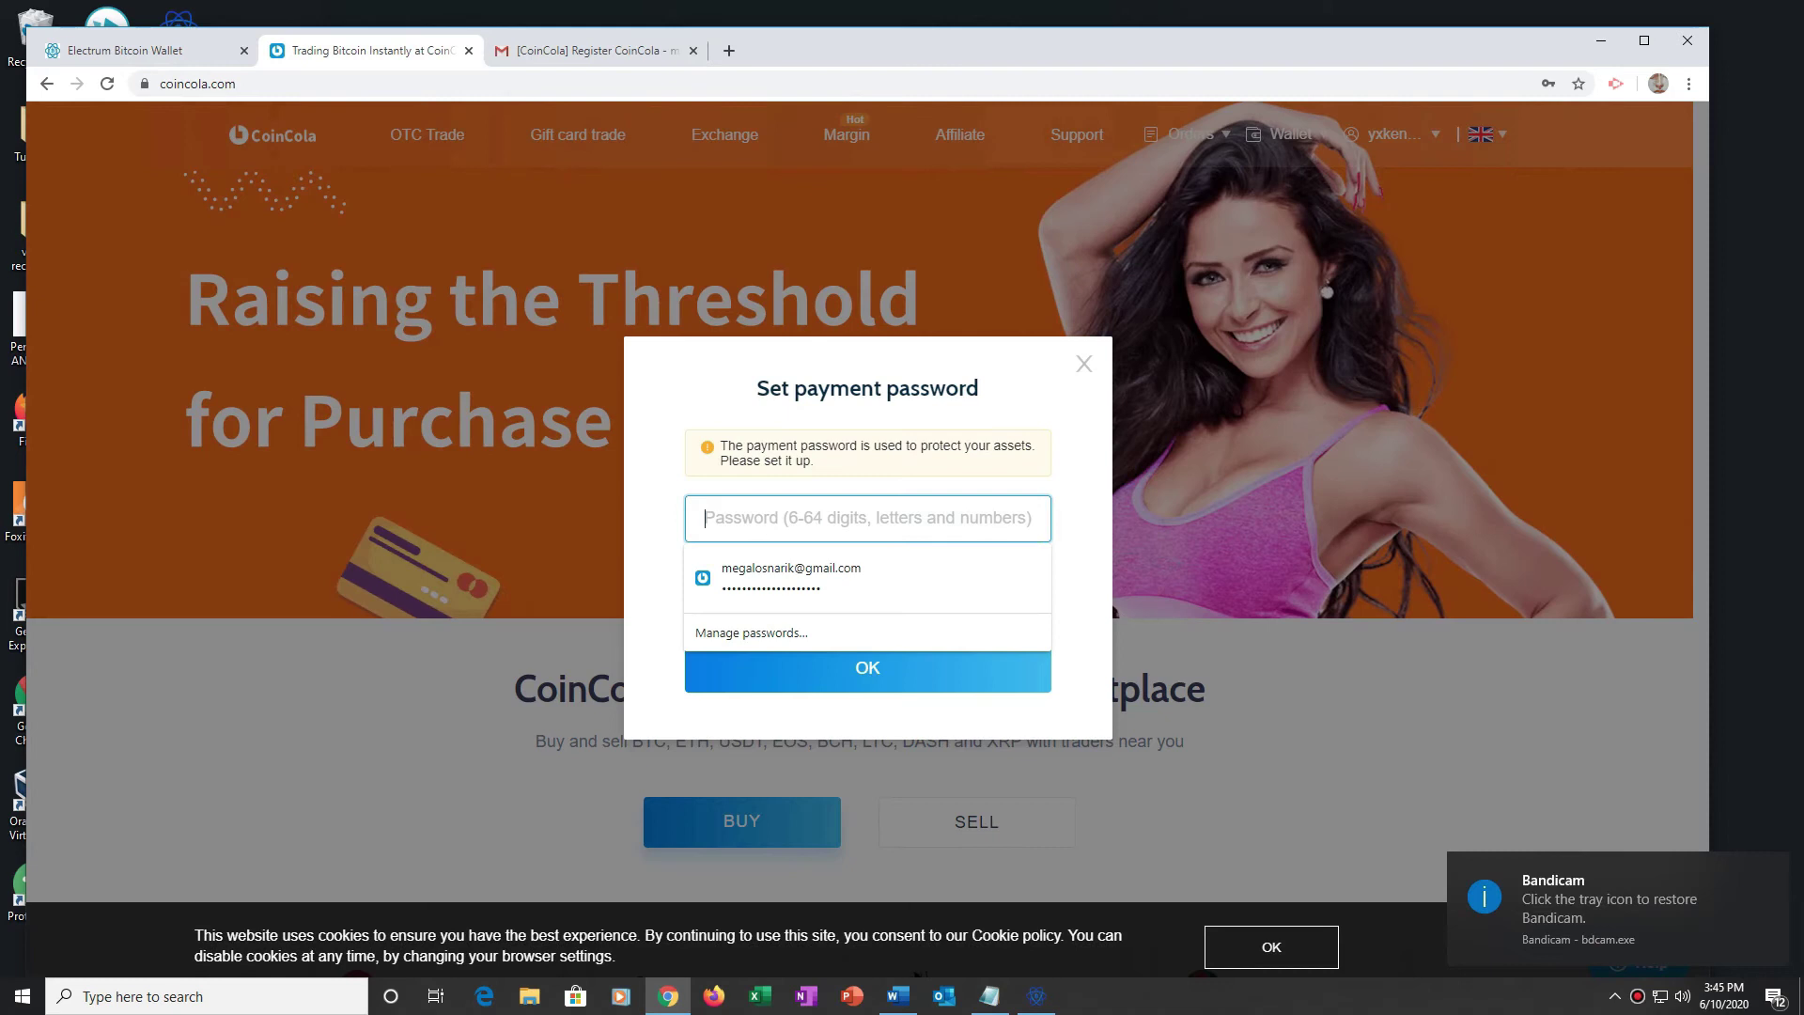
Step: Enter the payment password, repeat it in Confirm password, and submit
{"action": "type", "text": "••"}
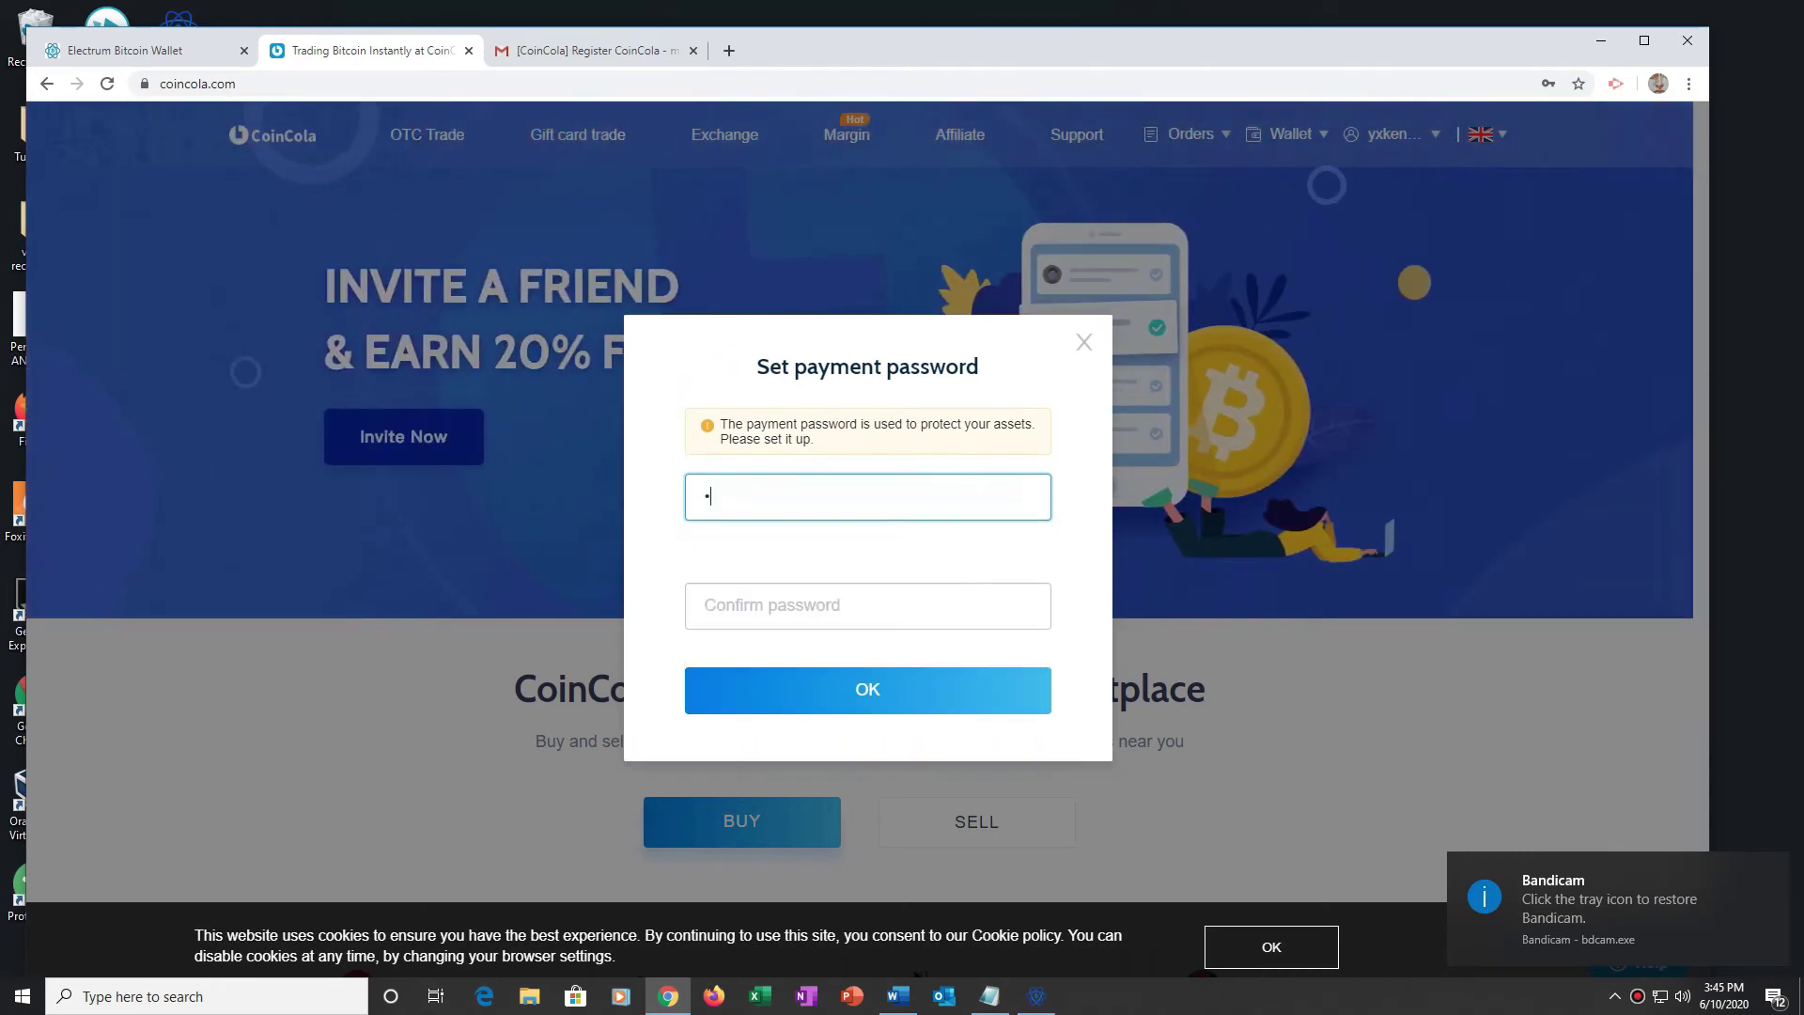
{"action": "type", "text": "•••"}
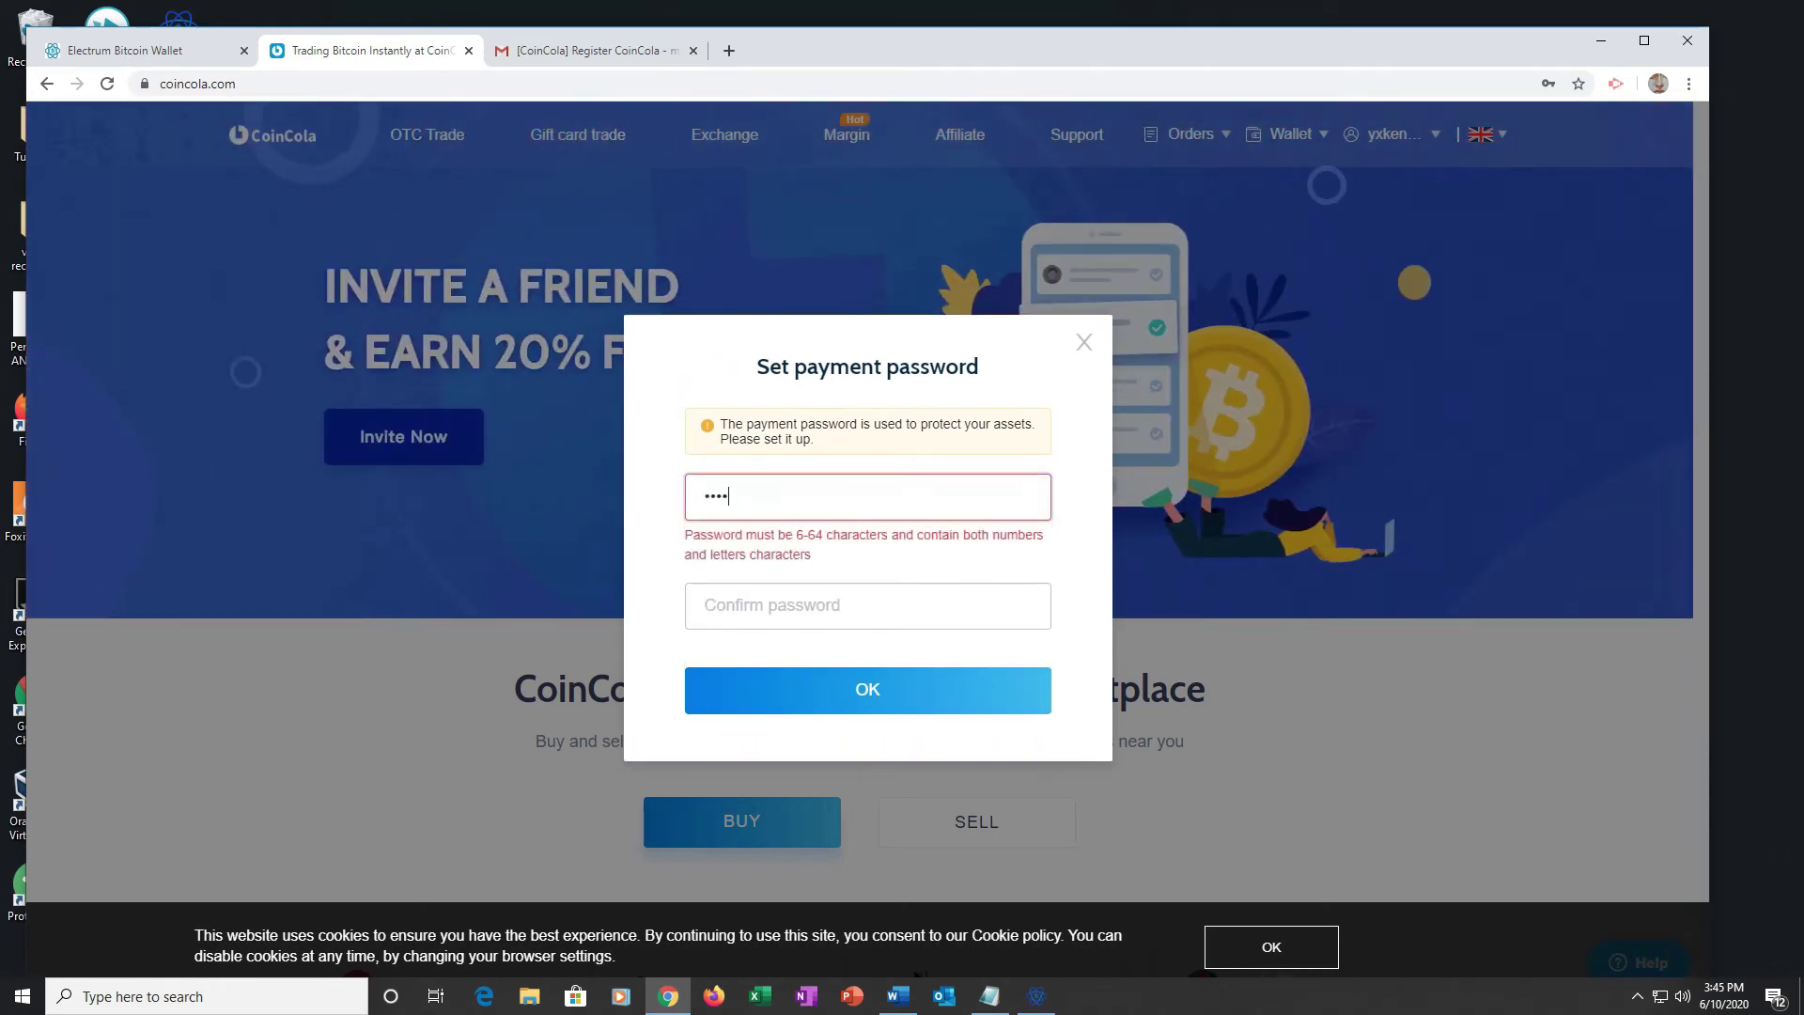
{"action": "type", "text": "•"}
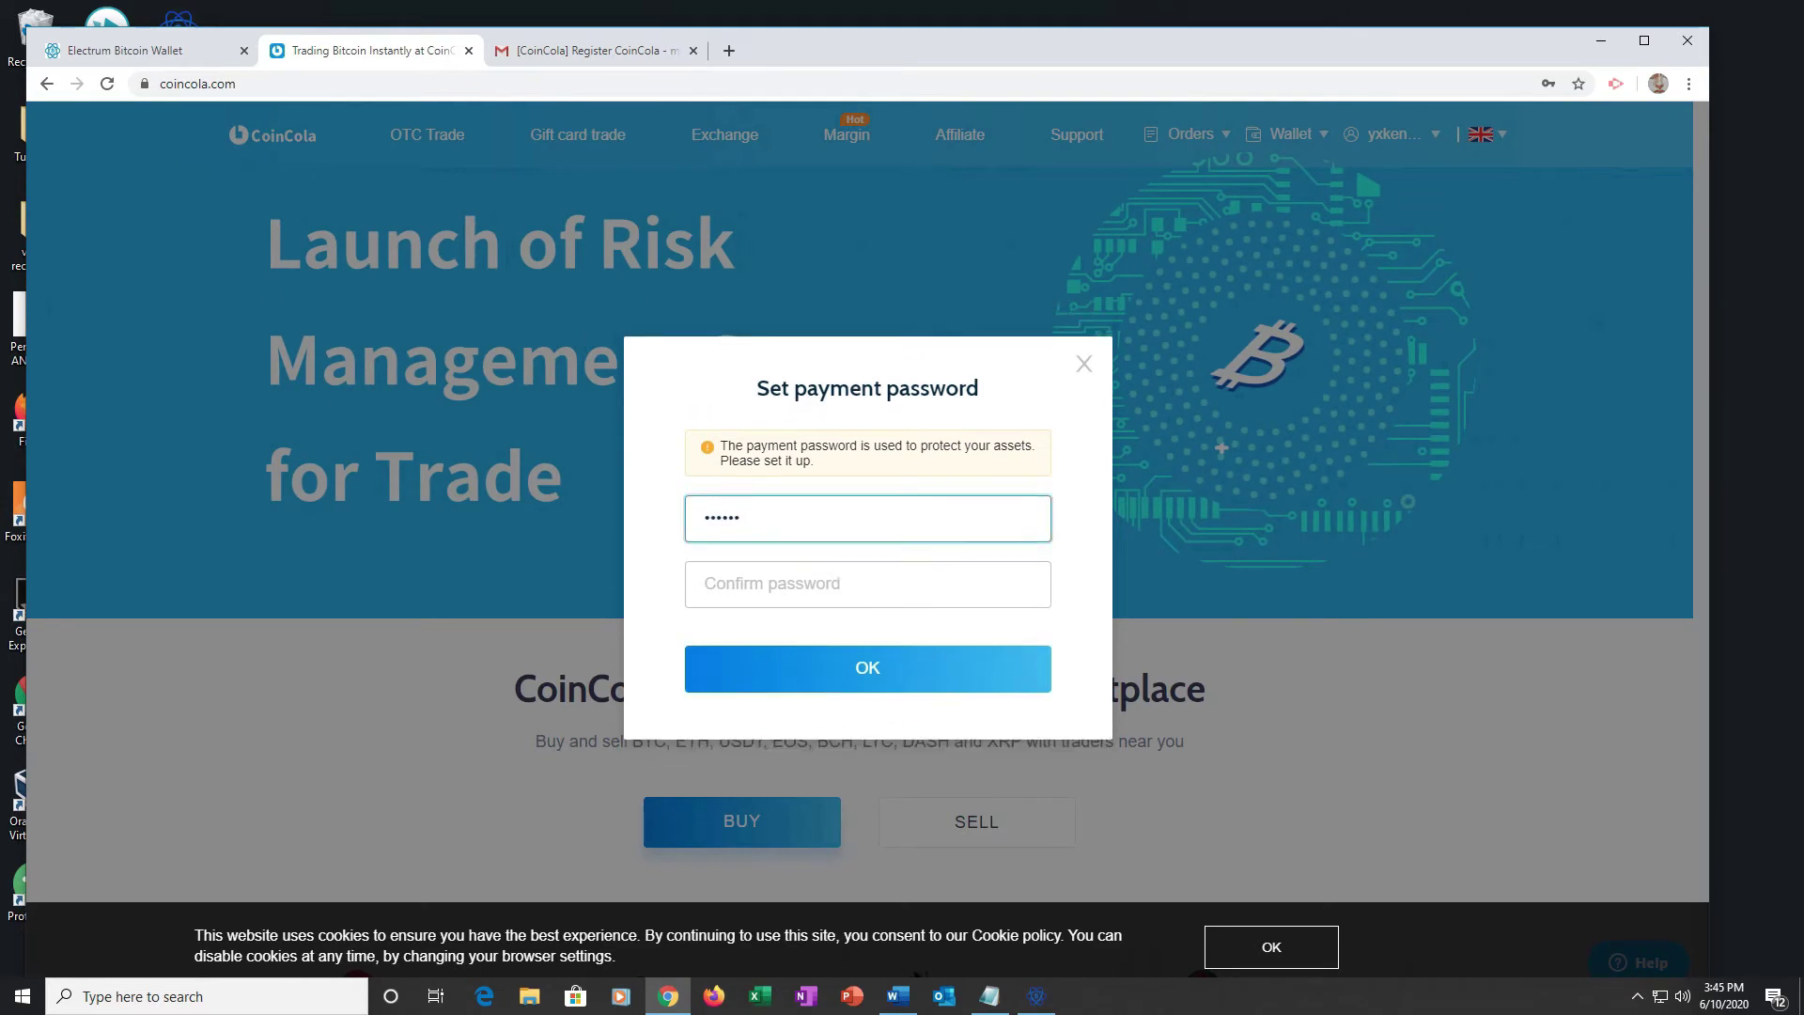
{"action": "type", "text": "••••••"}
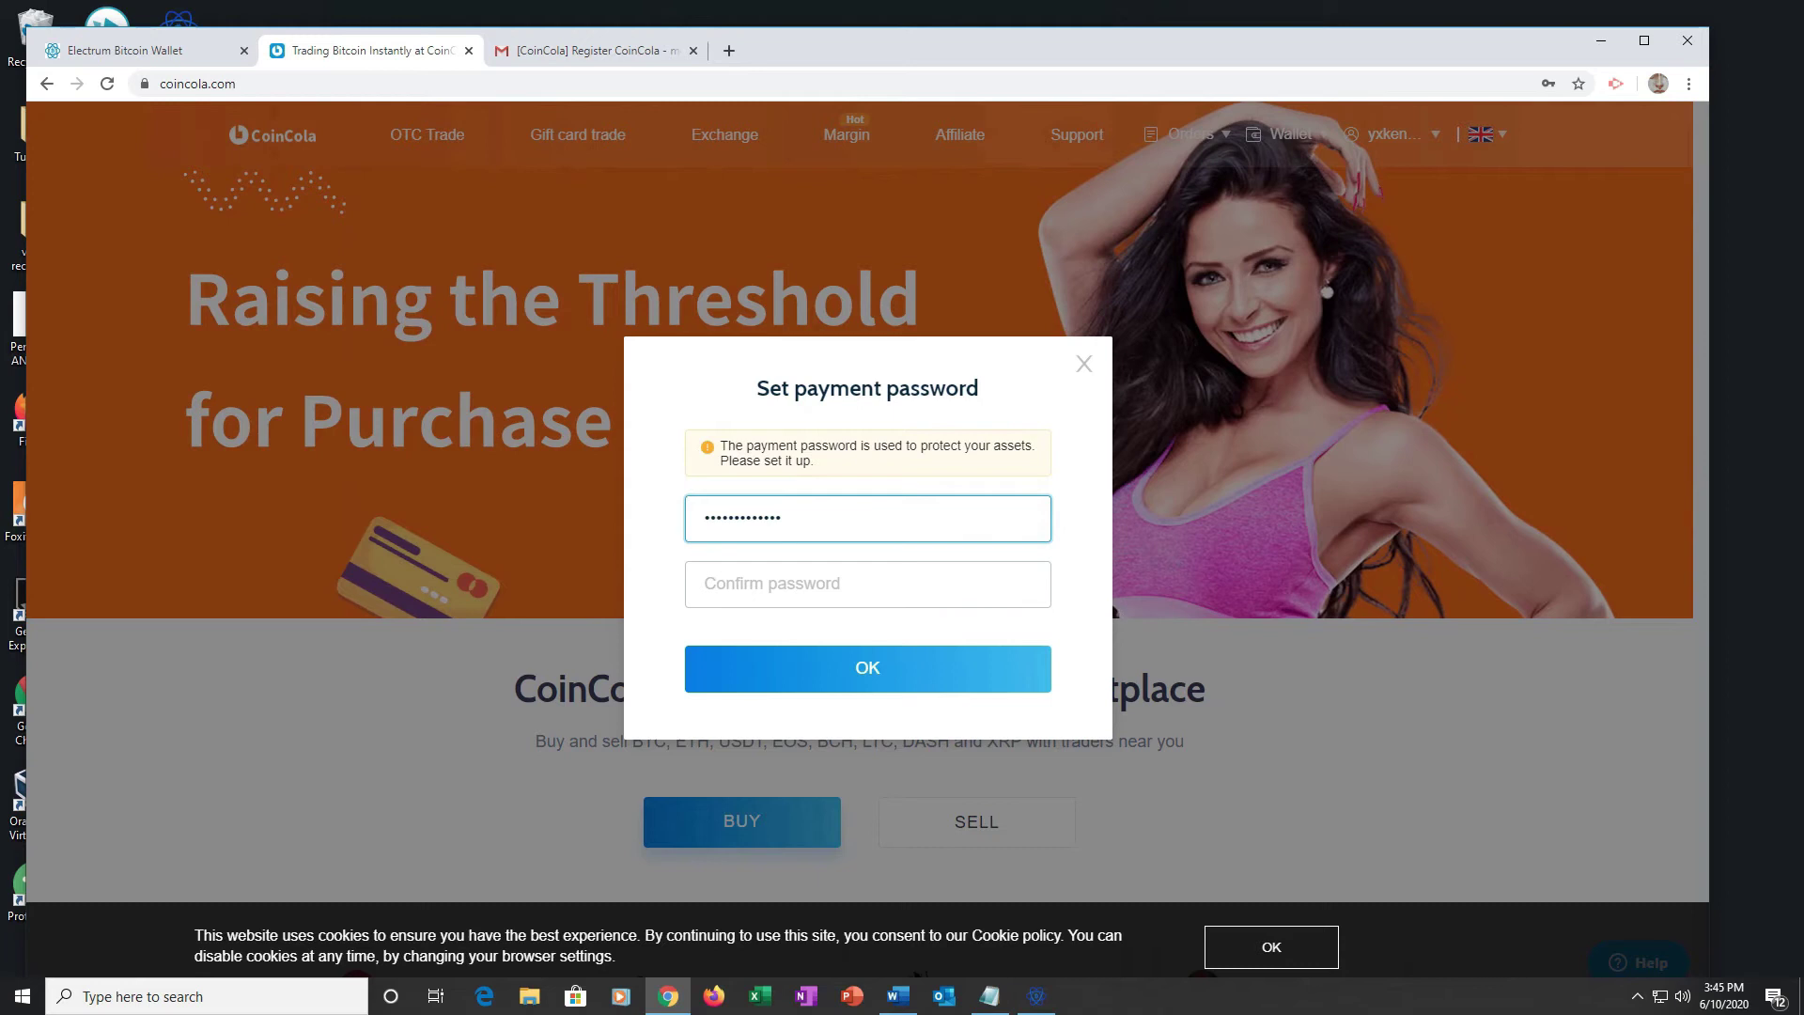
{"action": "left_click", "coordinate": [867, 583]}
{"action": "type", "text": "•••••"}
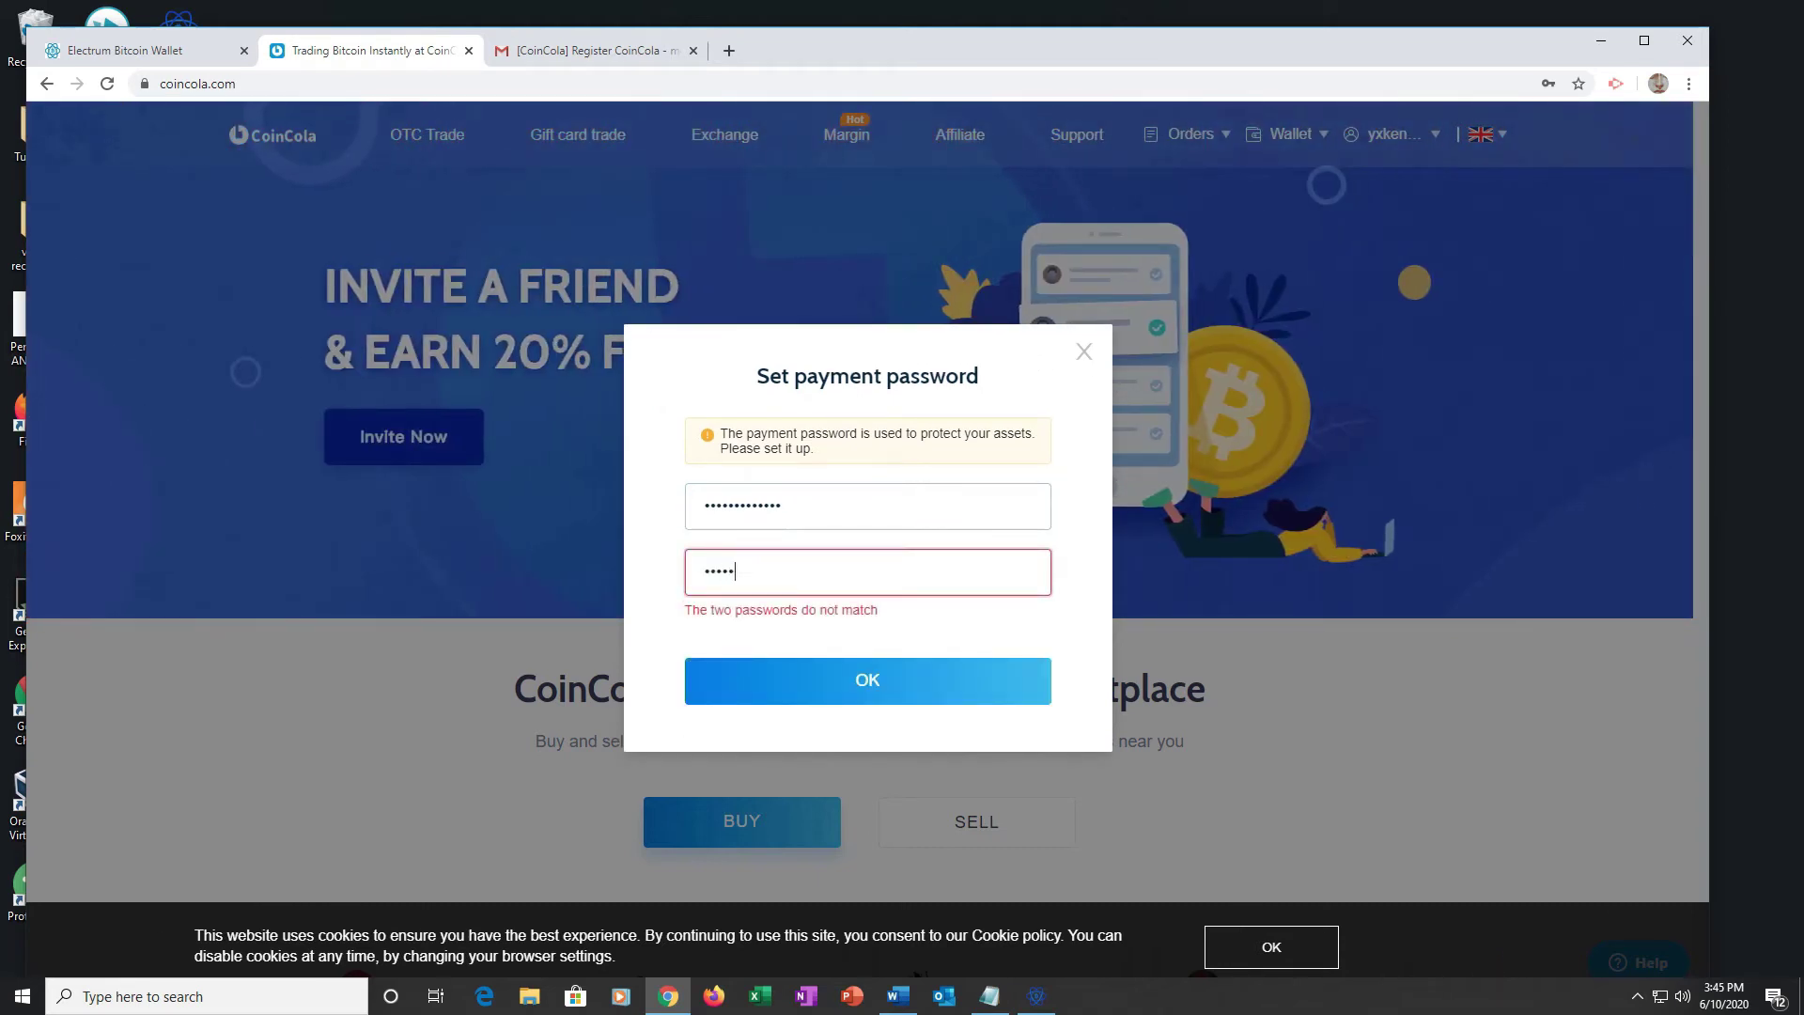
{"action": "type", "text": "••"}
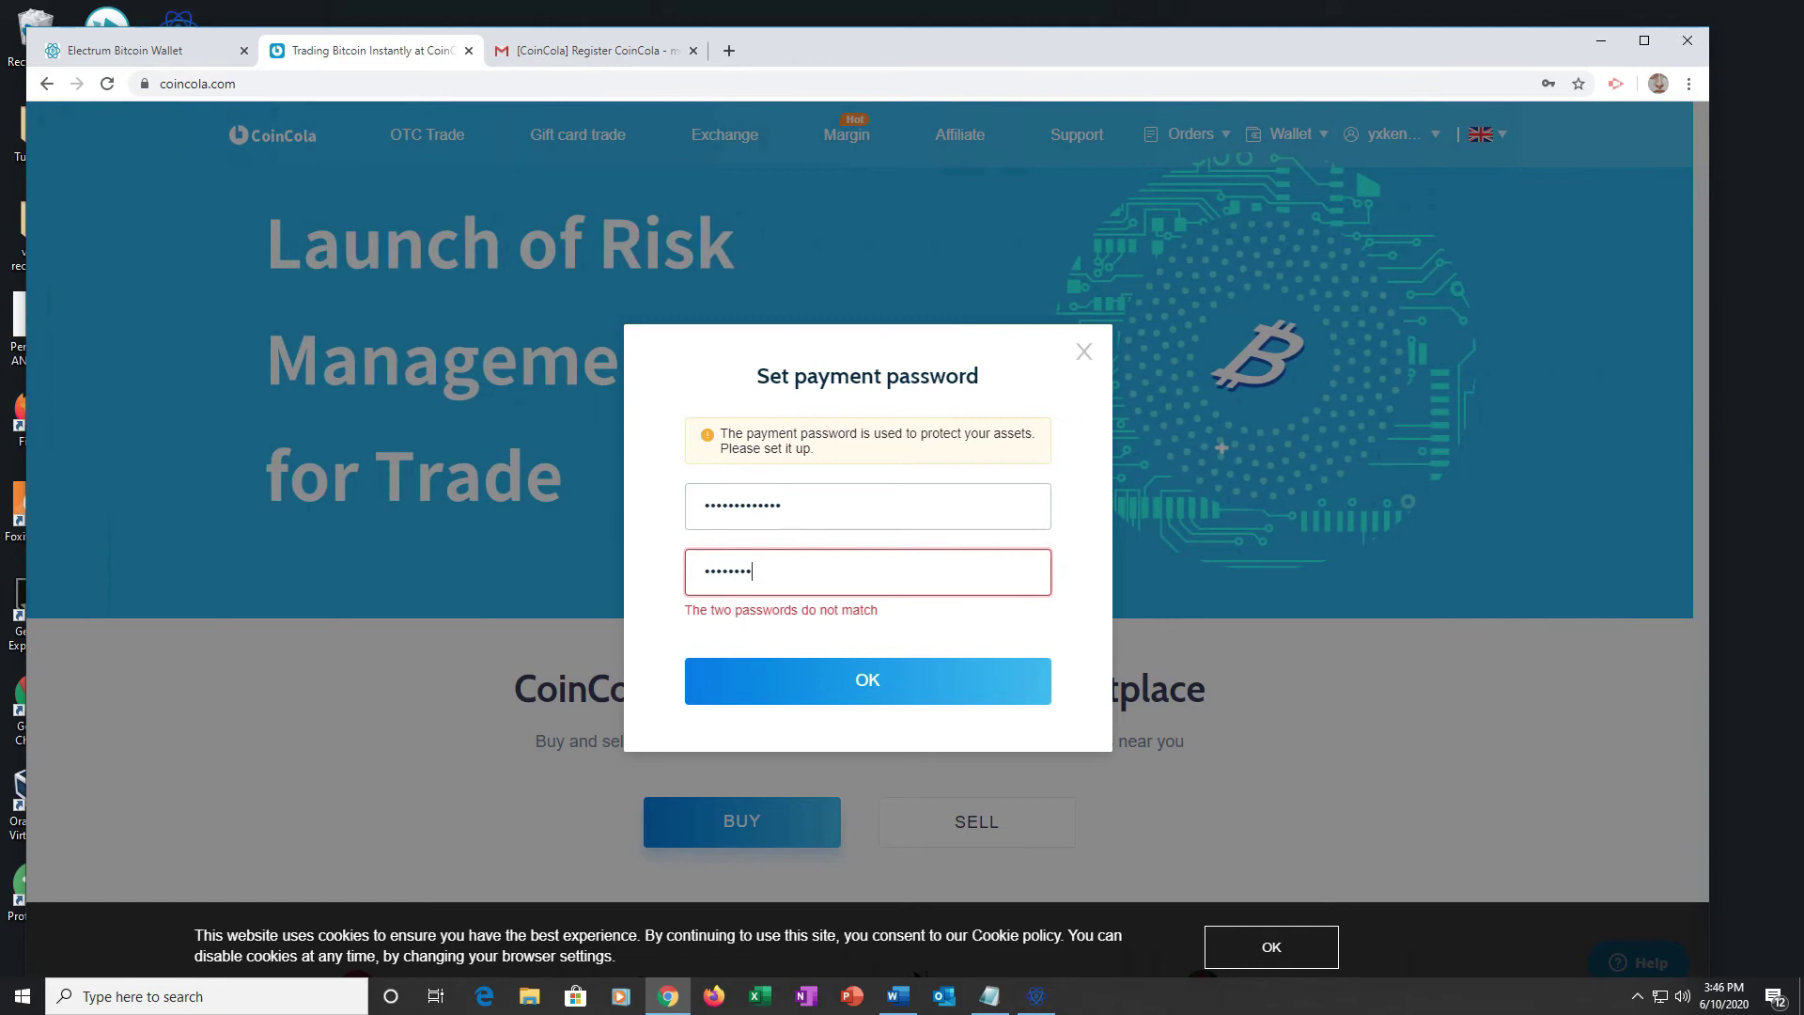
{"action": "type", "text": "•••••"}
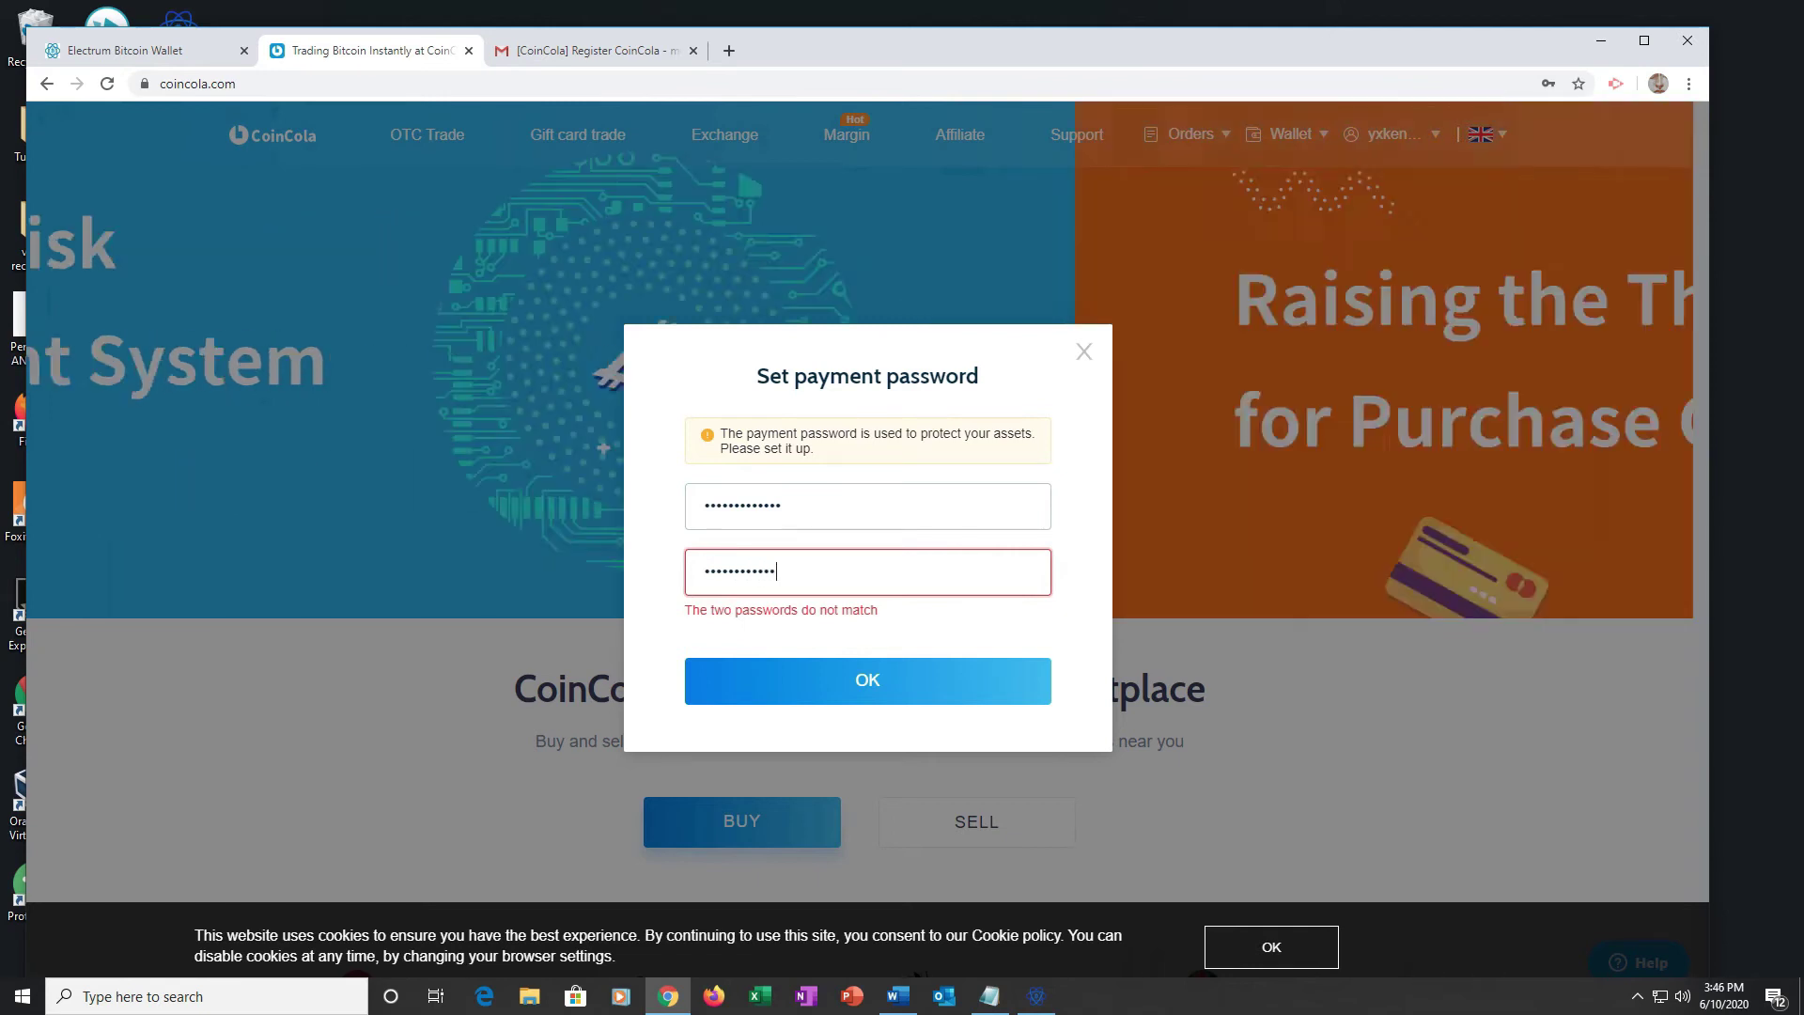
{"action": "key", "text": "Return"}
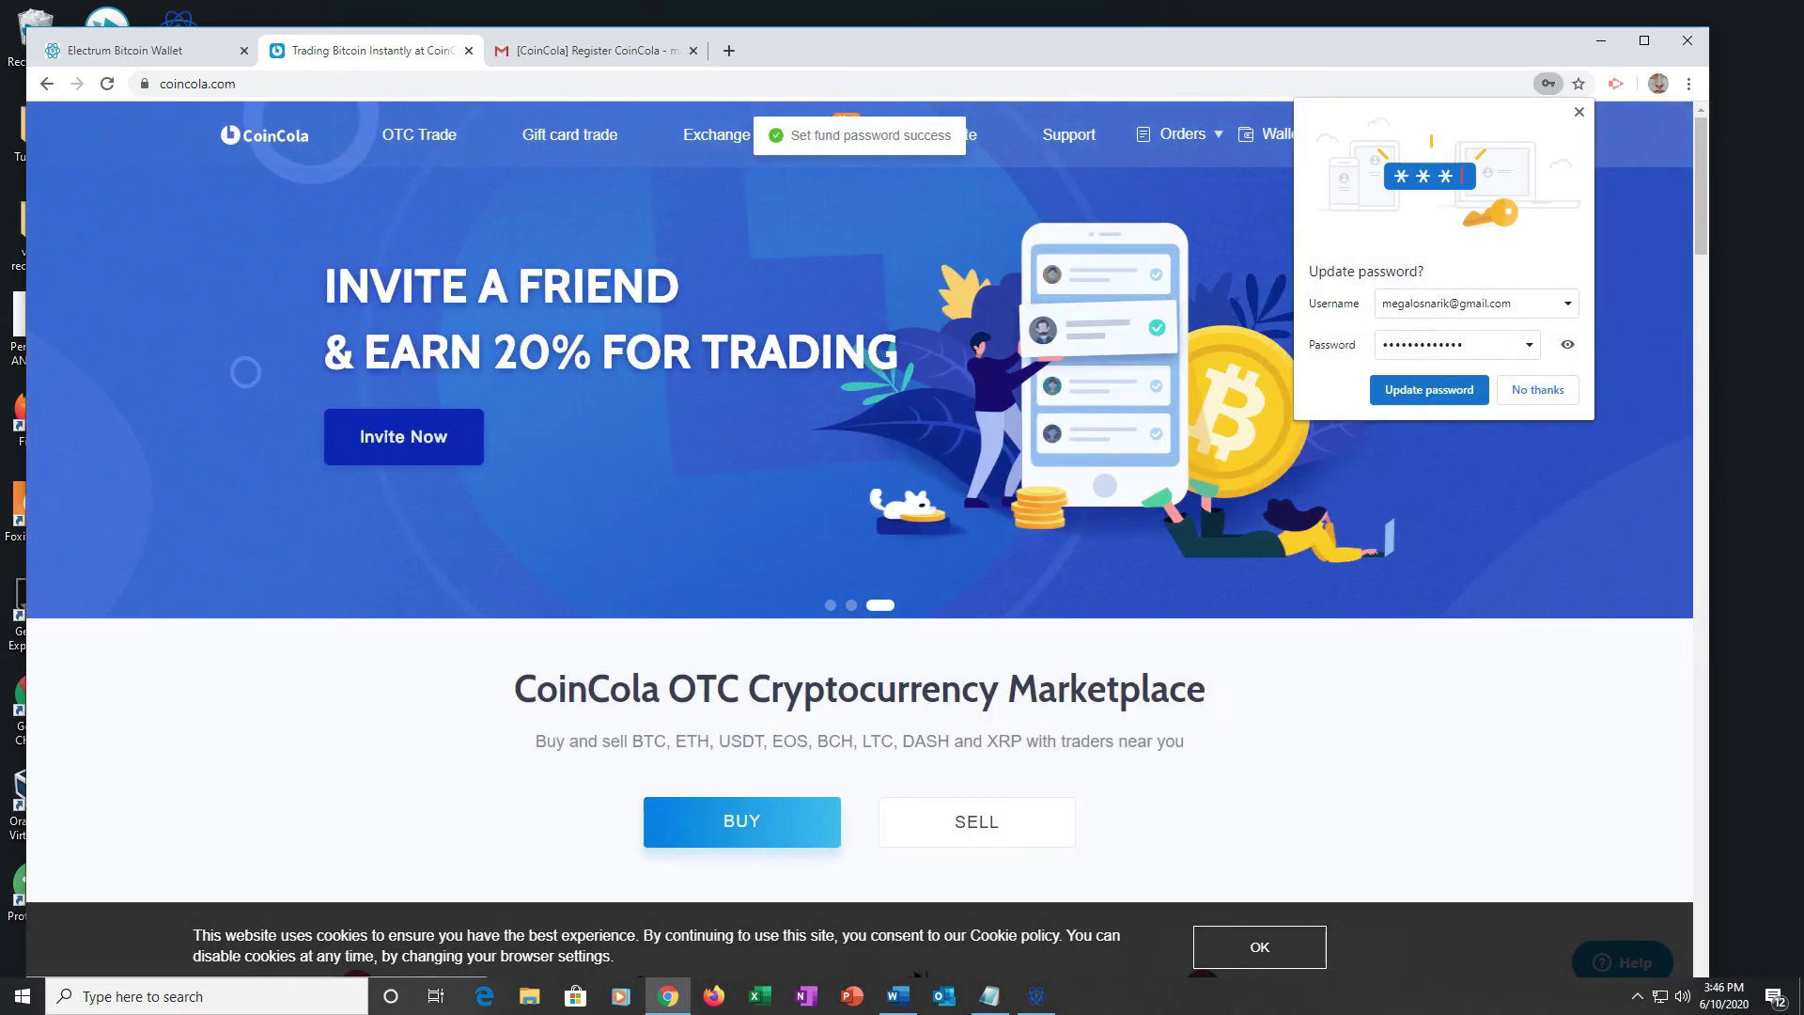
Step: Filter gift card trades to Playstation Network Gift Card offers
{"action": "scroll", "coordinate": [858, 469], "scroll_direction": "down", "scroll_amount": 3}
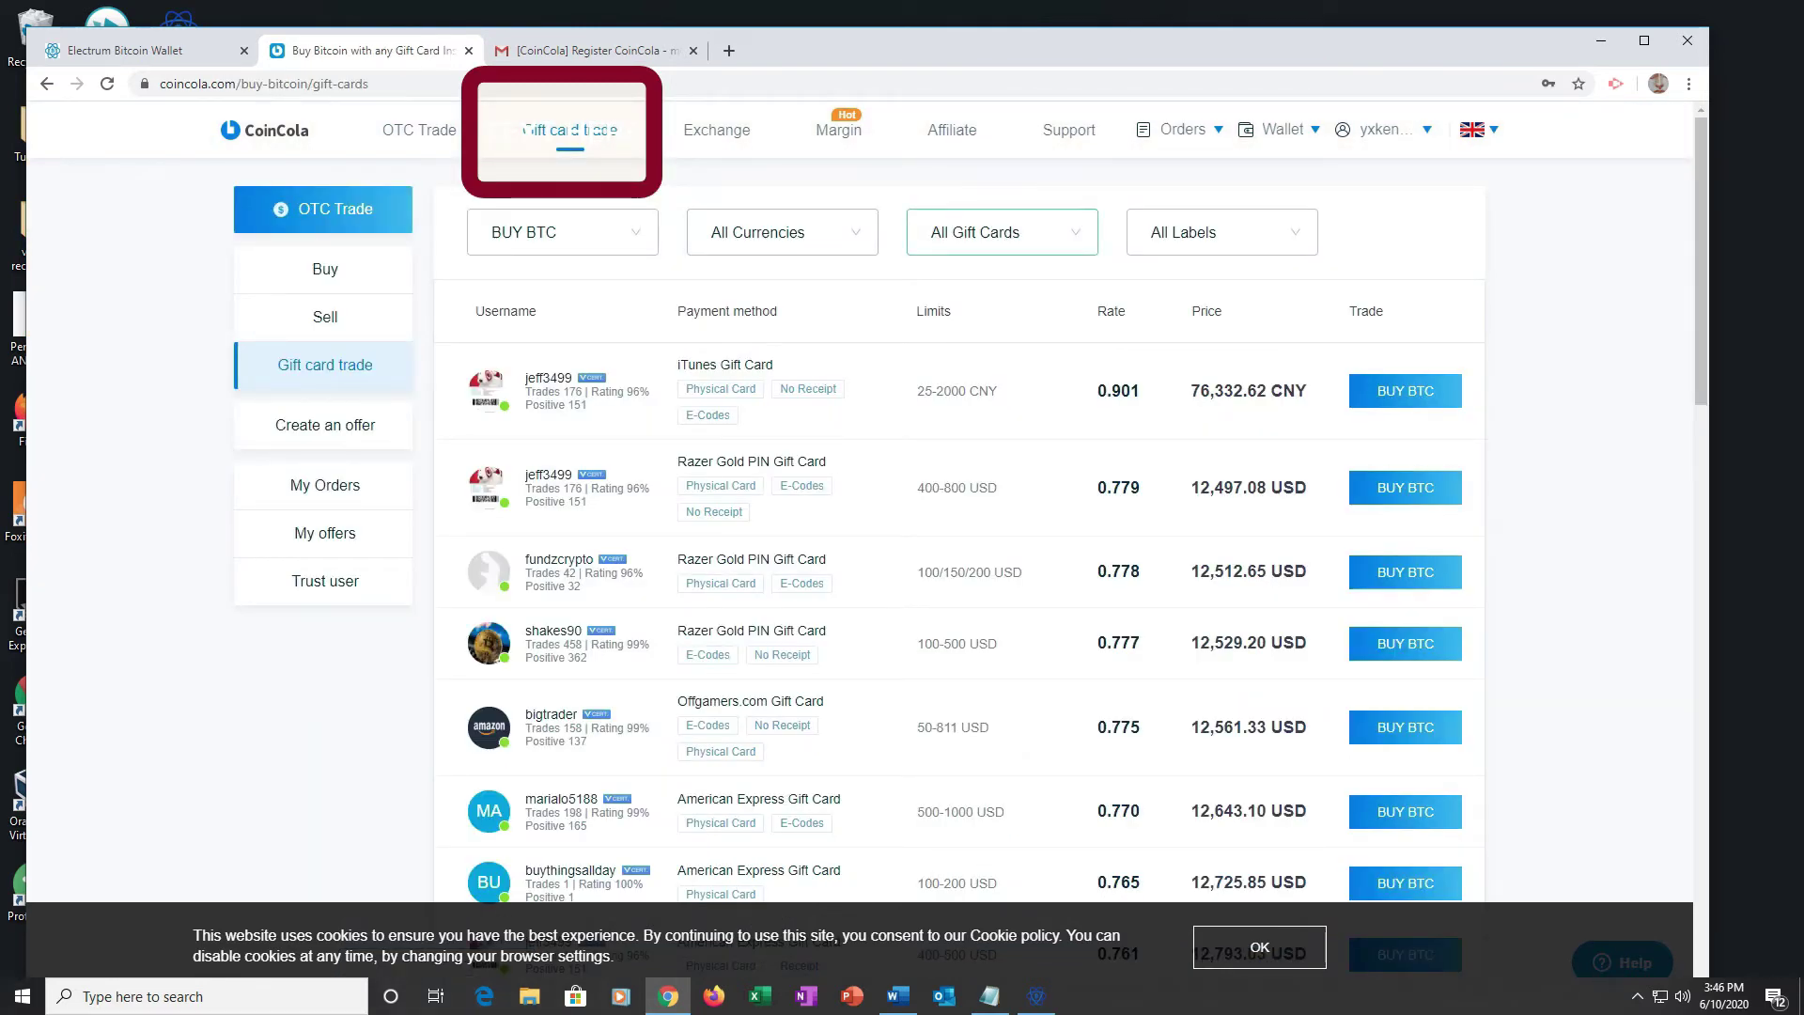
{"action": "left_click", "coordinate": [1002, 232]}
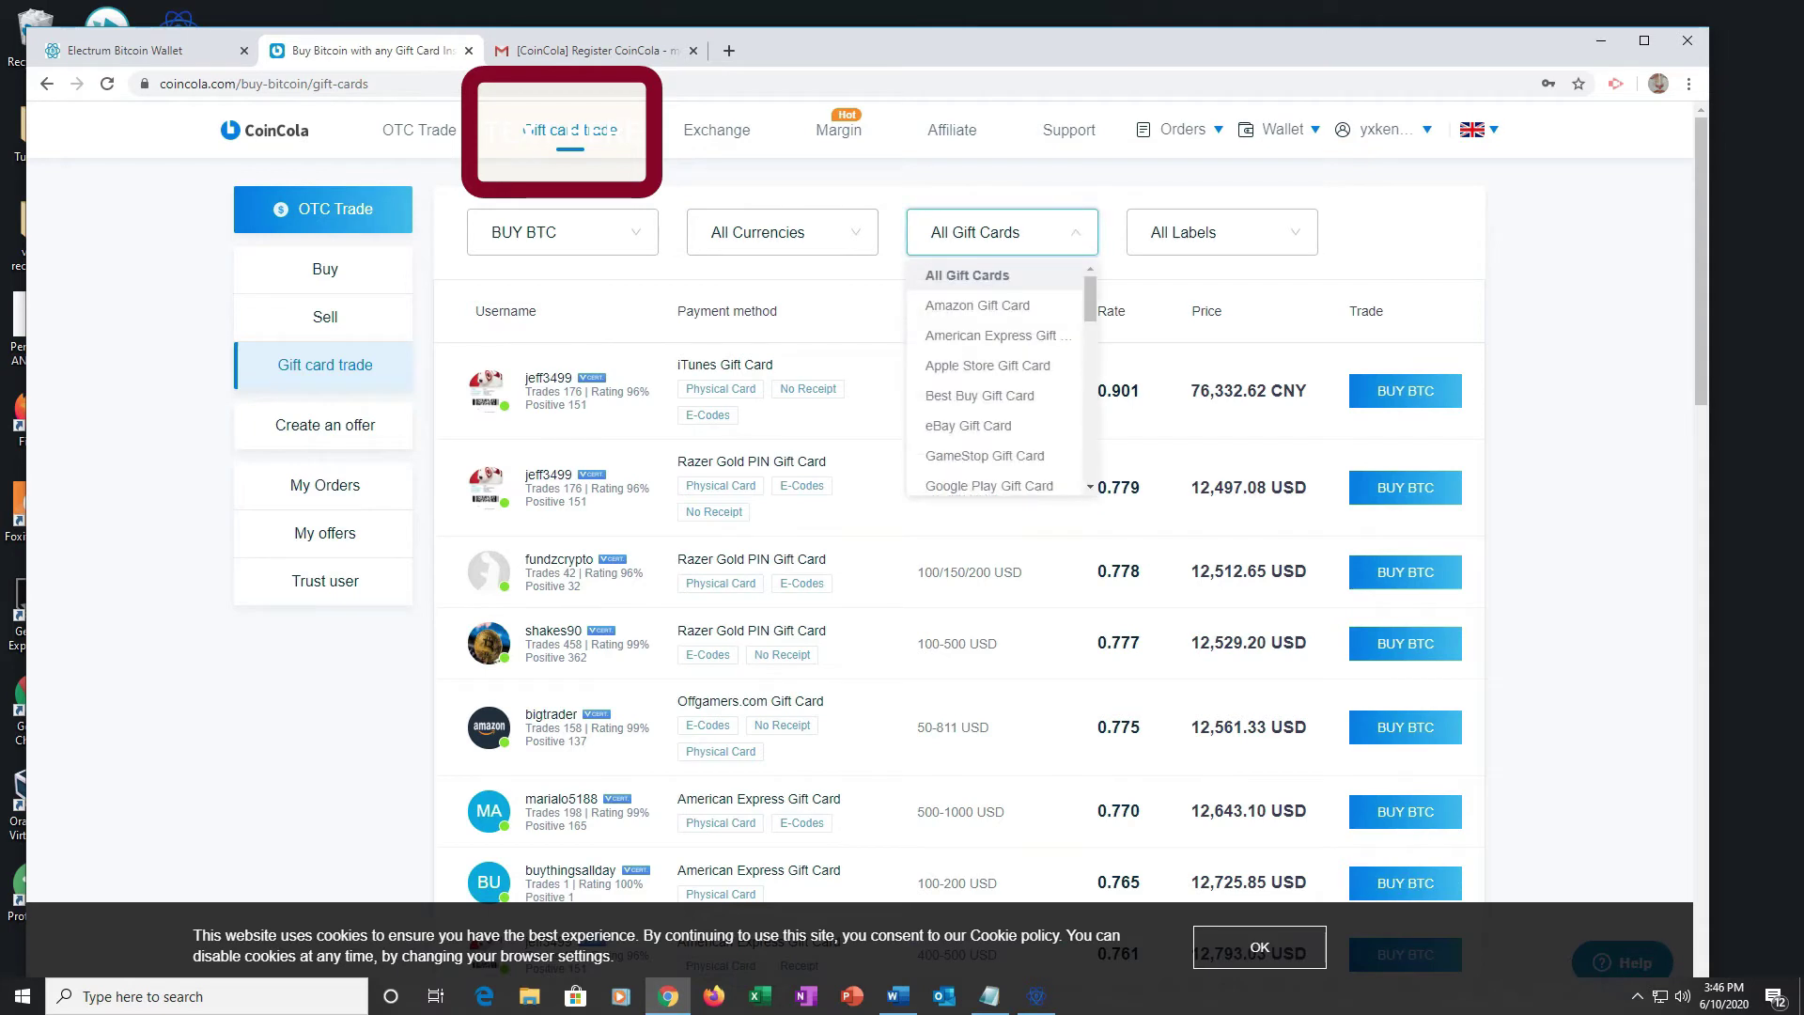
{"action": "scroll", "coordinate": [986, 352], "scroll_direction": "down", "scroll_amount": 2}
{"action": "scroll", "coordinate": [996, 376], "scroll_direction": "down", "scroll_amount": 3}
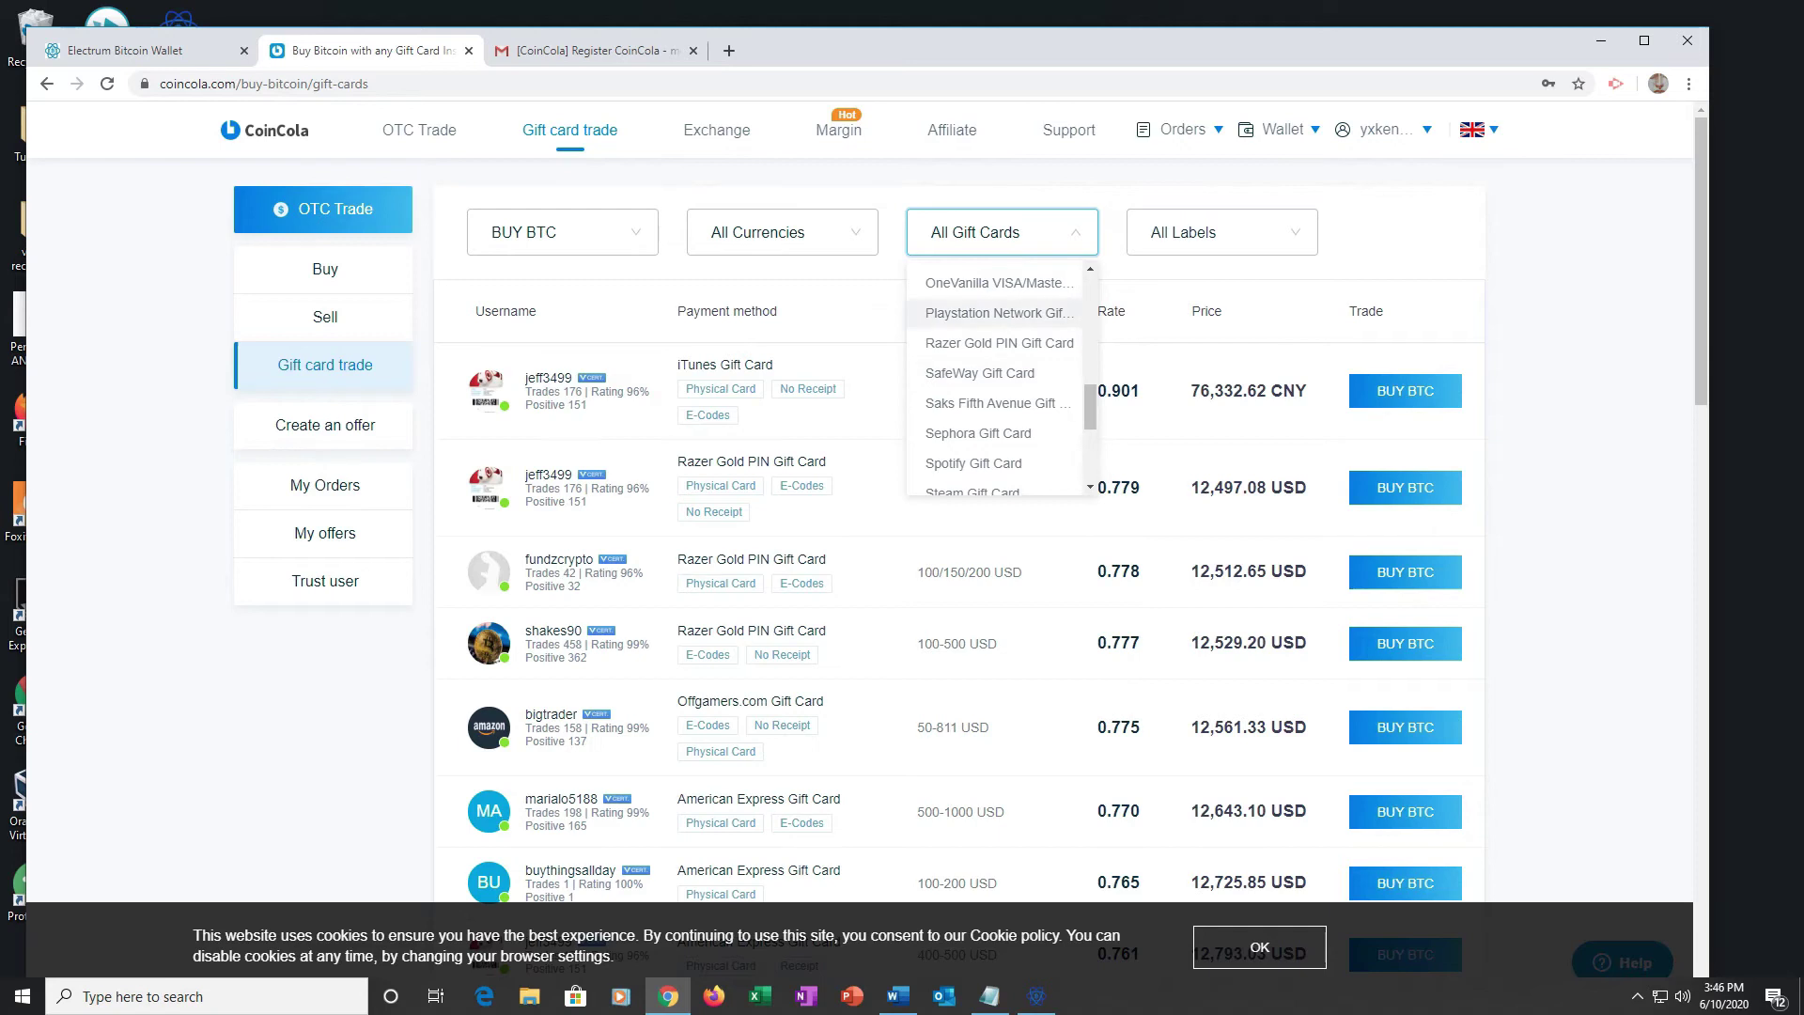
{"action": "left_click", "coordinate": [999, 312]}
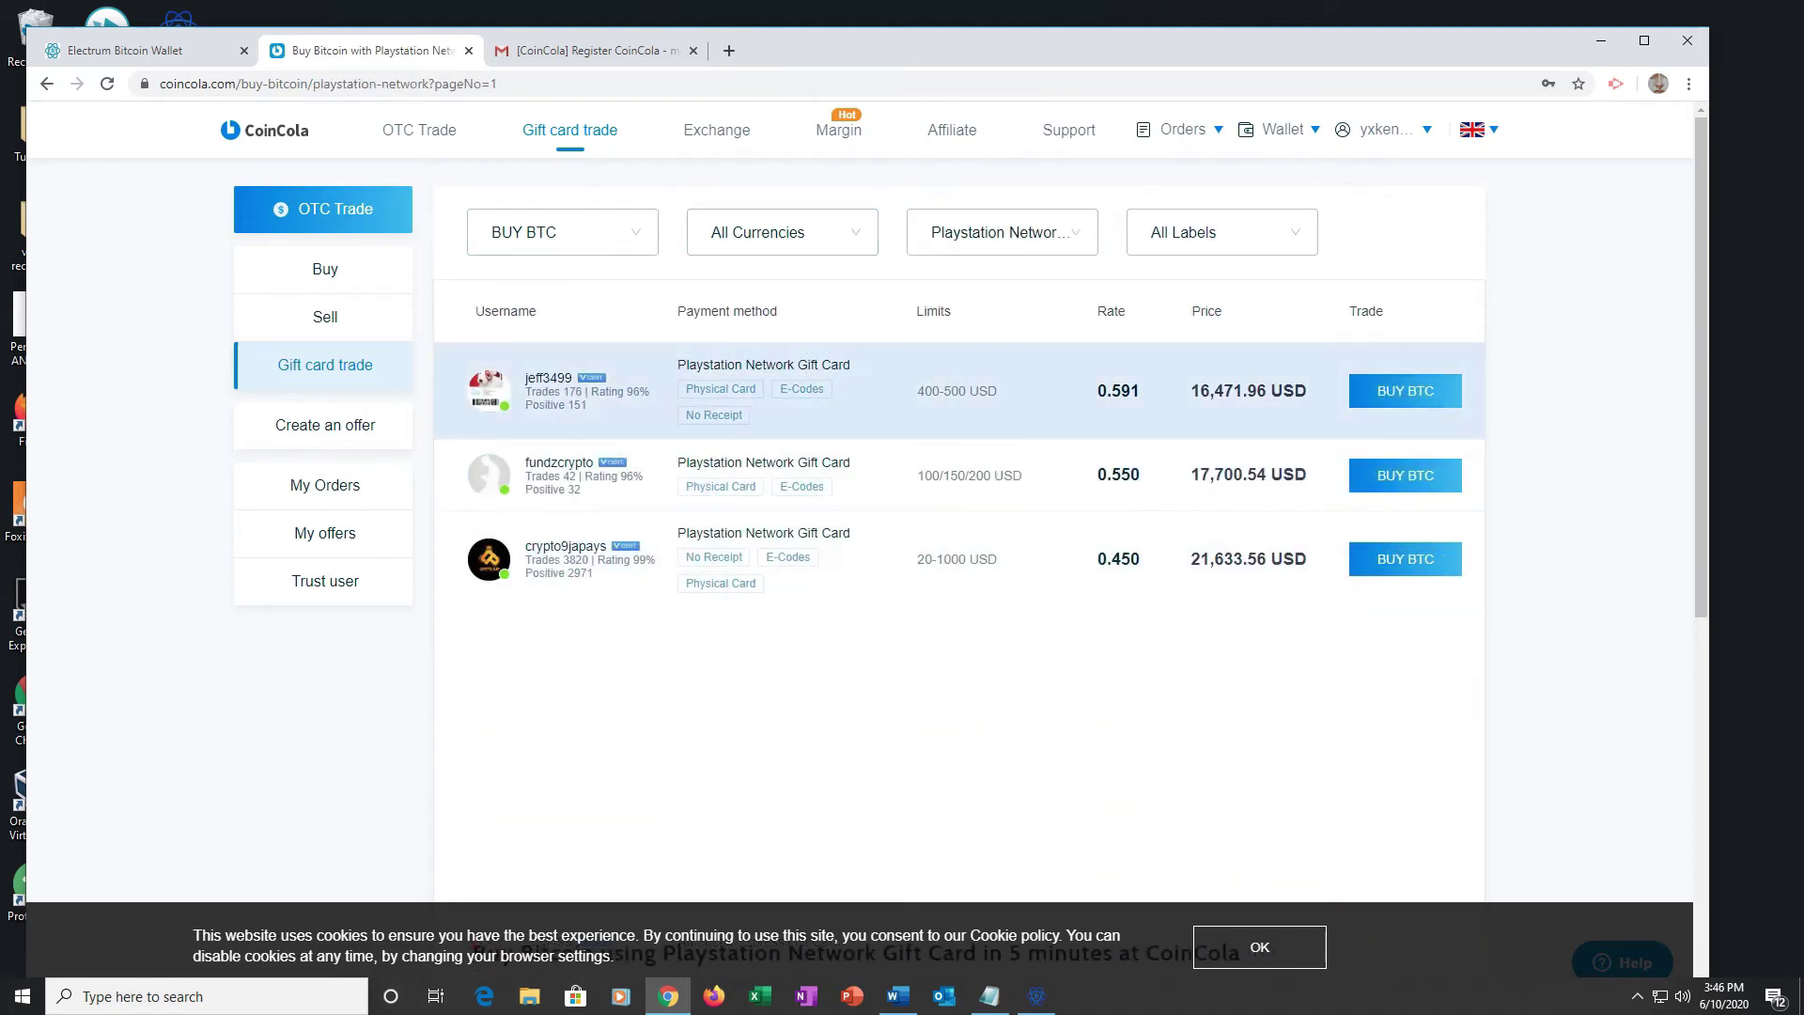
Step: Compare offer limits, start a trade on the 20-1000 USD offer, and enter 20
{"action": "left_click_drag", "start_coordinate": [917, 391], "coordinate": [966, 390]}
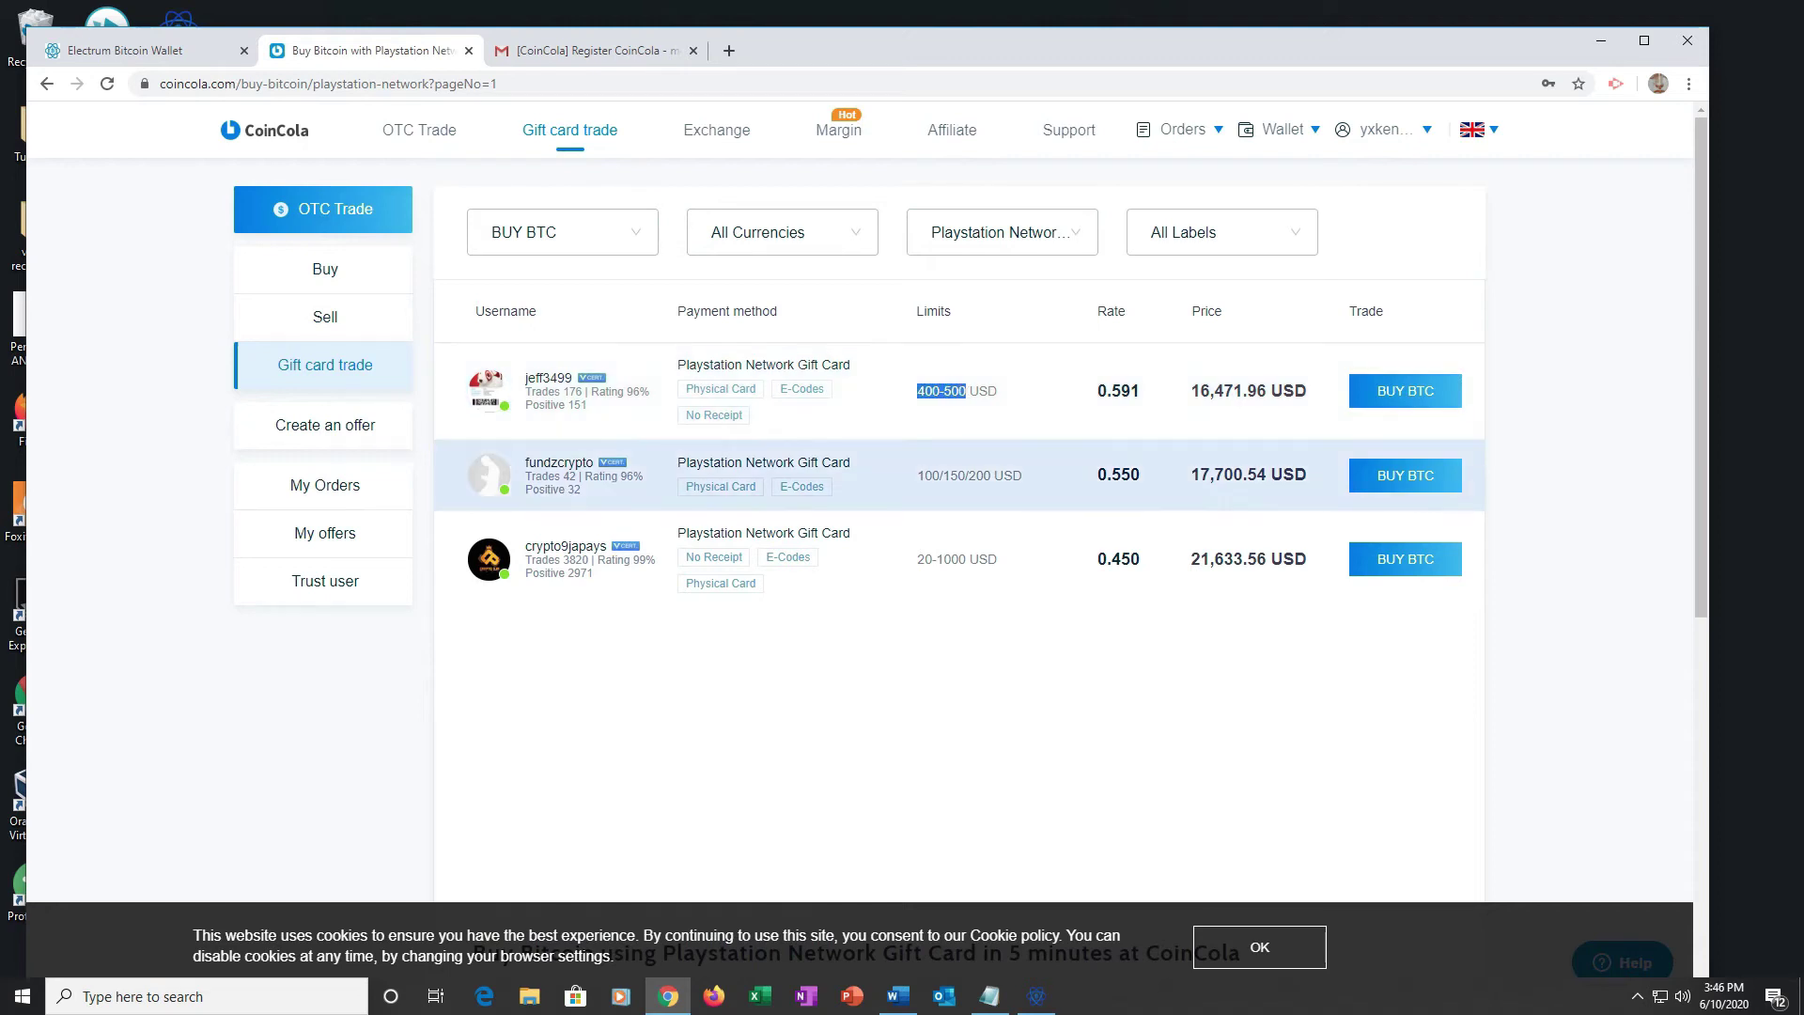
{"action": "left_click", "coordinate": [958, 564]}
{"action": "left_click_drag", "start_coordinate": [917, 559], "coordinate": [965, 559]}
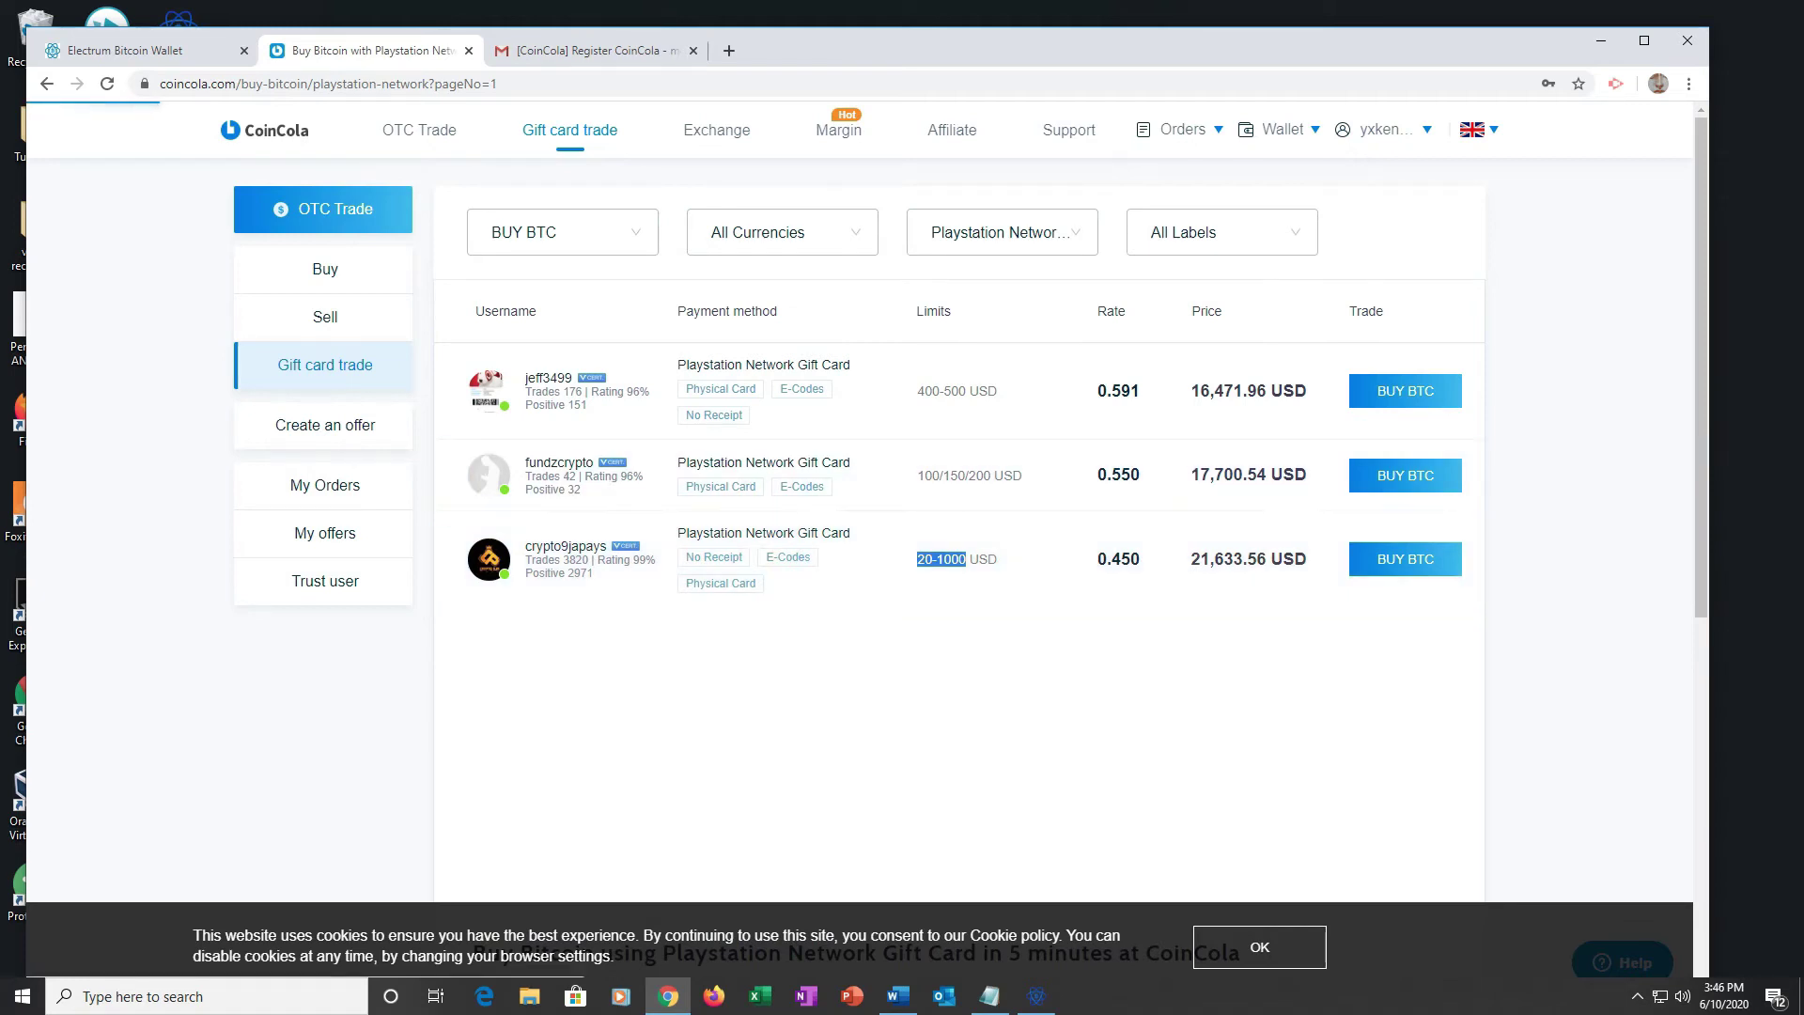
{"action": "left_click", "coordinate": [422, 679]}
{"action": "type", "text": "20"}
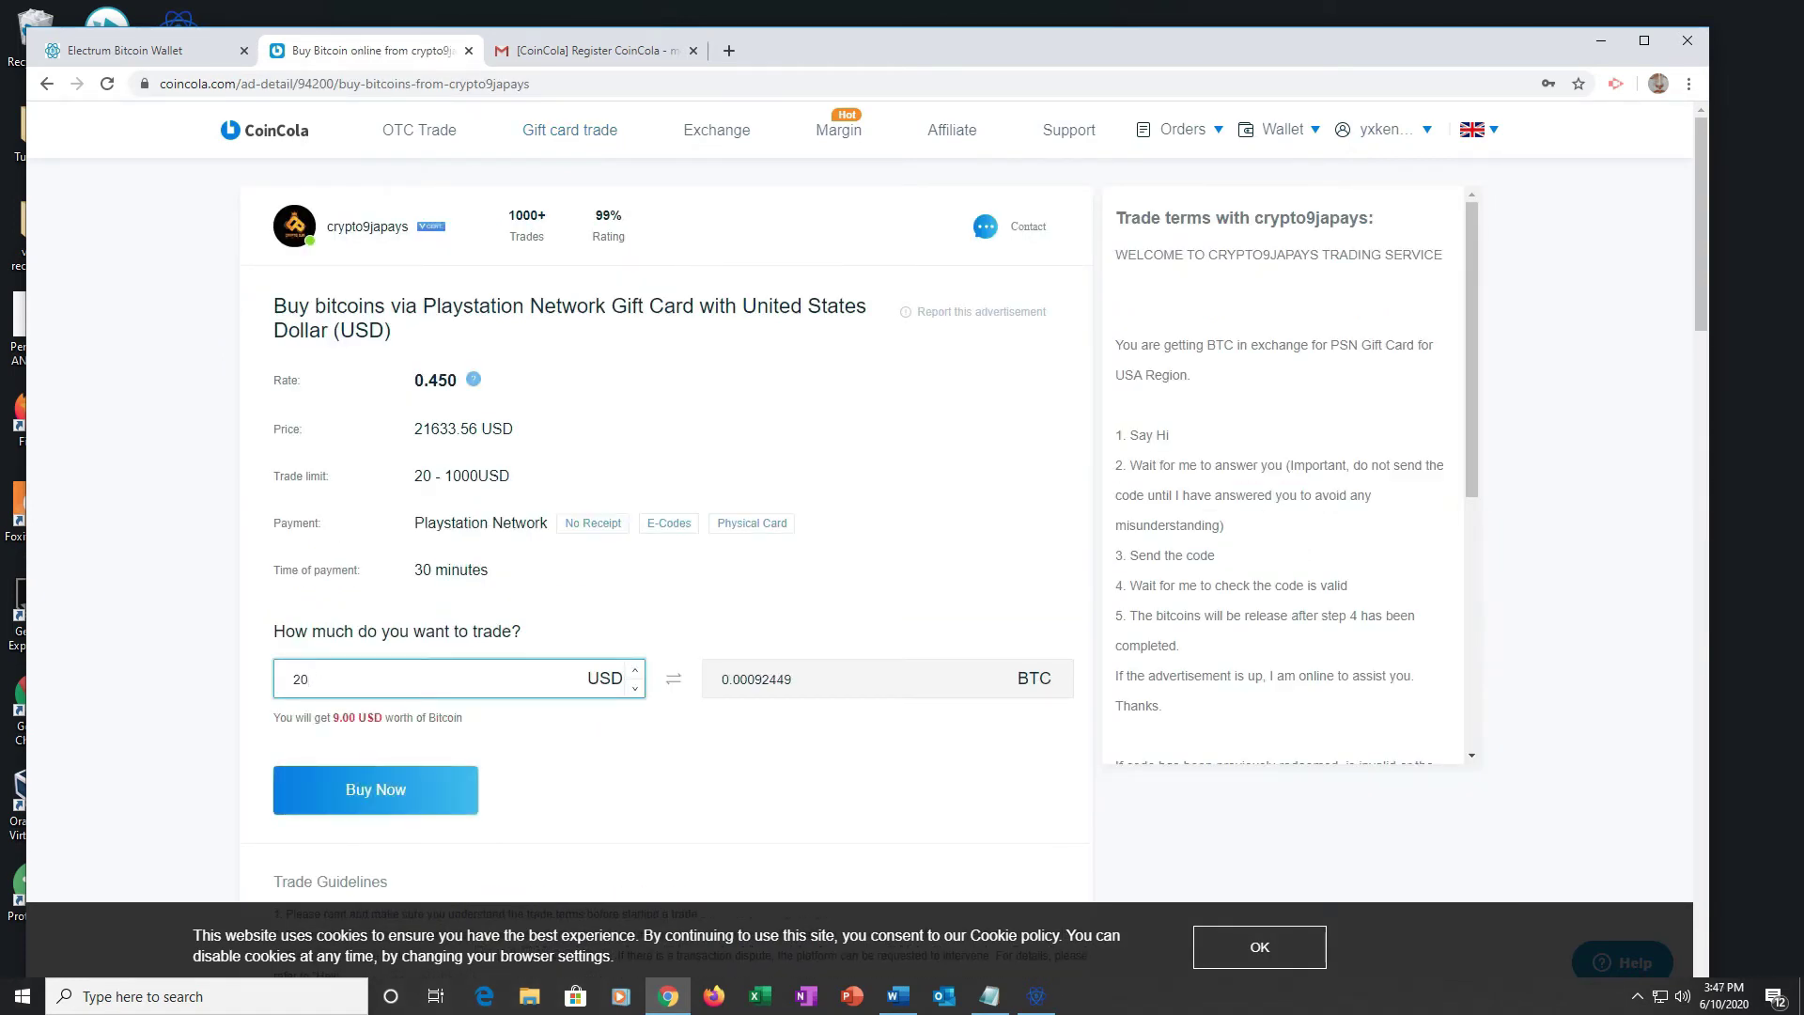
Step: Review the 20 USD order's worth, trade terms and guidelines, then scroll back up
{"action": "left_click_drag", "start_coordinate": [320, 717], "coordinate": [394, 717]}
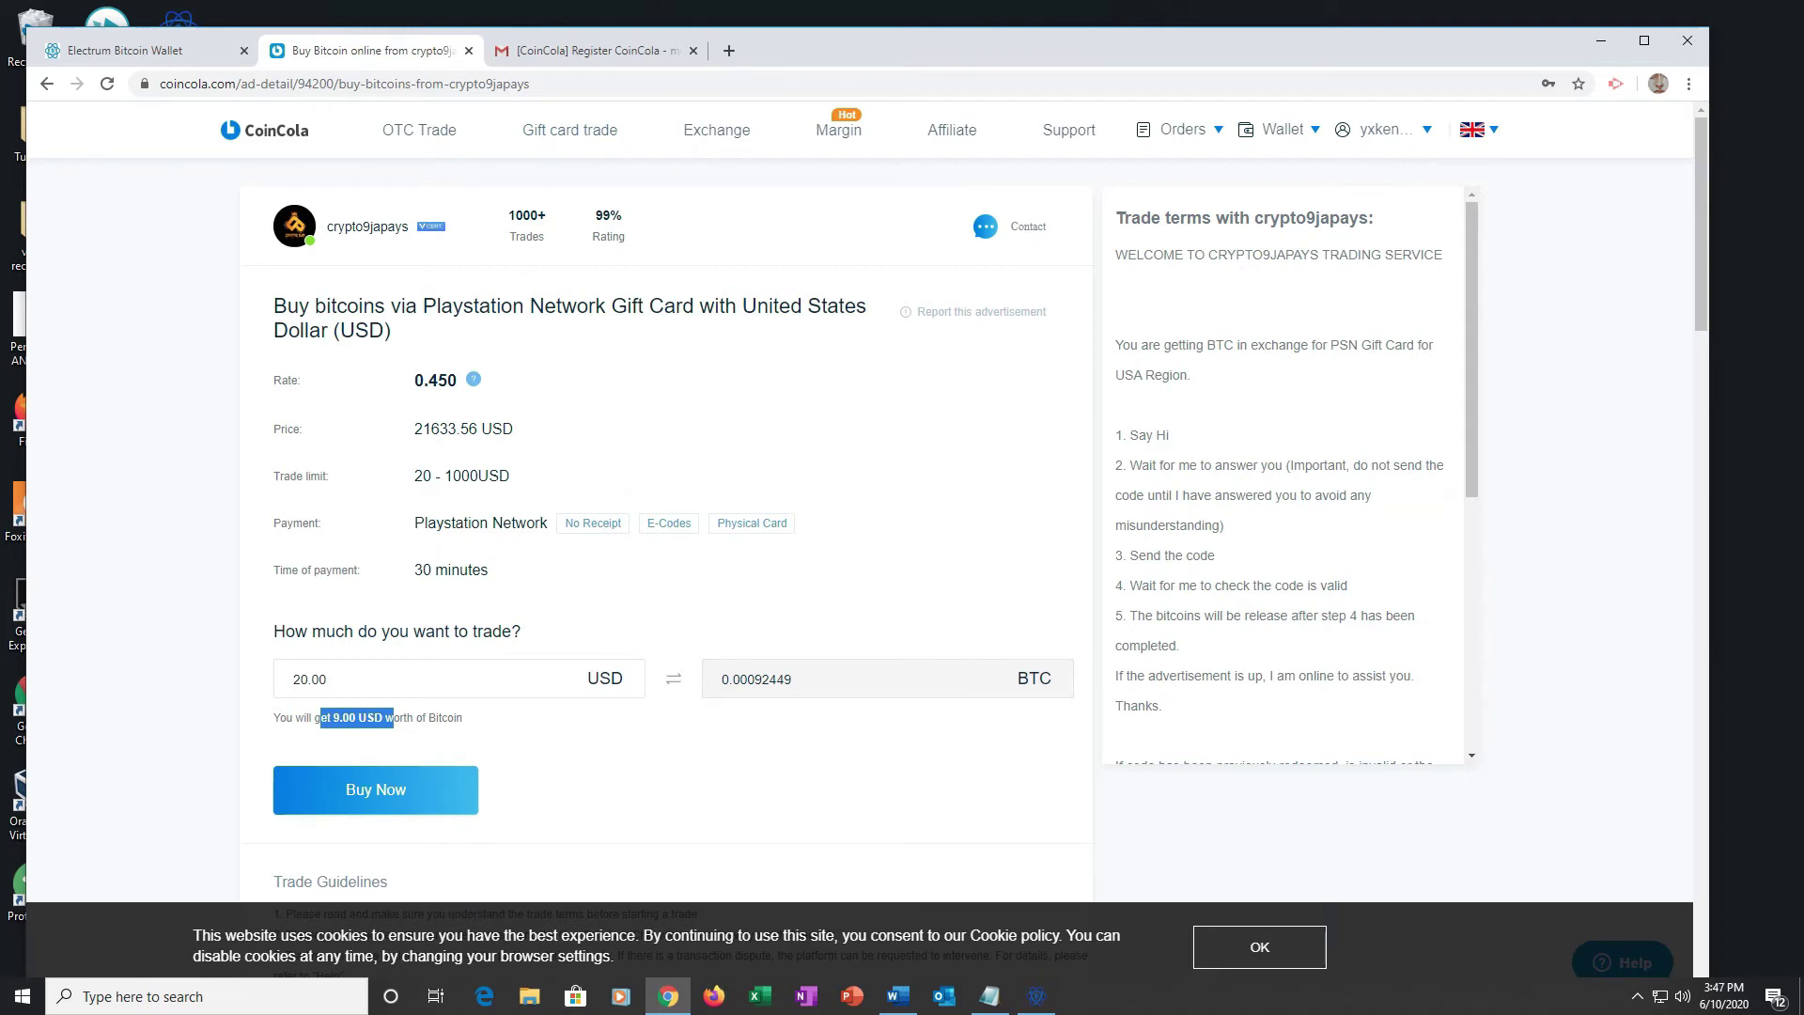
{"action": "scroll", "coordinate": [846, 564], "scroll_direction": "down", "scroll_amount": 1}
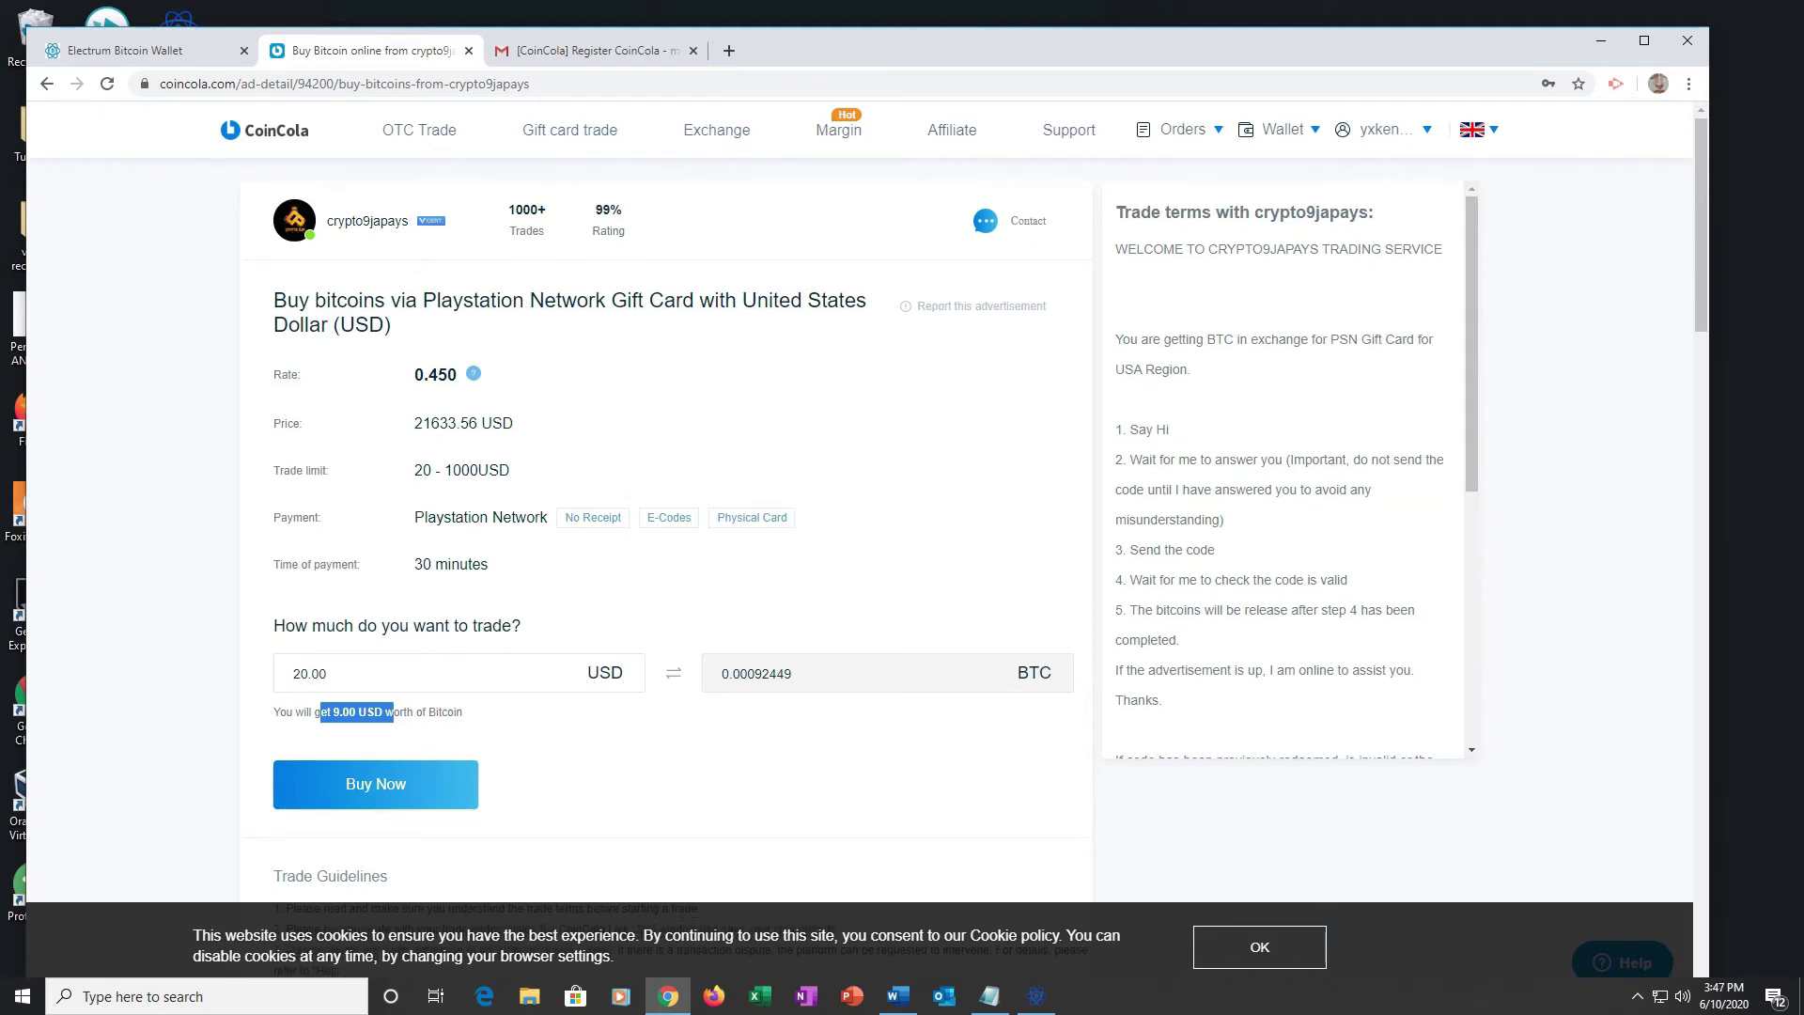
{"action": "scroll", "coordinate": [845, 564], "scroll_direction": "down", "scroll_amount": 4}
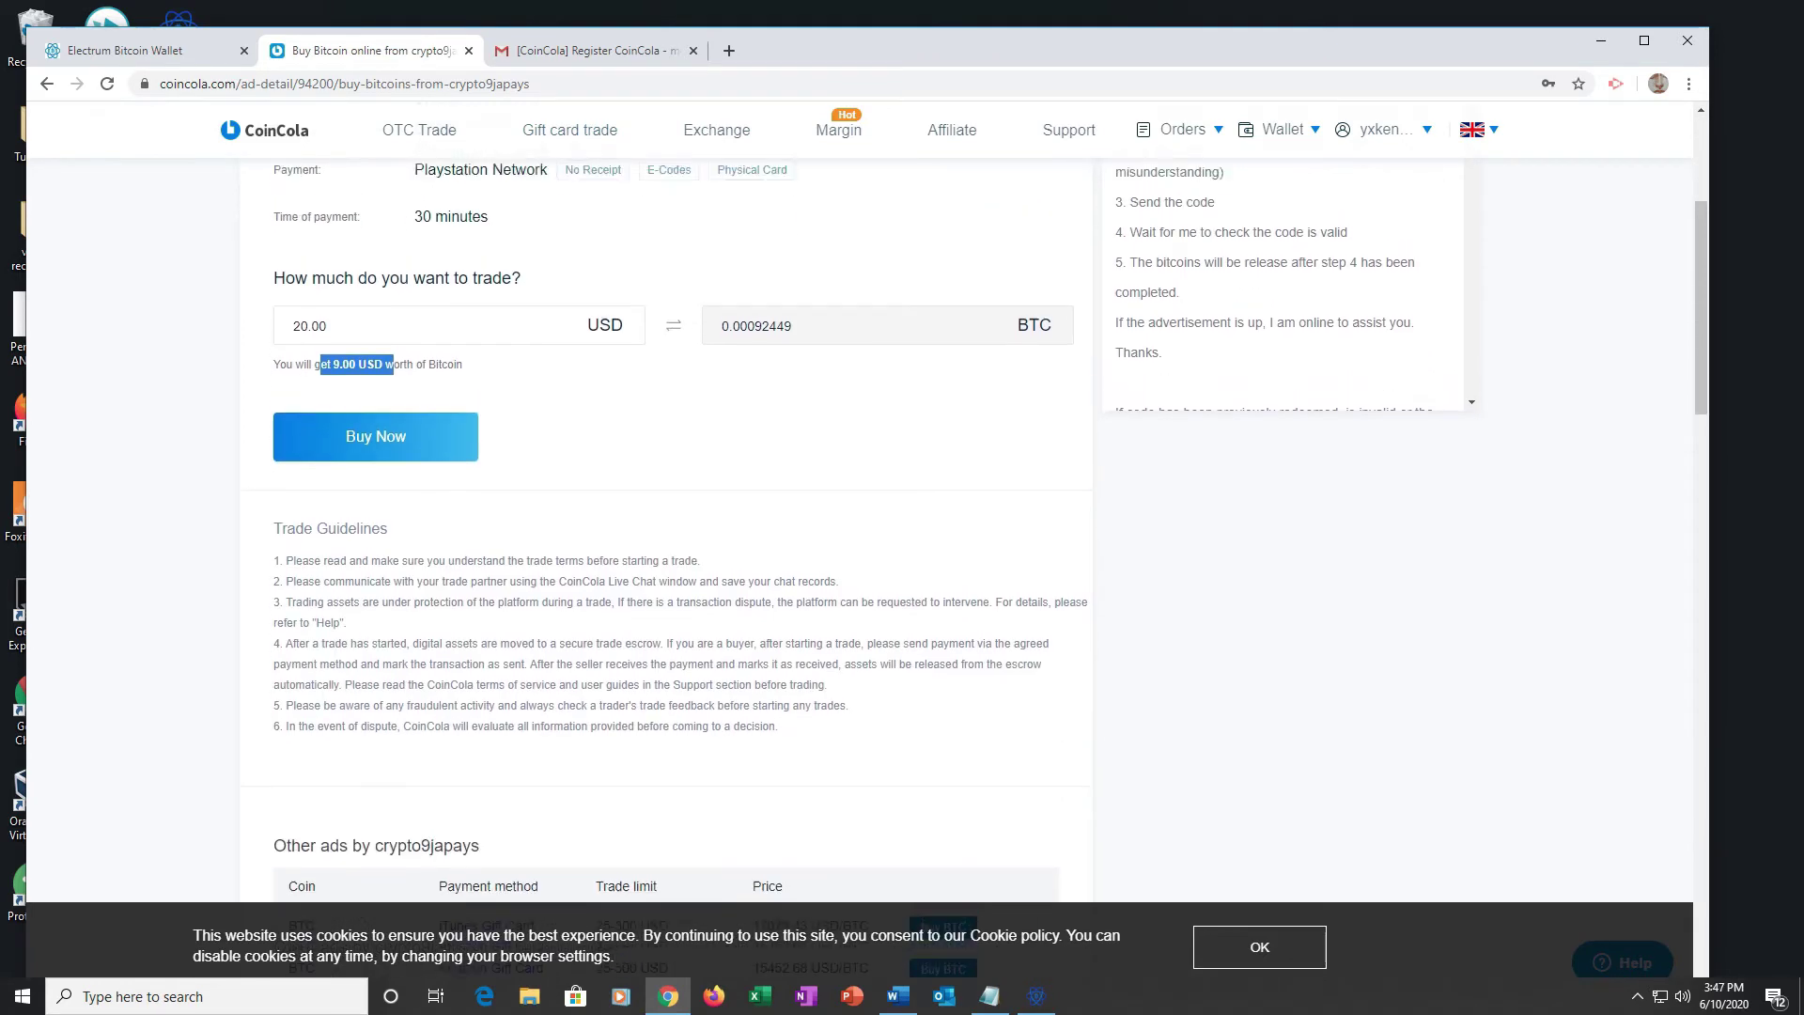
{"action": "scroll", "coordinate": [657, 761], "scroll_direction": "down", "scroll_amount": 3}
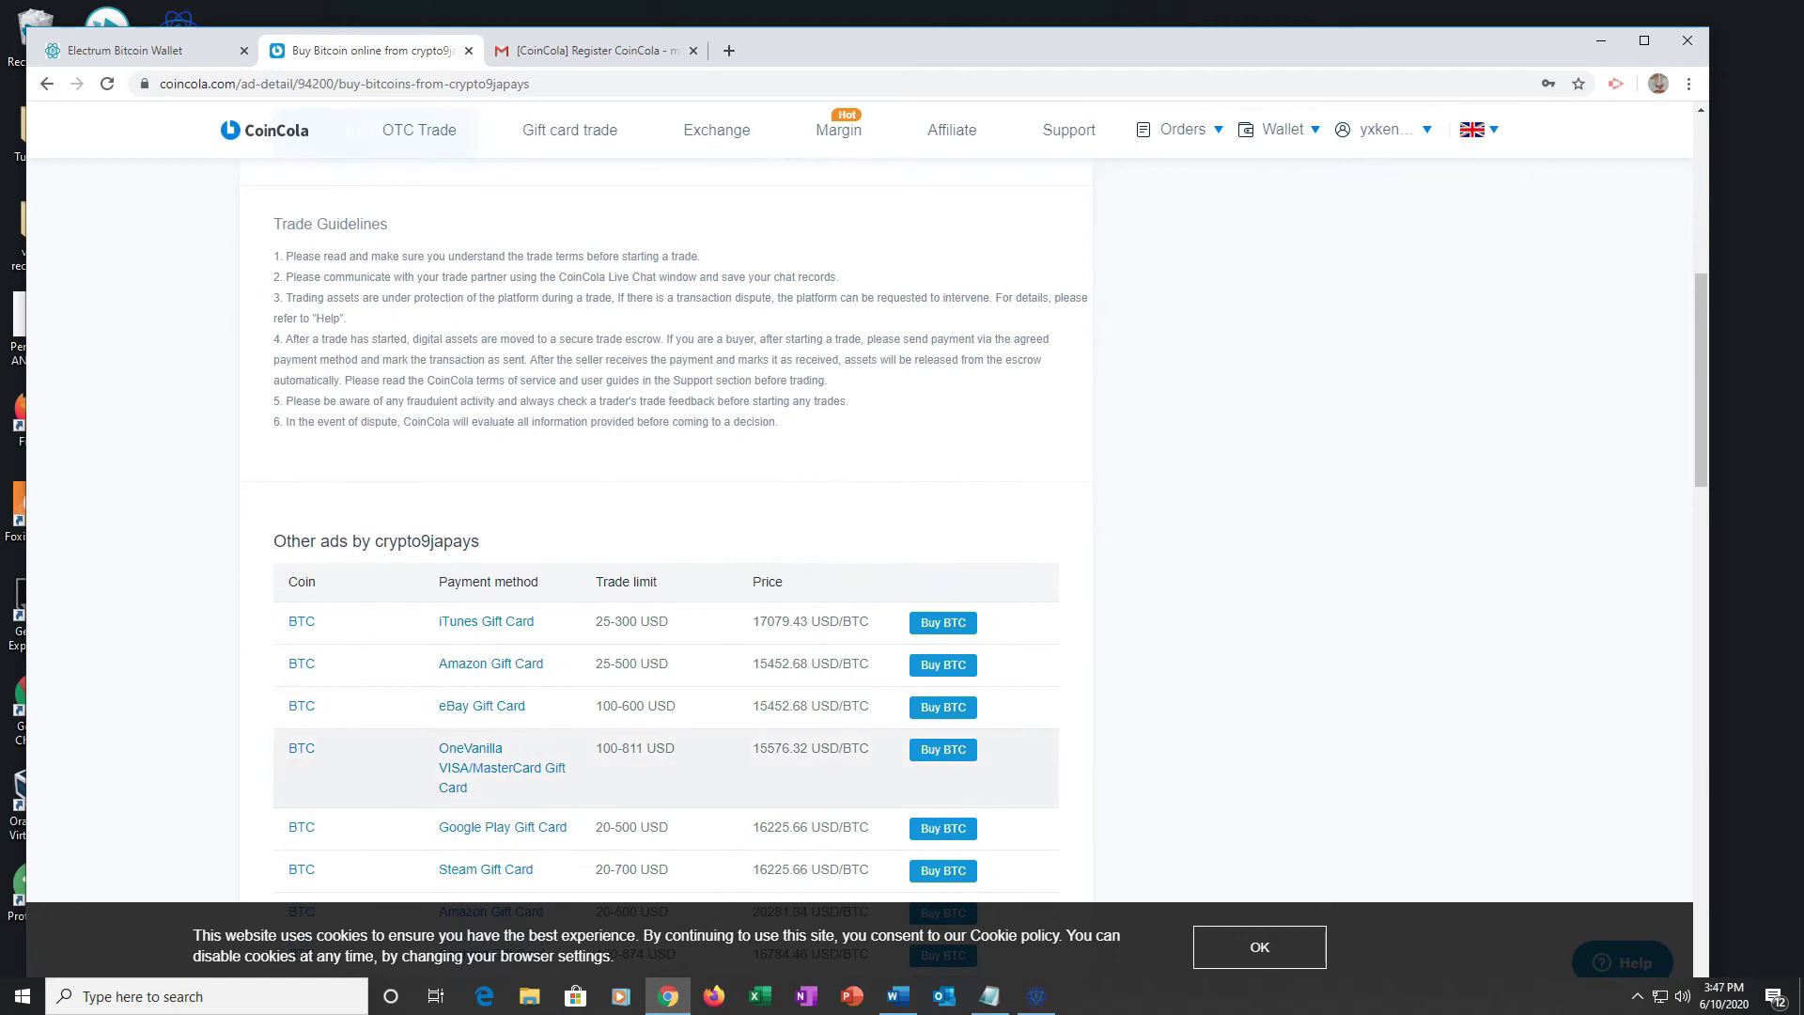
{"action": "scroll", "coordinate": [658, 761], "scroll_direction": "up", "scroll_amount": 6}
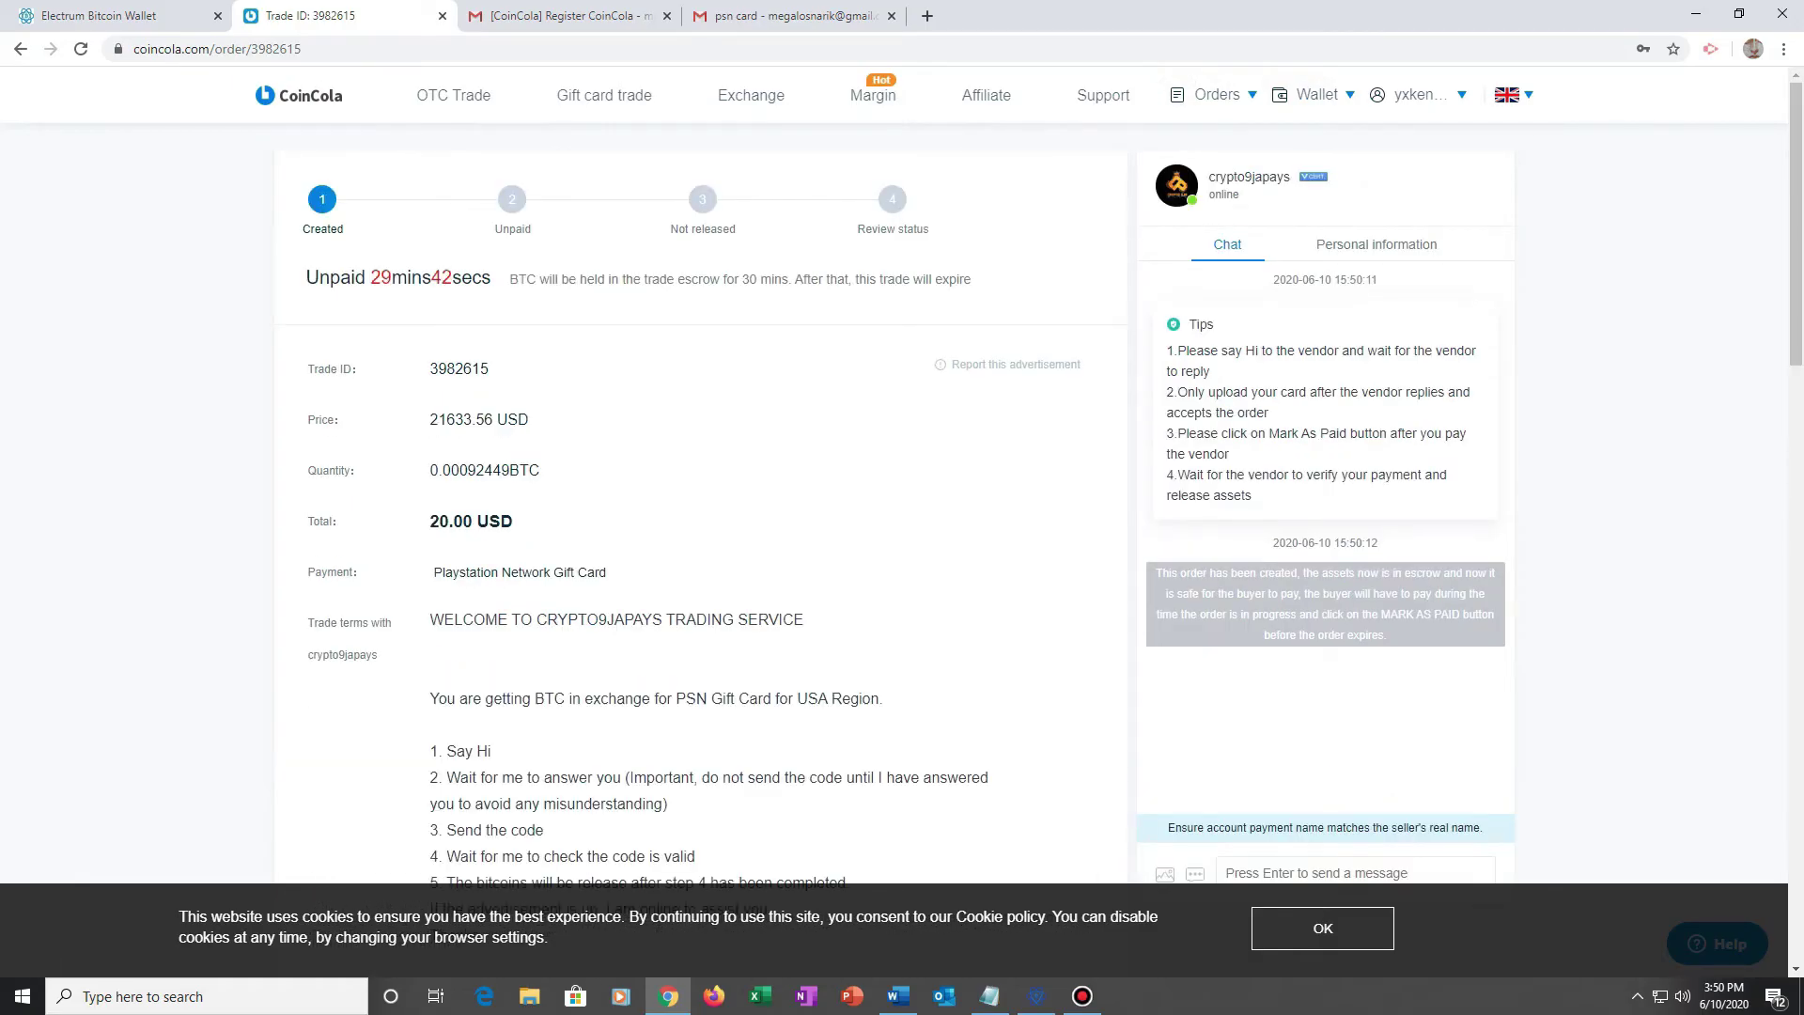
Step: Read the seller's trade terms and send 'Hi' in the trade chat
{"action": "scroll", "coordinate": [1053, 526], "scroll_direction": "down", "scroll_amount": 2}
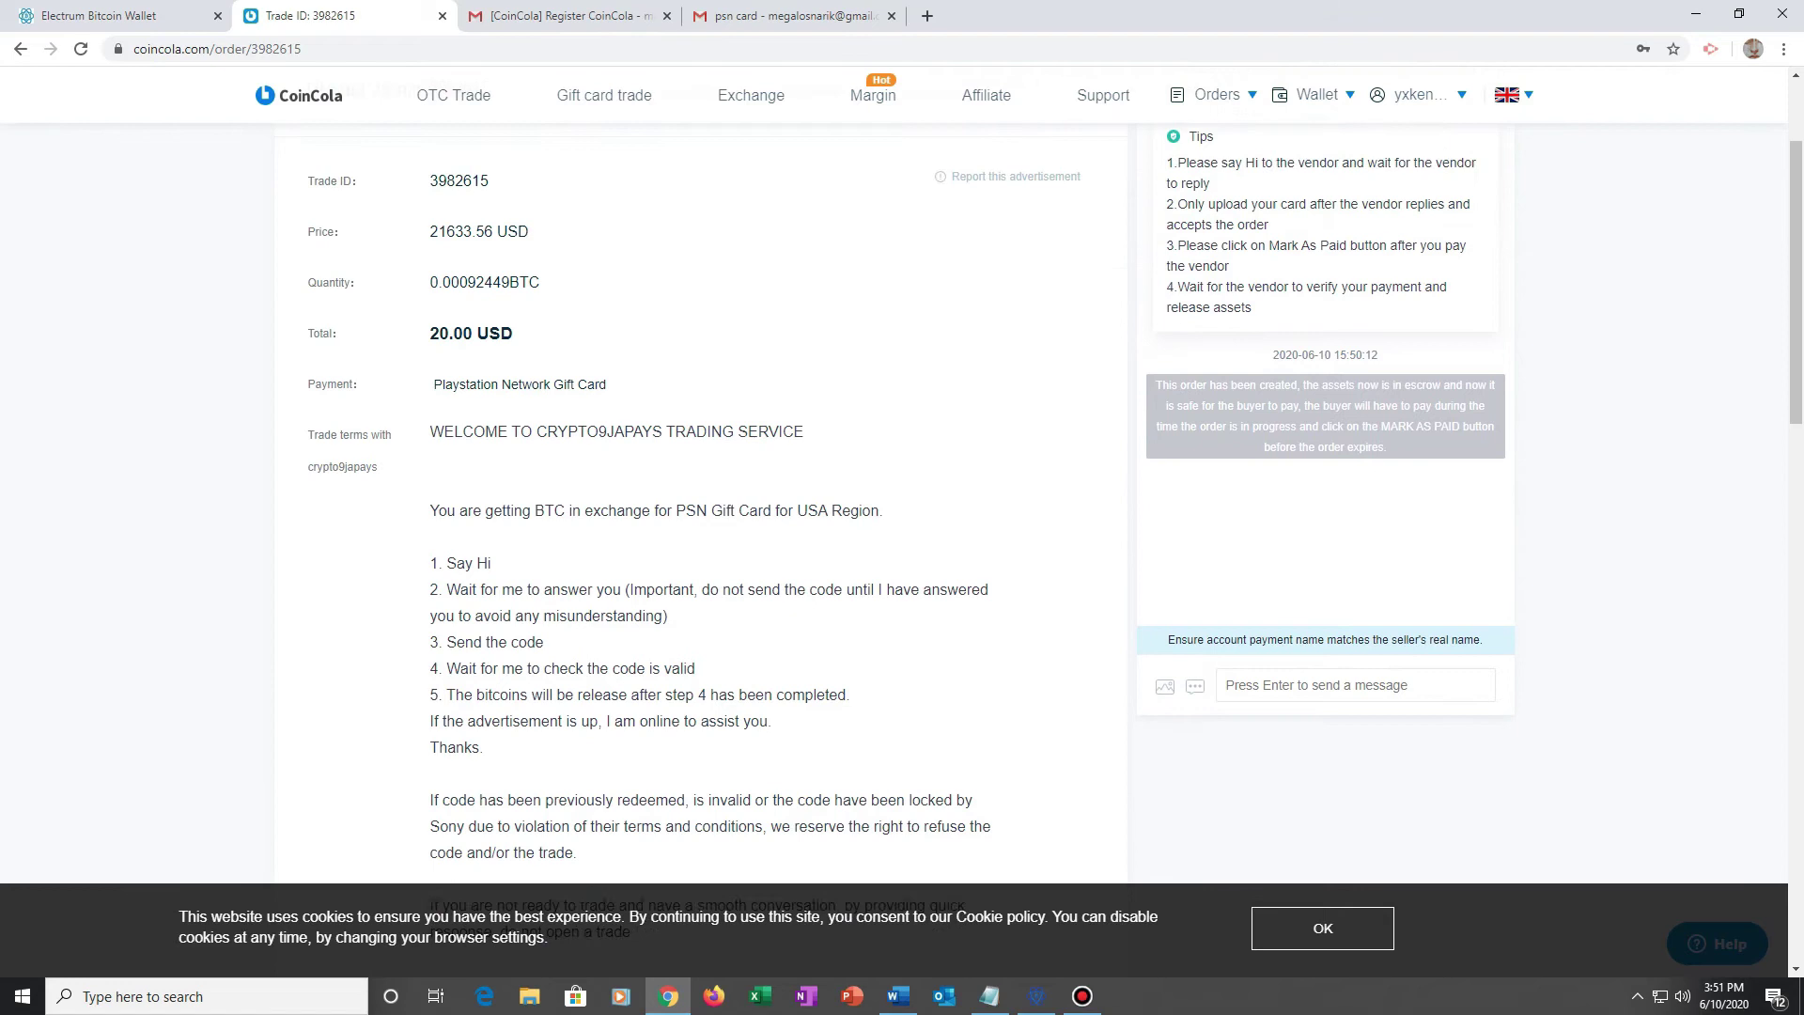
{"action": "left_click_drag", "start_coordinate": [472, 416], "coordinate": [672, 813]}
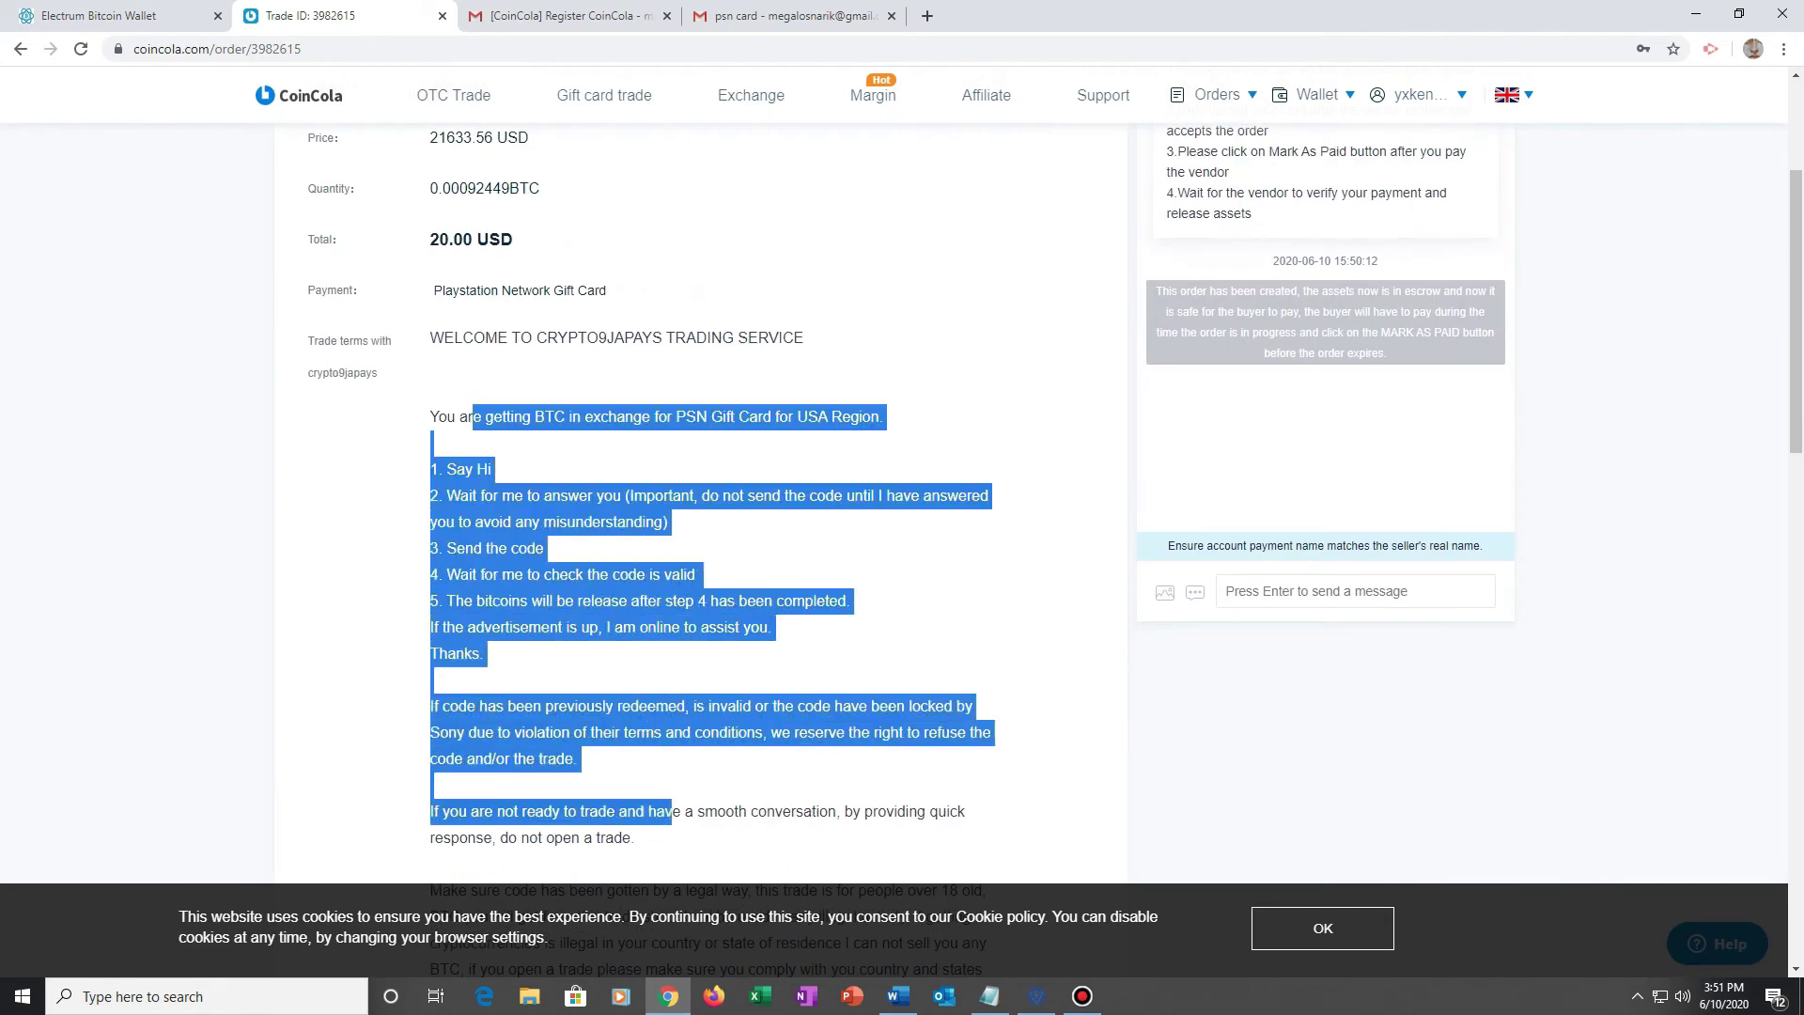
{"action": "left_click", "coordinate": [1334, 591]}
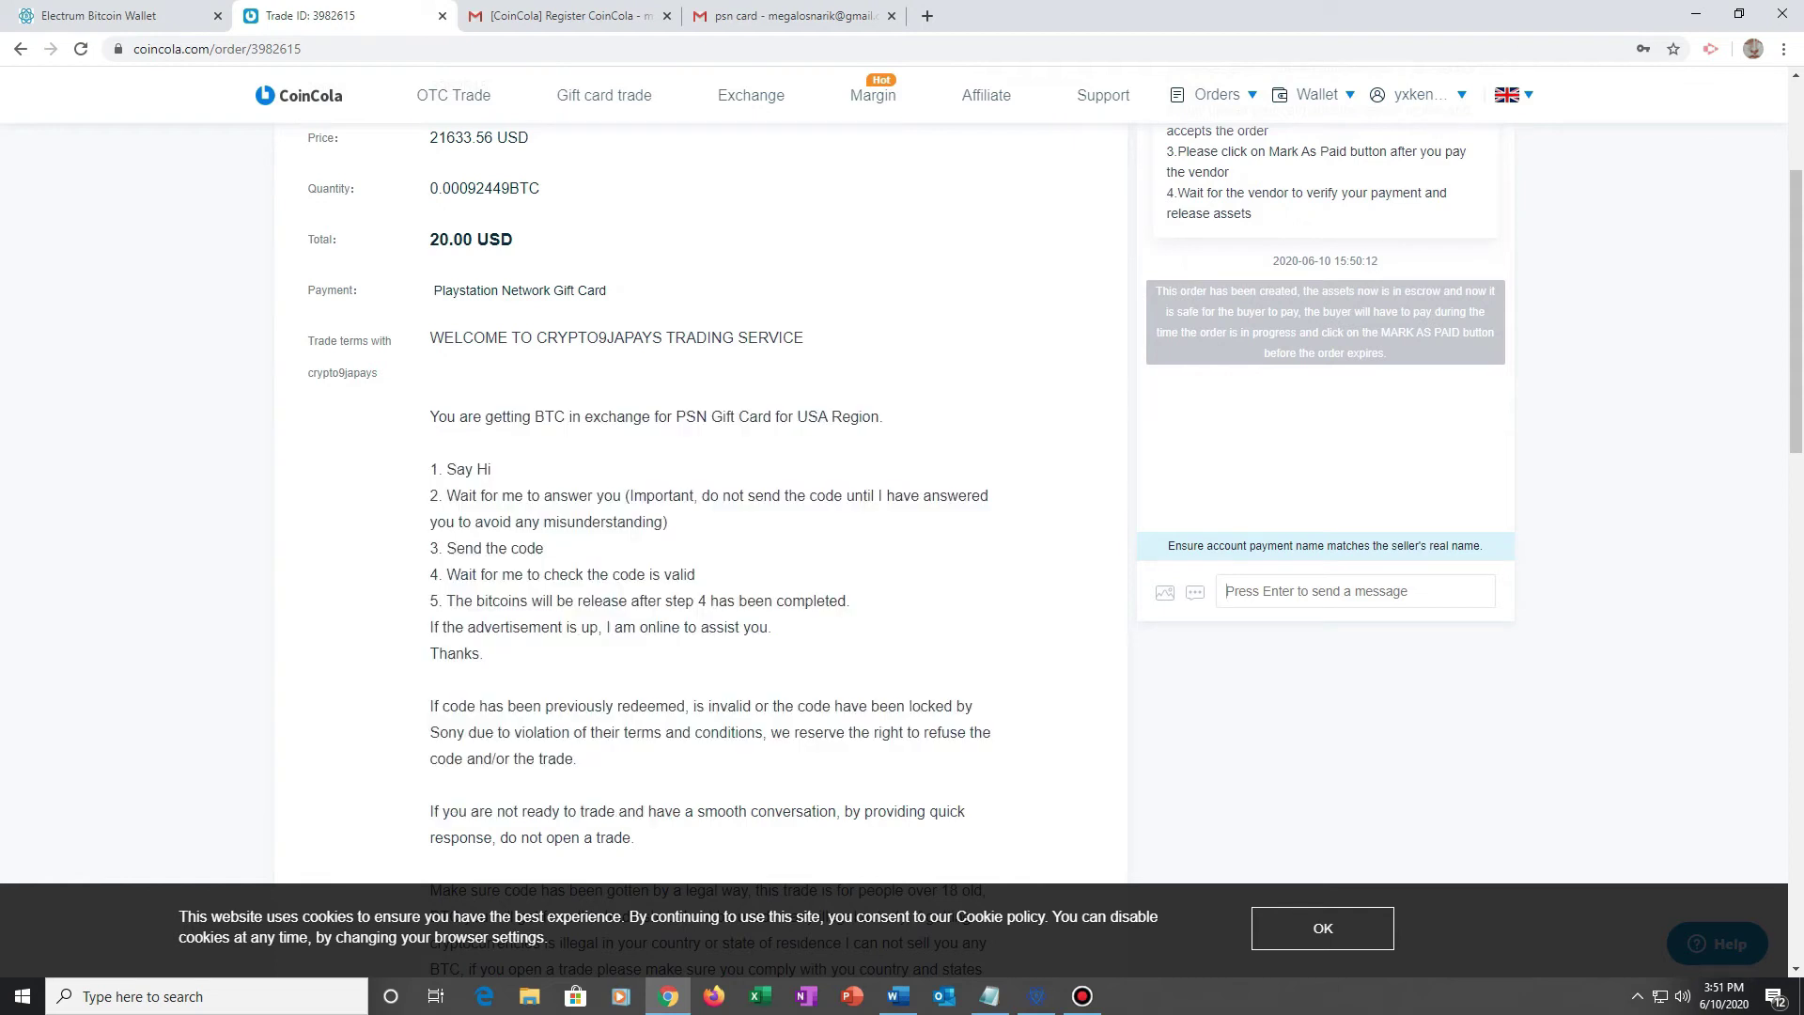
{"action": "type", "text": "Hi"}
{"action": "key", "text": "Return"}
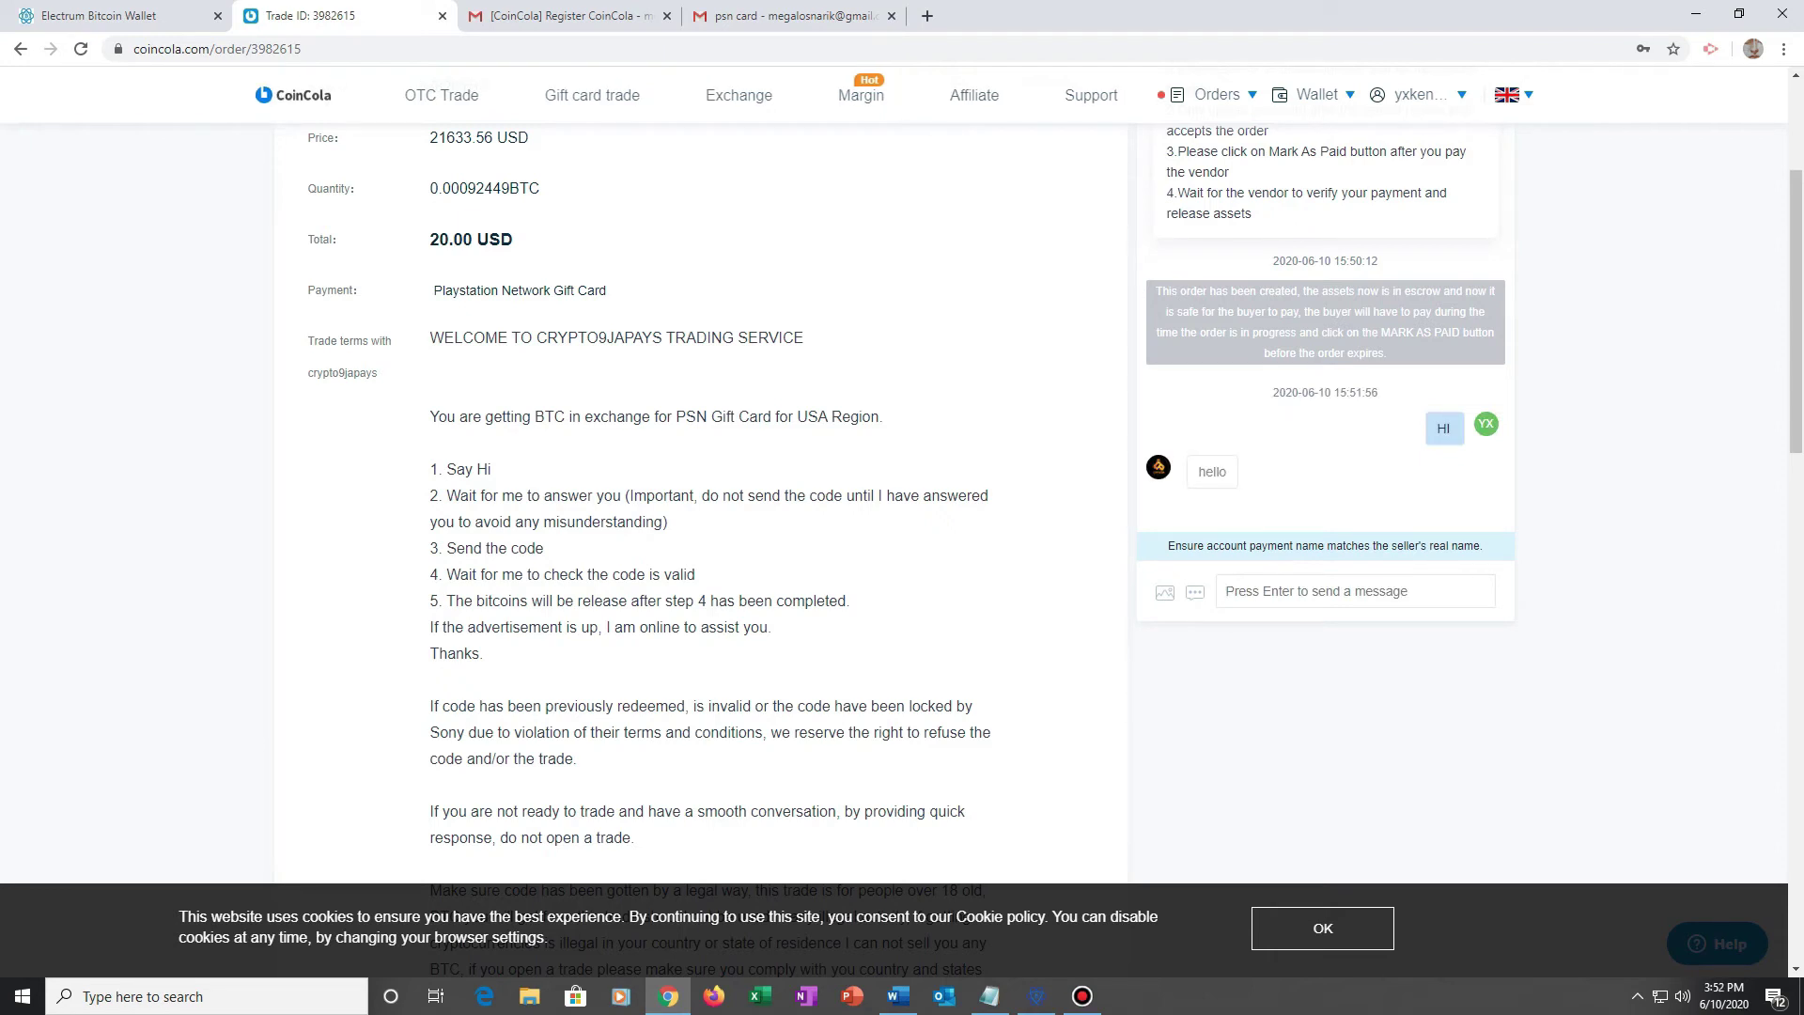
Step: Send the message 'I want to sell my psn card for bitcoin'
{"action": "type", "text": "I want s"}
{"action": "key", "text": "BackSpace"}
{"action": "type", "text": "to sell my psn card for bitcoin"}
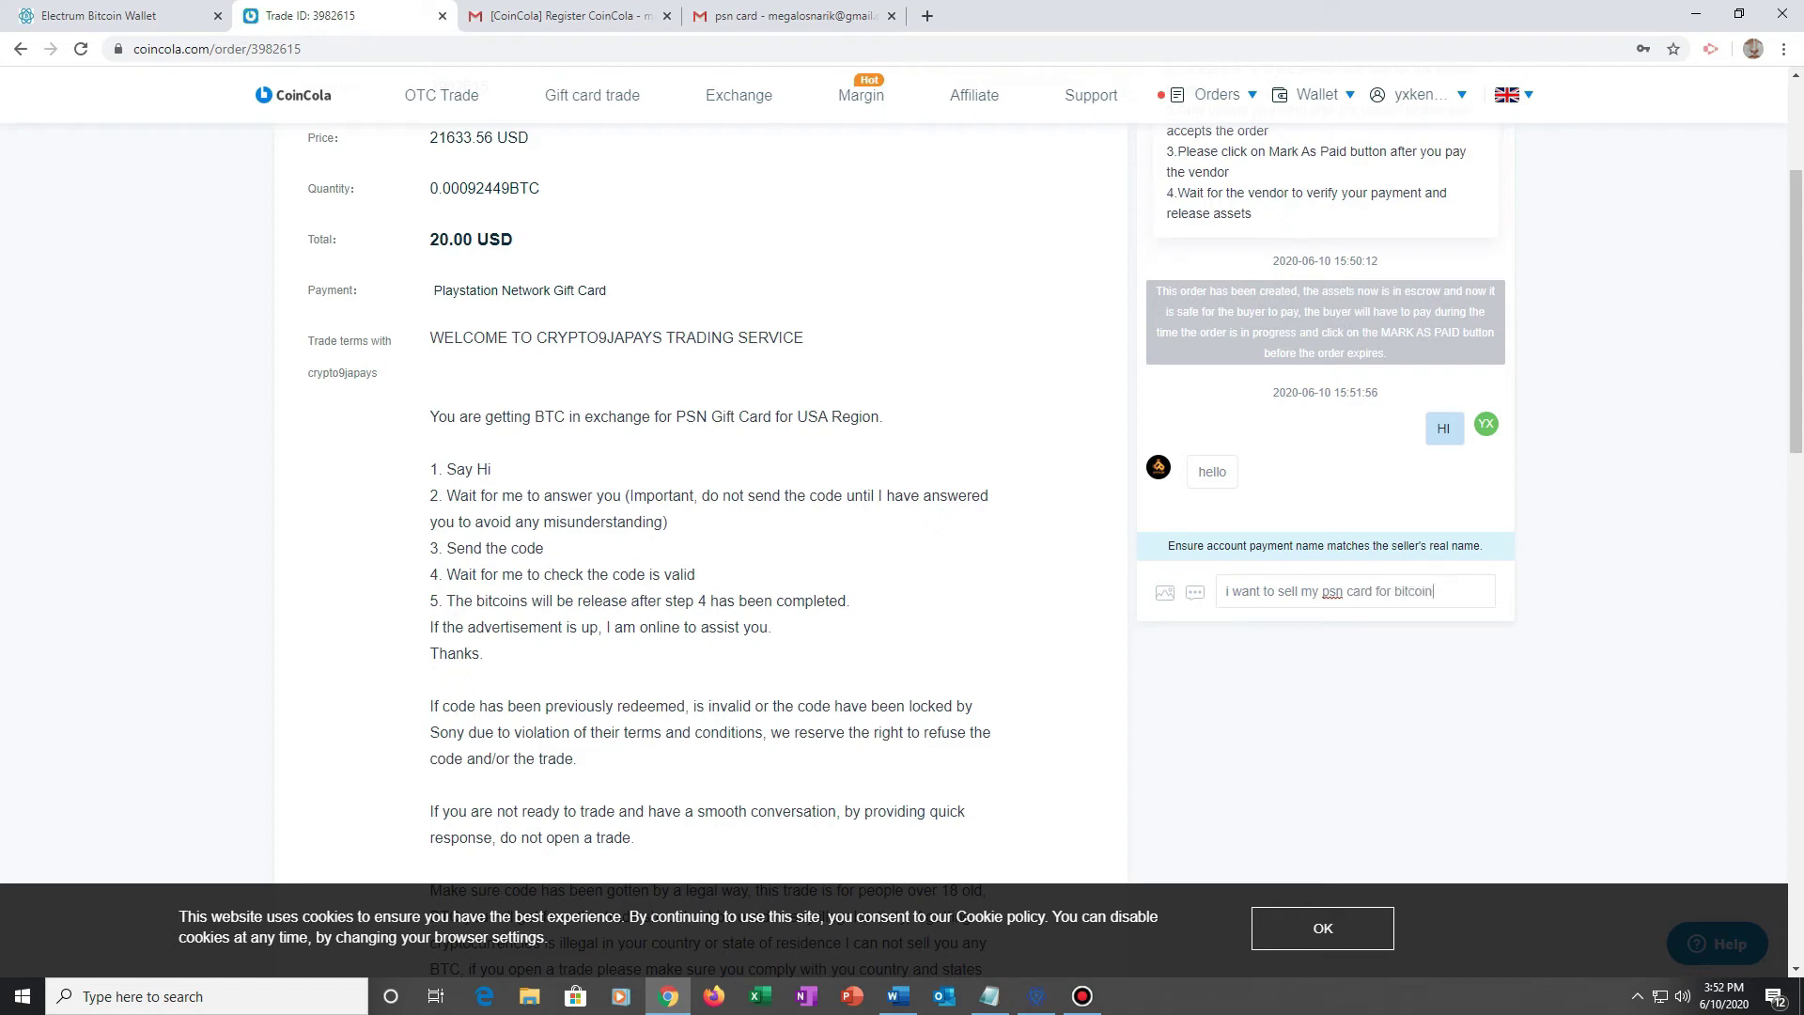
{"action": "key", "text": "Return"}
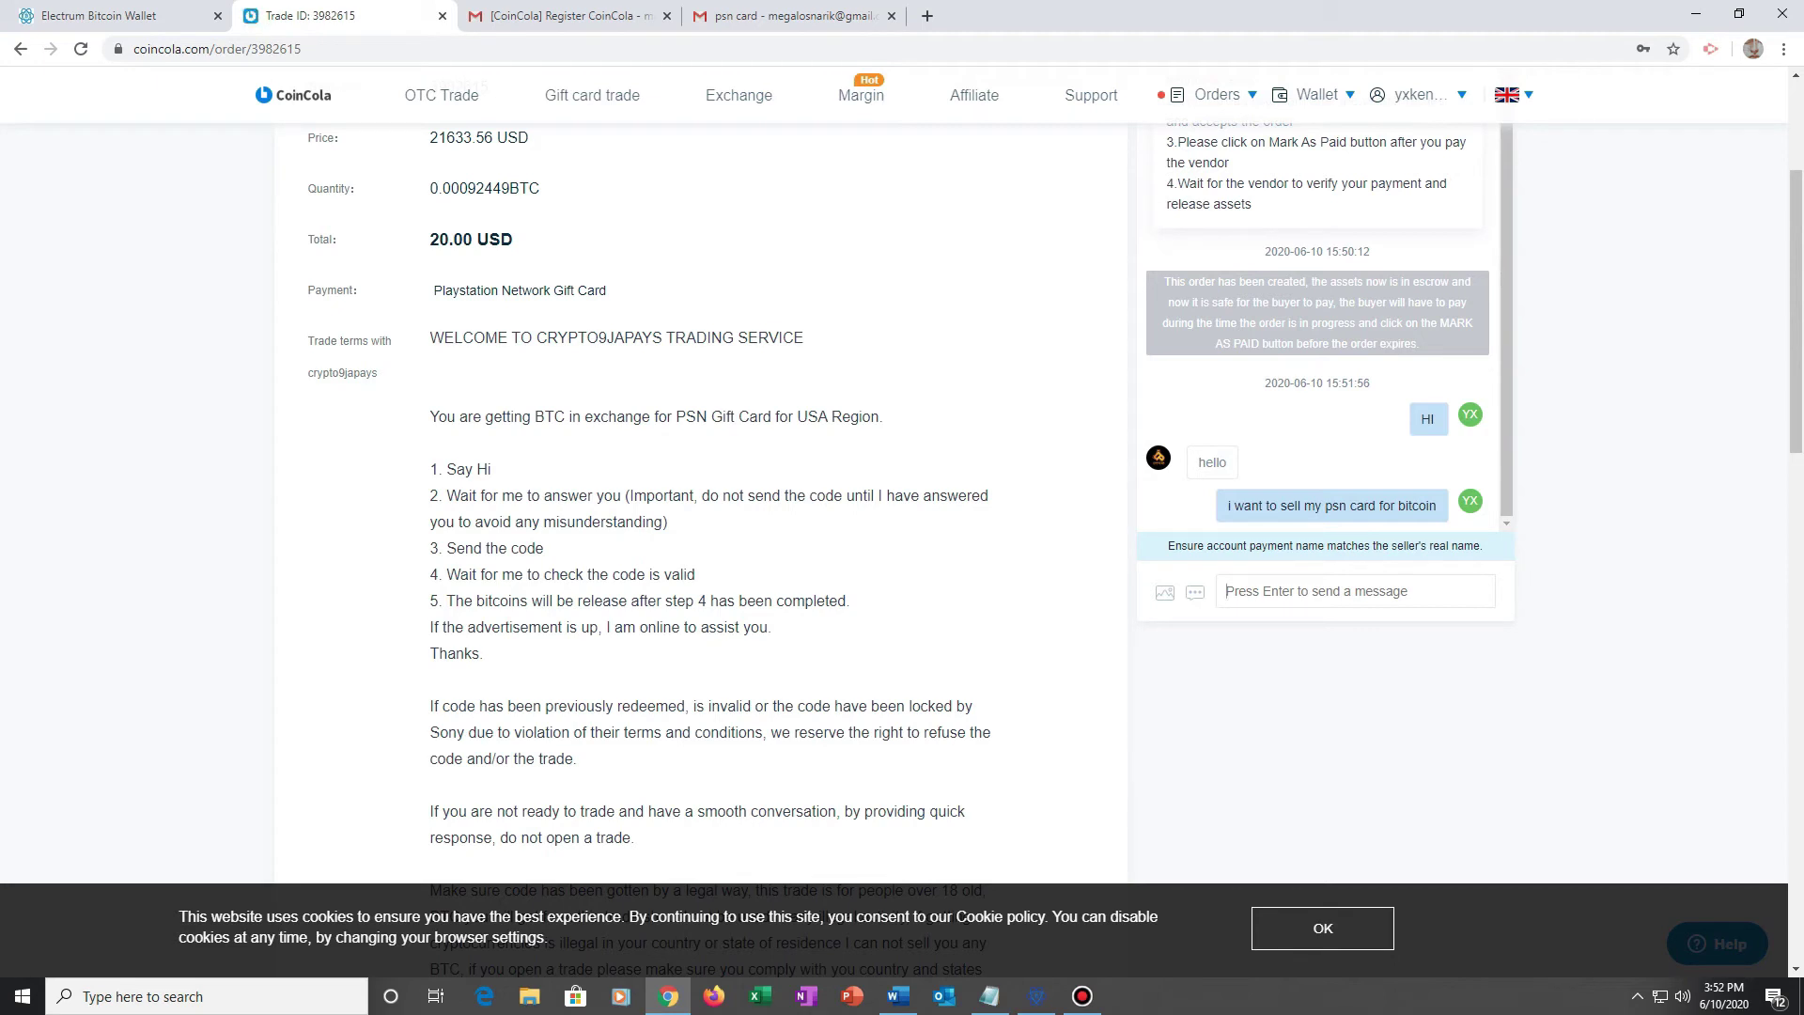
Step: Send 'i have usd20 gift card...' and 'shall i send you the ecard code', then select the gift card PDF
{"action": "type", "text": "i have usd20 gift c"}
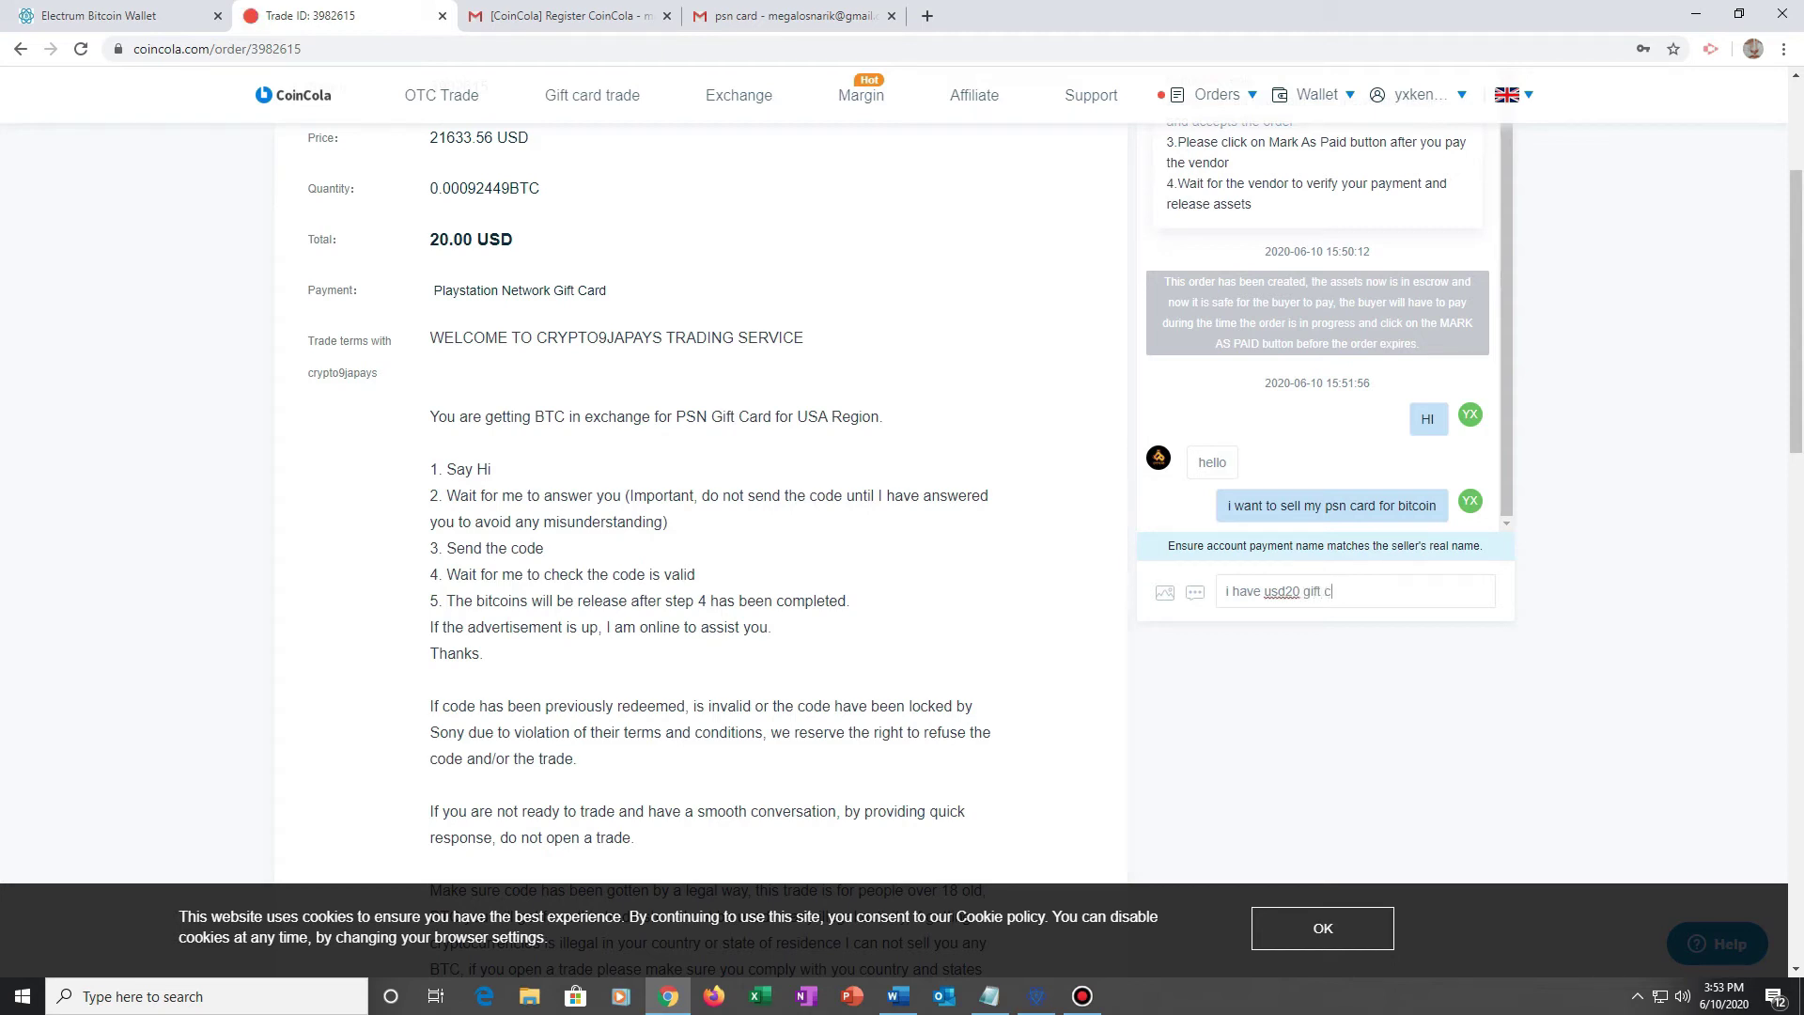
{"action": "type", "text": "ard..."}
{"action": "key", "text": "Return"}
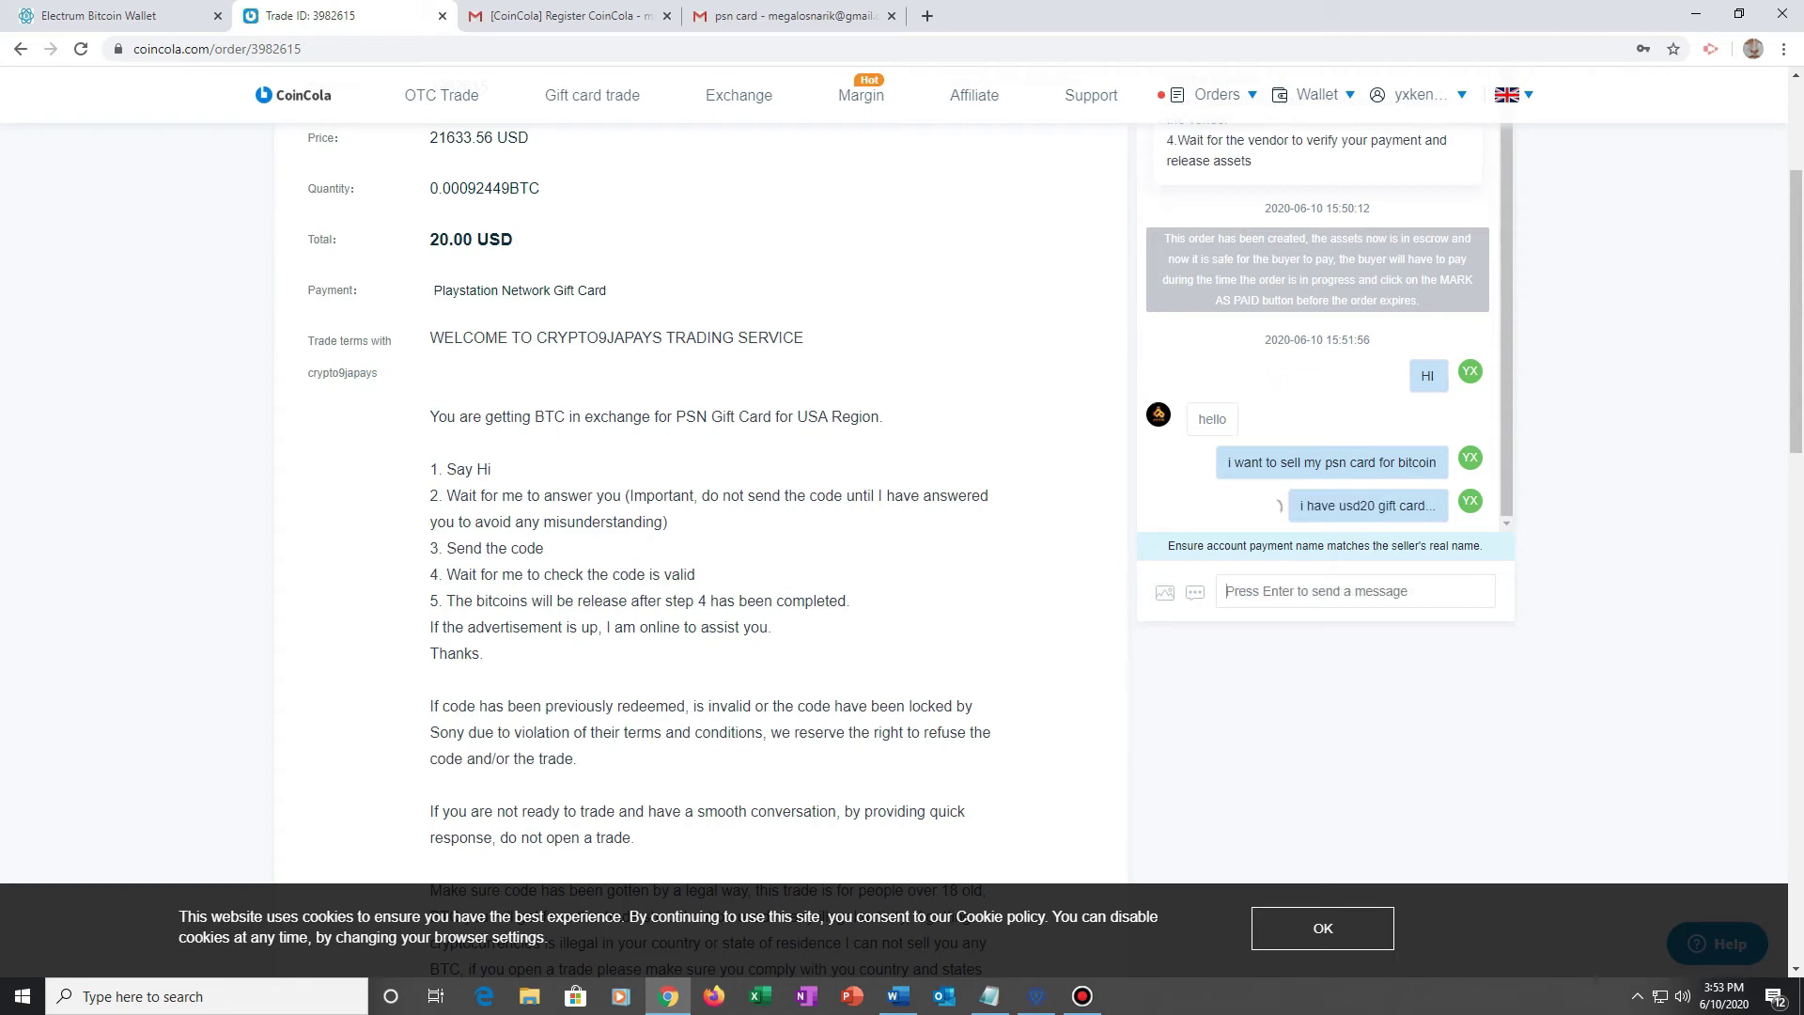
{"action": "type", "text": "shall"}
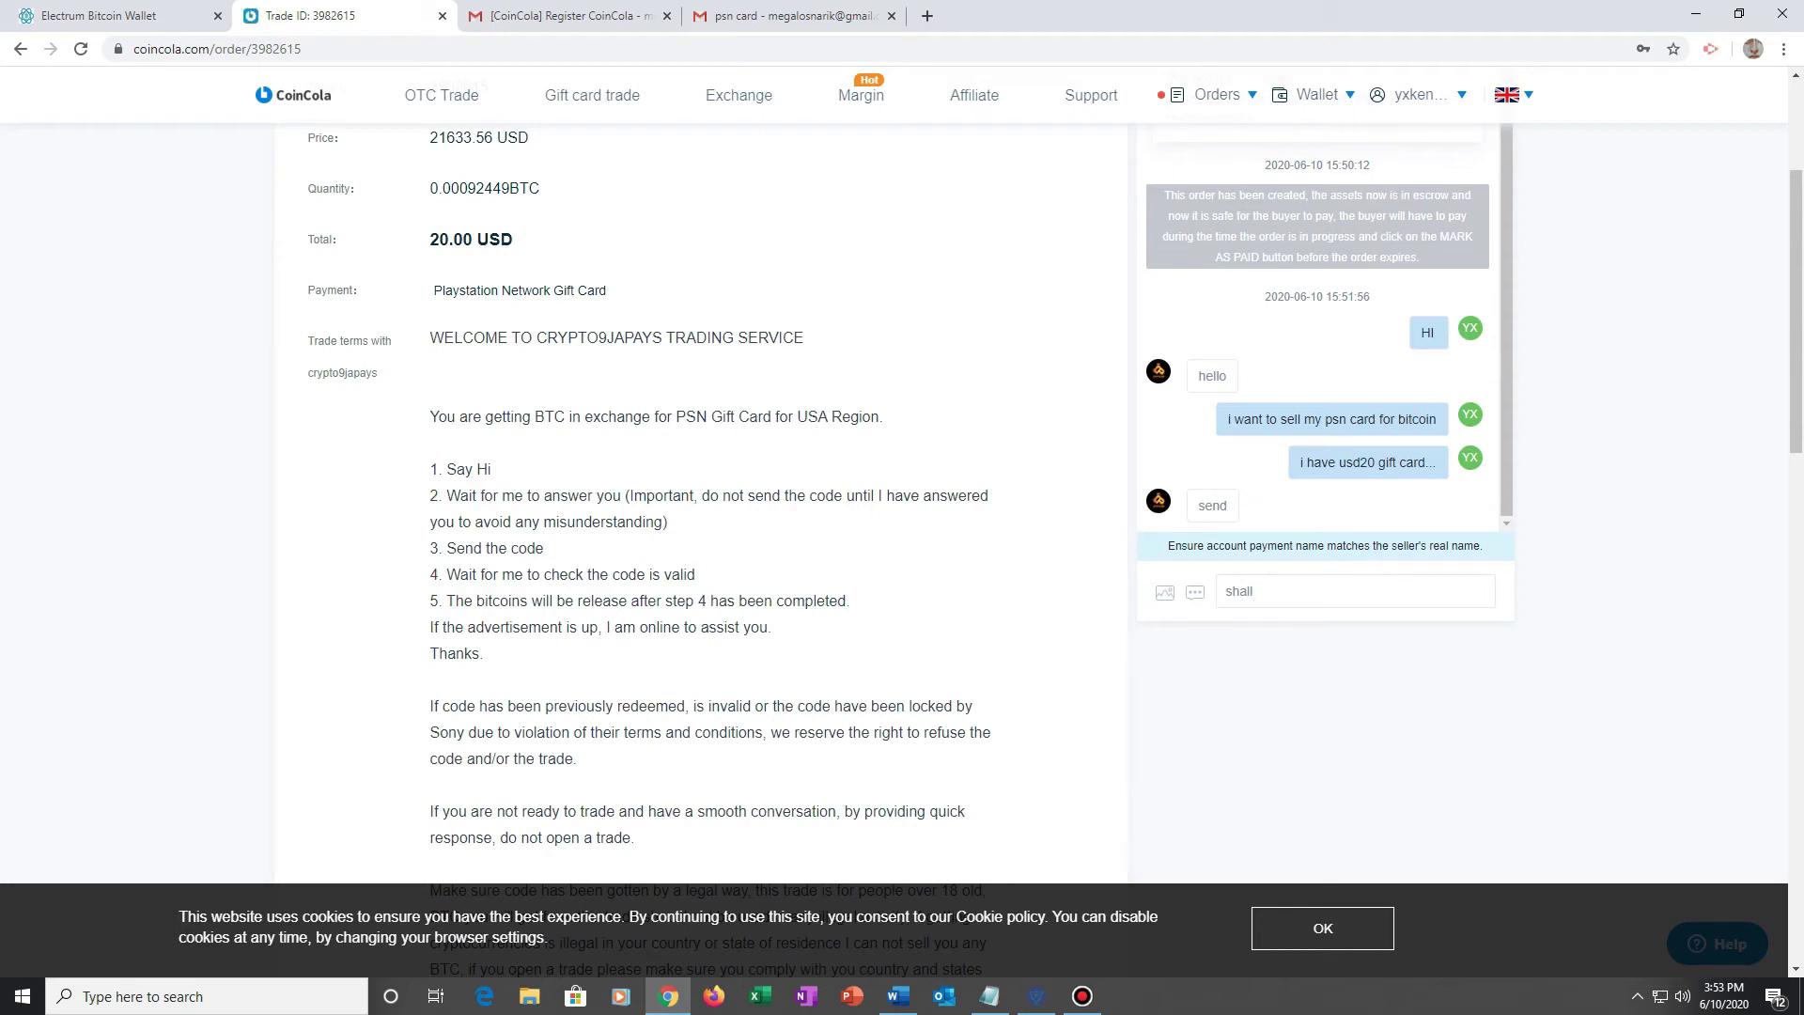
{"action": "type", "text": "i send you "}
{"action": "type", "text": "the e"}
{"action": "type", "text": "card code"}
{"action": "key", "text": "Return"}
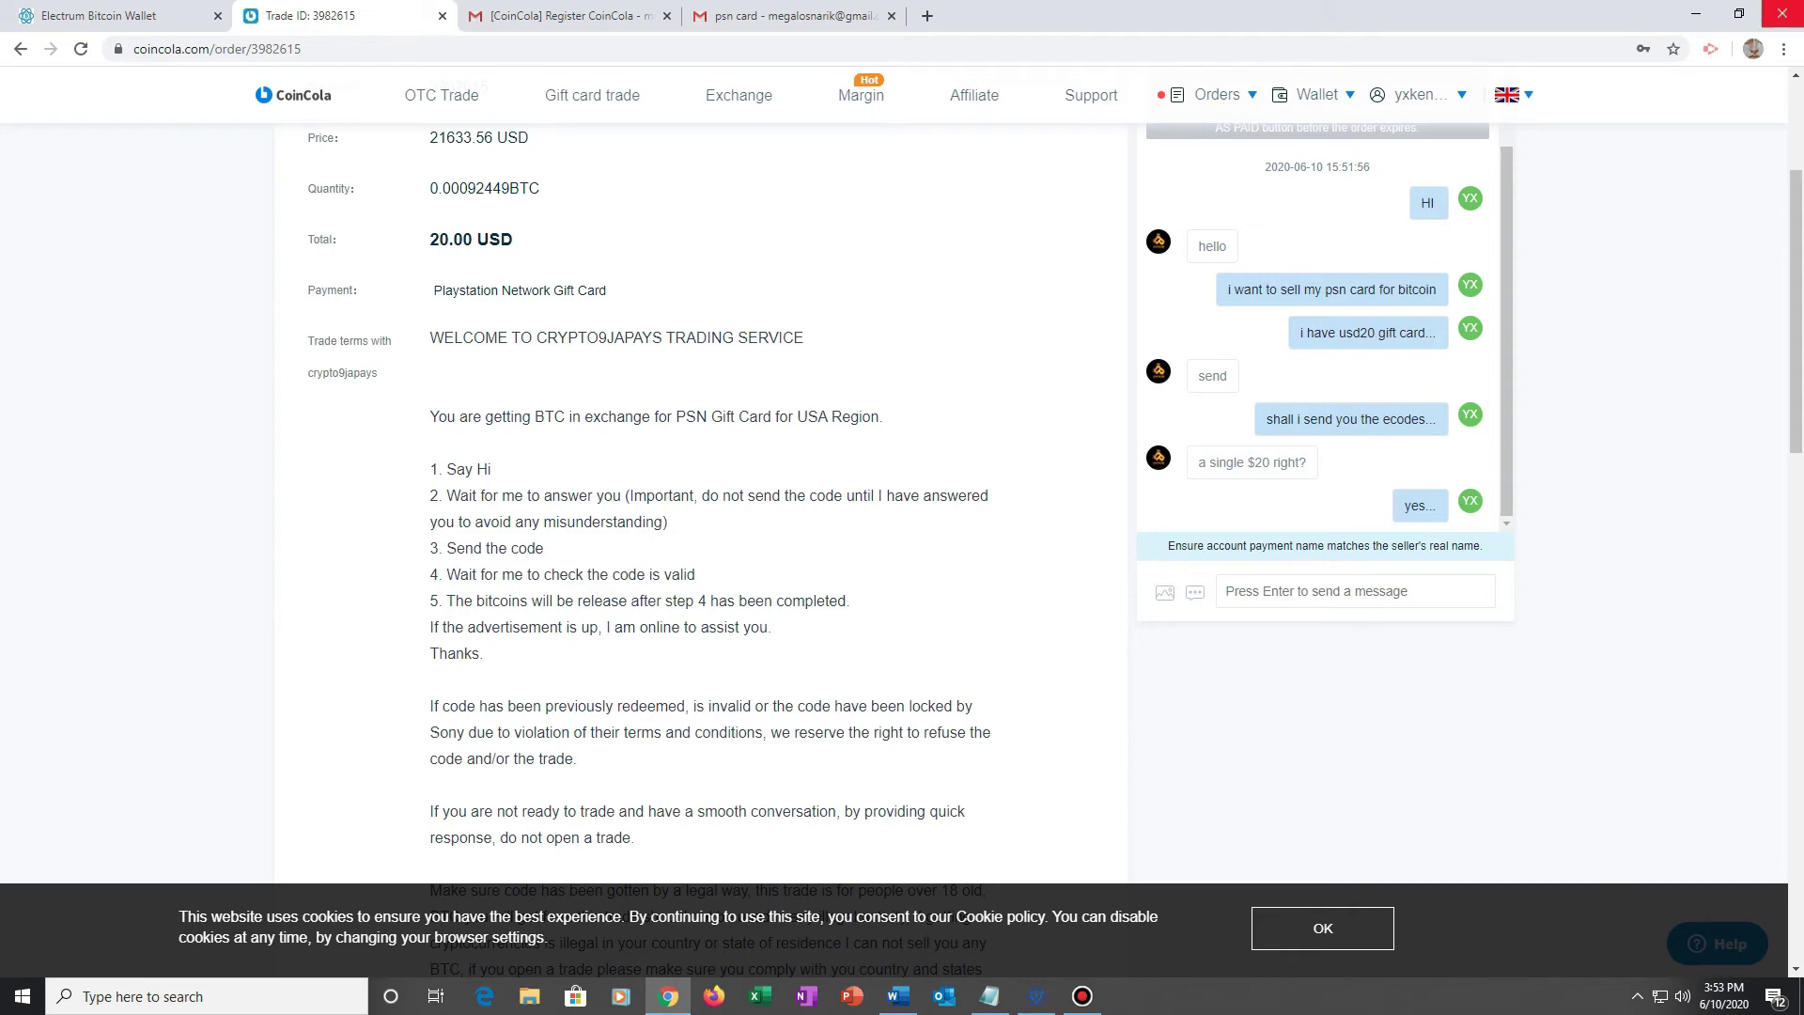
{"action": "left_click", "coordinate": [1696, 14]}
{"action": "left_click", "coordinate": [463, 37]}
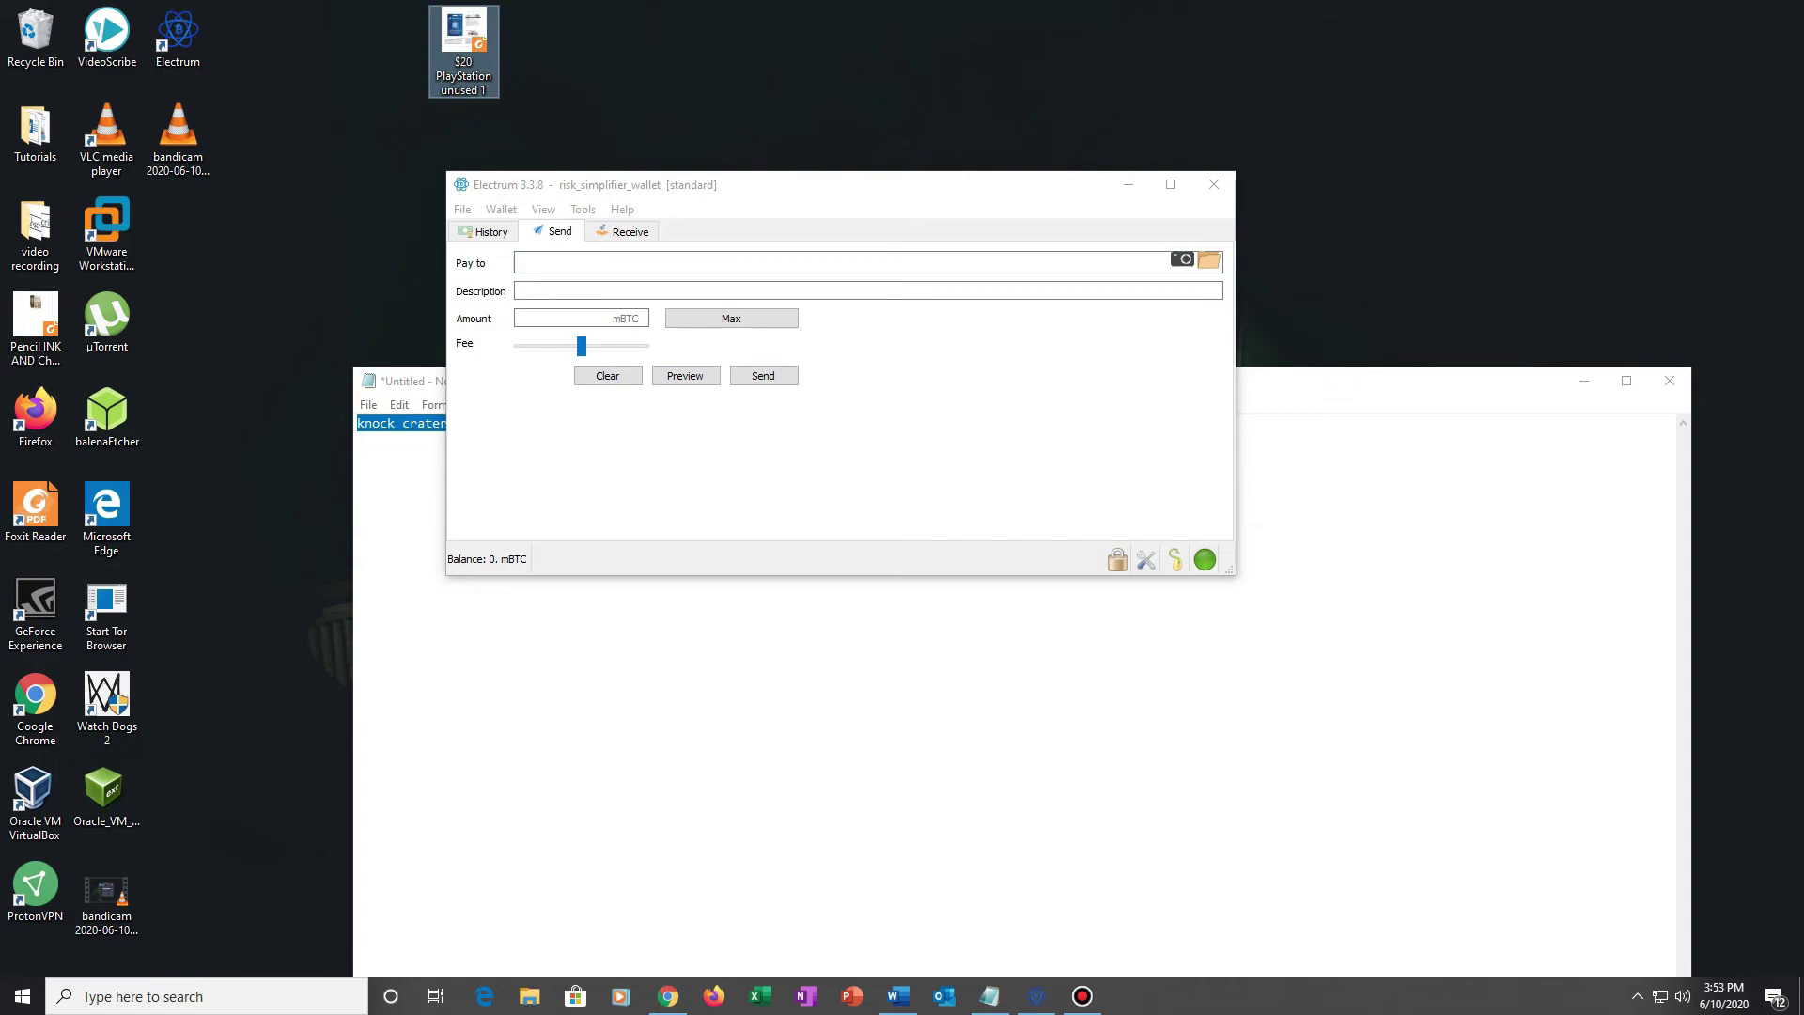
Step: Open the $20 PlayStation unused 1.pdf in Foxit Reader, copy its redemption code, and minimize it
{"action": "key", "text": "Return"}
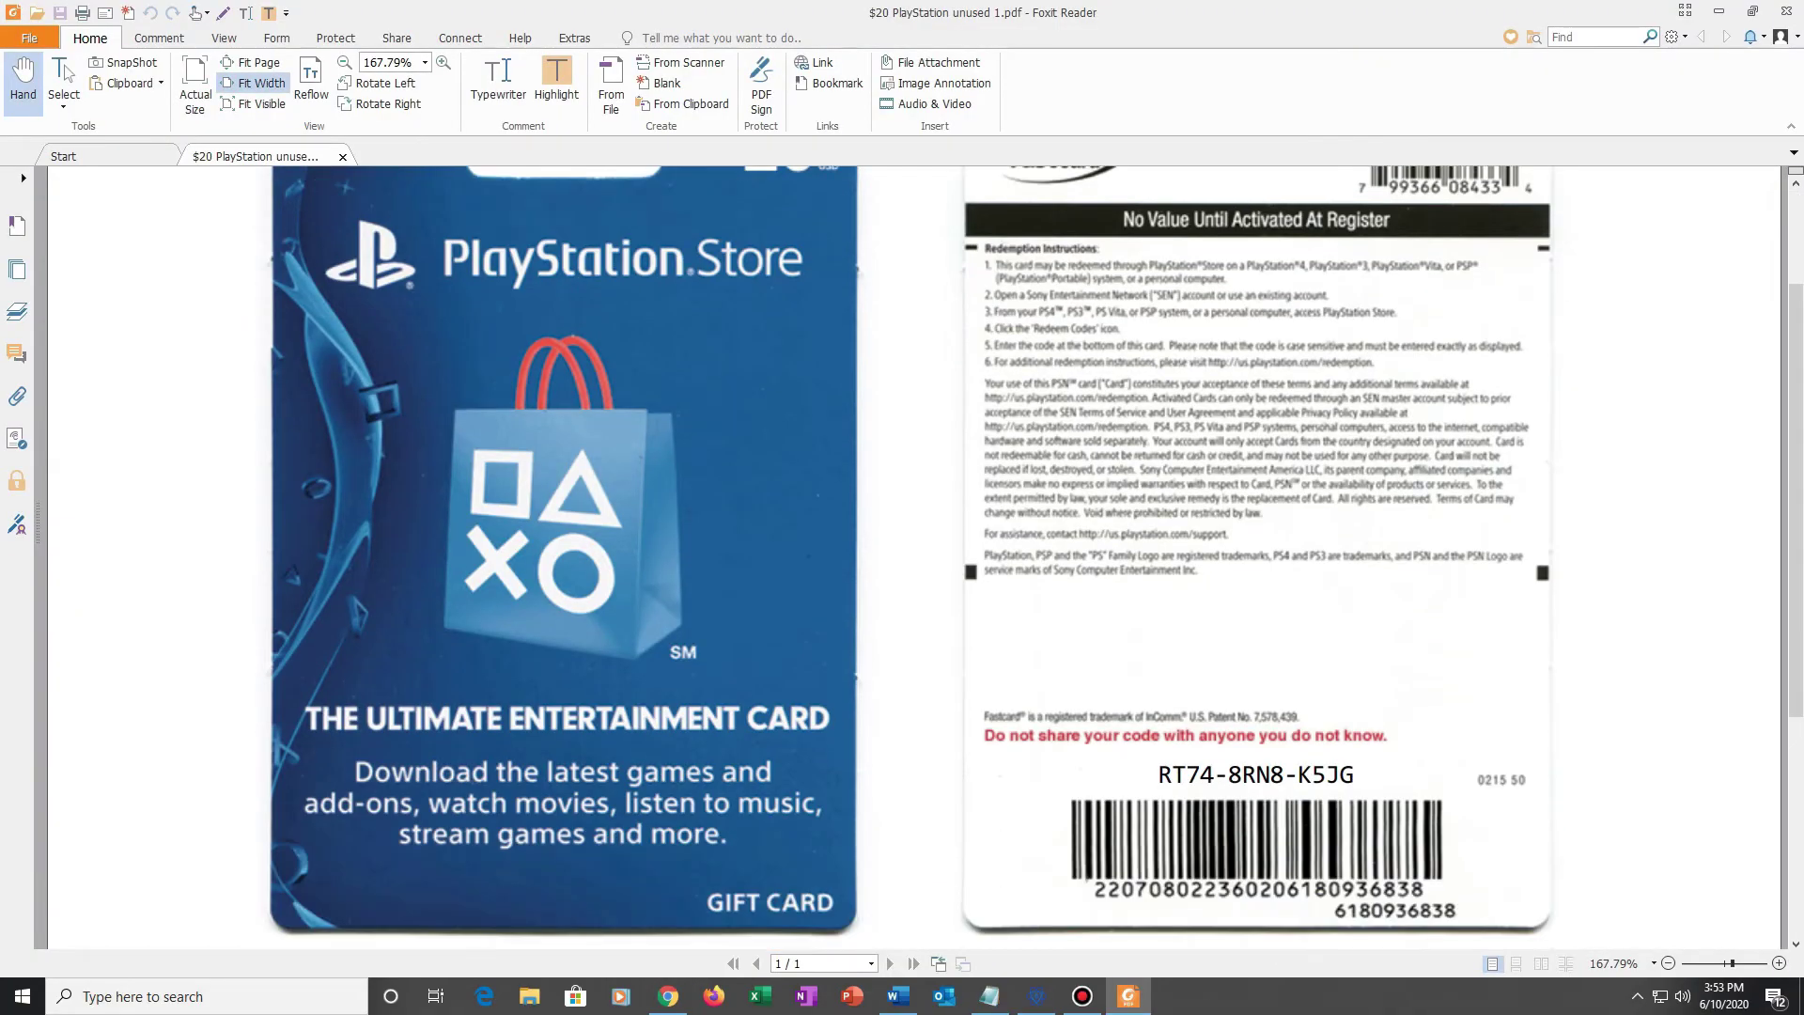
{"action": "key", "text": "ctrl+a"}
{"action": "right_click", "coordinate": [1262, 530]}
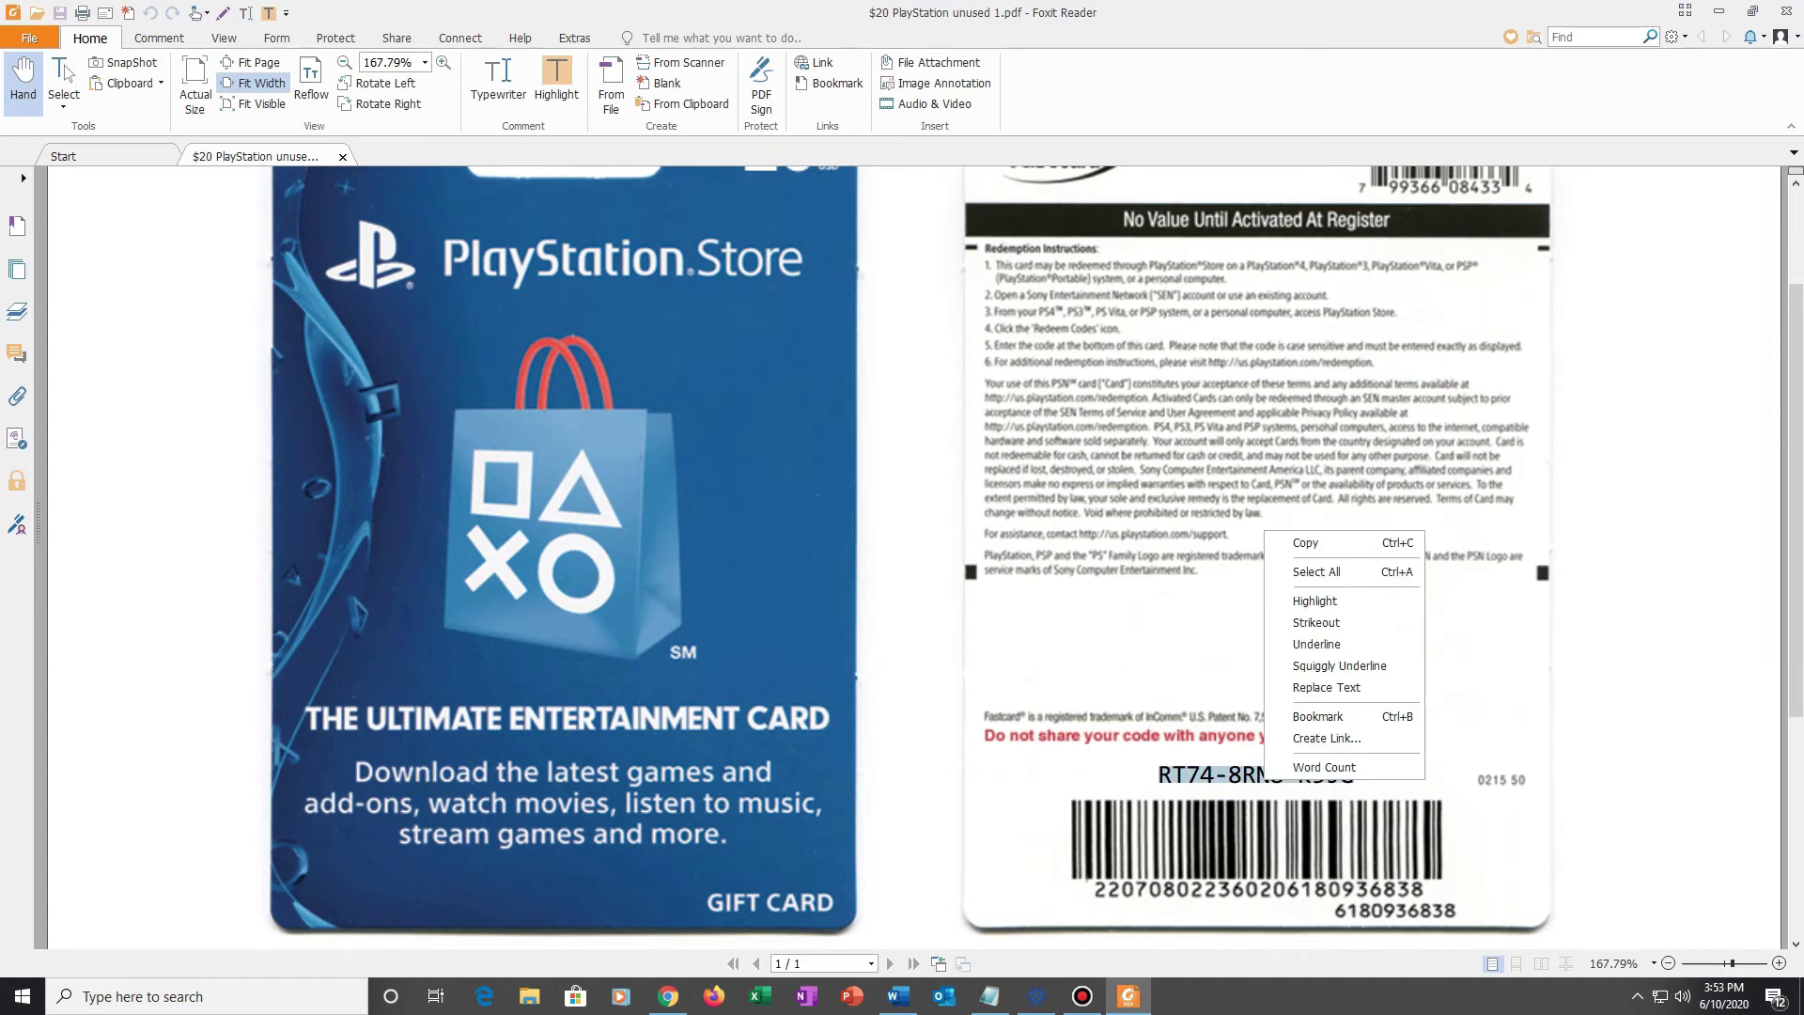
{"action": "left_click", "coordinate": [1306, 542]}
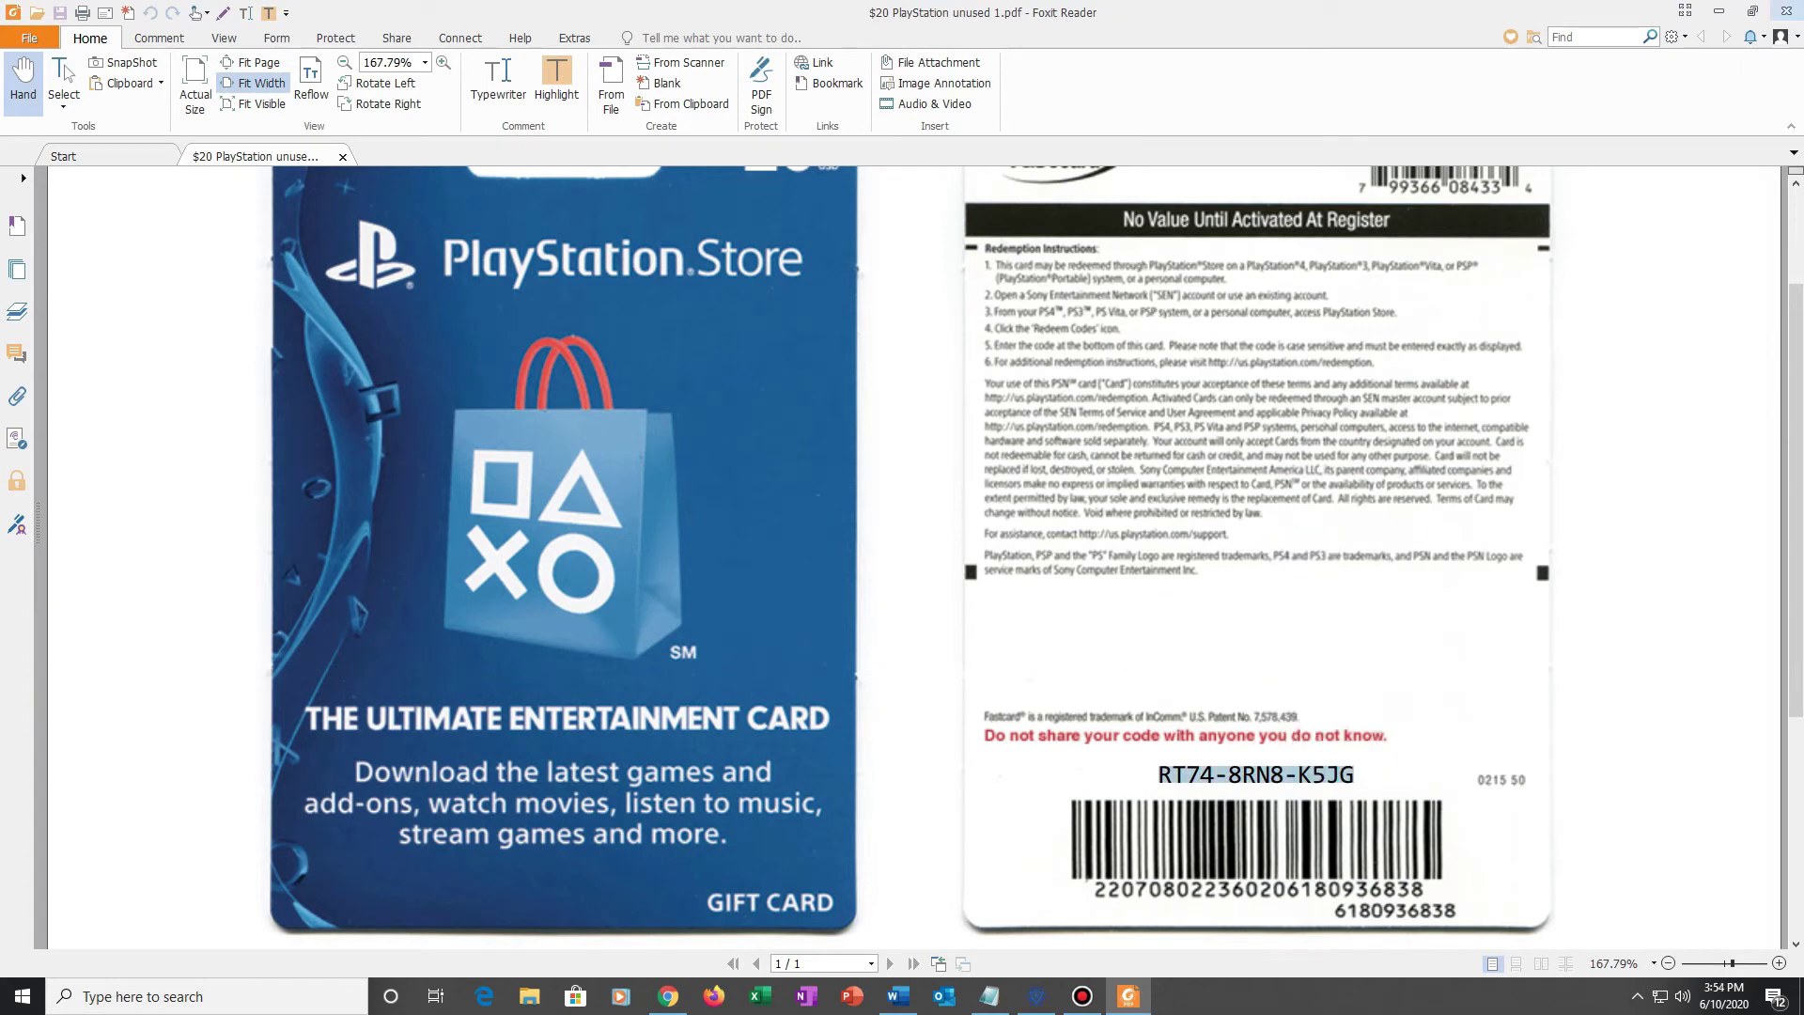
{"action": "left_click", "coordinate": [1718, 12]}
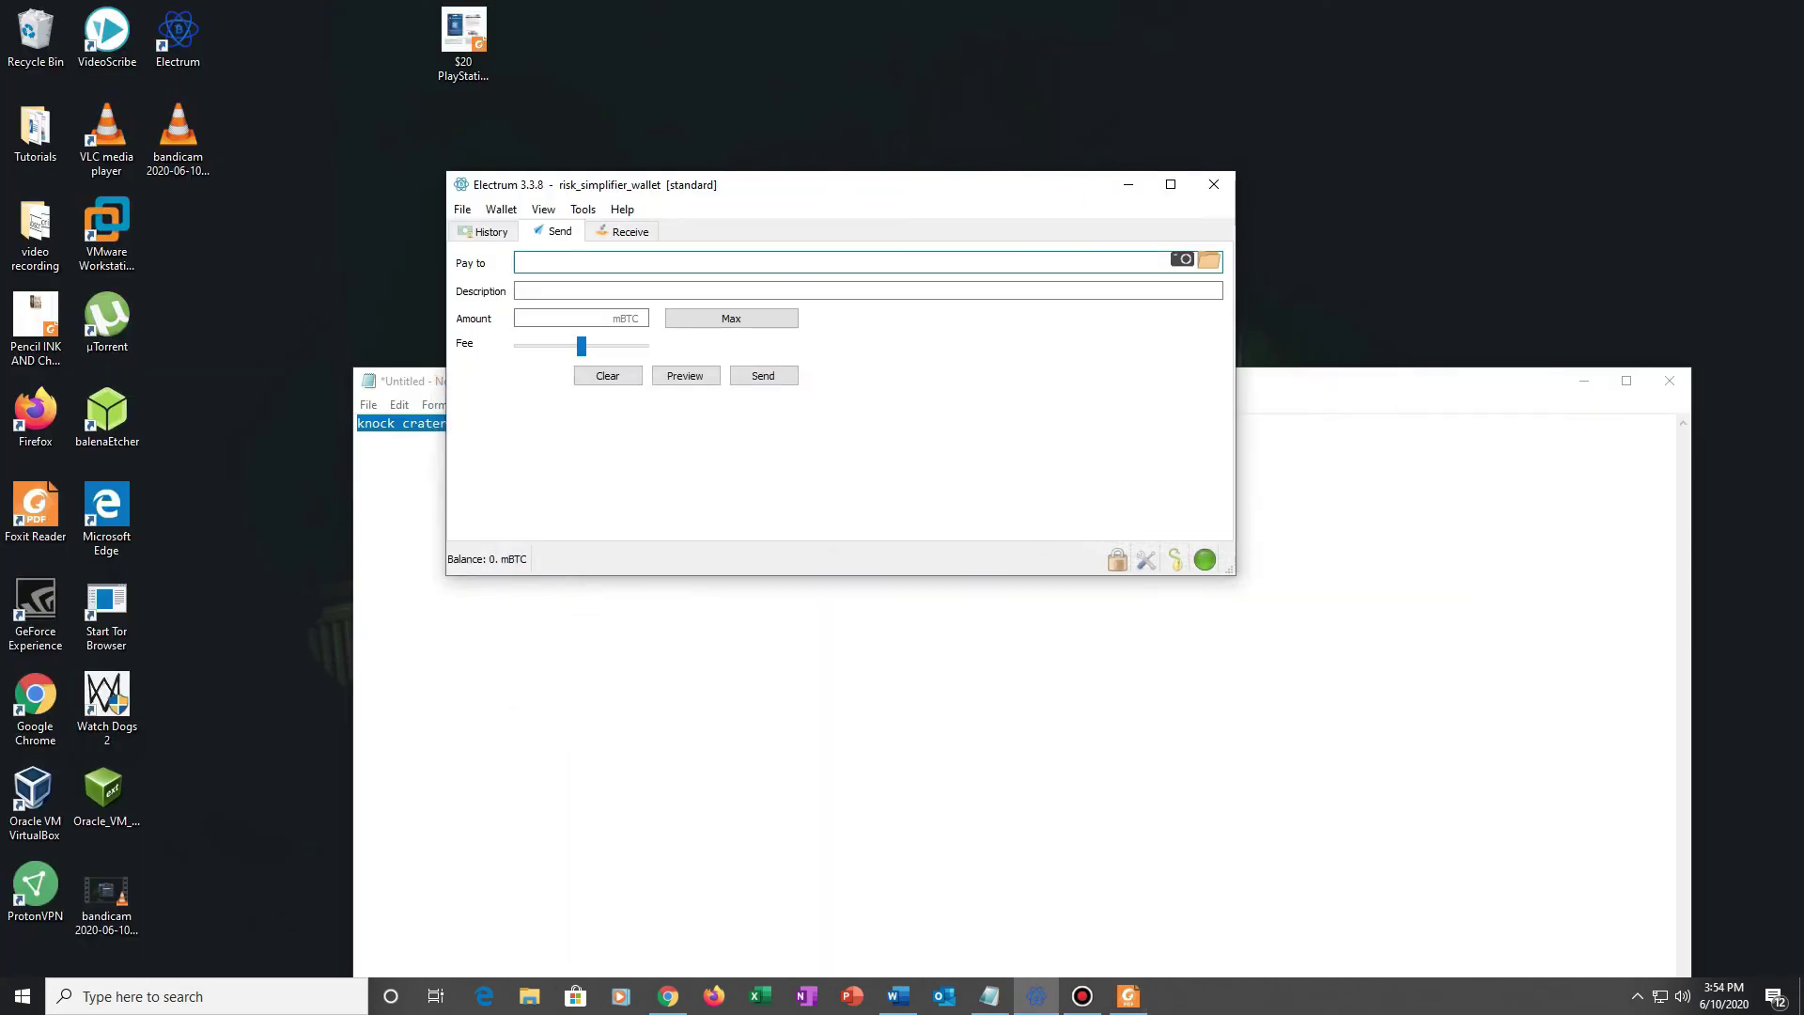
{"action": "mouse_move", "coordinate": [1128, 996]}
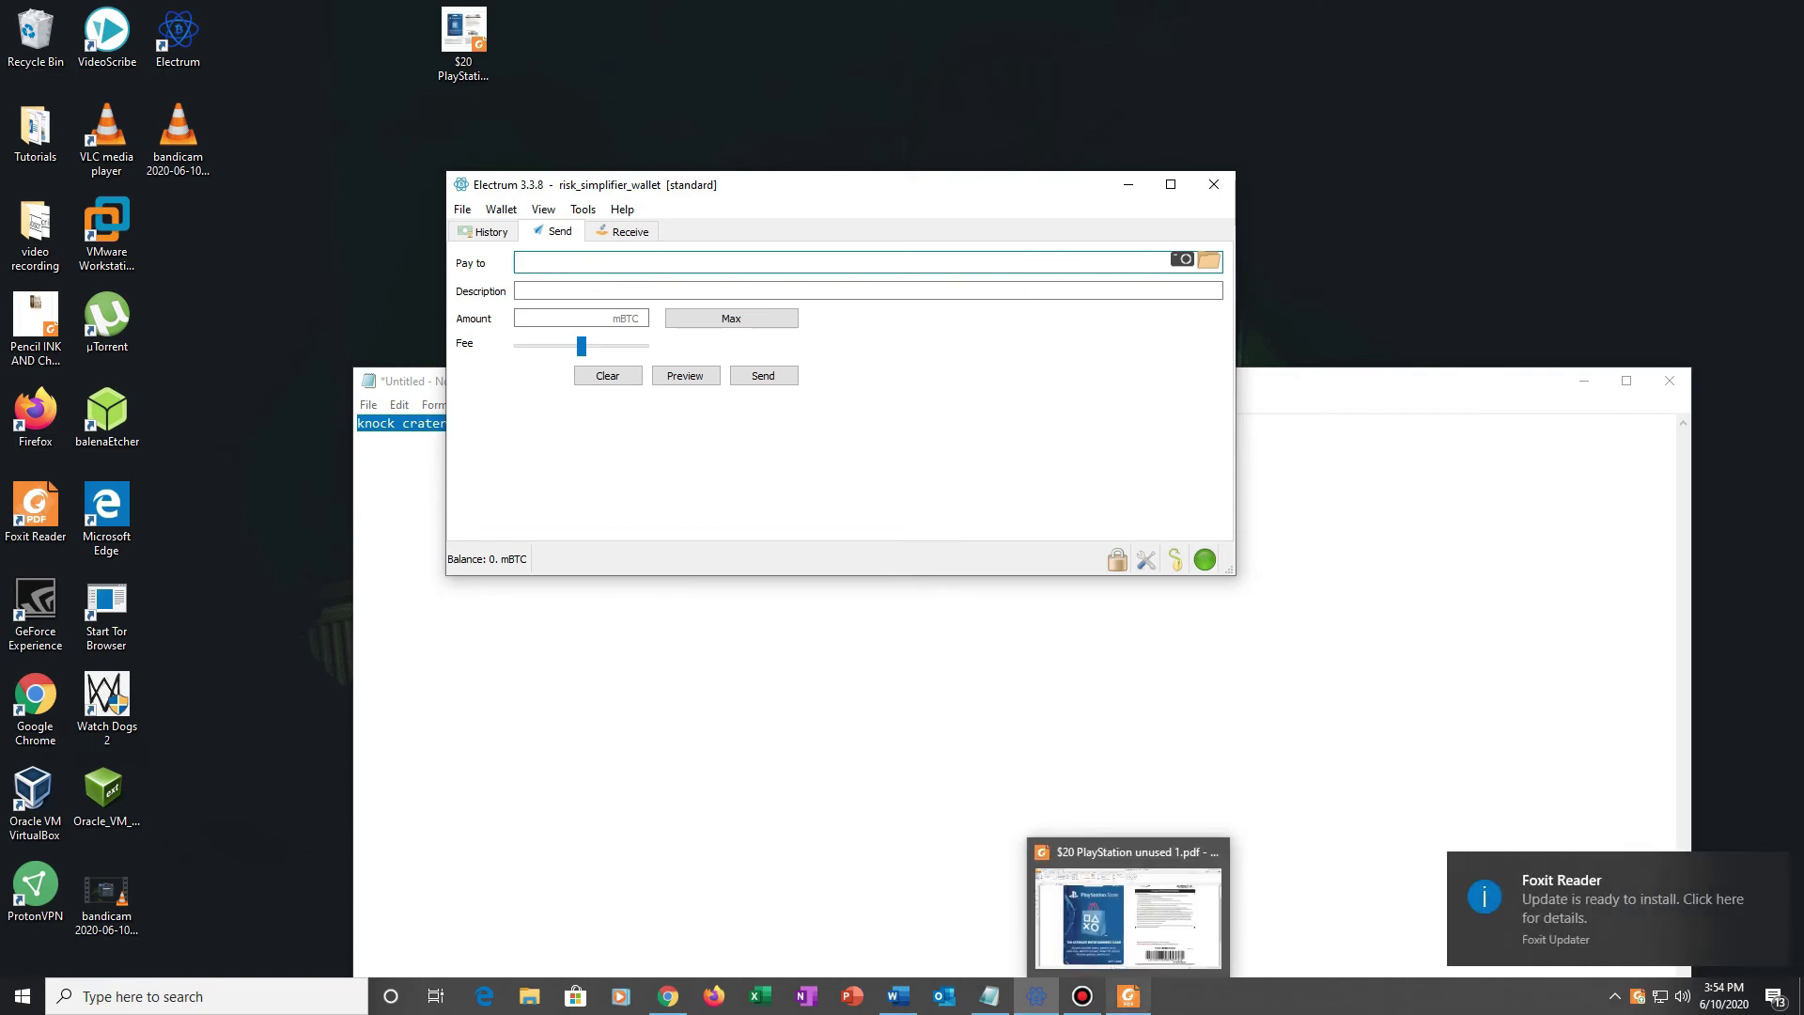
Step: Back in the CoinCola chat, paste and send the gift card code
{"action": "left_click", "coordinate": [668, 996]}
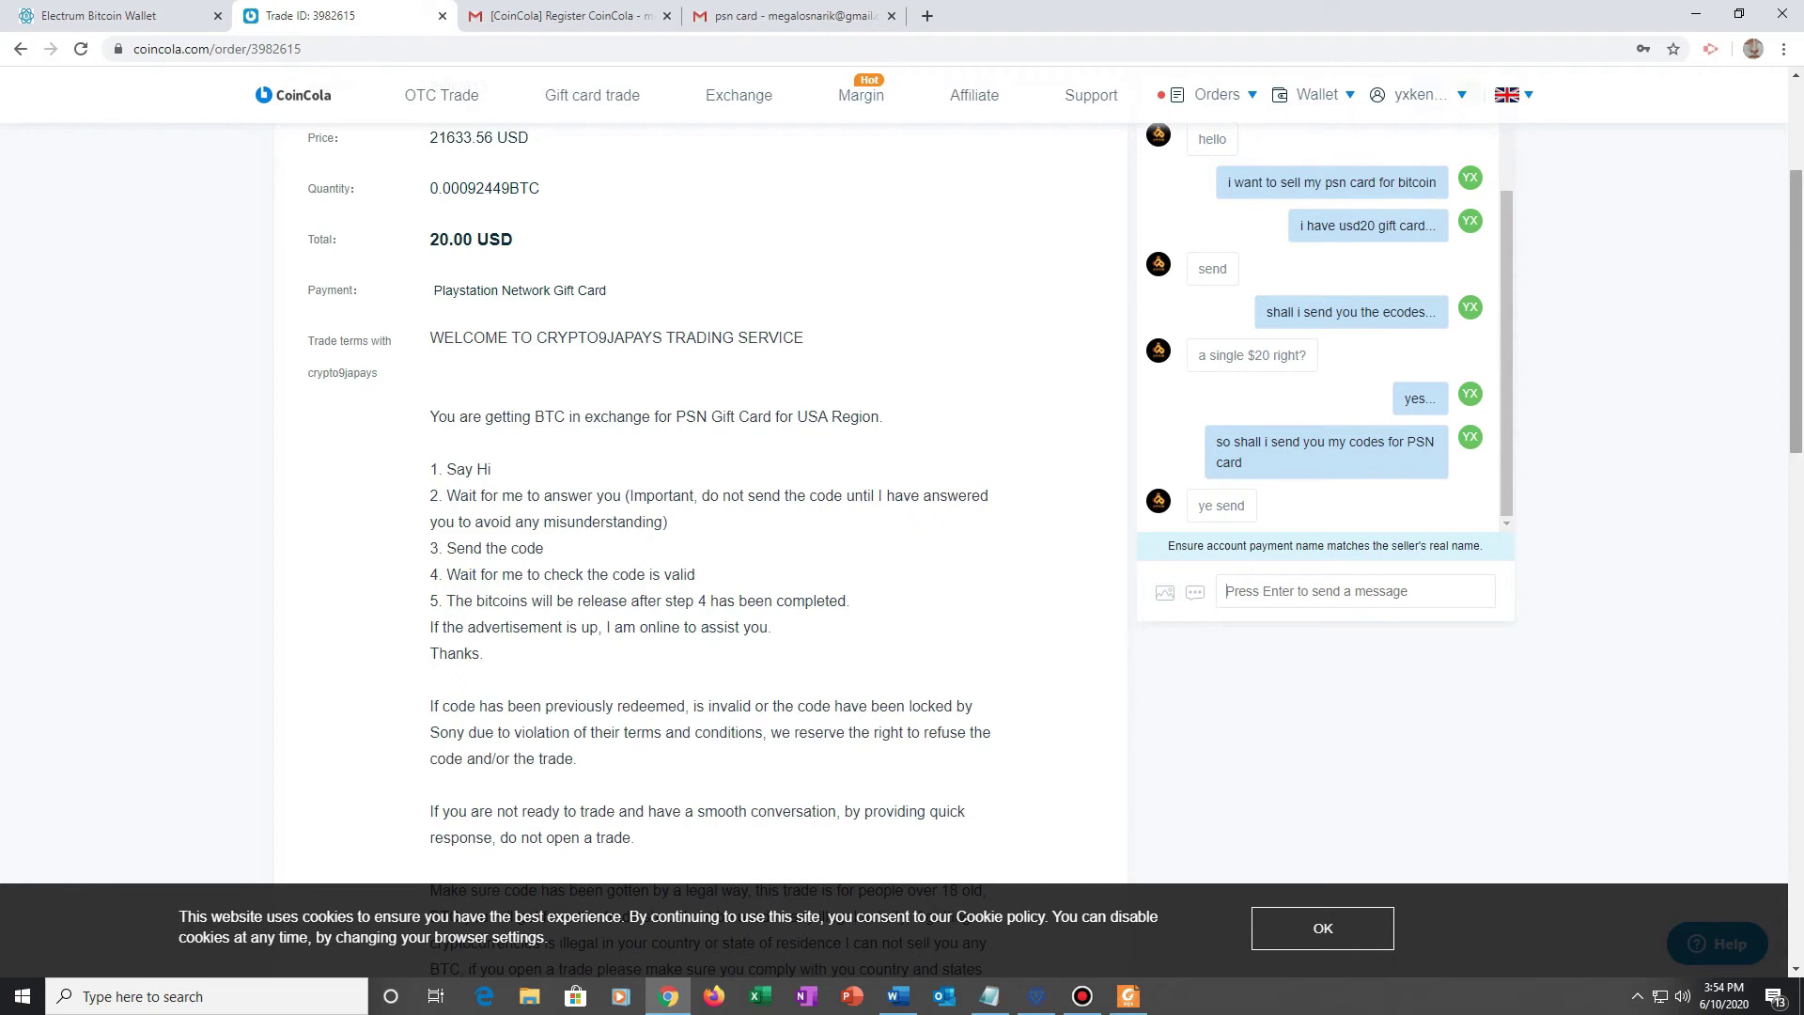
{"action": "right_click", "coordinate": [1291, 599]}
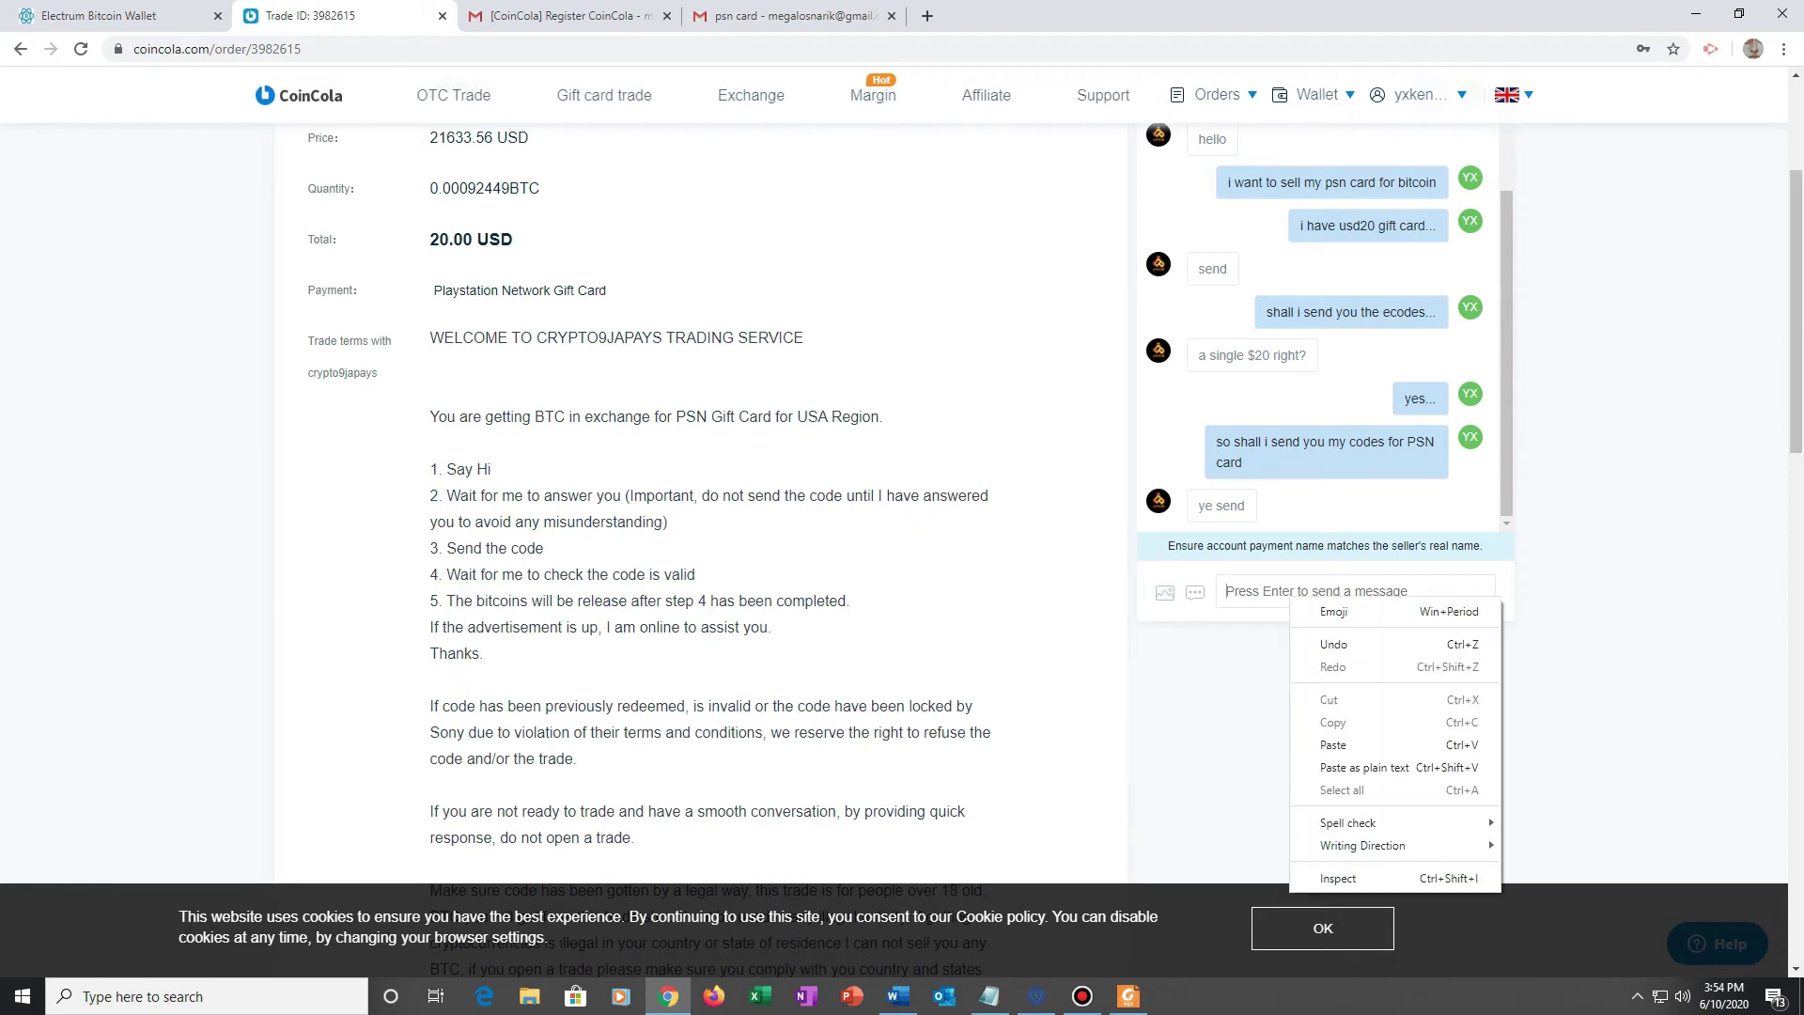
{"action": "left_click", "coordinate": [1334, 744]}
{"action": "key", "text": "Return"}
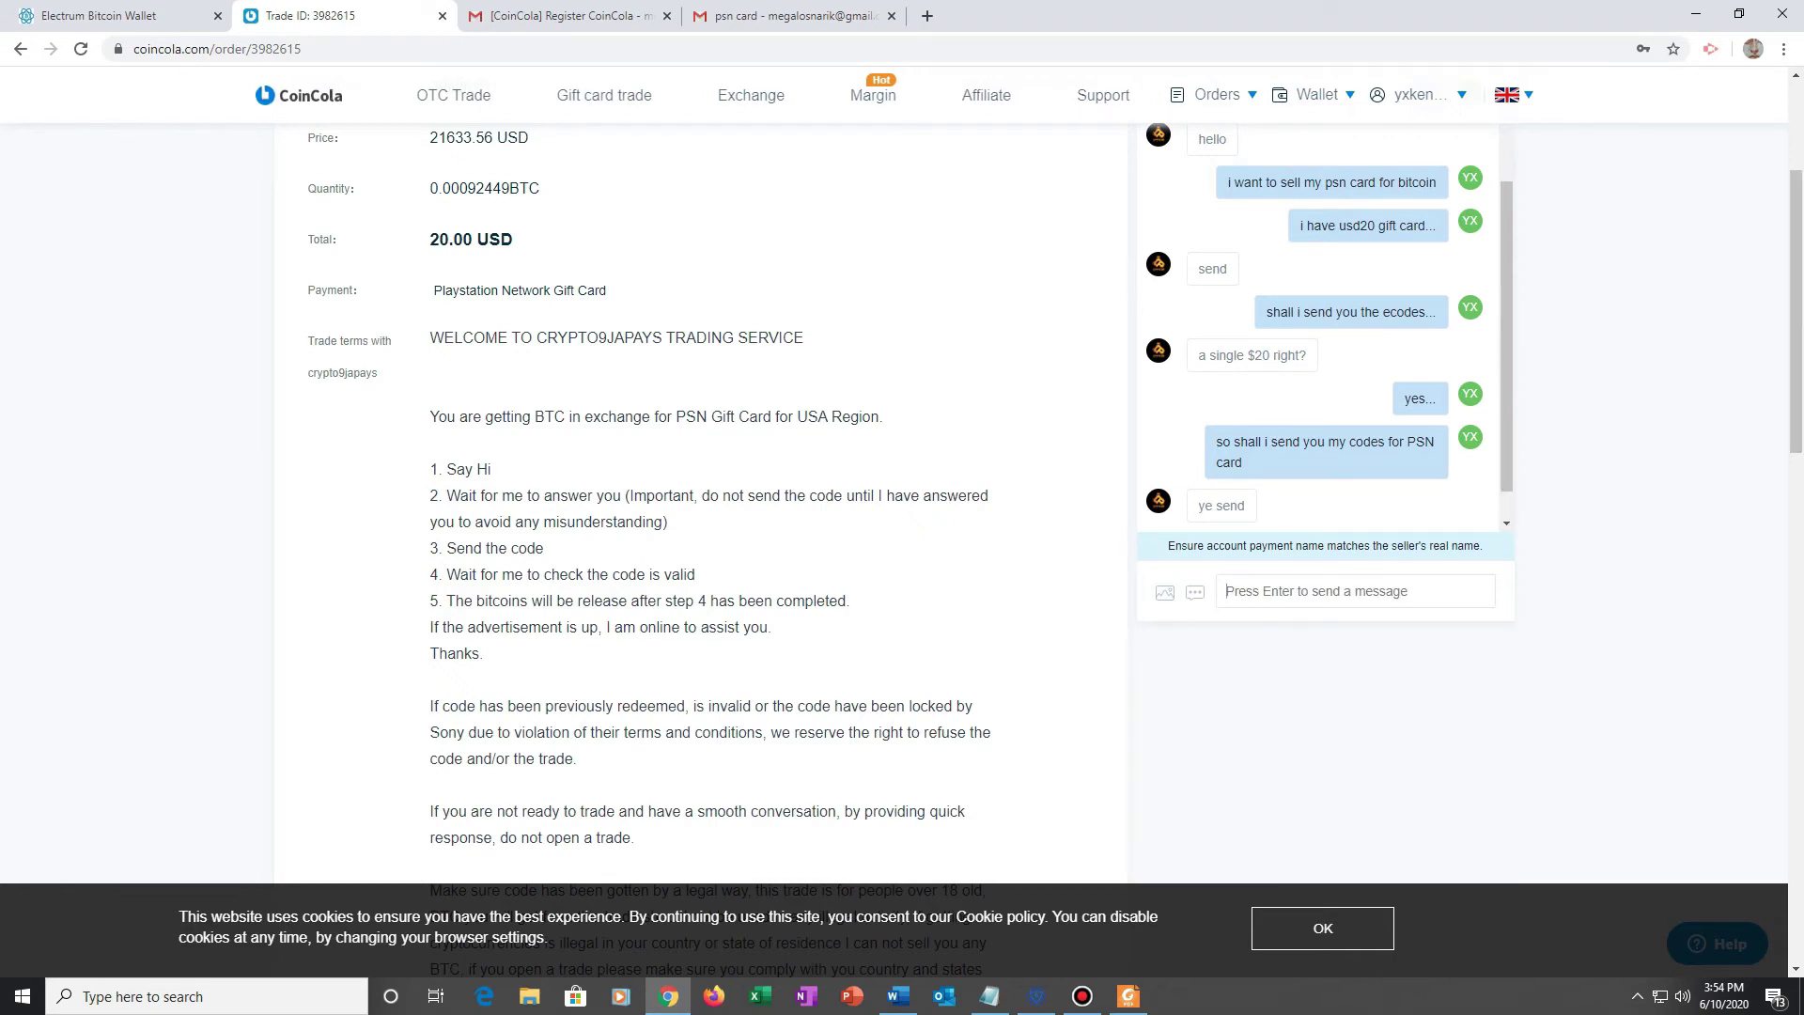
Step: Send 'these are the codes could you please verify...' to the vendor
{"action": "type", "text": "these are "}
{"action": "type", "text": "co"}
{"action": "key", "text": "BackSpace"}
{"action": "key", "text": "BackSpace"}
{"action": "type", "text": "the "}
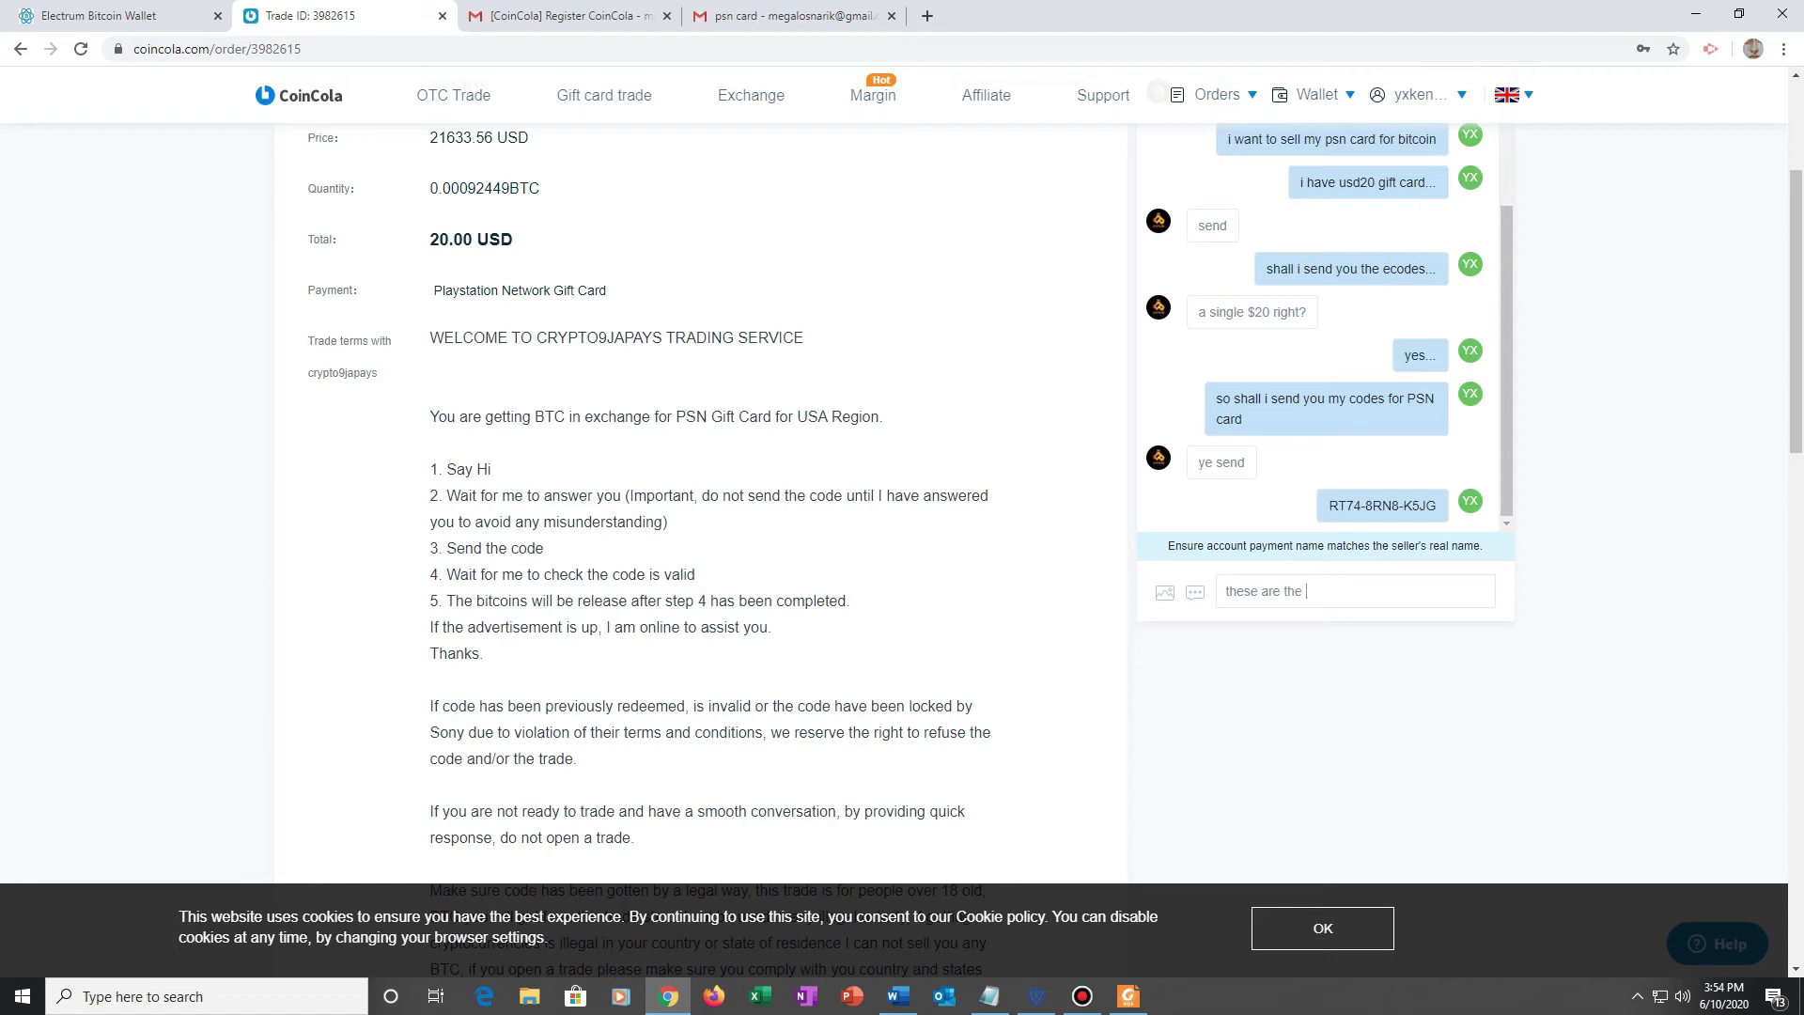
{"action": "type", "text": "codes could you please verify..."}
{"action": "key", "text": "Return"}
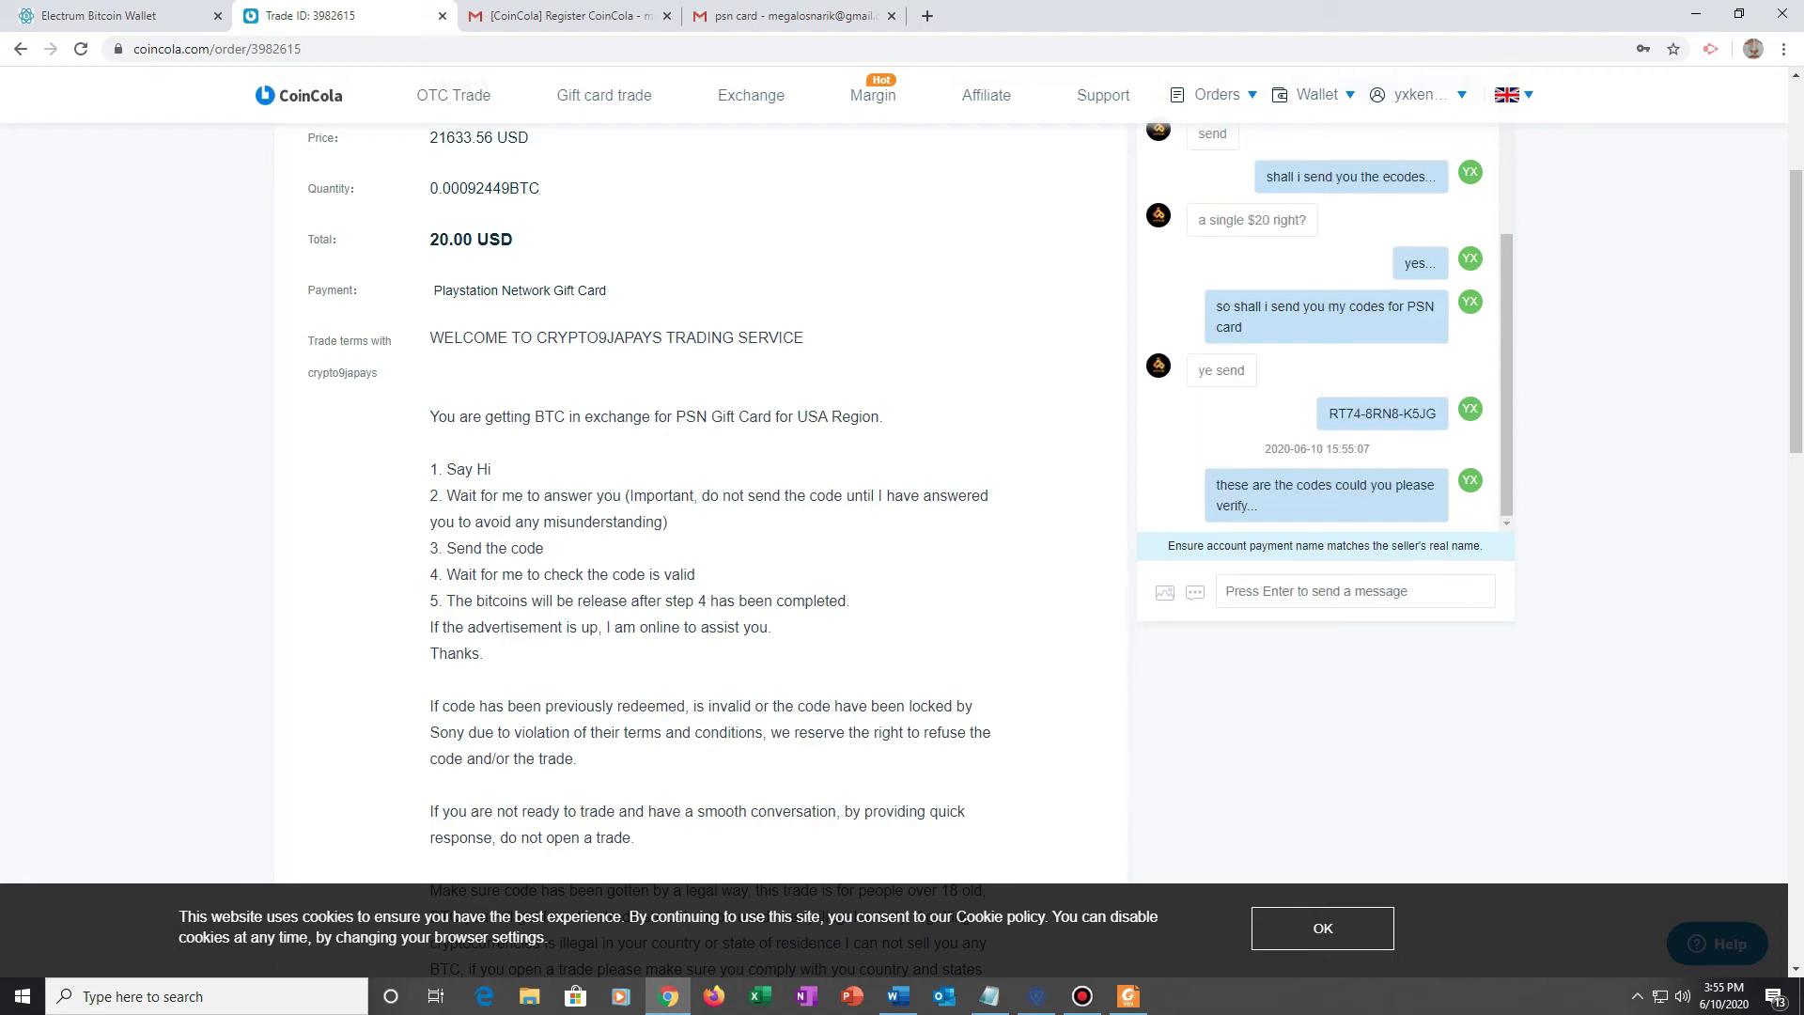
{"action": "scroll", "coordinate": [902, 507], "scroll_direction": "up", "scroll_amount": 3}
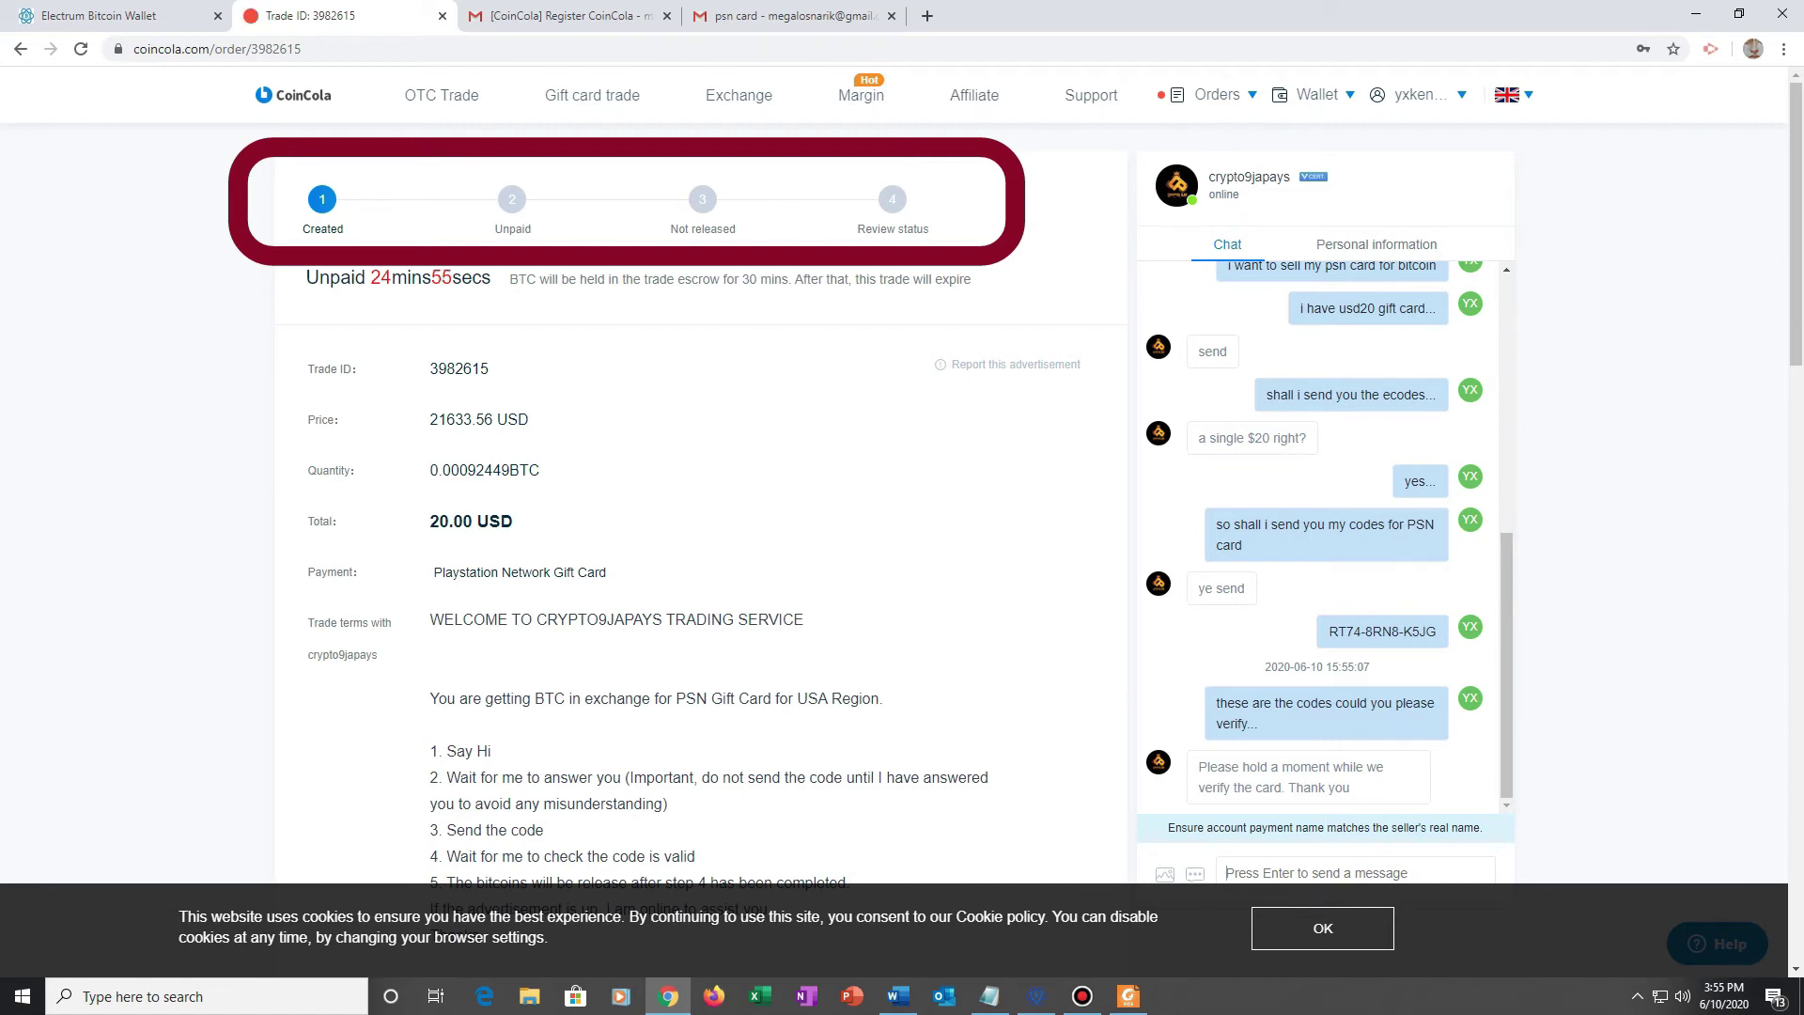
Step: Open the vendor's profile in a new tab and check its 138 Trusted by count and 99% rating
{"action": "scroll", "coordinate": [902, 563], "scroll_direction": "down", "scroll_amount": 1}
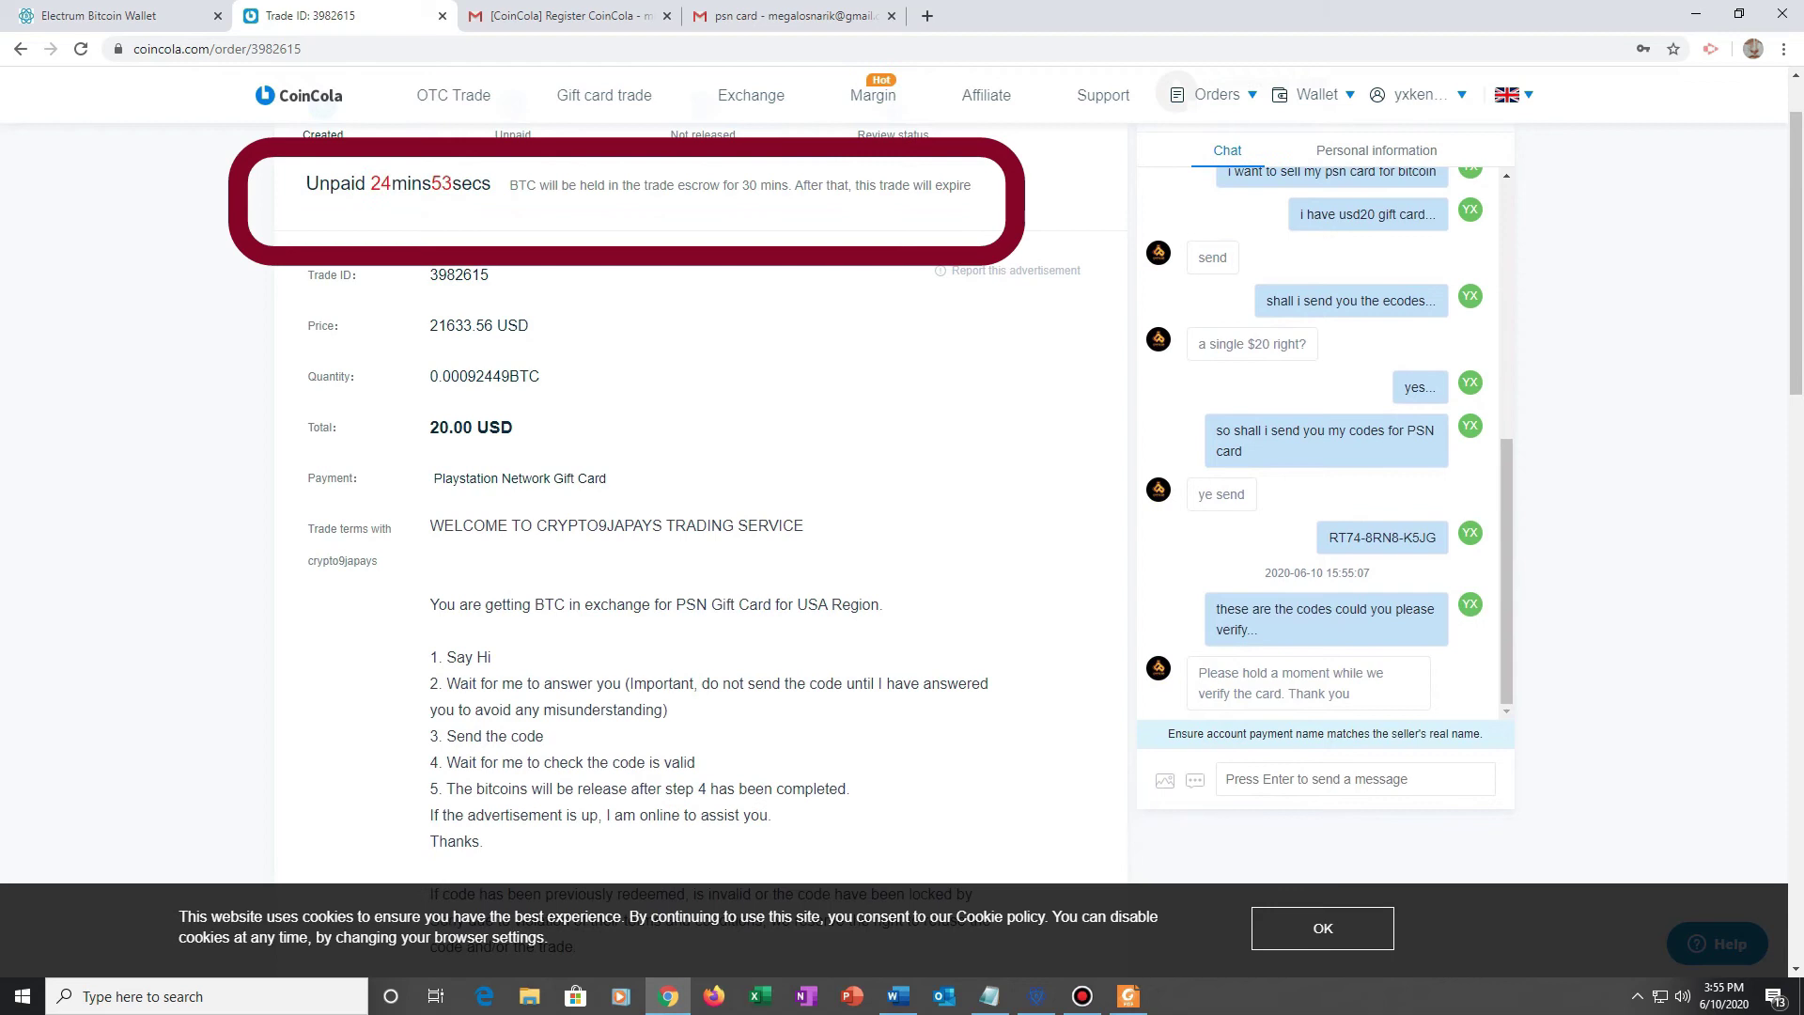
{"action": "scroll", "coordinate": [902, 564], "scroll_direction": "up", "scroll_amount": 1}
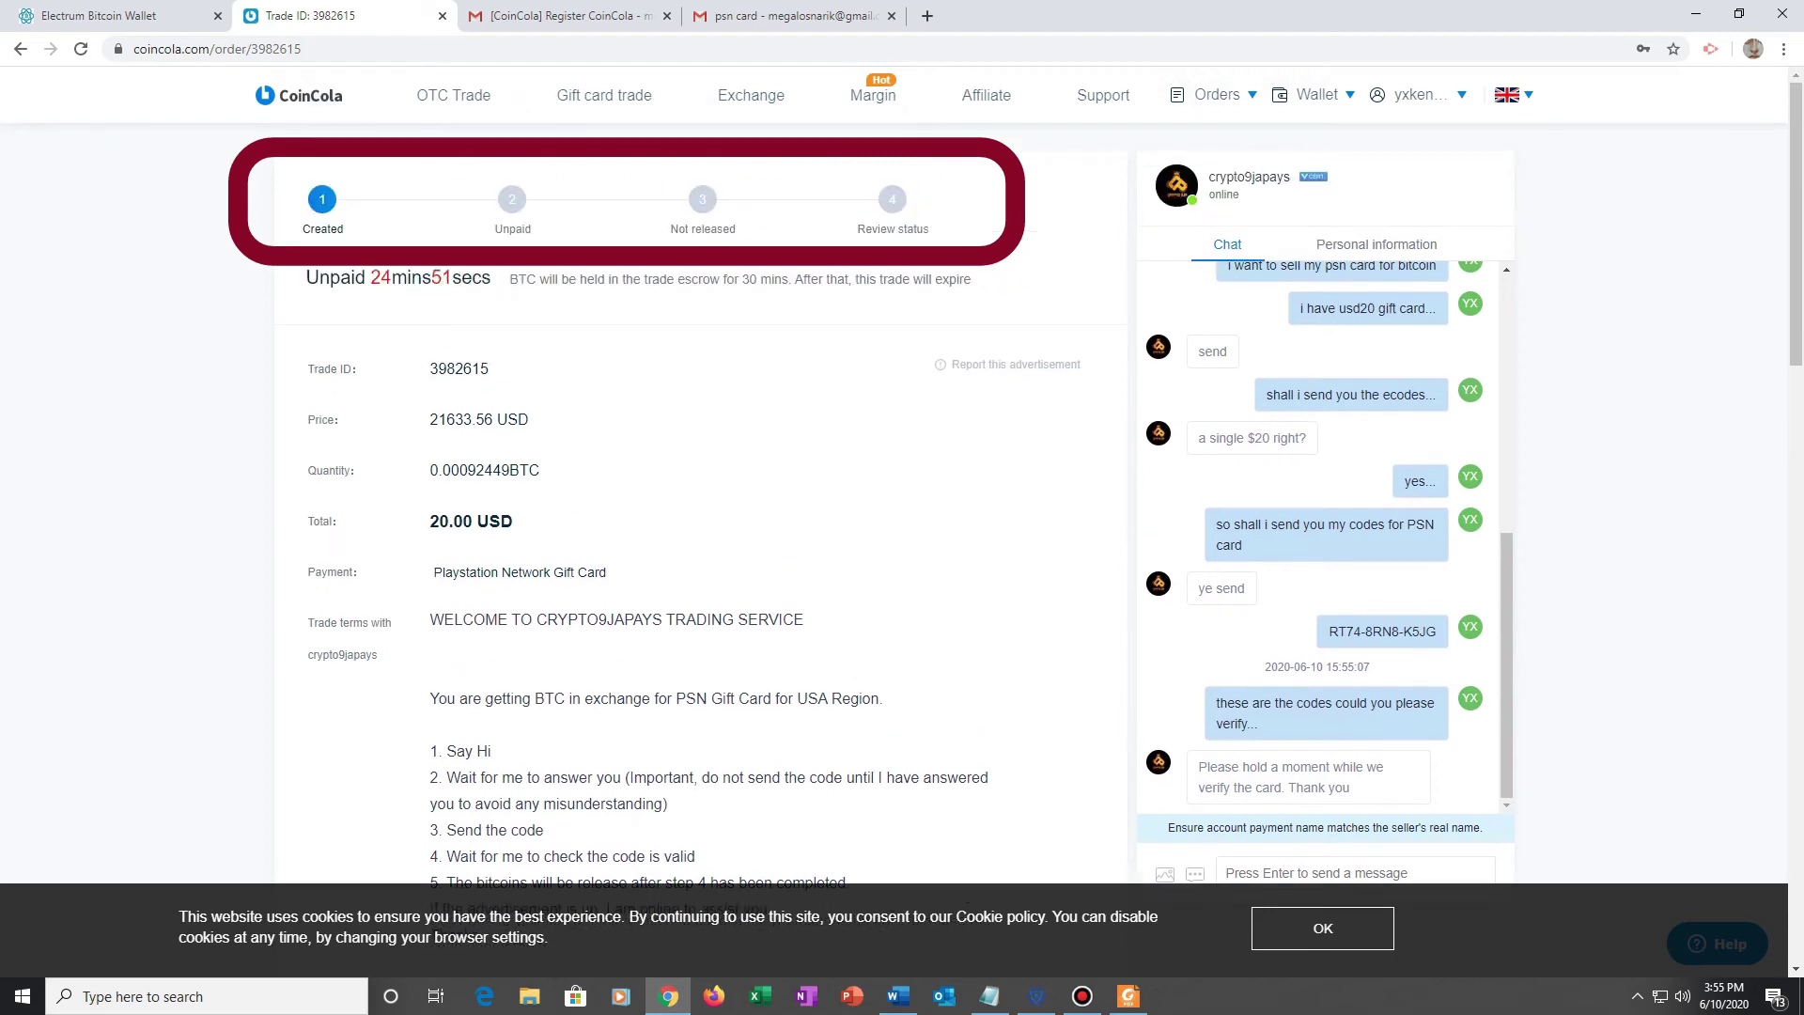
{"action": "right_click", "coordinate": [1174, 185]}
{"action": "left_click", "coordinate": [1246, 195]}
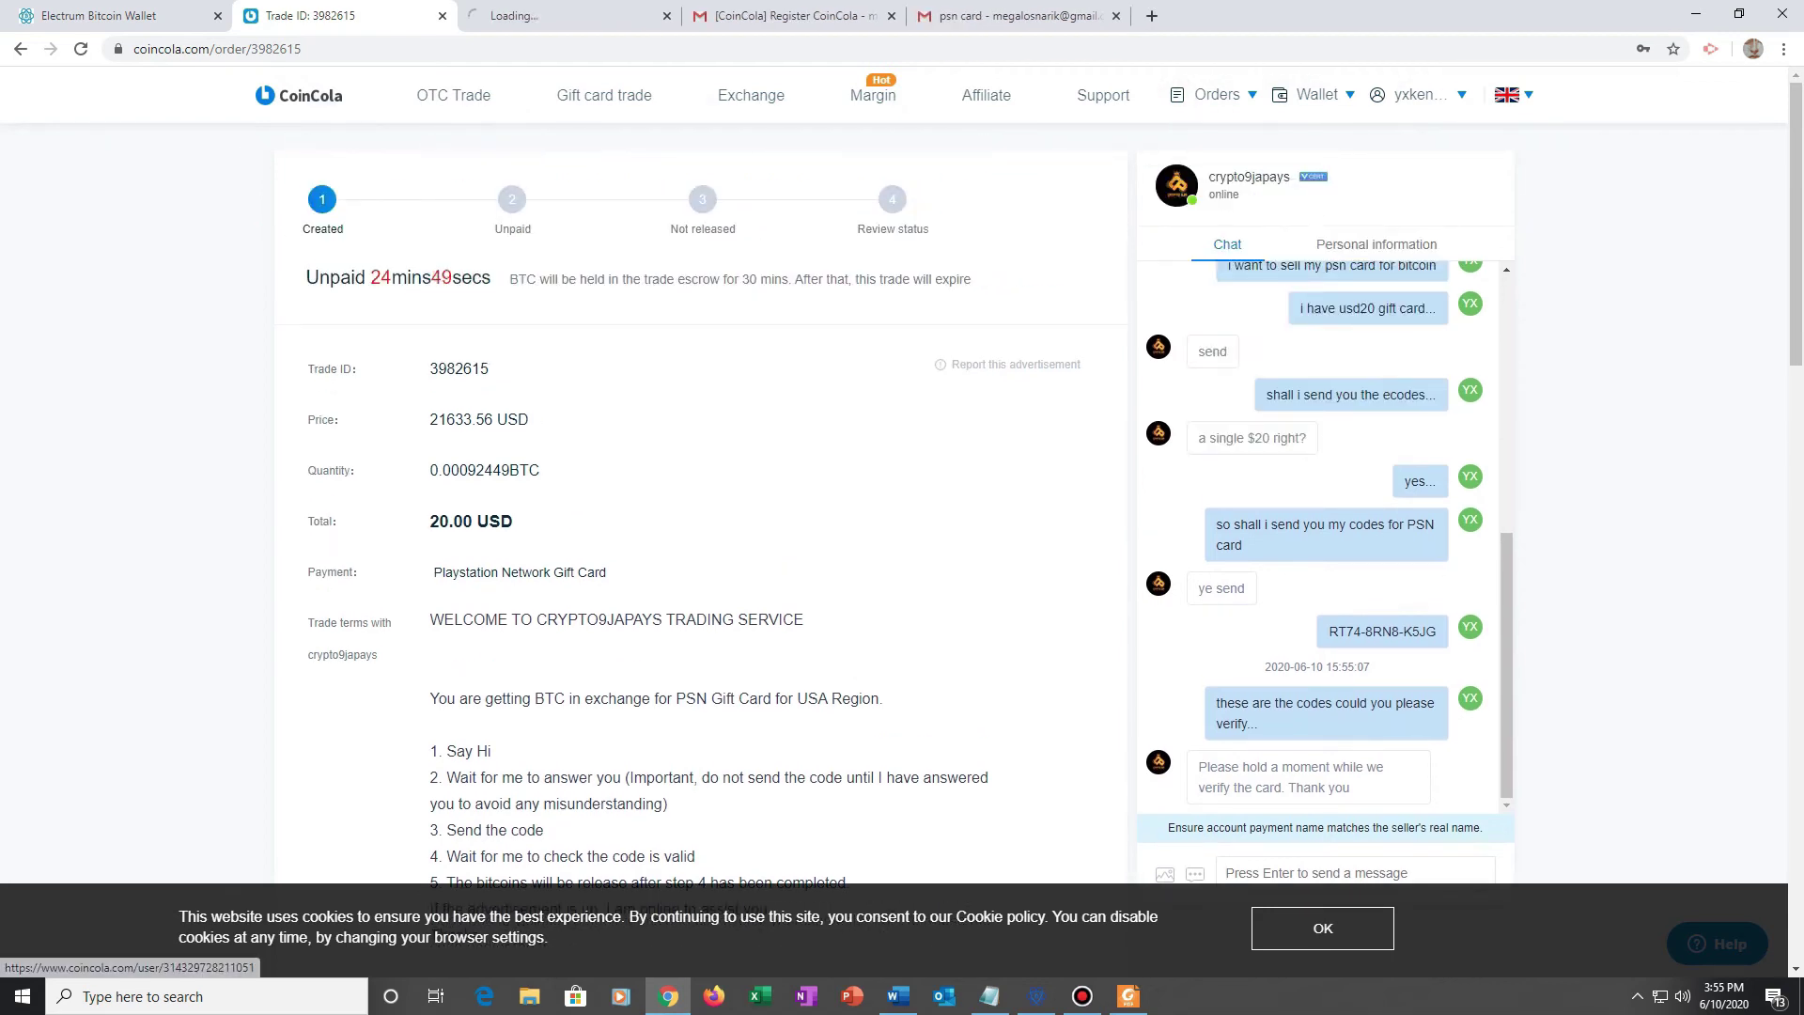
{"action": "key", "text": "ctrl+Tab"}
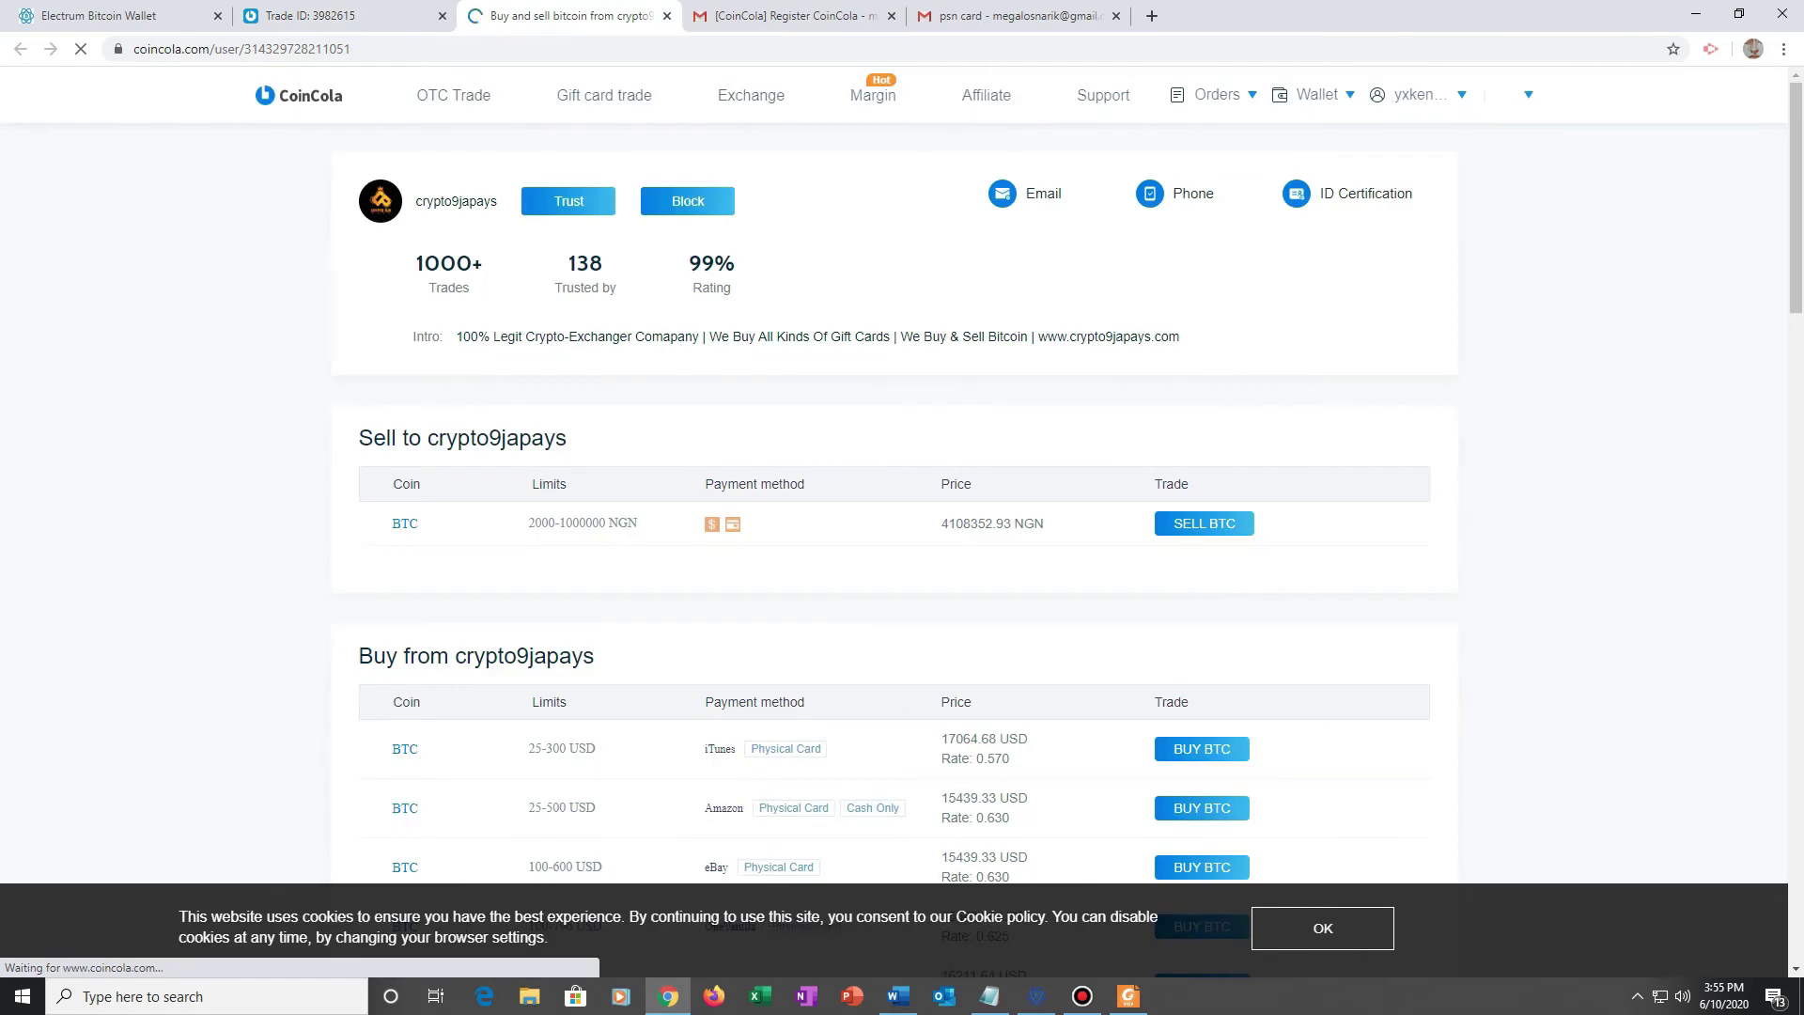
{"action": "left_click_drag", "start_coordinate": [568, 256], "coordinate": [616, 293]}
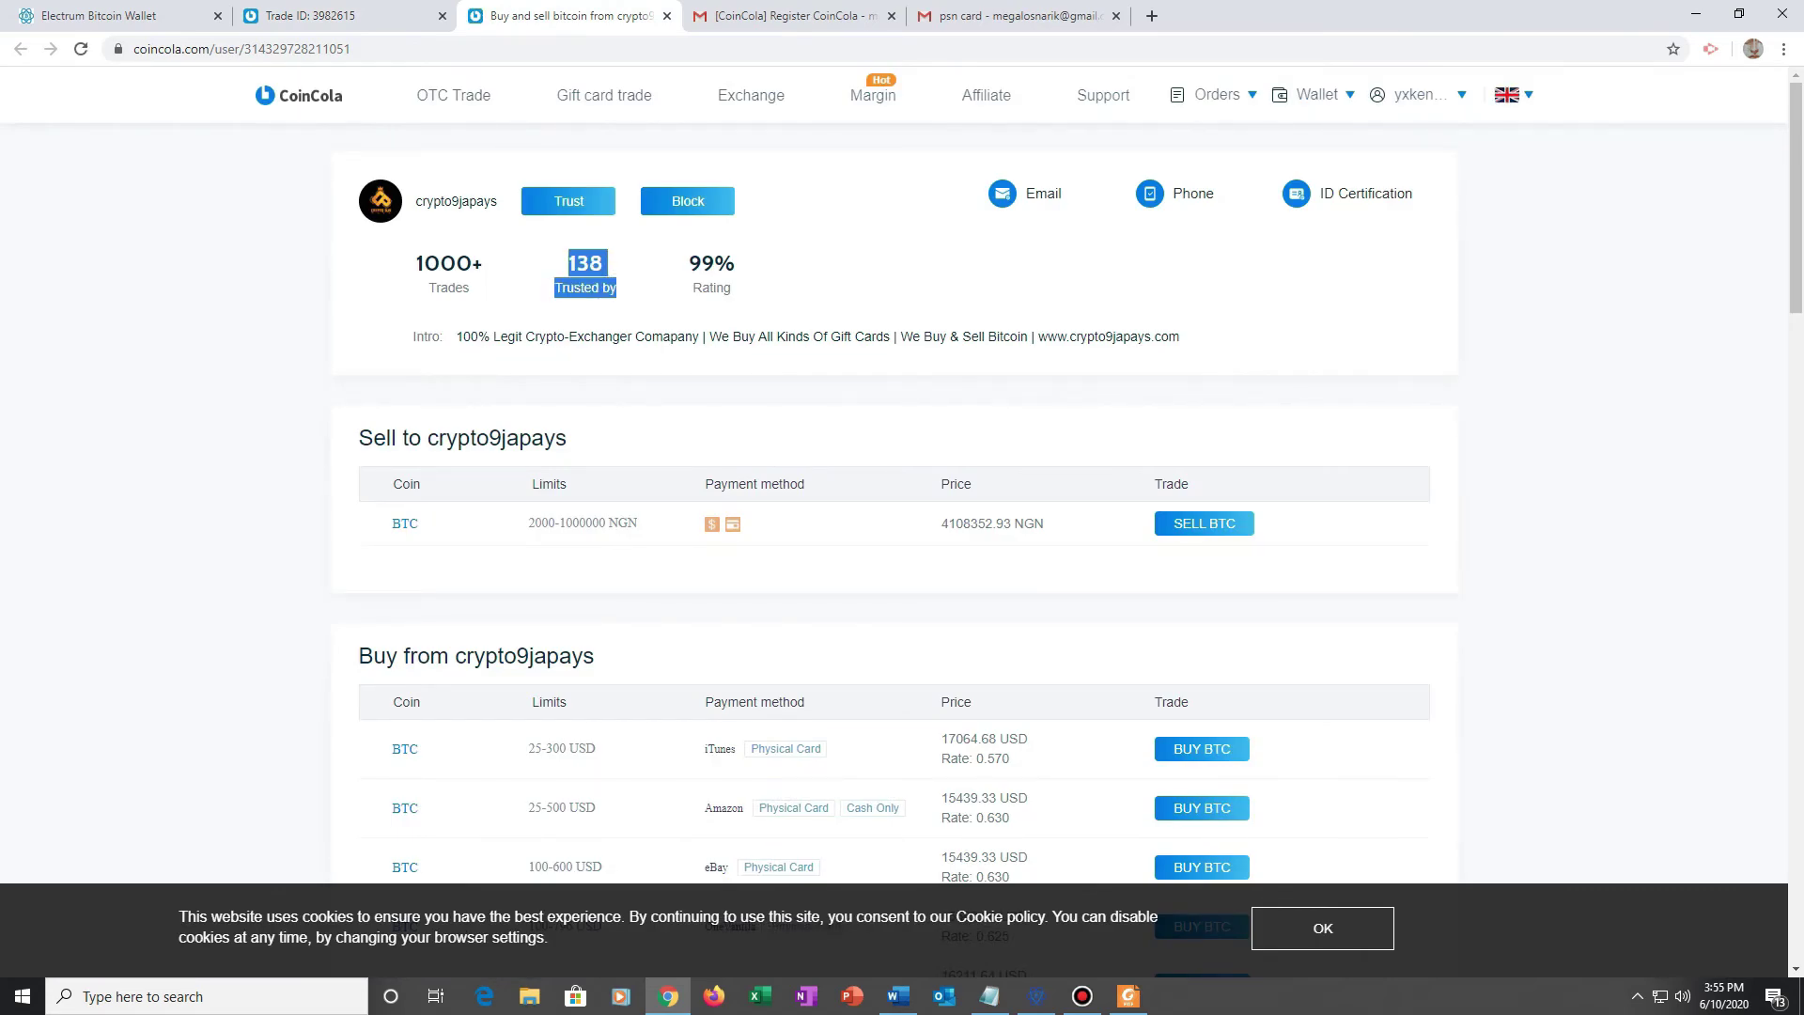
{"action": "left_click_drag", "start_coordinate": [736, 263], "coordinate": [715, 263]}
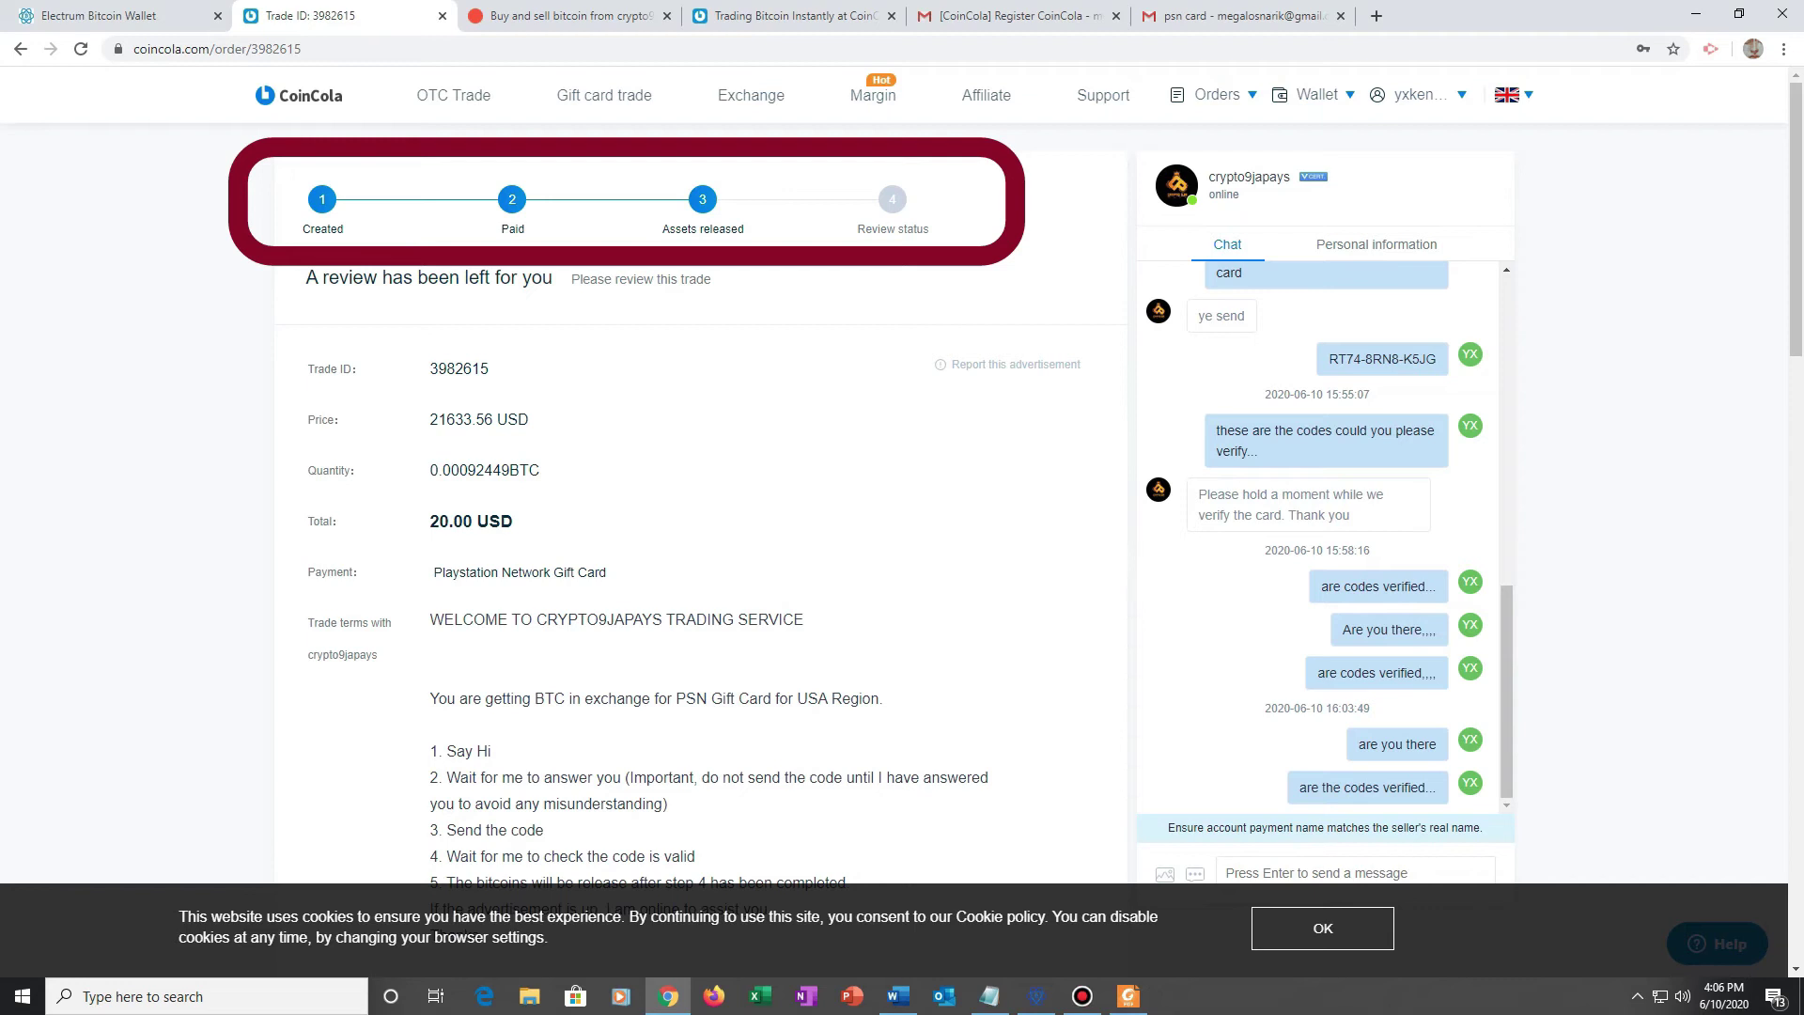
Step: Check the trade's Paid and Review steps, then note the OTC wallet's total balance and USD value
{"action": "left_click_drag", "start_coordinate": [856, 229], "coordinate": [929, 229]}
{"action": "left_click", "coordinate": [512, 229]}
{"action": "double_click", "coordinate": [512, 229]}
{"action": "key", "text": "alt+Left"}
{"action": "left_click_drag", "start_coordinate": [469, 198], "coordinate": [686, 202]}
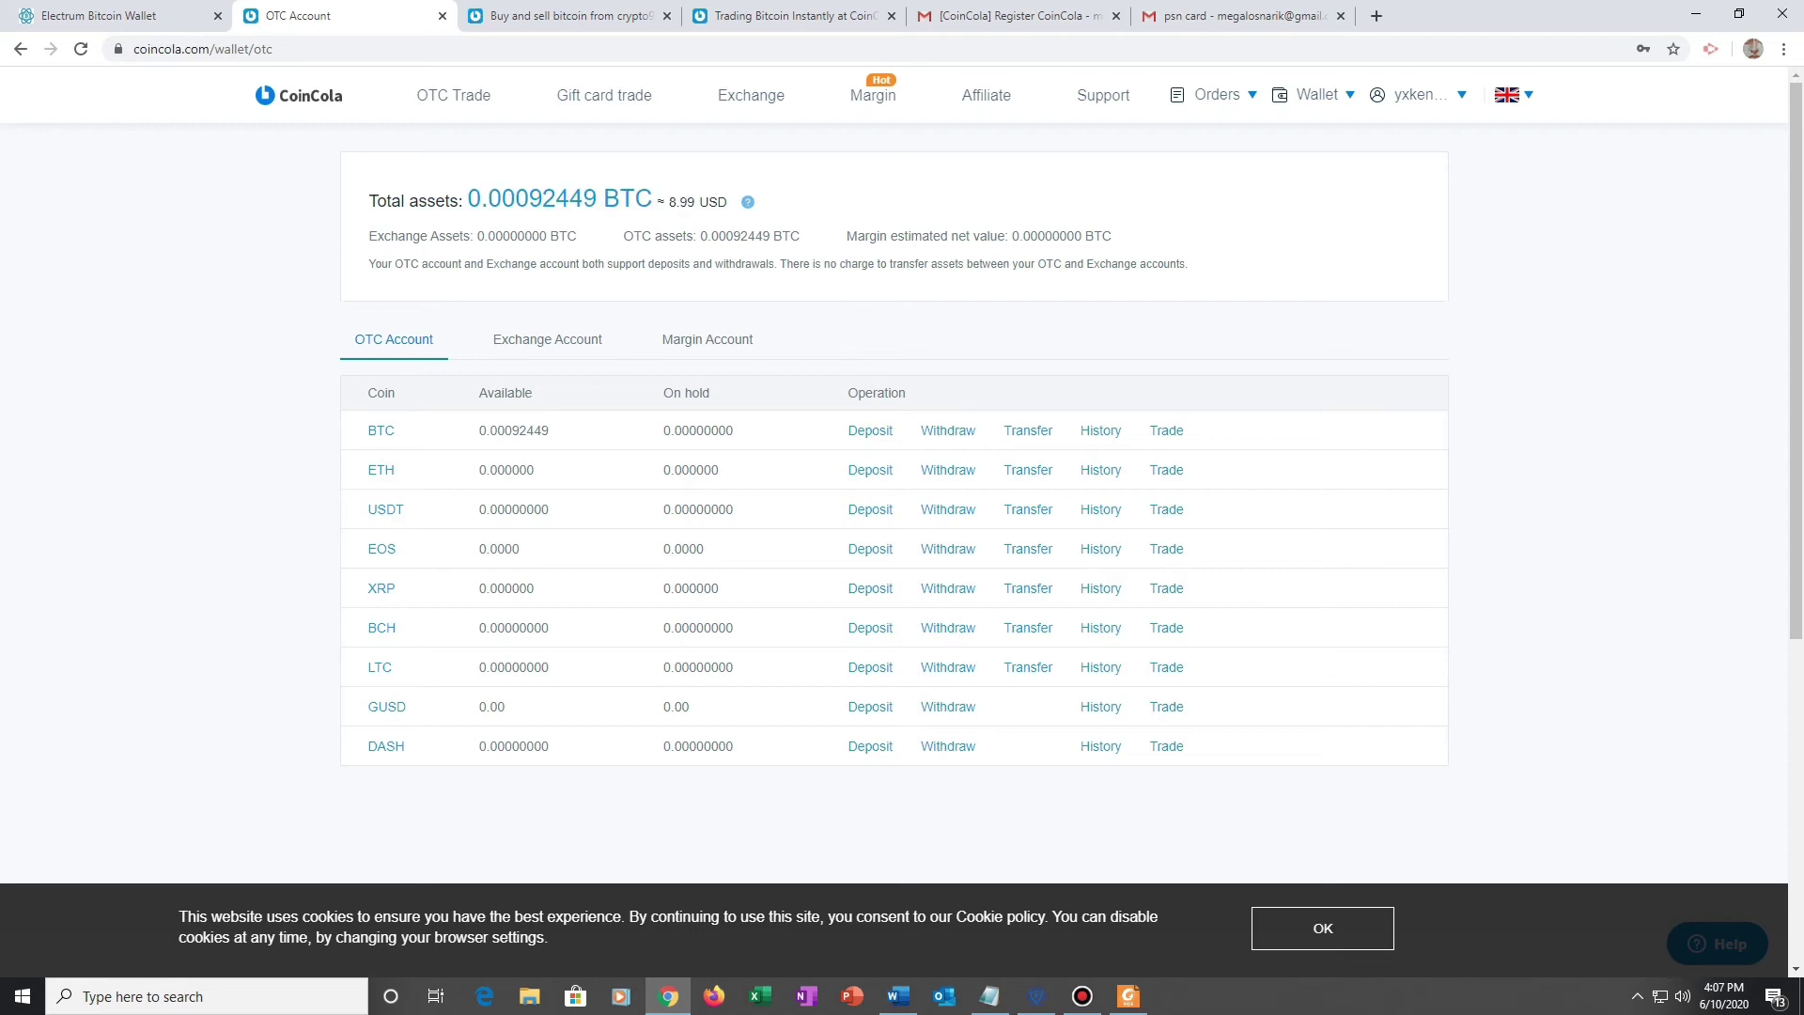
{"action": "left_click_drag", "start_coordinate": [678, 202], "coordinate": [736, 202]}
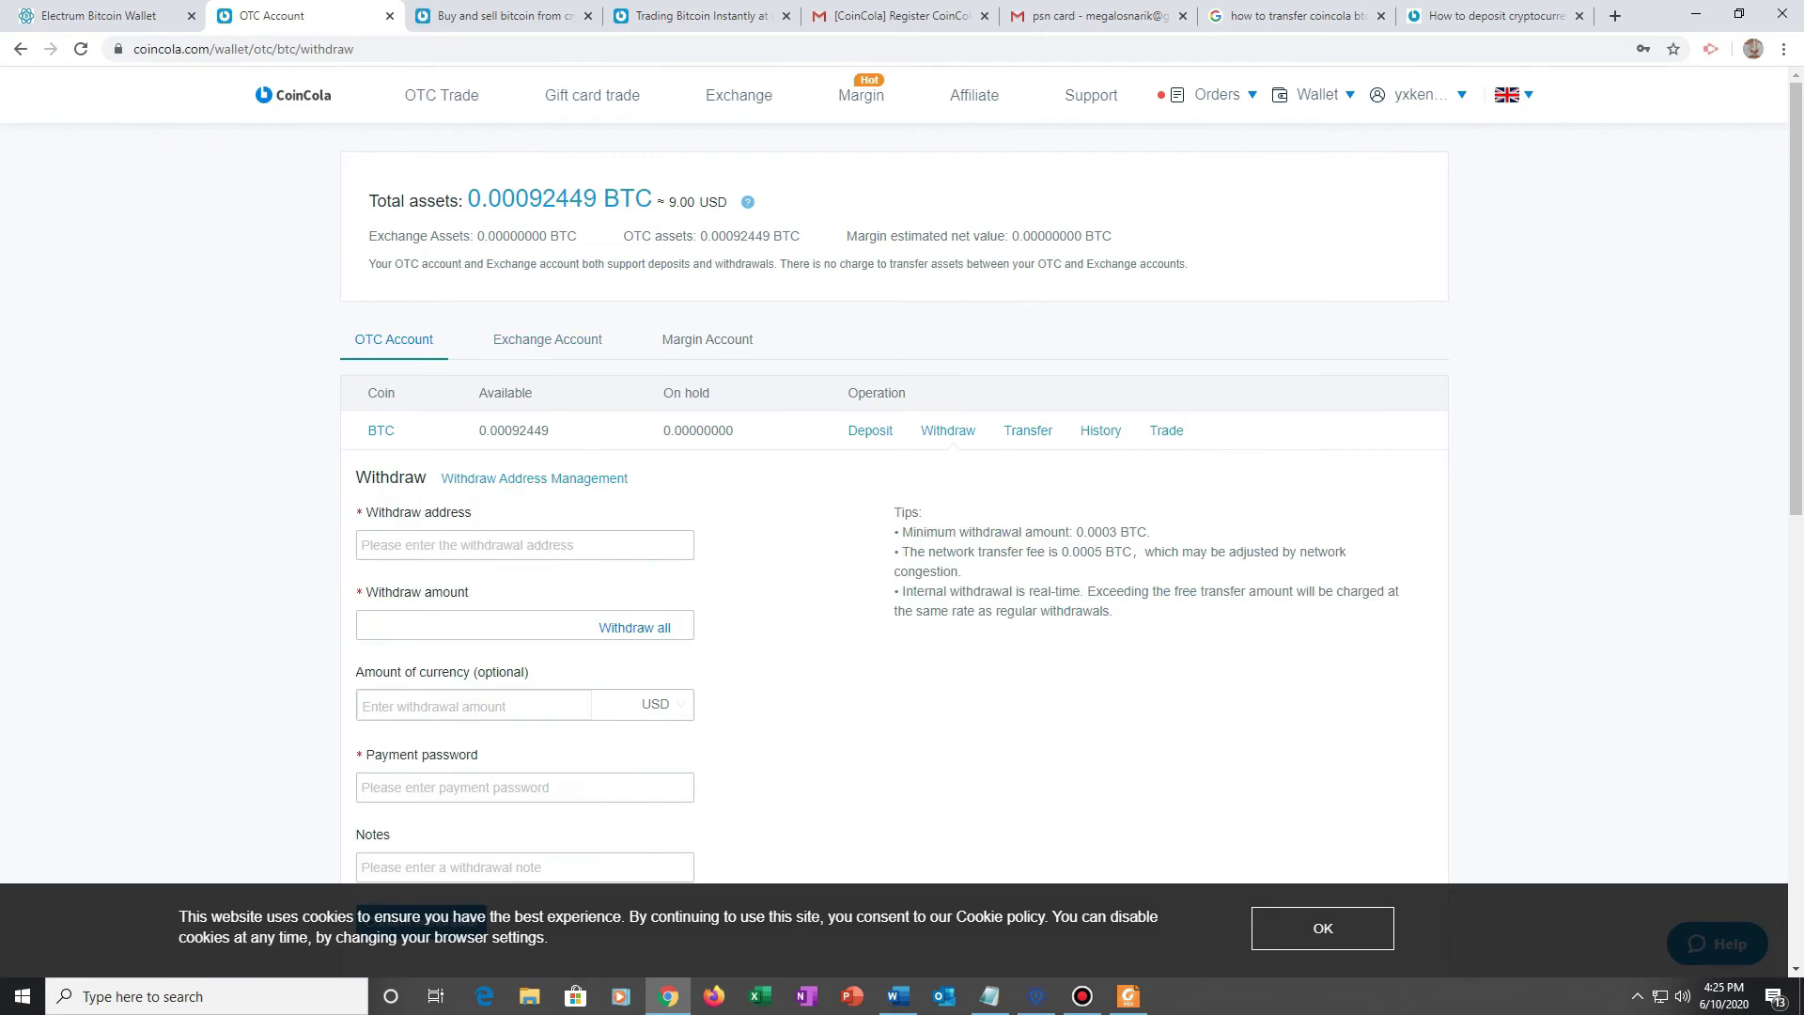
Step: Paste the Electrum wallet's receiving address into CoinCola's withdrawal address field
{"action": "left_click", "coordinate": [524, 544]}
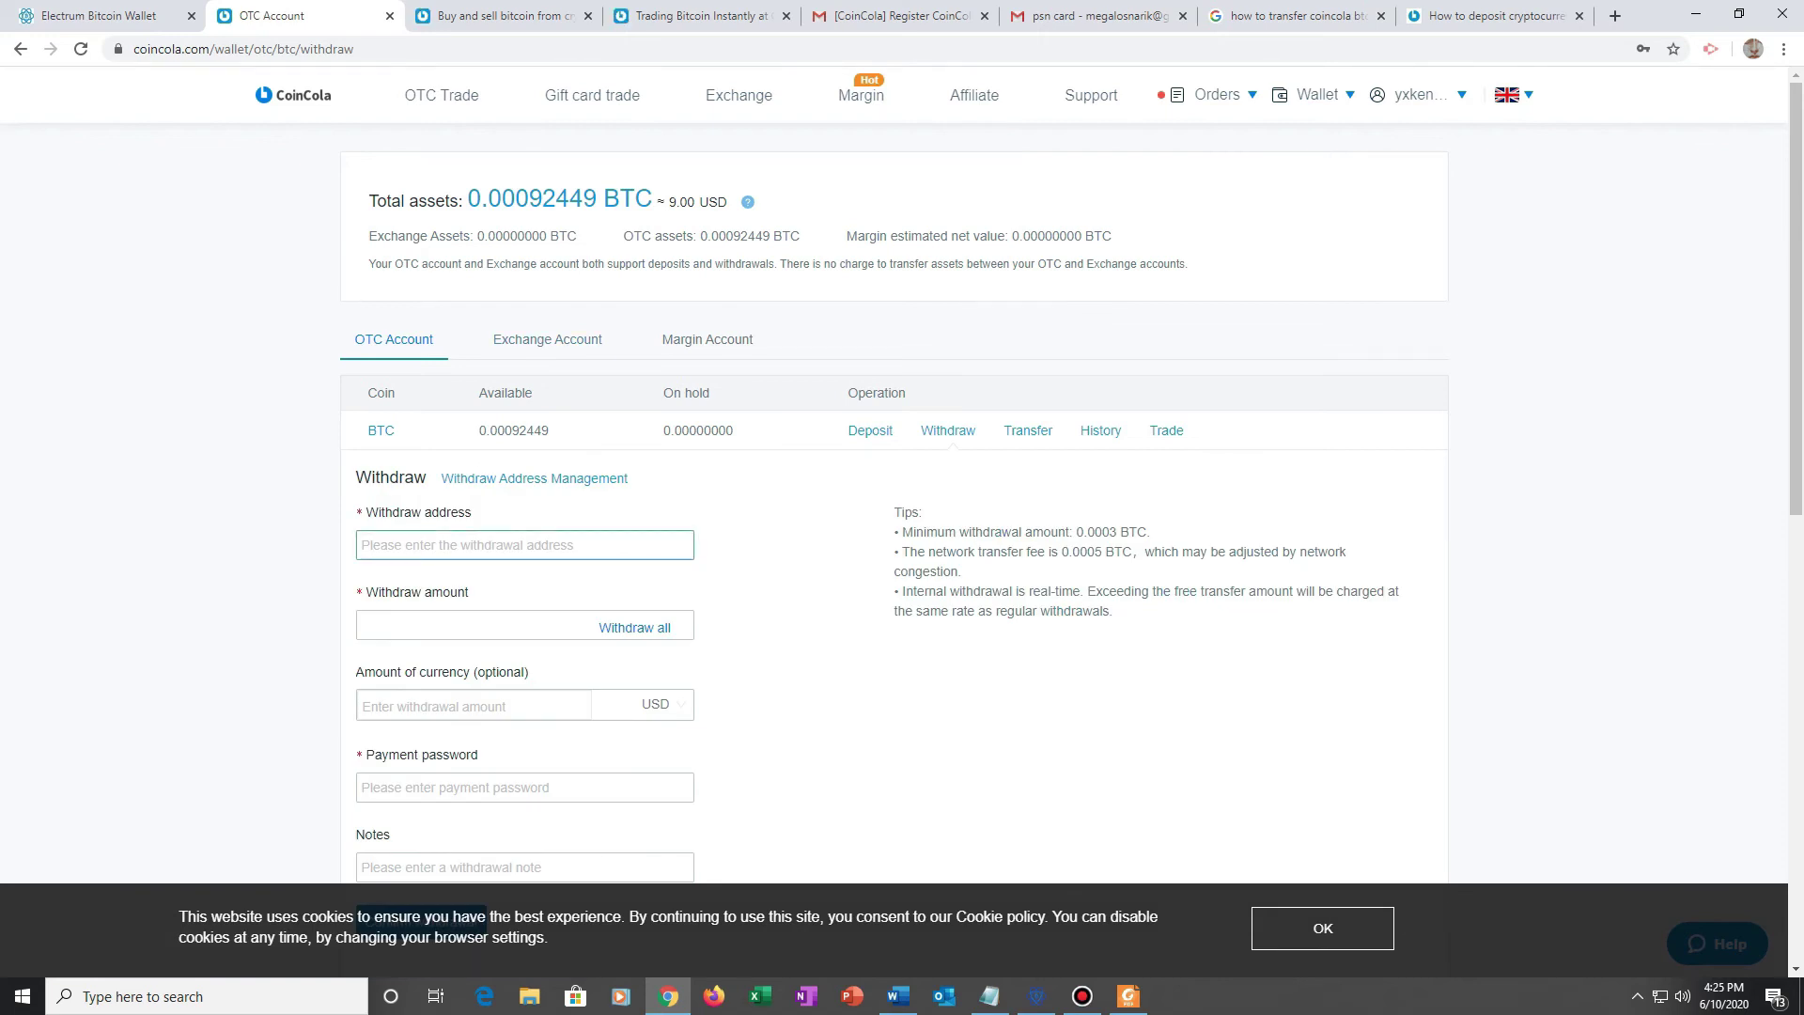
{"action": "scroll", "coordinate": [524, 545], "scroll_direction": "down", "scroll_amount": 1}
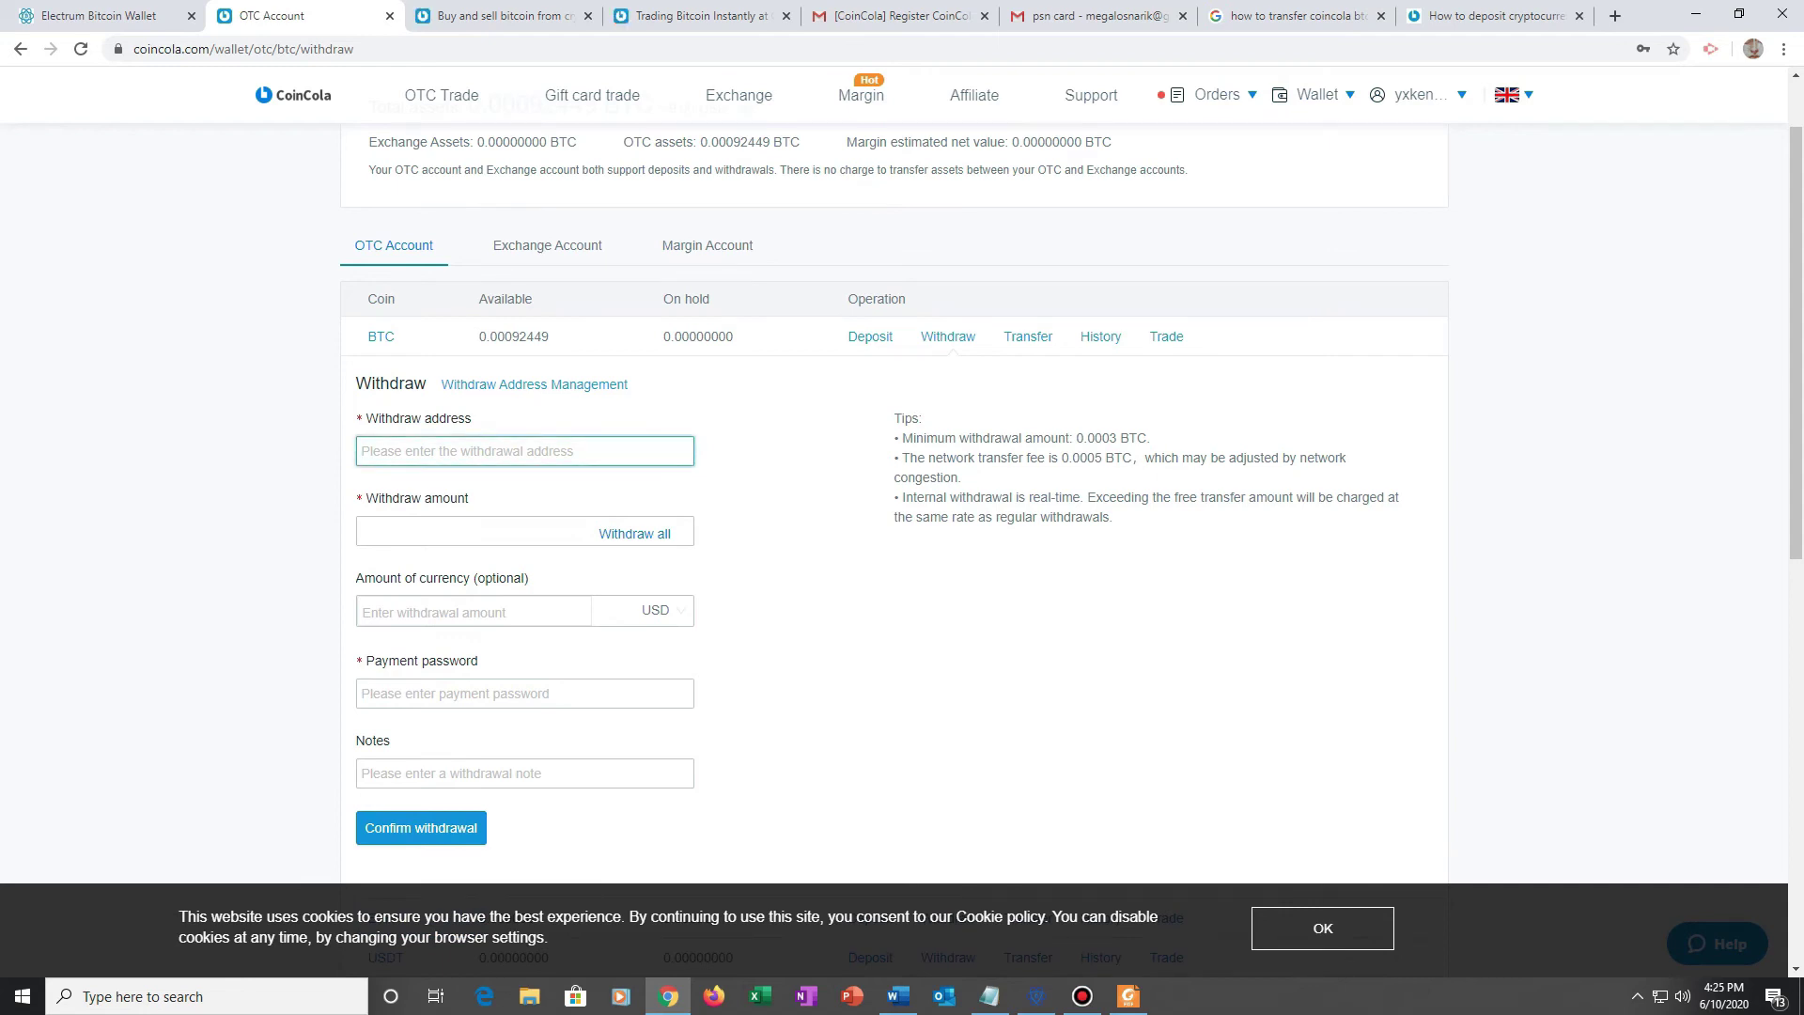
{"action": "left_click", "coordinate": [1037, 996]}
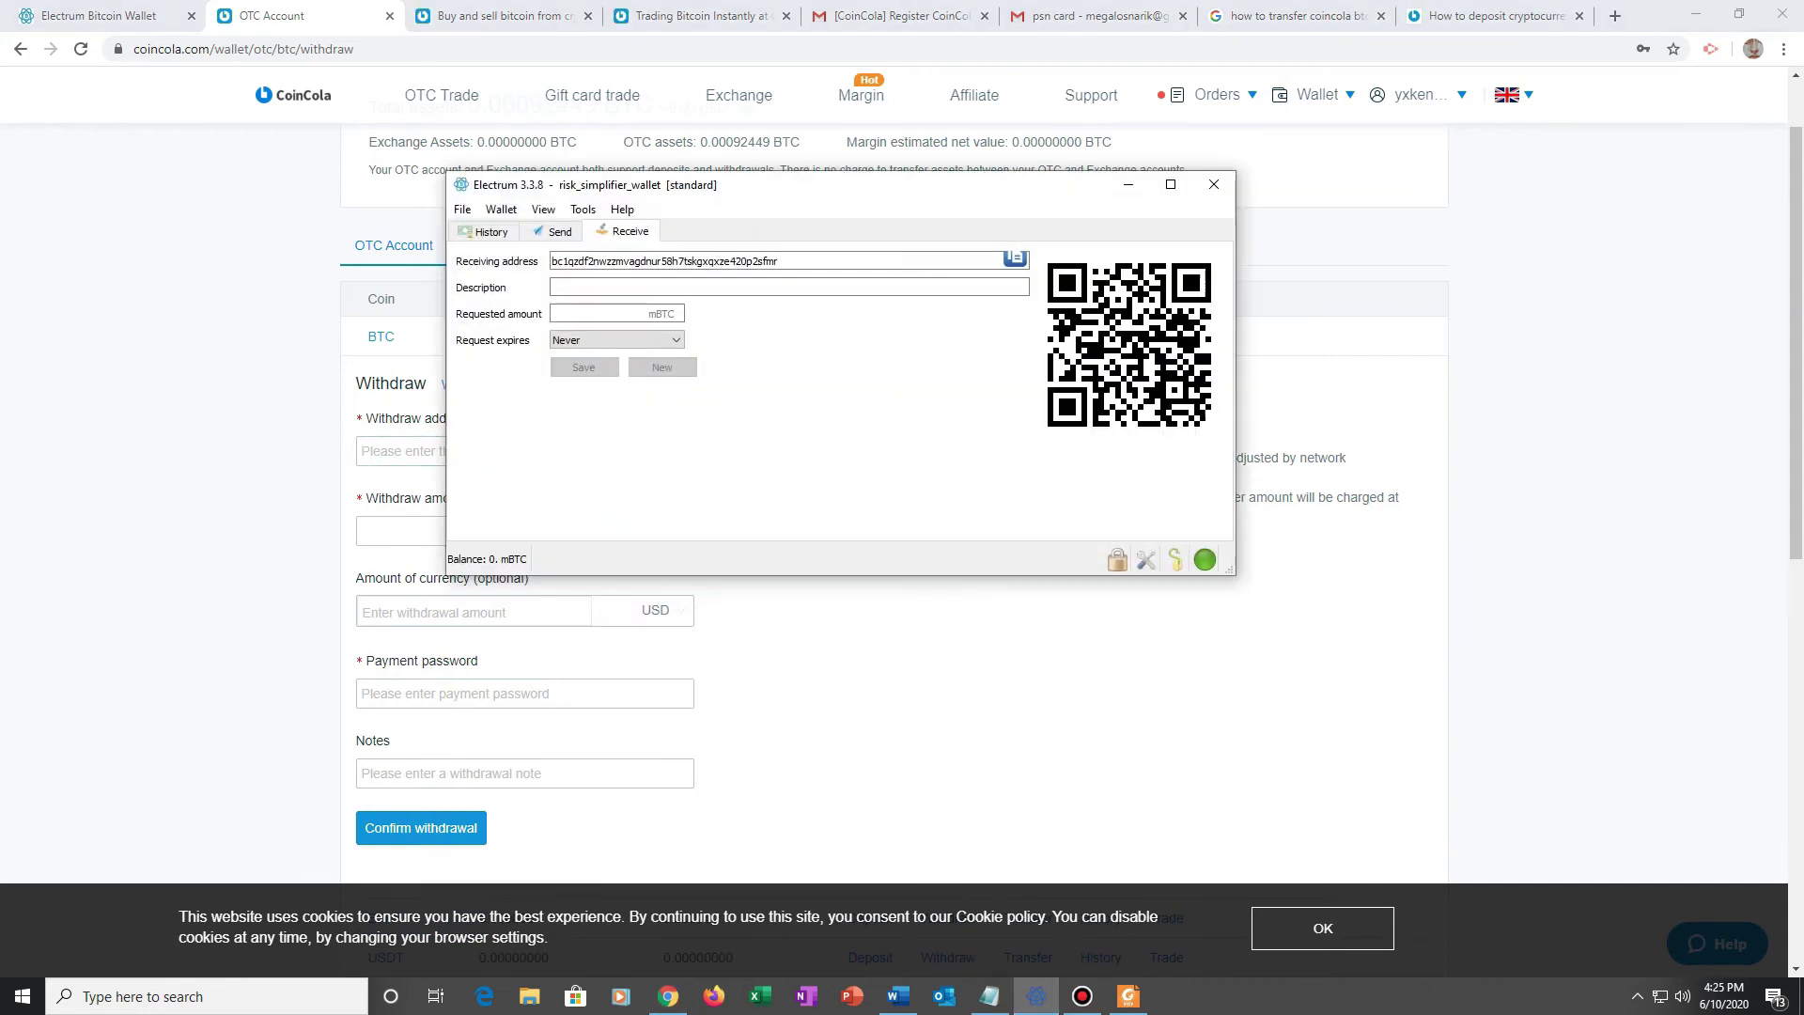
{"action": "left_click_drag", "start_coordinate": [778, 261], "coordinate": [708, 261]}
{"action": "double_click", "coordinate": [708, 262]}
{"action": "left_click", "coordinate": [707, 262]}
{"action": "double_click", "coordinate": [707, 261]}
{"action": "key", "text": "ctrl+c"}
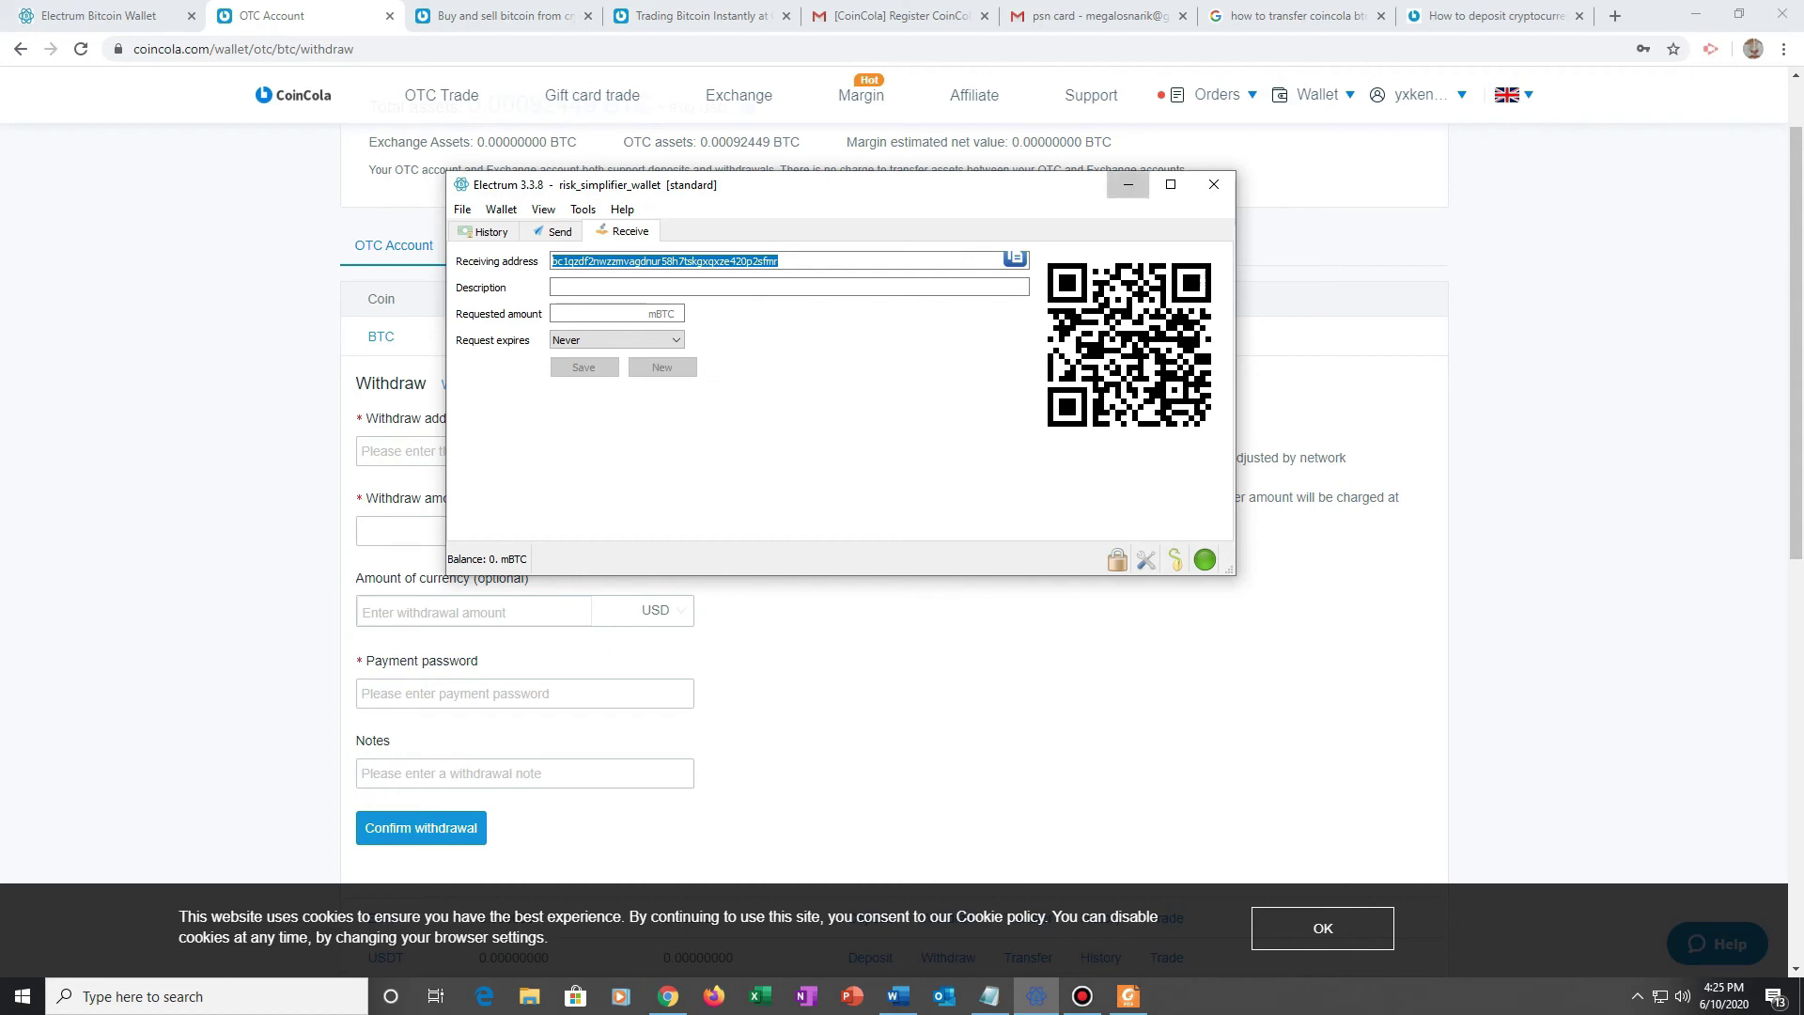
{"action": "left_click", "coordinate": [1128, 184]}
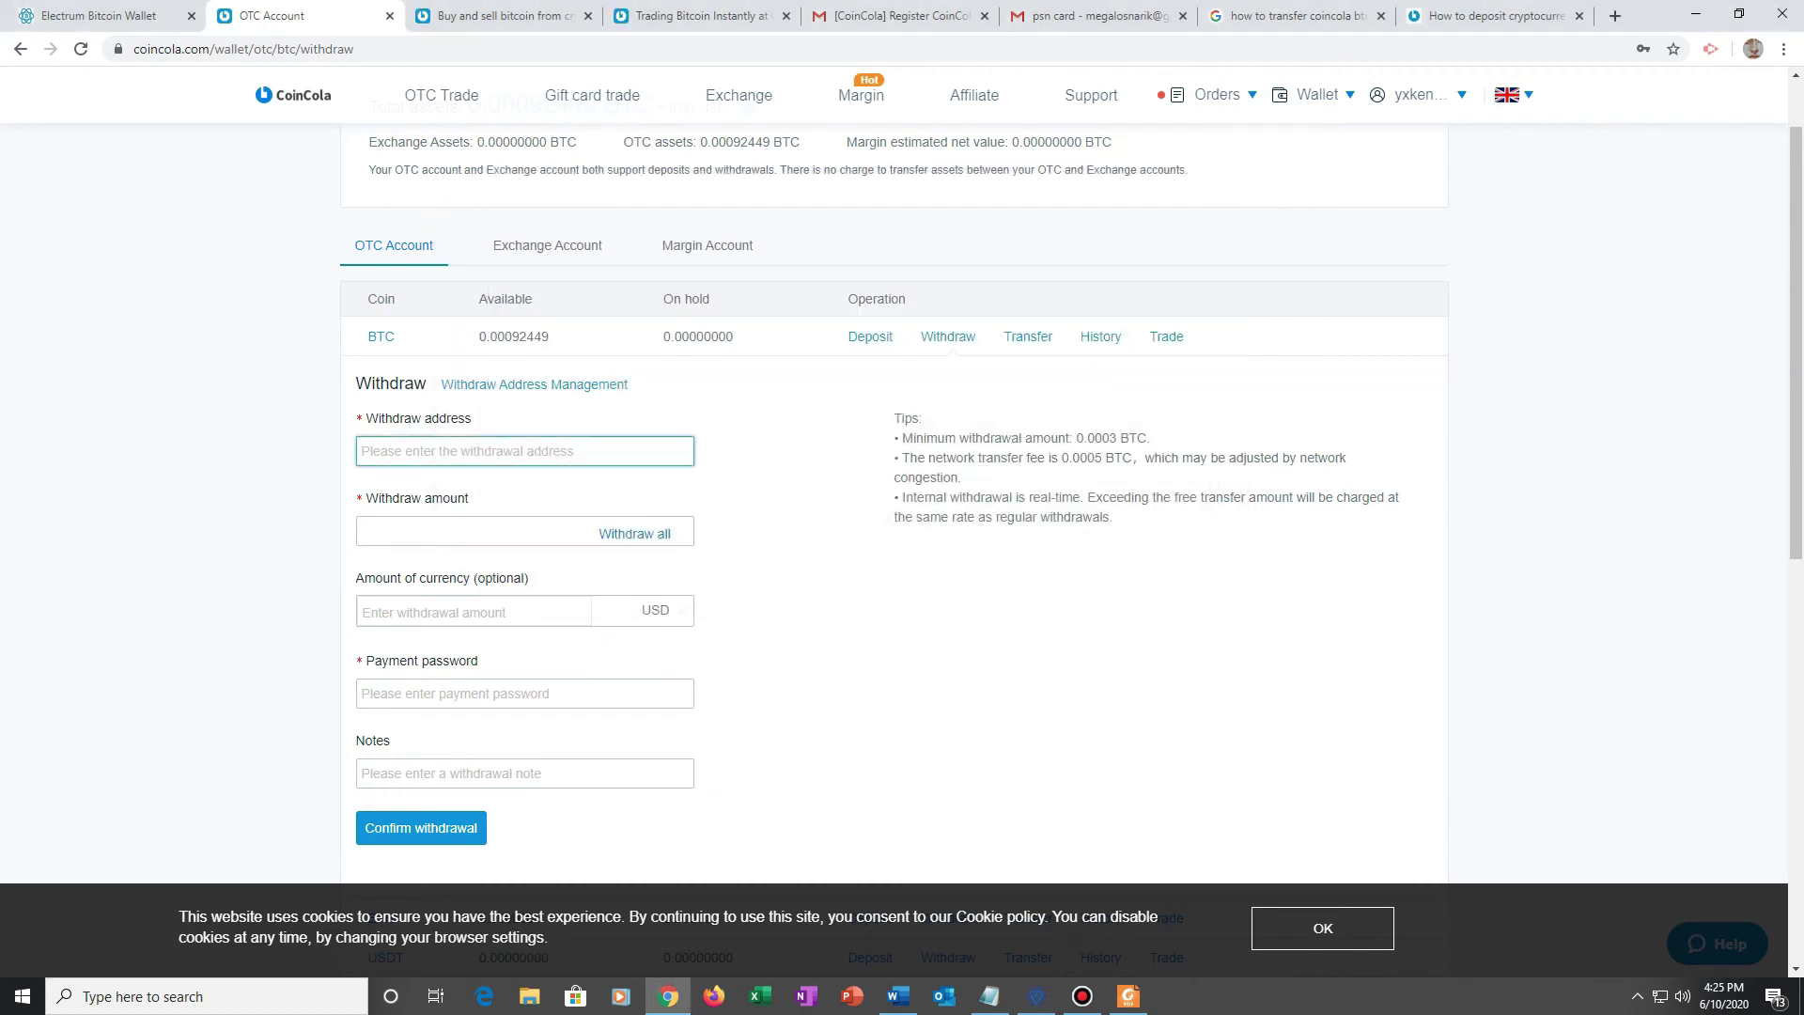
{"action": "key", "text": "ctrl+v"}
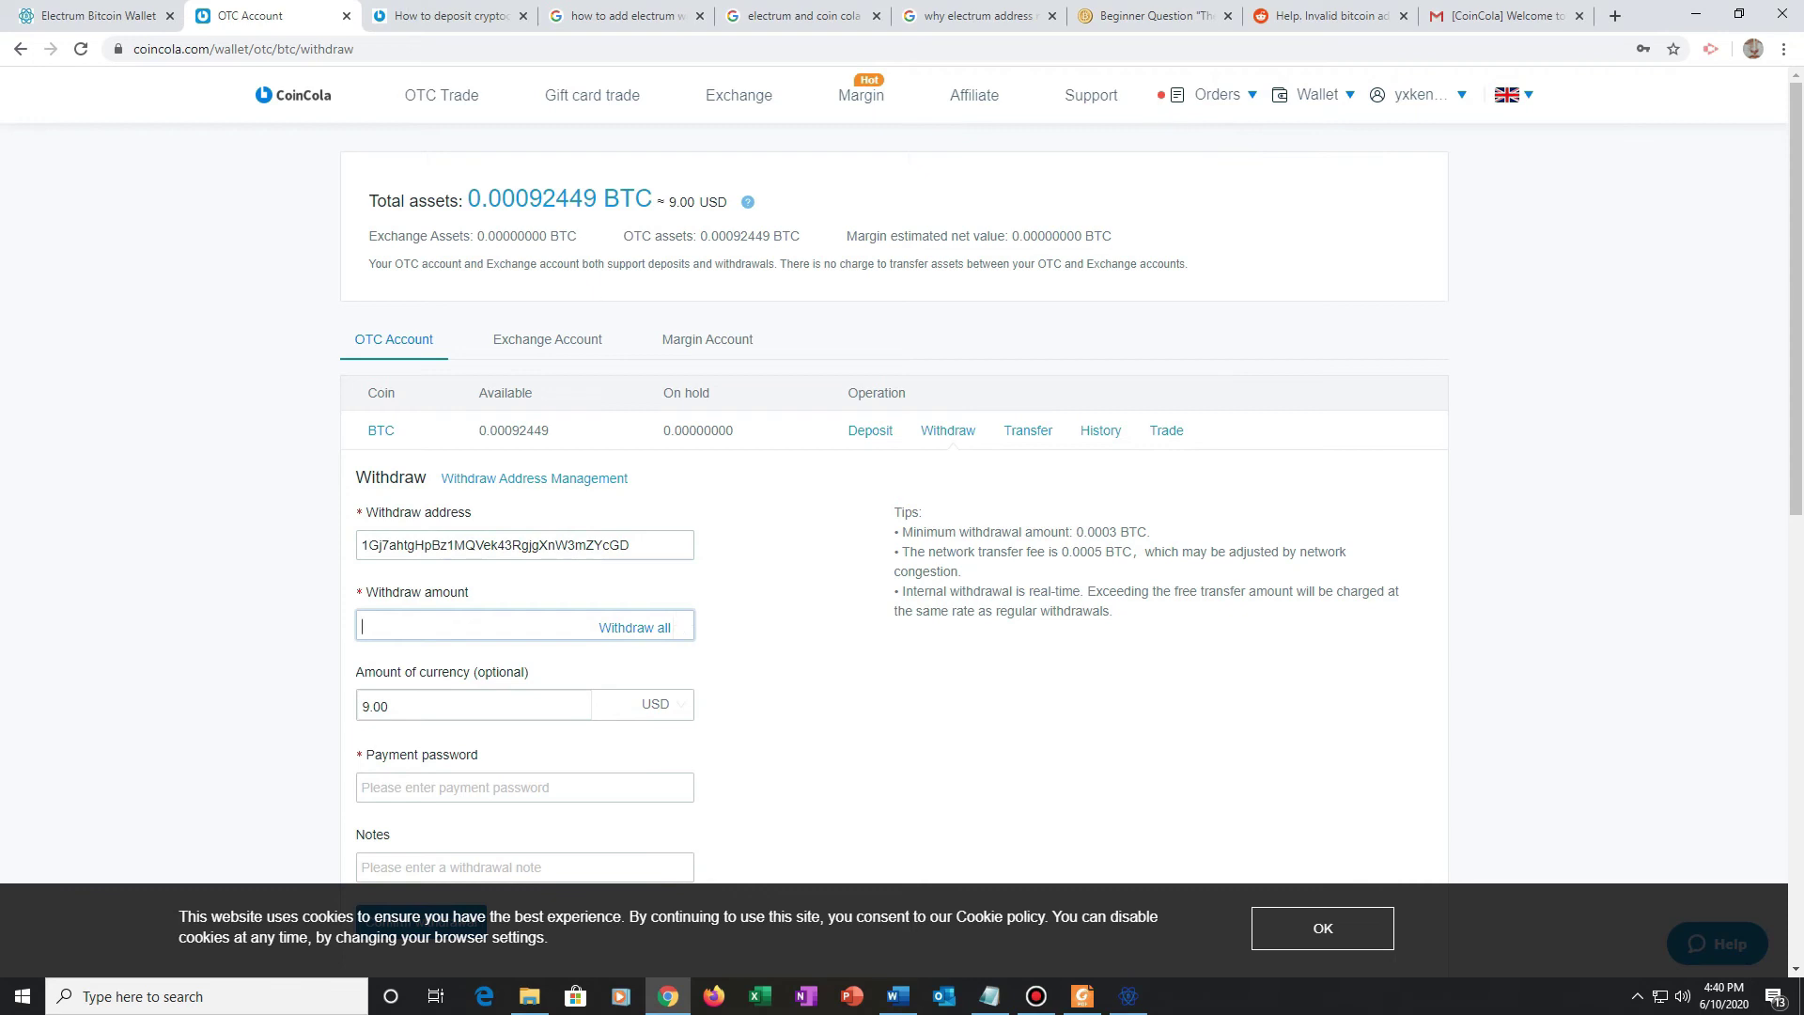
Step: Try small withdrawal amounts, then paste the full 0.00092449 BTC balance as the amount
{"action": "key", "text": "Up"}
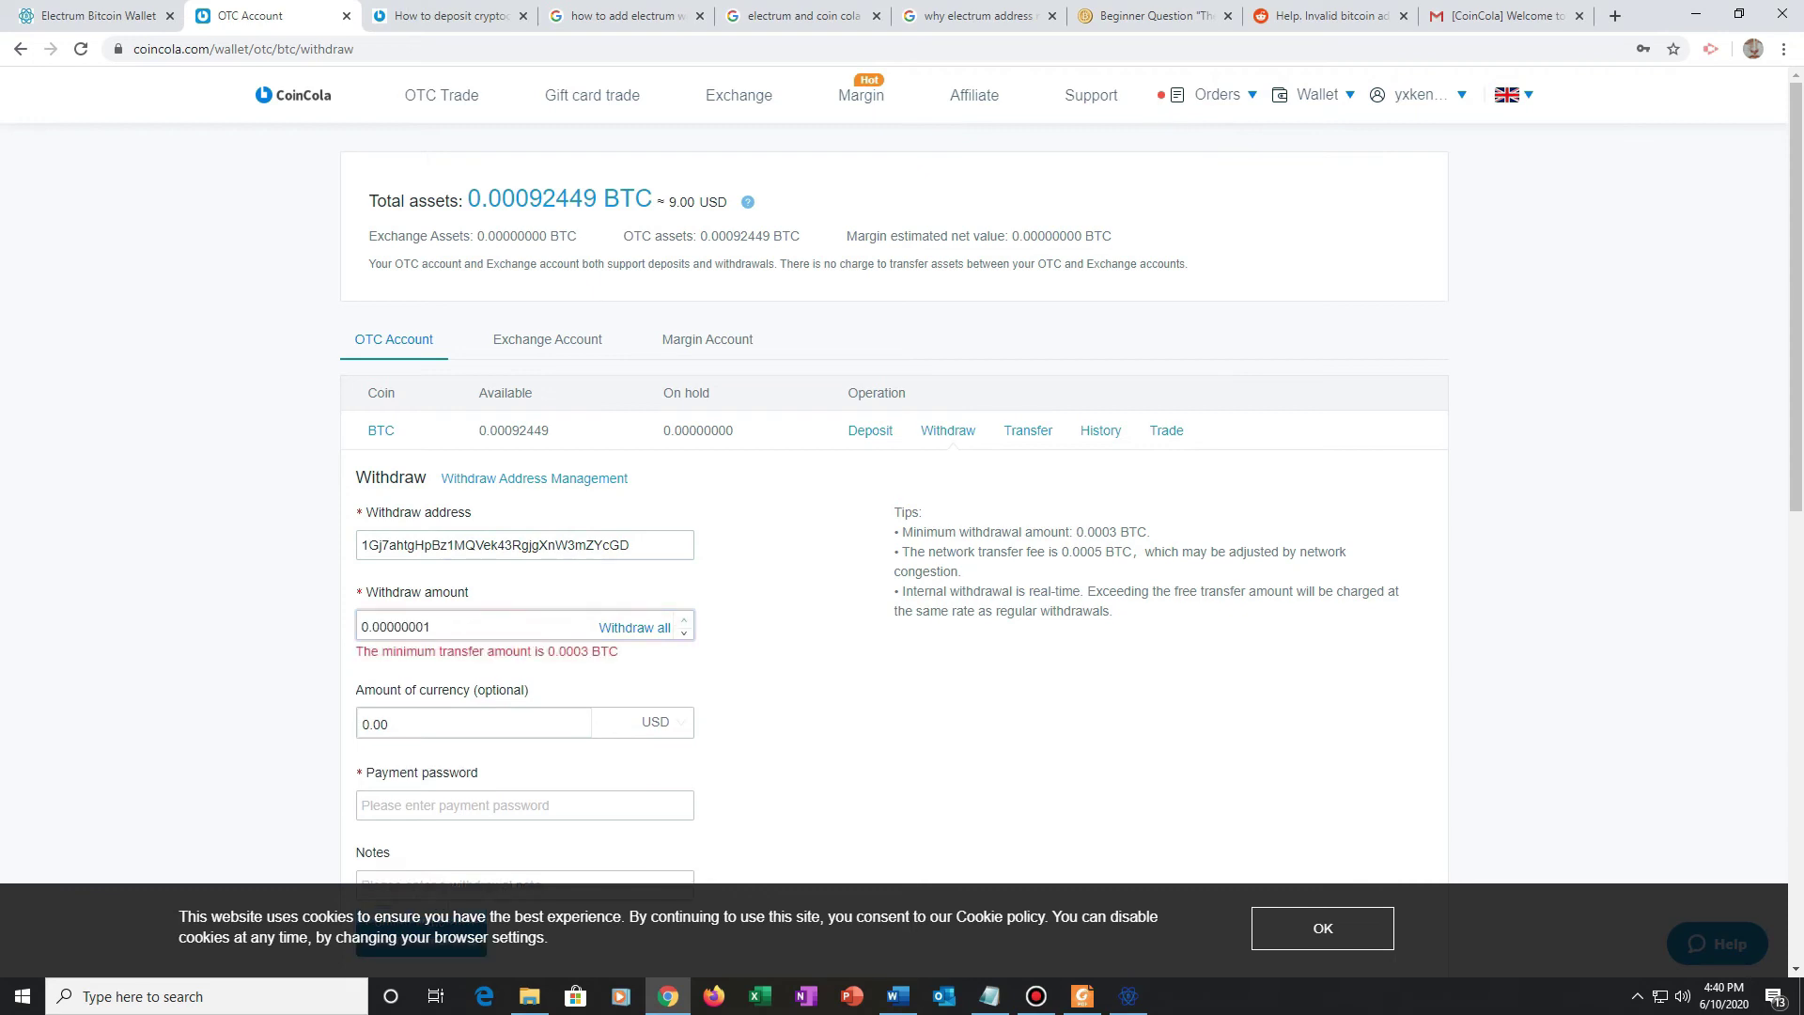
{"action": "key", "text": "Up"}
{"action": "key", "text": "BackSpace"}
{"action": "key", "text": "BackSpace"}
{"action": "key", "text": "BackSpace"}
{"action": "key", "text": "BackSpace"}
{"action": "key", "text": "BackSpace"}
{"action": "key", "text": "BackSpace"}
{"action": "key", "text": "BackSpace"}
{"action": "key", "text": "BackSpace"}
{"action": "key", "text": "BackSpace"}
{"action": "key", "text": "BackSpace"}
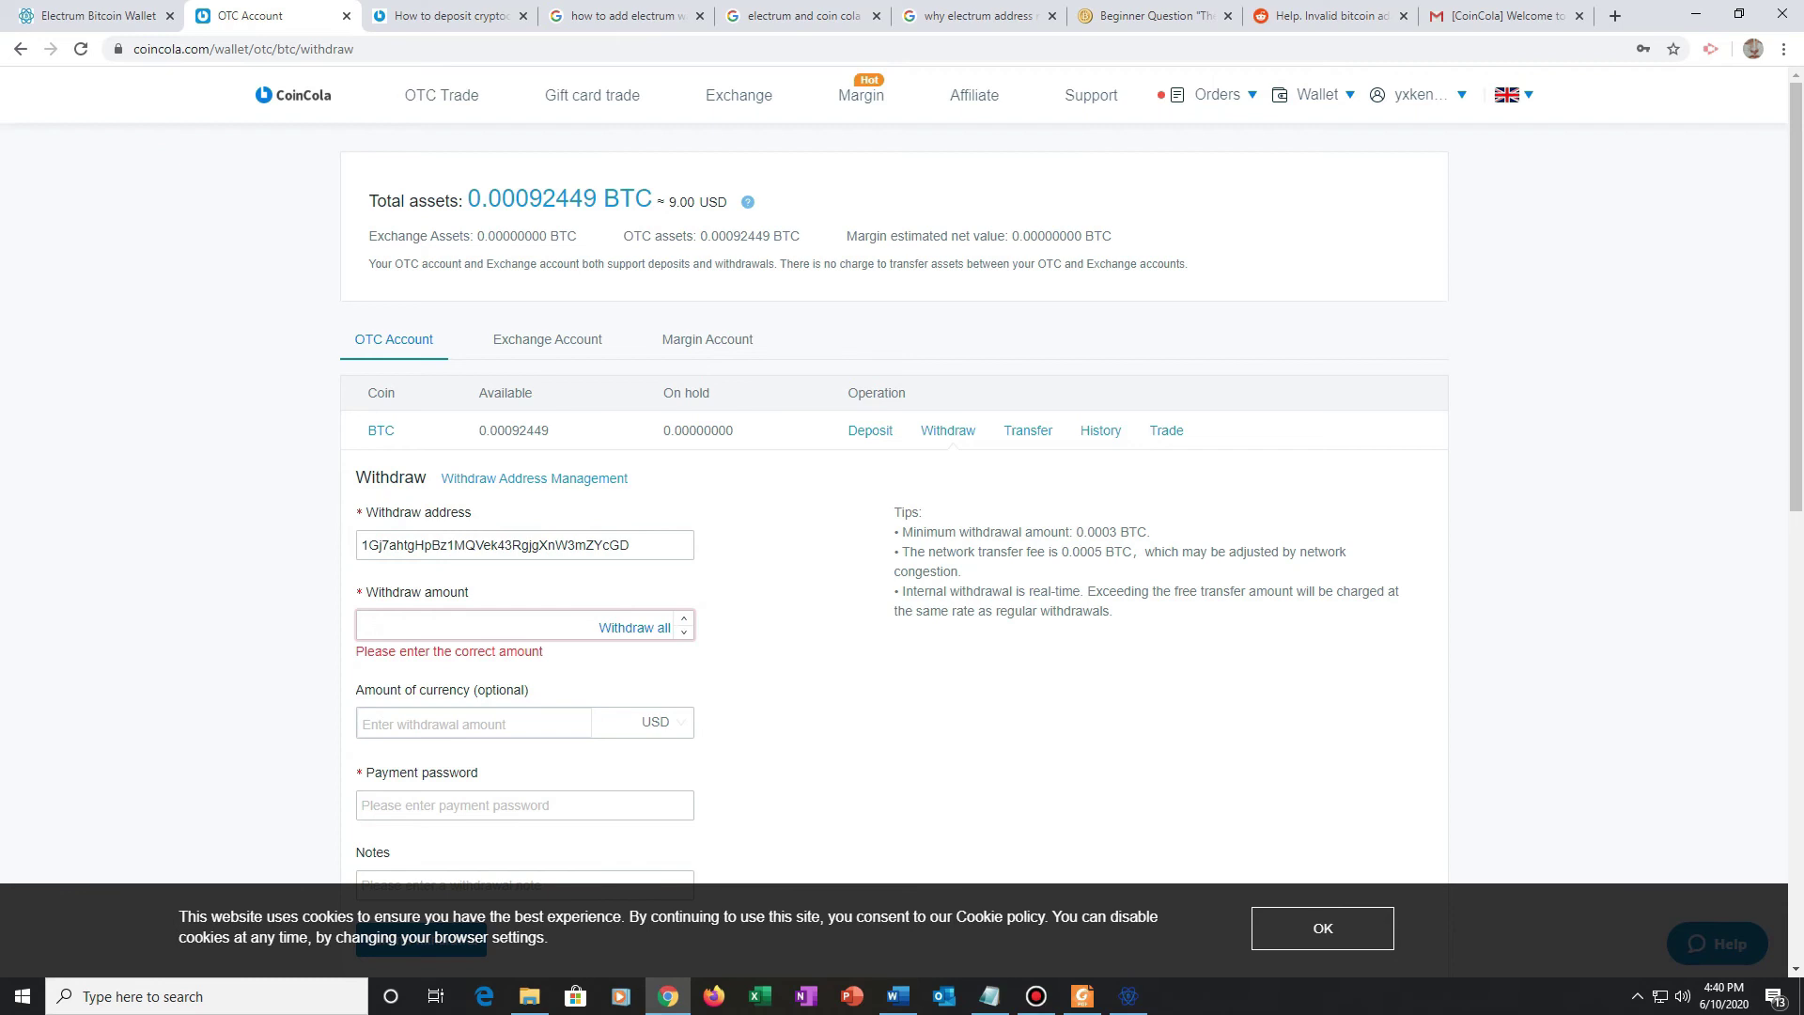
{"action": "left_click_drag", "start_coordinate": [597, 199], "coordinate": [468, 199]}
{"action": "key", "text": "ctrl+c"}
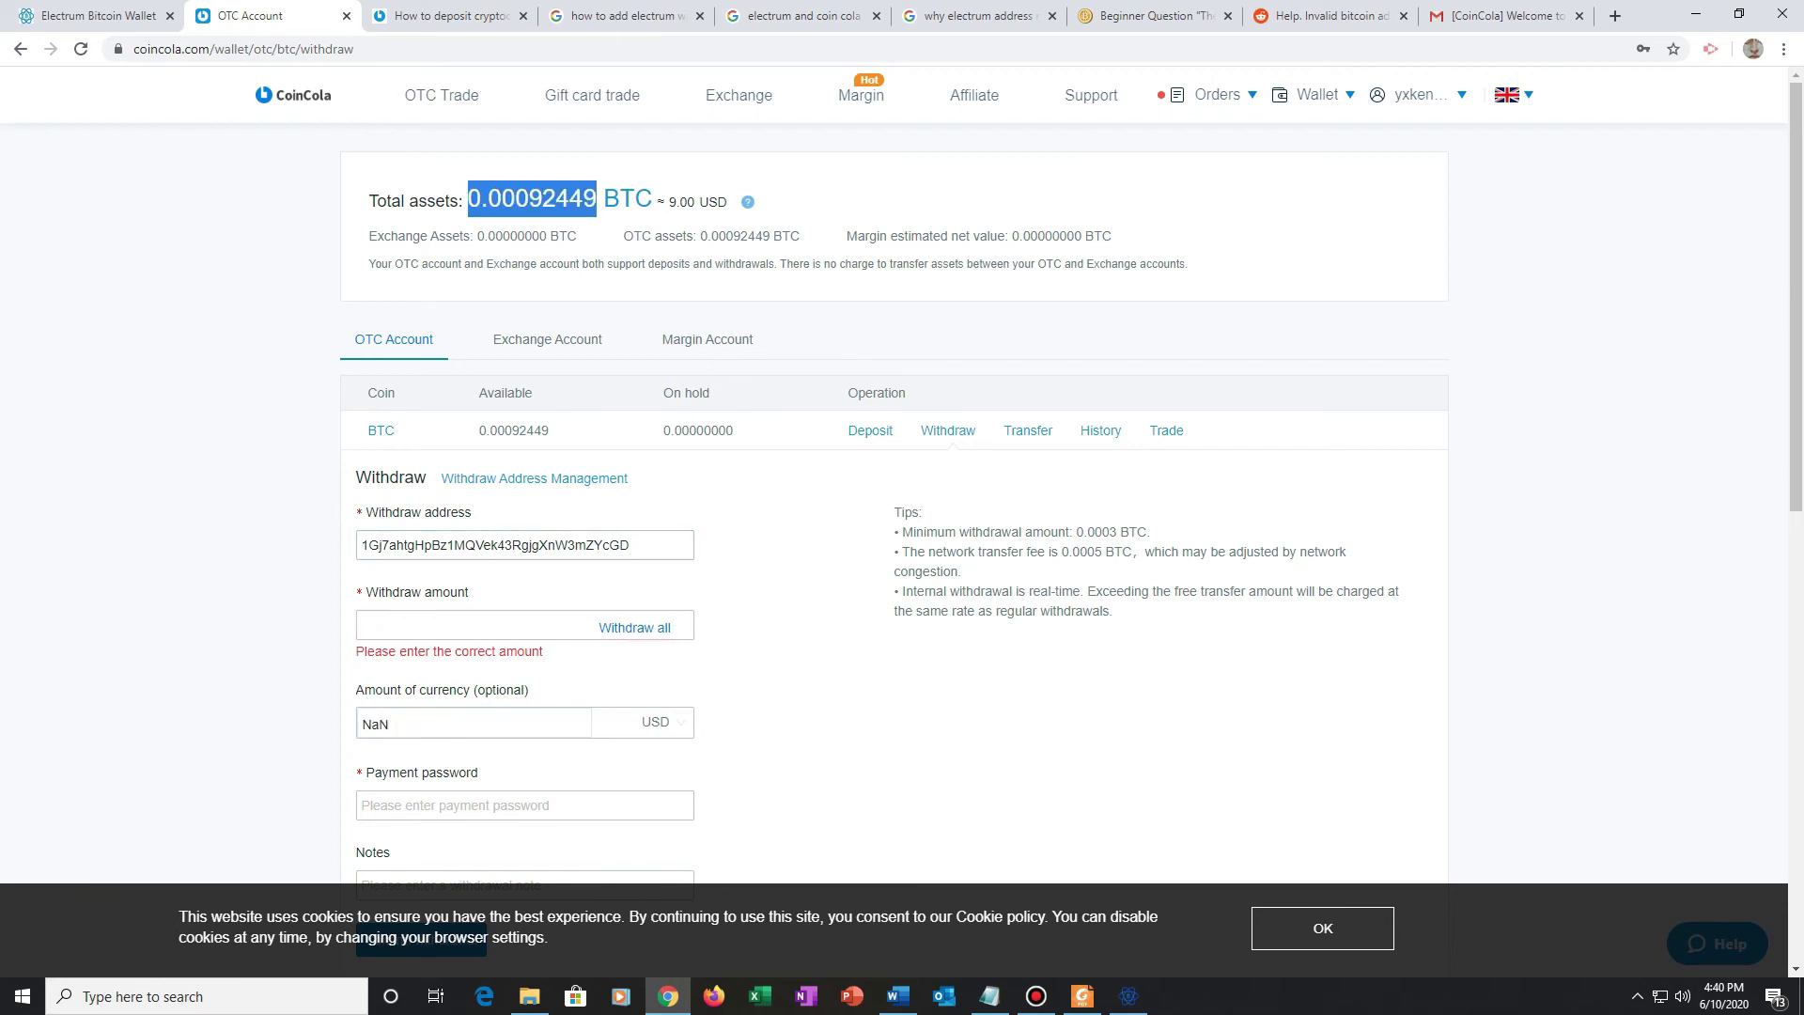
{"action": "left_click", "coordinate": [470, 625]}
{"action": "key", "text": "ctrl+v"}
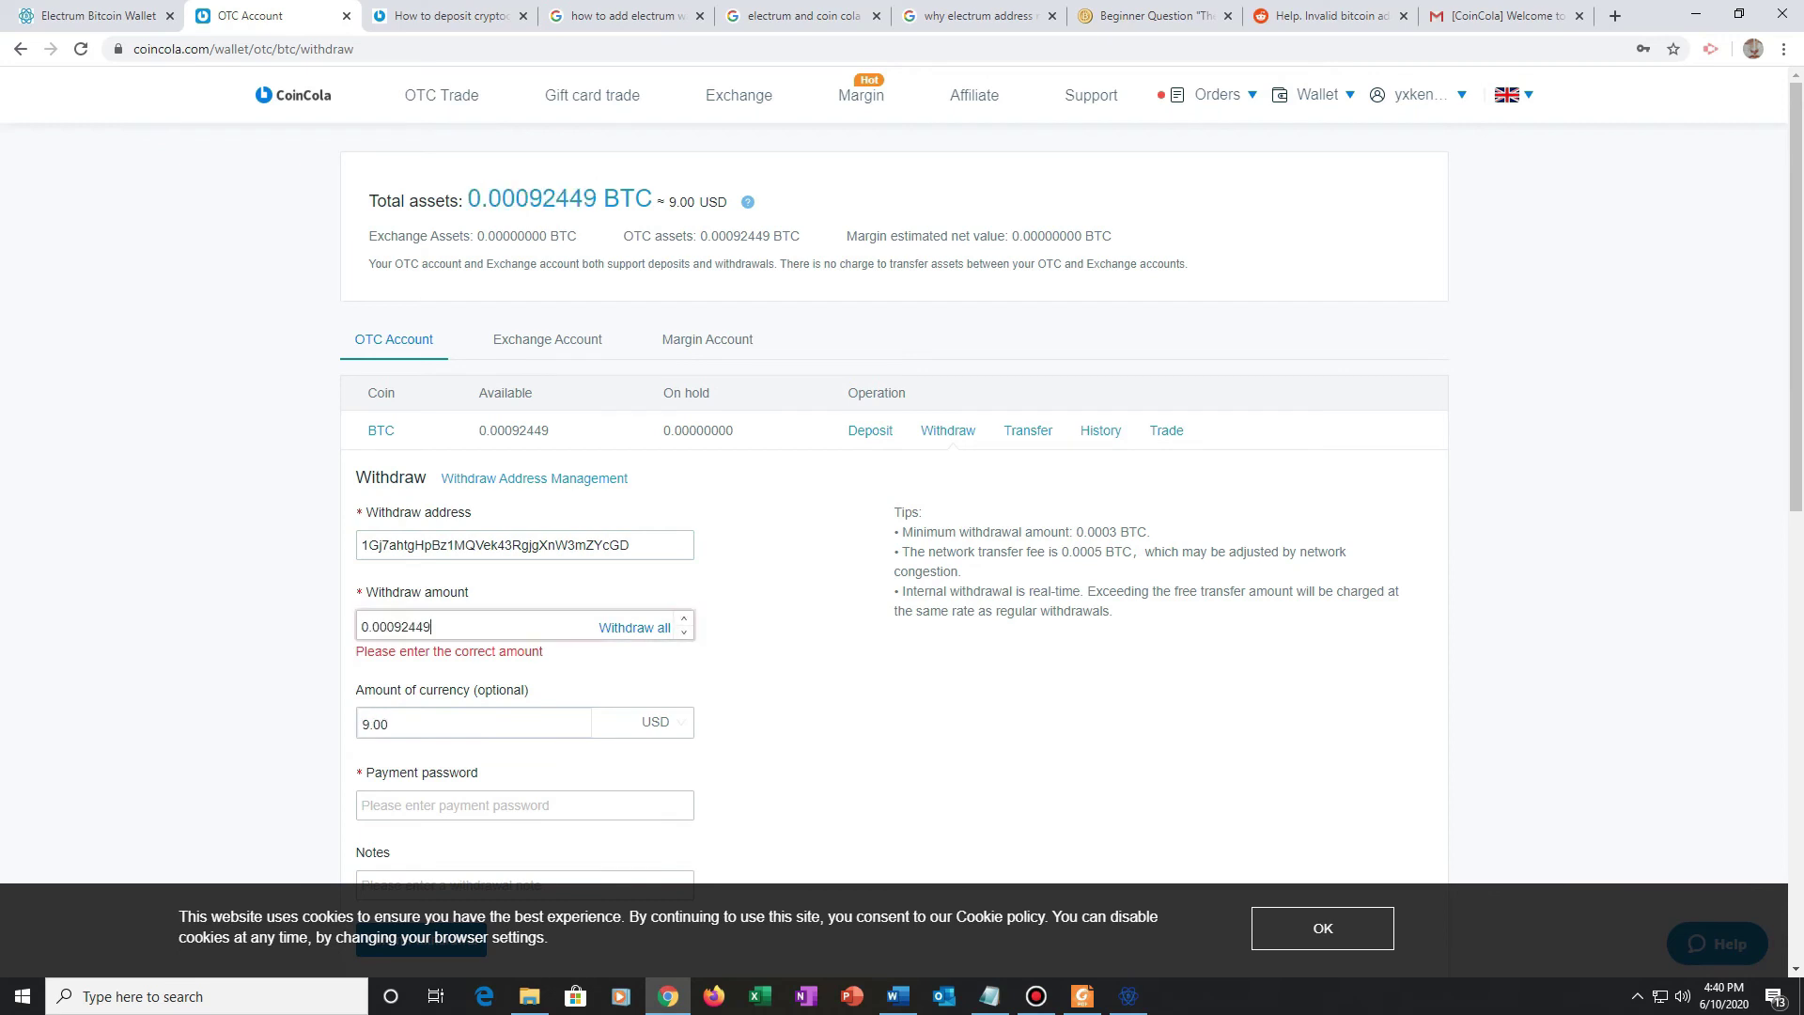
Step: Enter the payment password and the note 'trf to wallet', then check the 0.0003 BTC minimum error
{"action": "scroll", "coordinate": [470, 705], "scroll_direction": "down", "scroll_amount": 2}
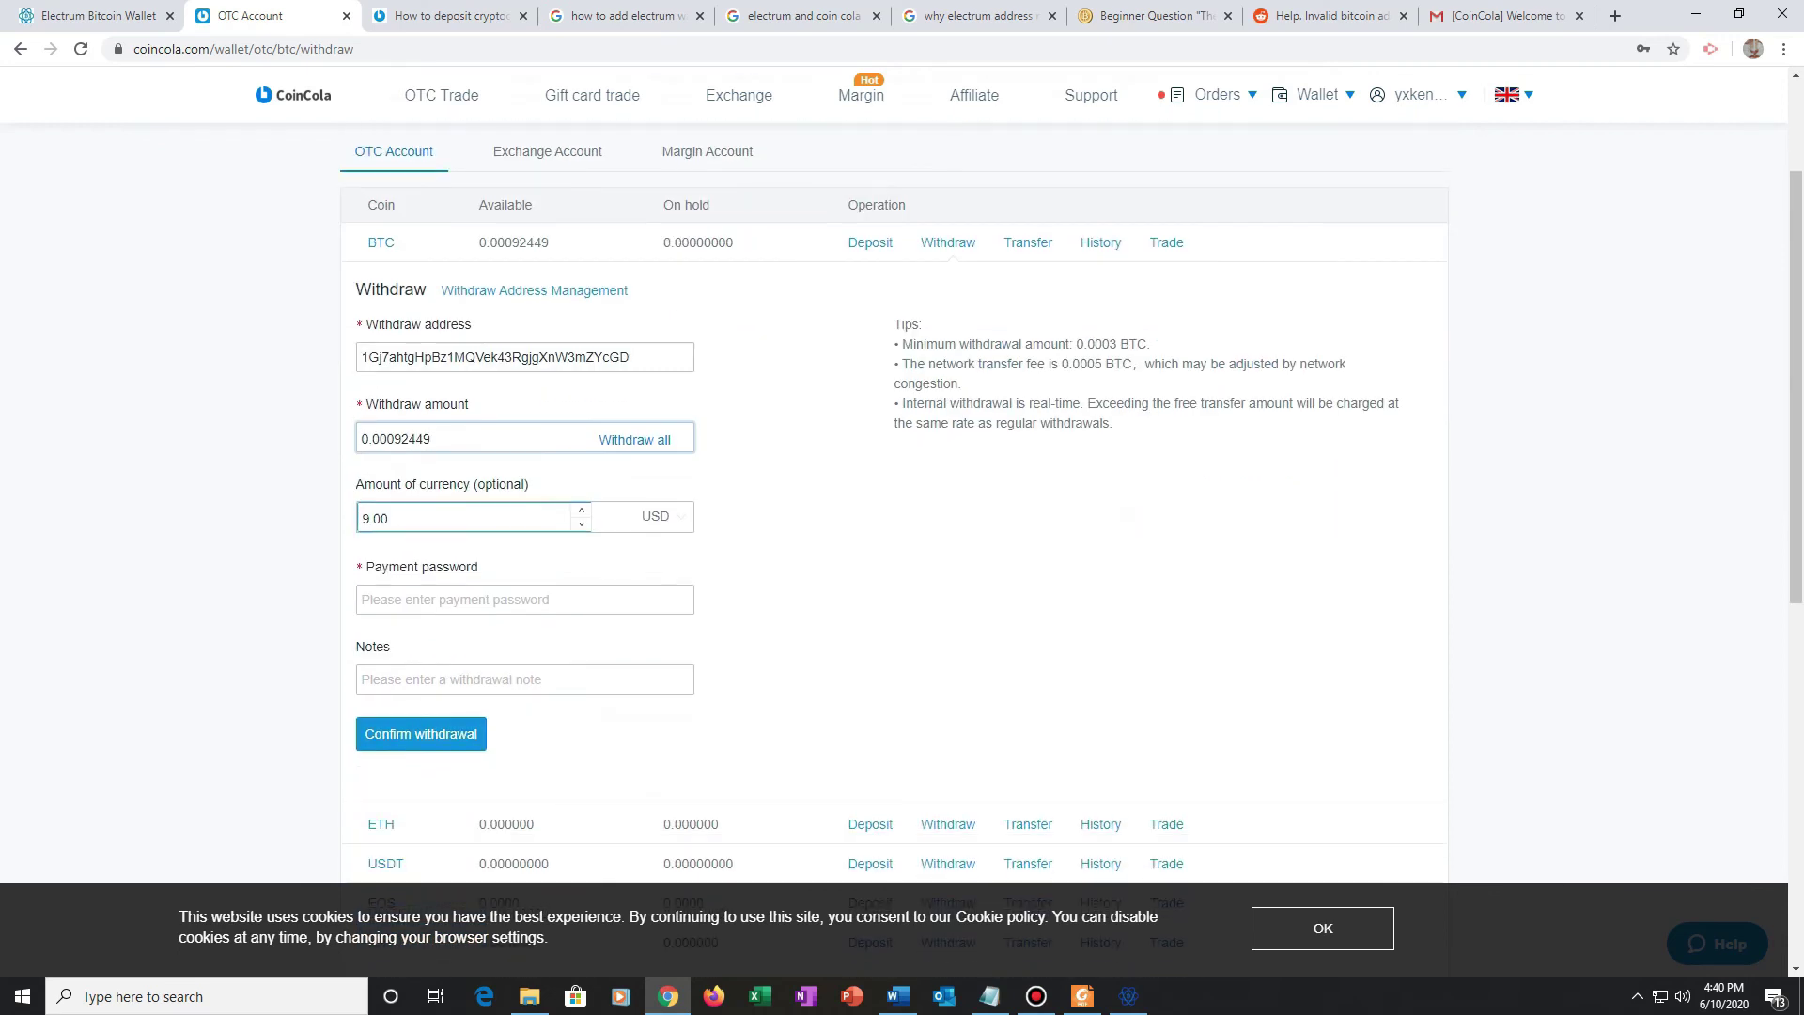
{"action": "left_click", "coordinate": [470, 600]}
{"action": "type", "text": "123"}
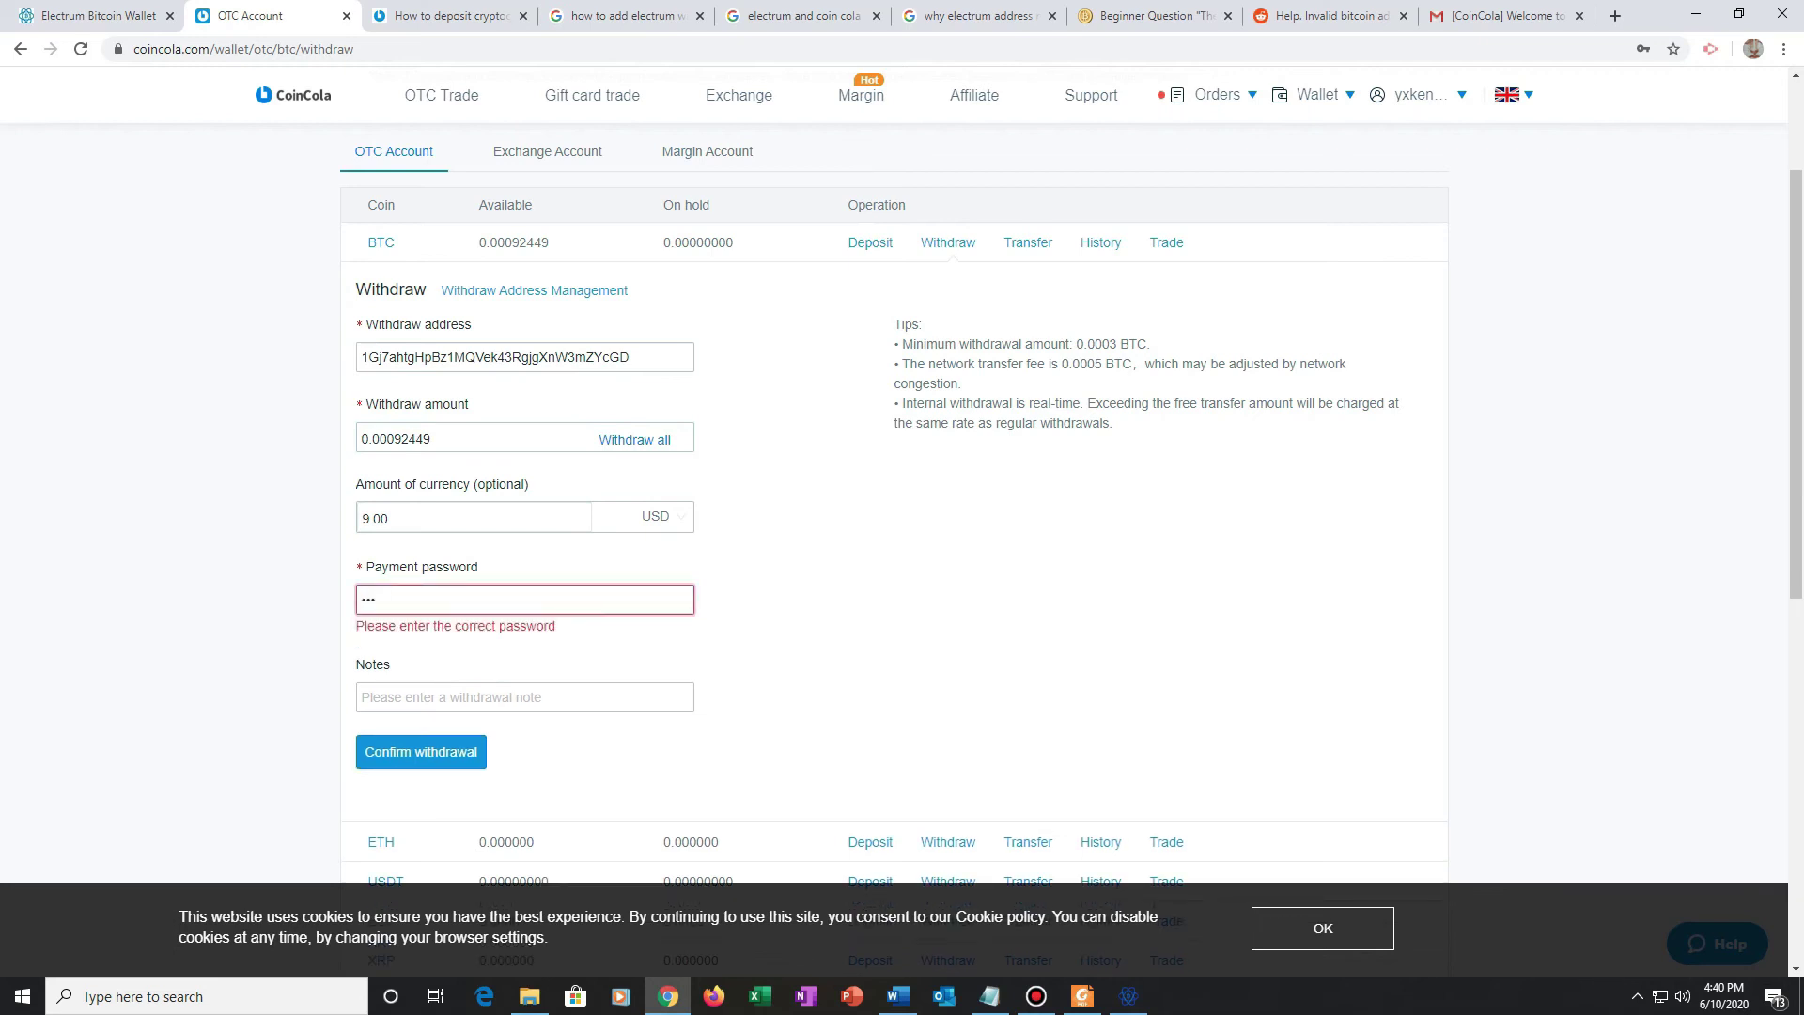
{"action": "type", "text": "456789"}
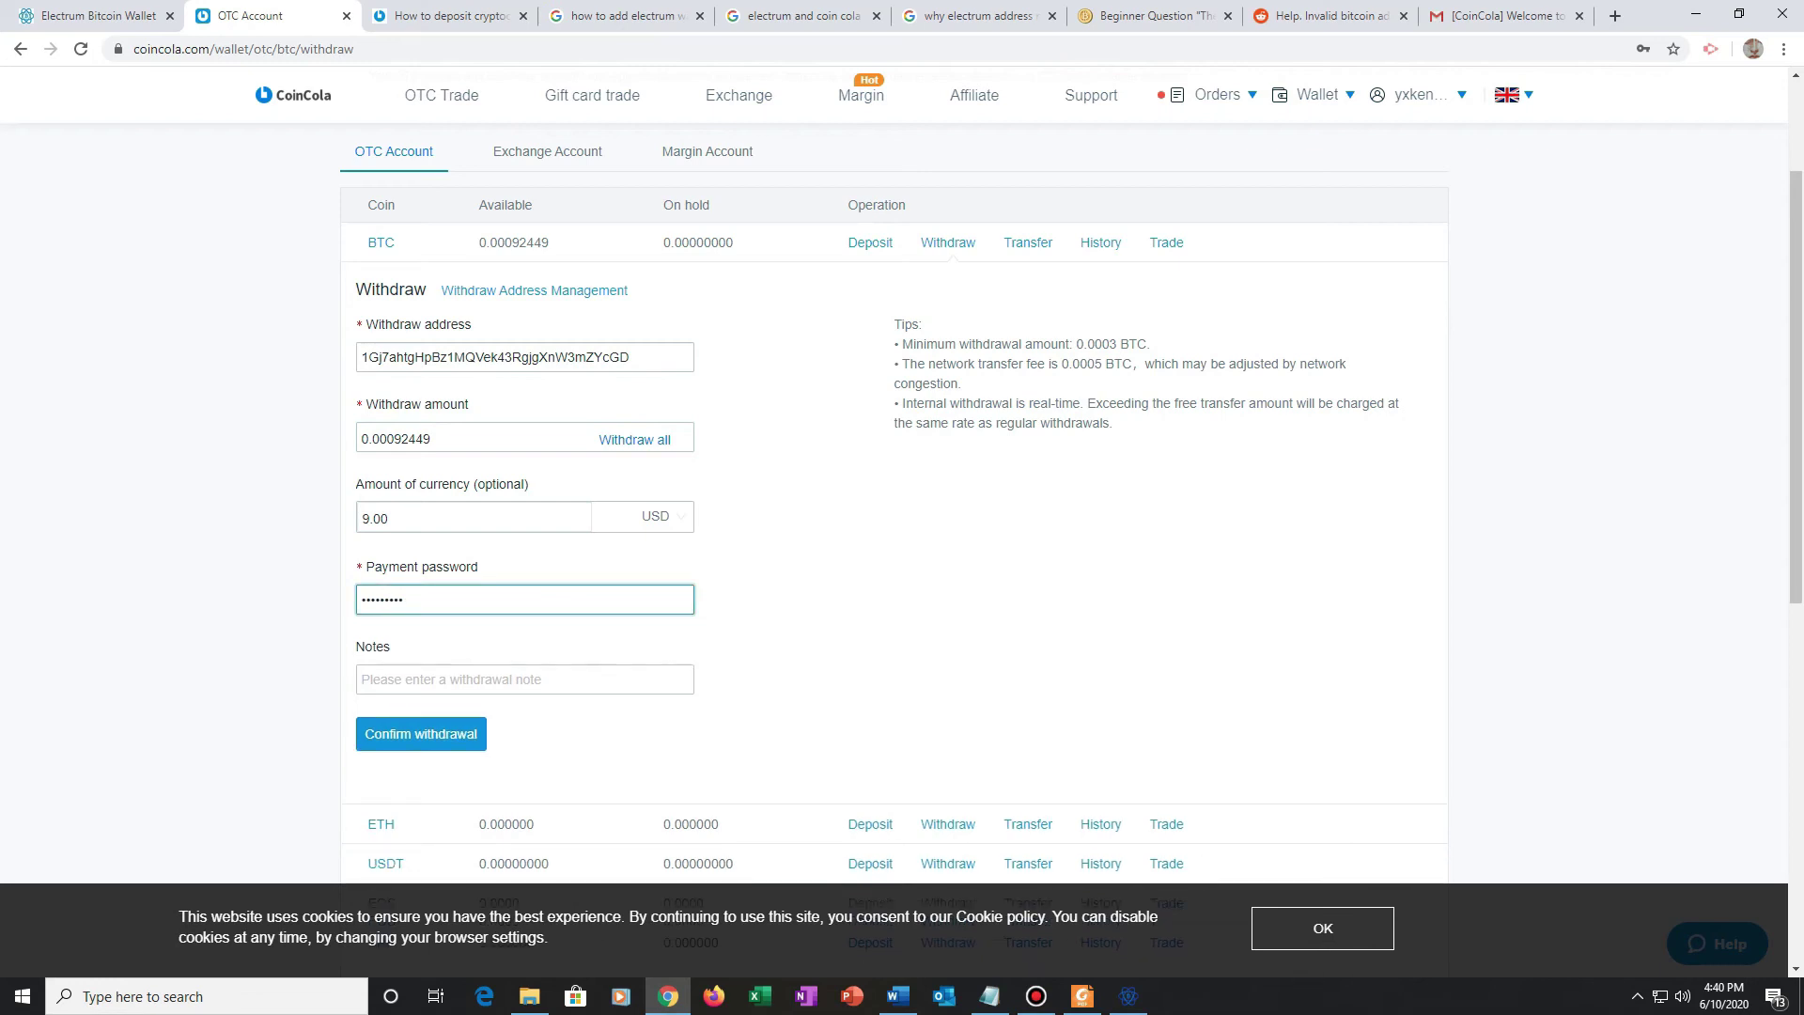
{"action": "left_click", "coordinate": [524, 679]}
{"action": "type", "text": "tr"}
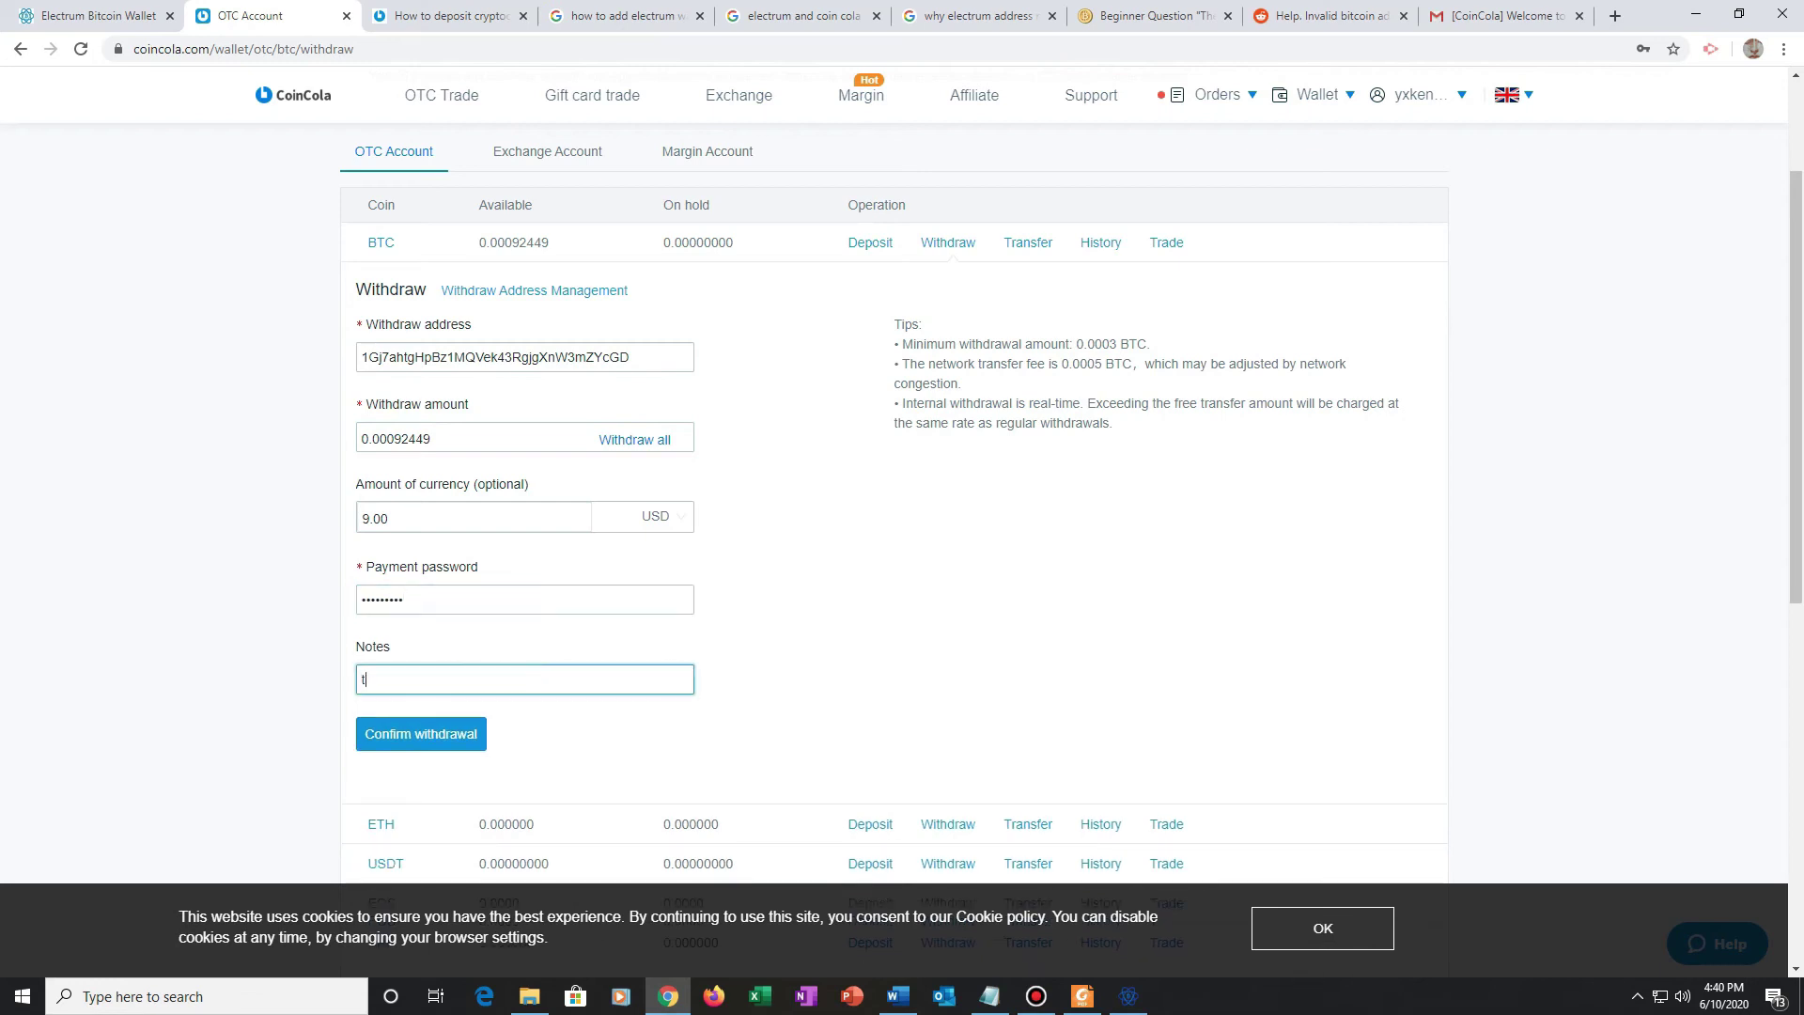
{"action": "type", "text": "f to wallet"}
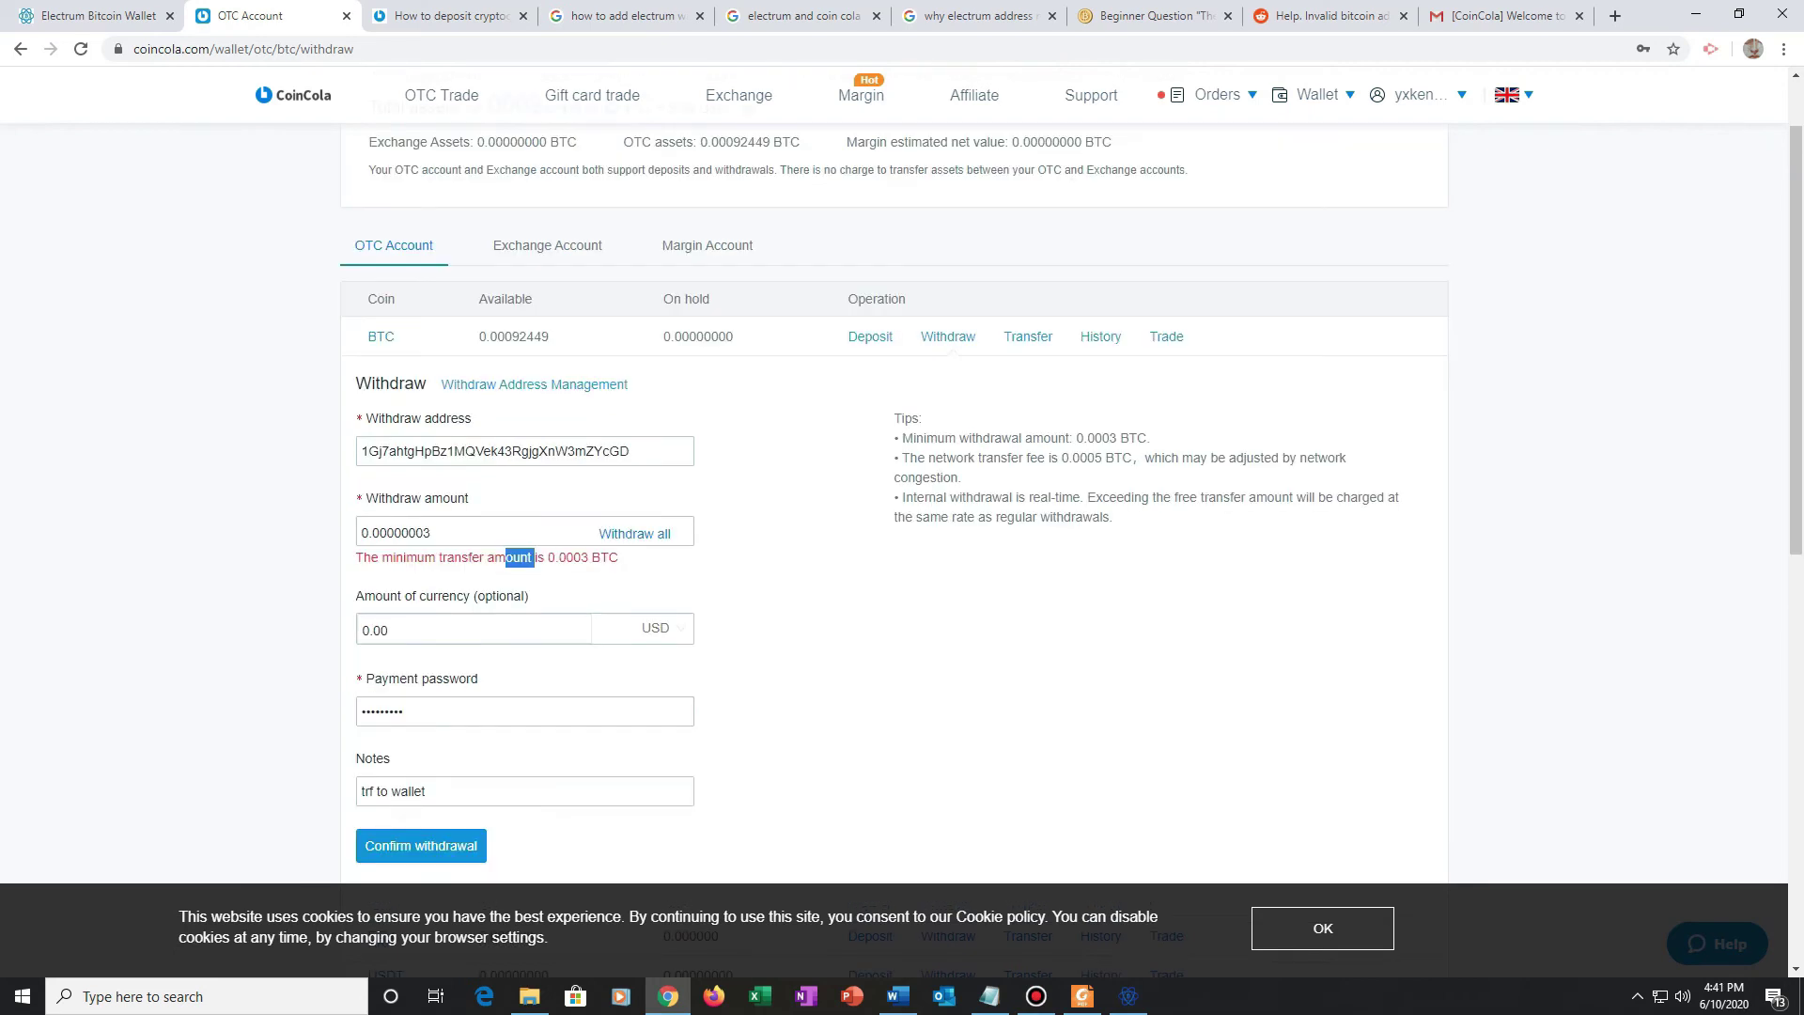
{"action": "left_click_drag", "start_coordinate": [532, 557], "coordinate": [618, 558]}
{"action": "scroll", "coordinate": [892, 507], "scroll_direction": "up", "scroll_amount": 1}
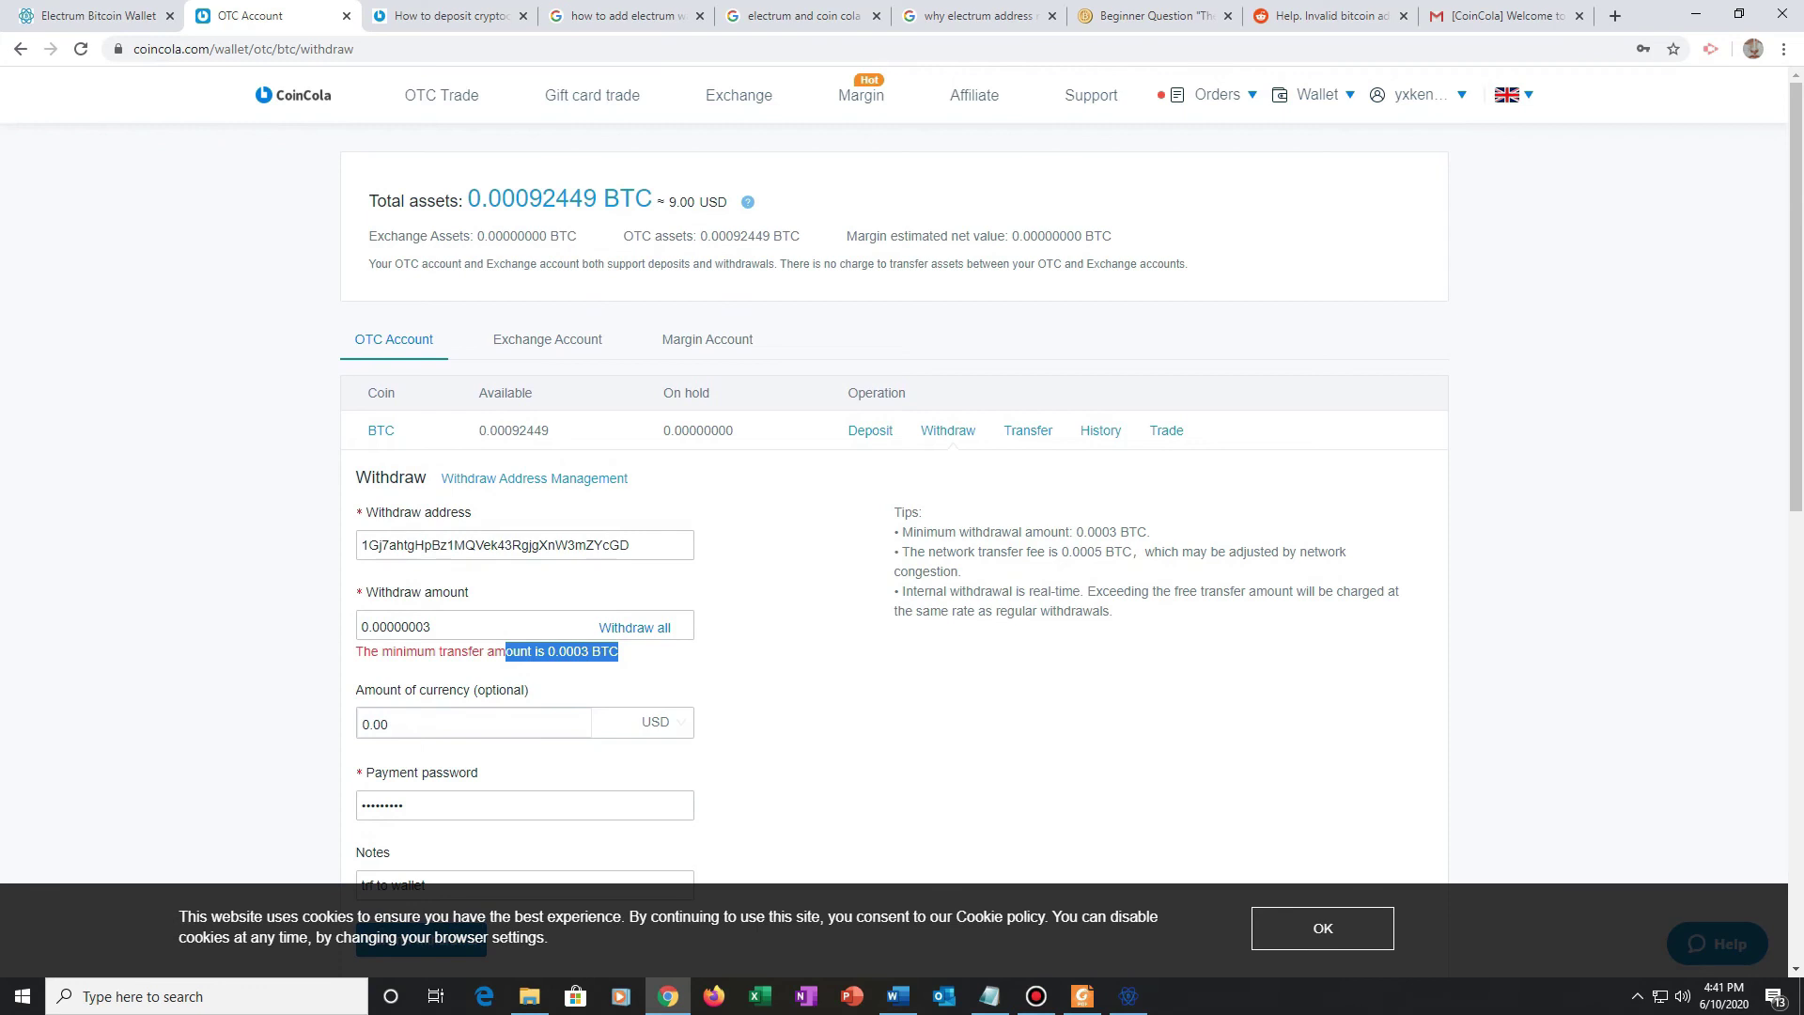
Step: Replace the withdrawal amount with 0.00000001 BTC and compare it to the 0.0003 BTC minimum
{"action": "left_click", "coordinate": [516, 626]}
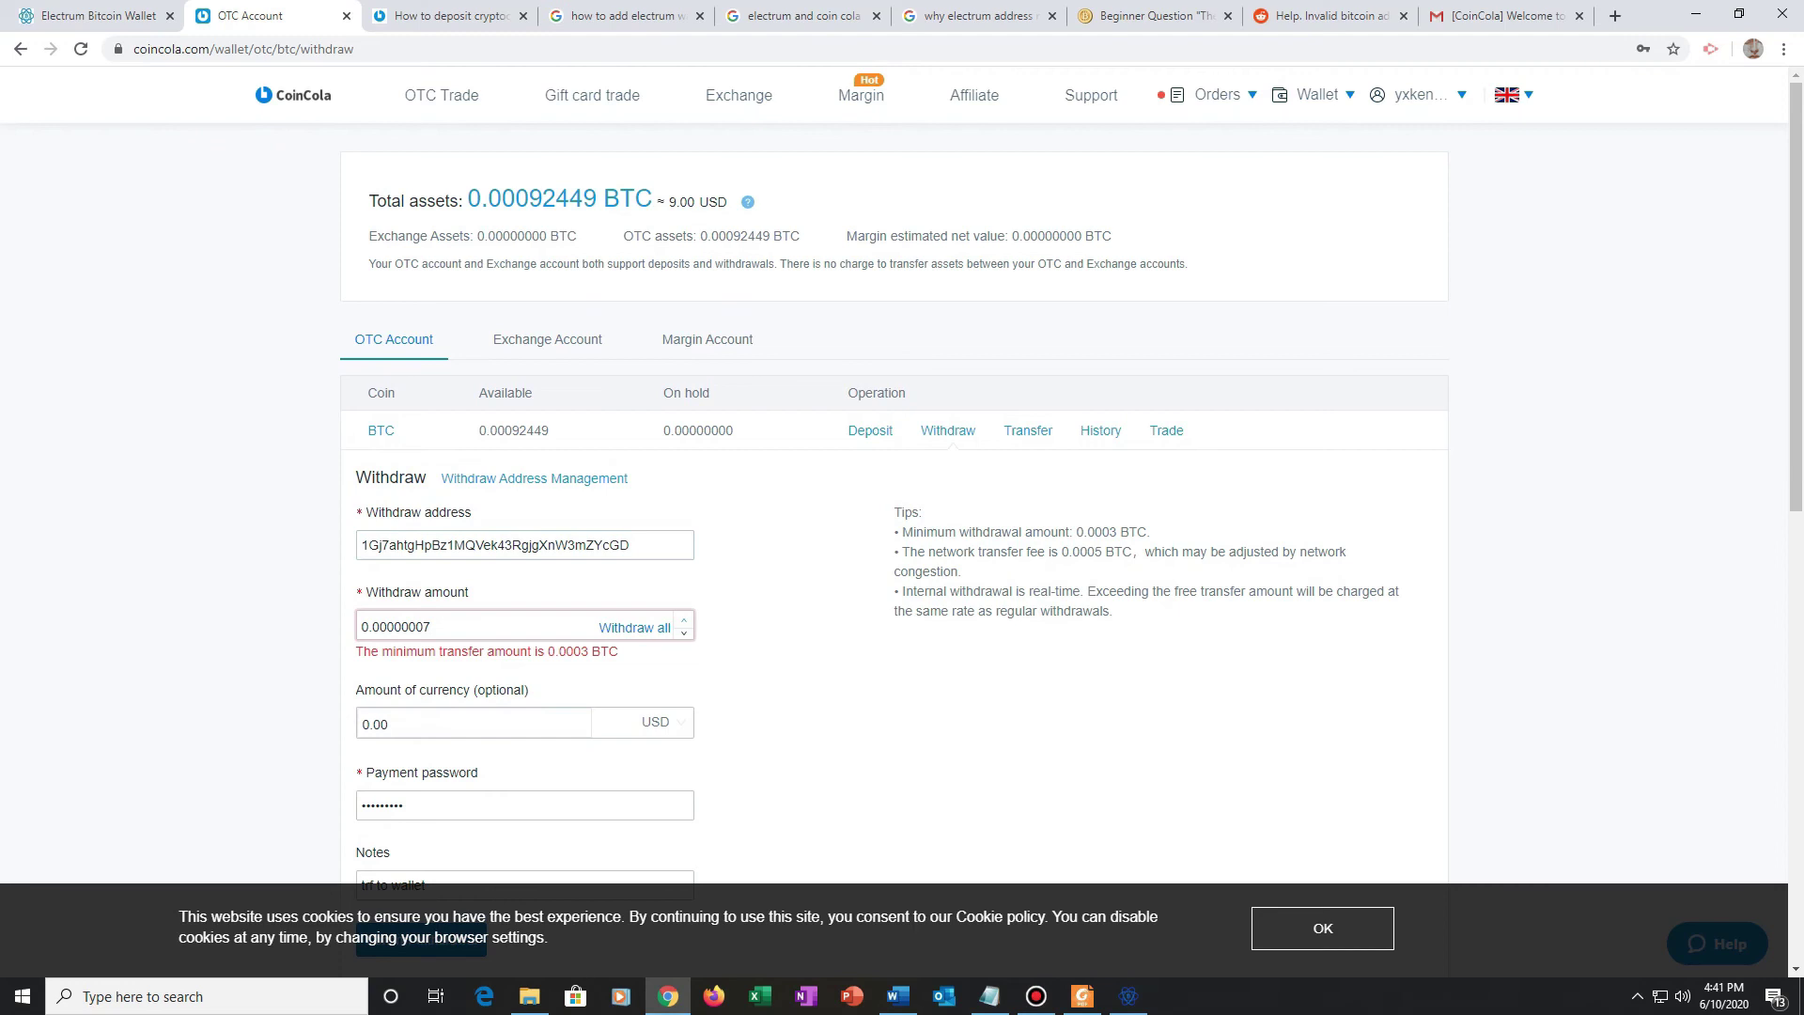
{"action": "left_click_drag", "start_coordinate": [618, 651], "coordinate": [355, 651]}
{"action": "double_click", "coordinate": [397, 627]}
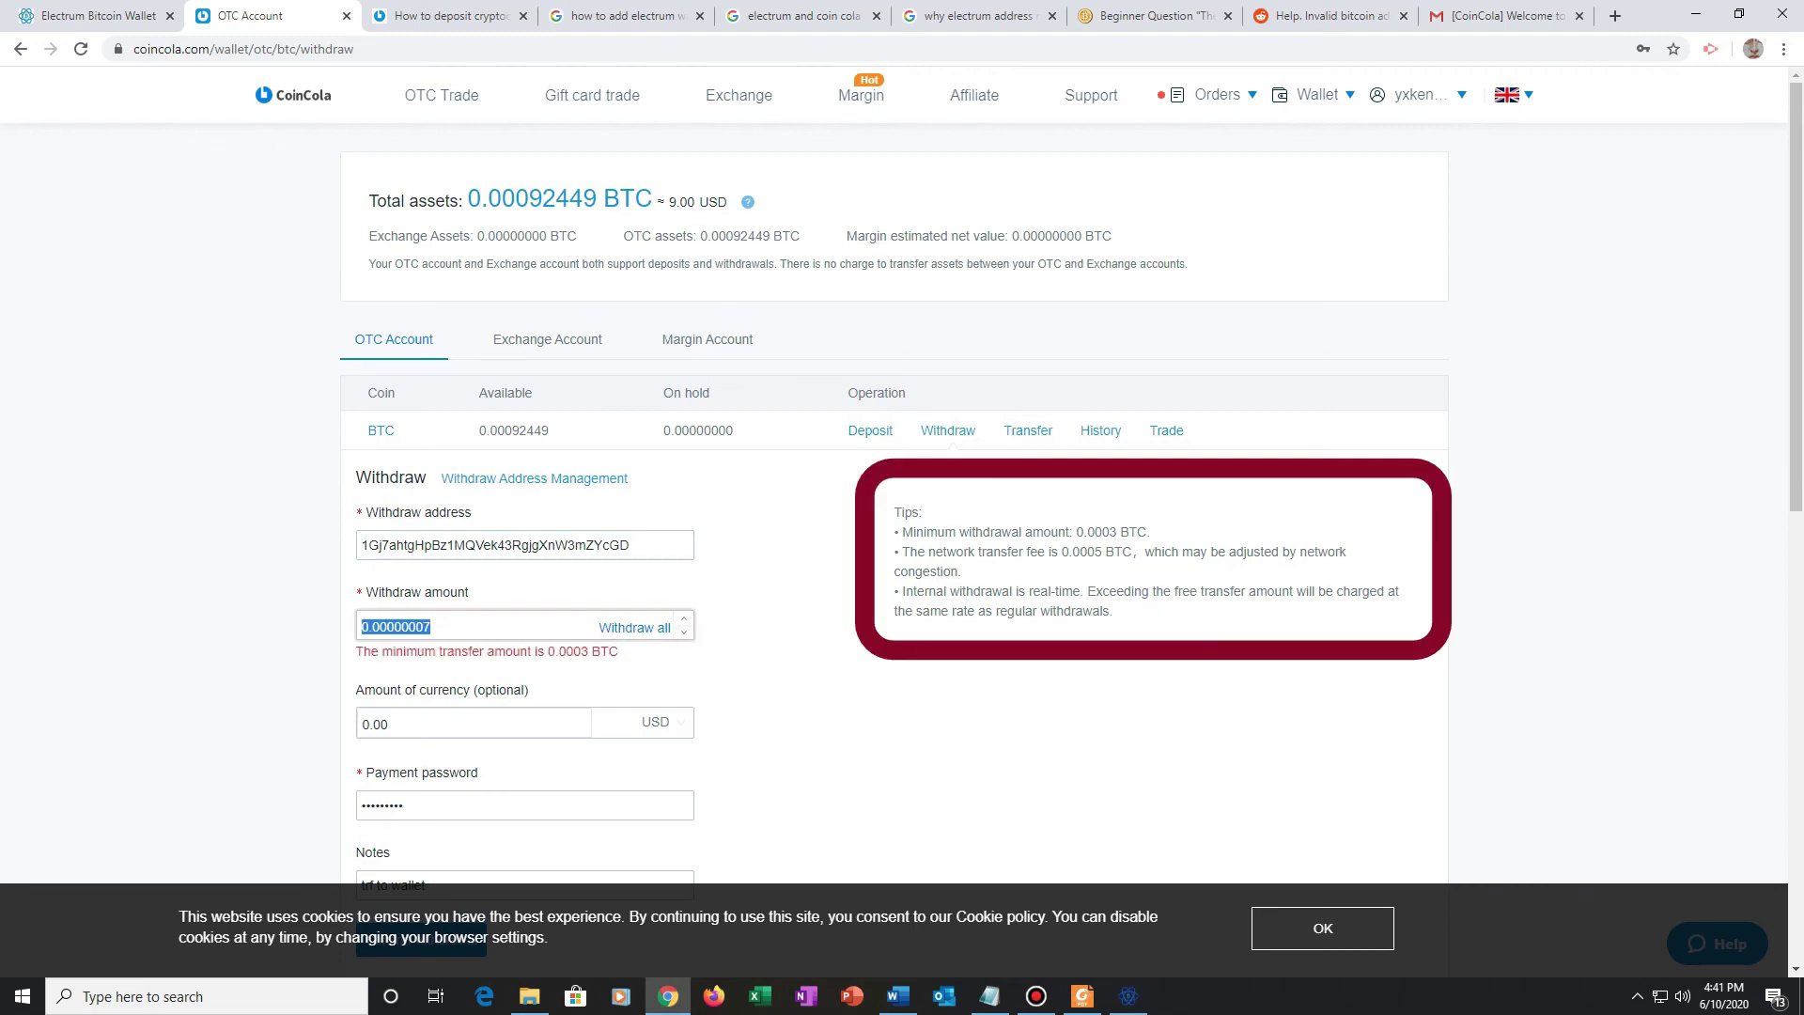
{"action": "left_click_drag", "start_coordinate": [619, 651], "coordinate": [355, 651]}
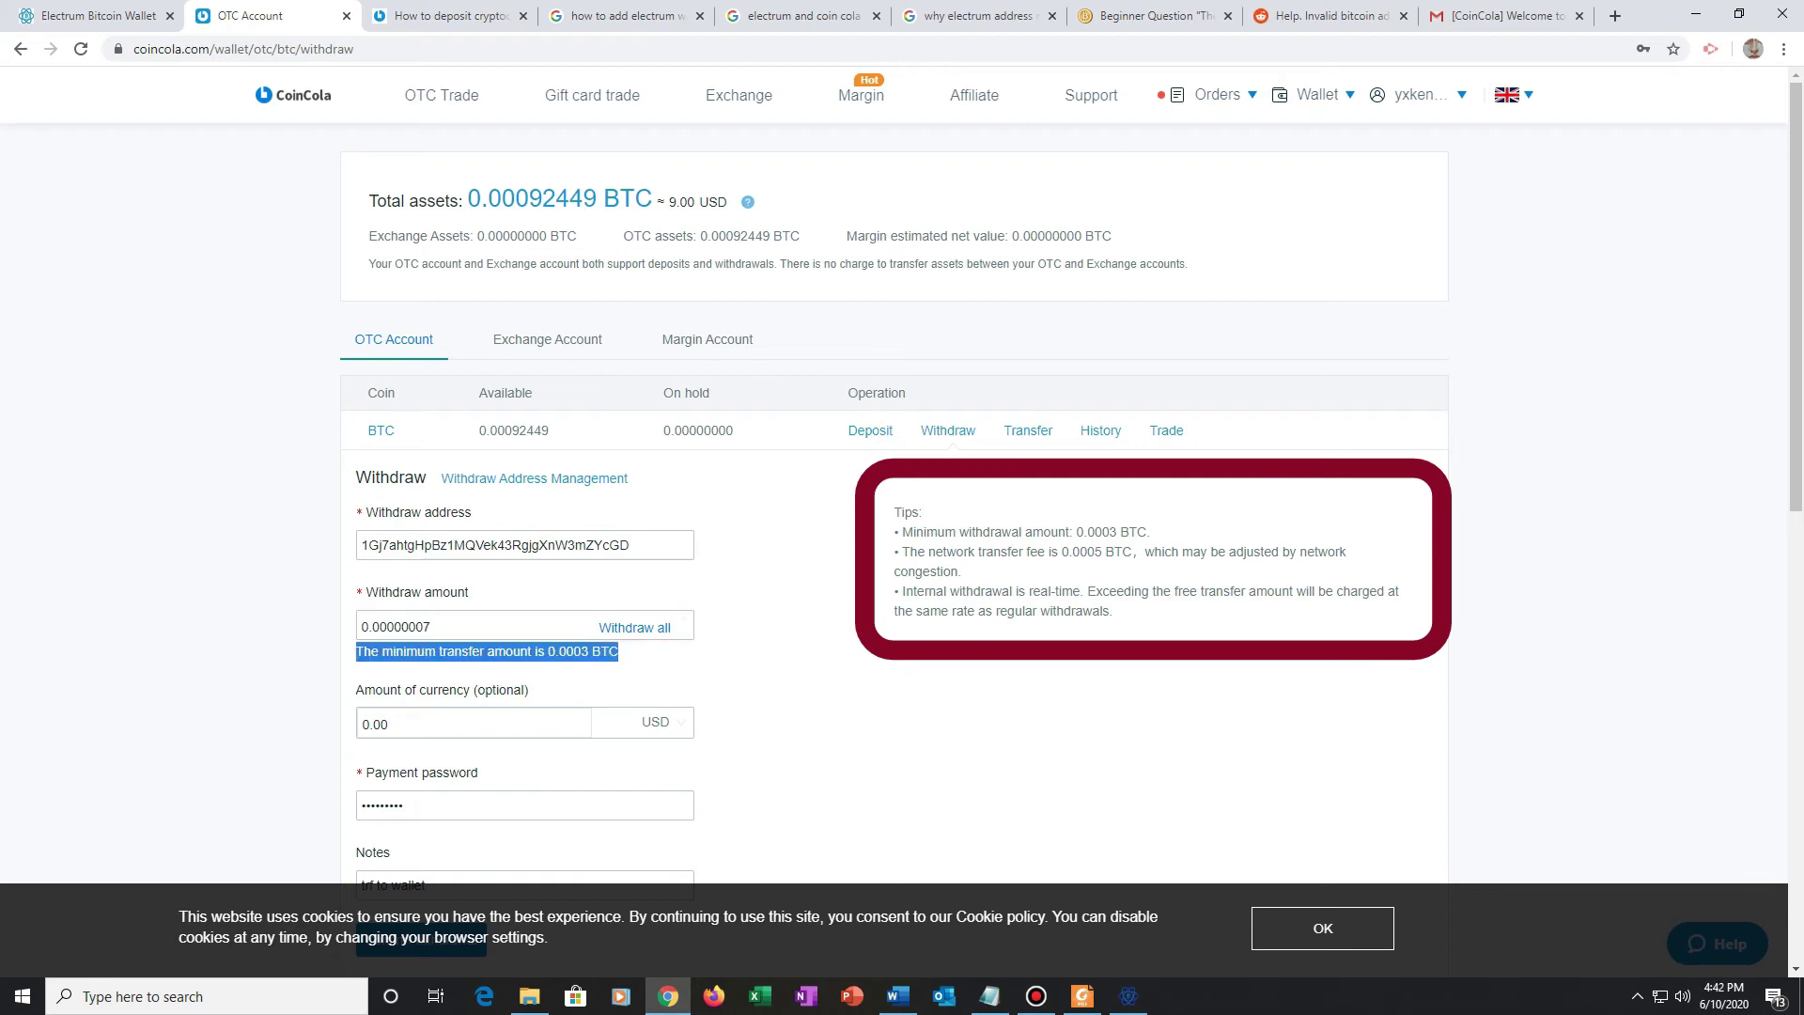
{"action": "double_click", "coordinate": [396, 627]}
{"action": "key", "text": "BackSpace"}
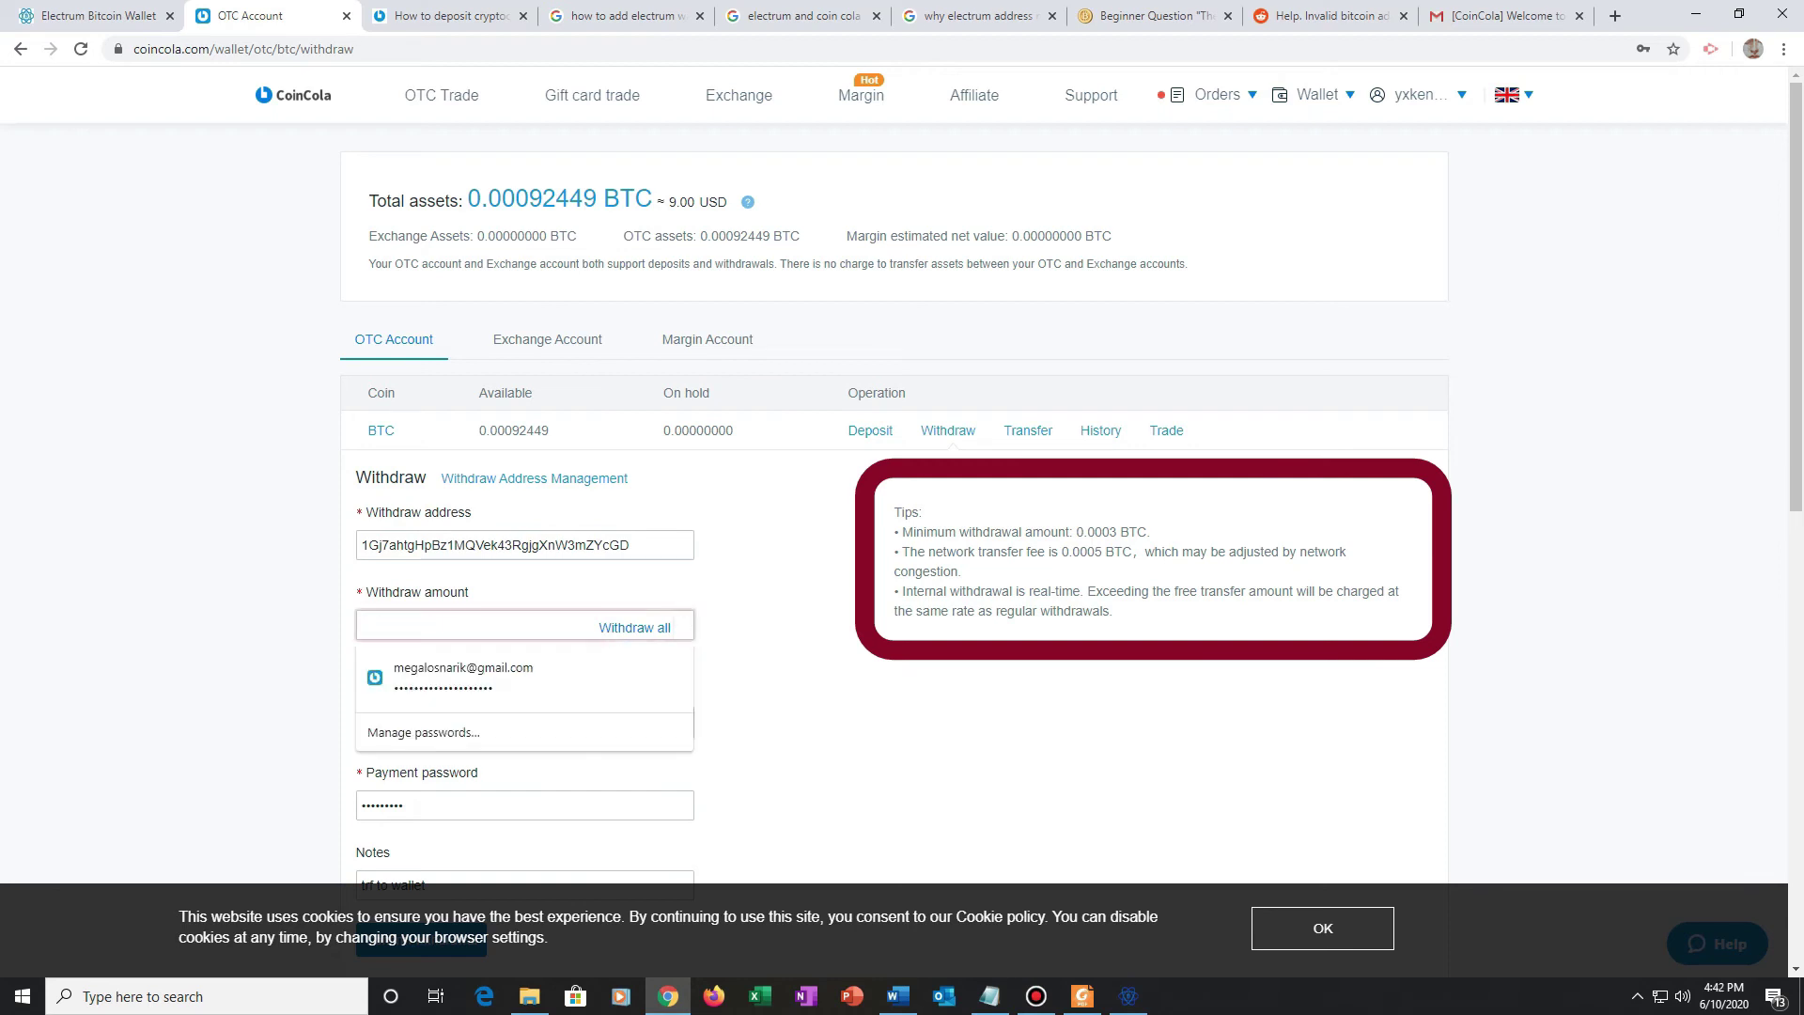
{"action": "type", "text": "0.00000001"}
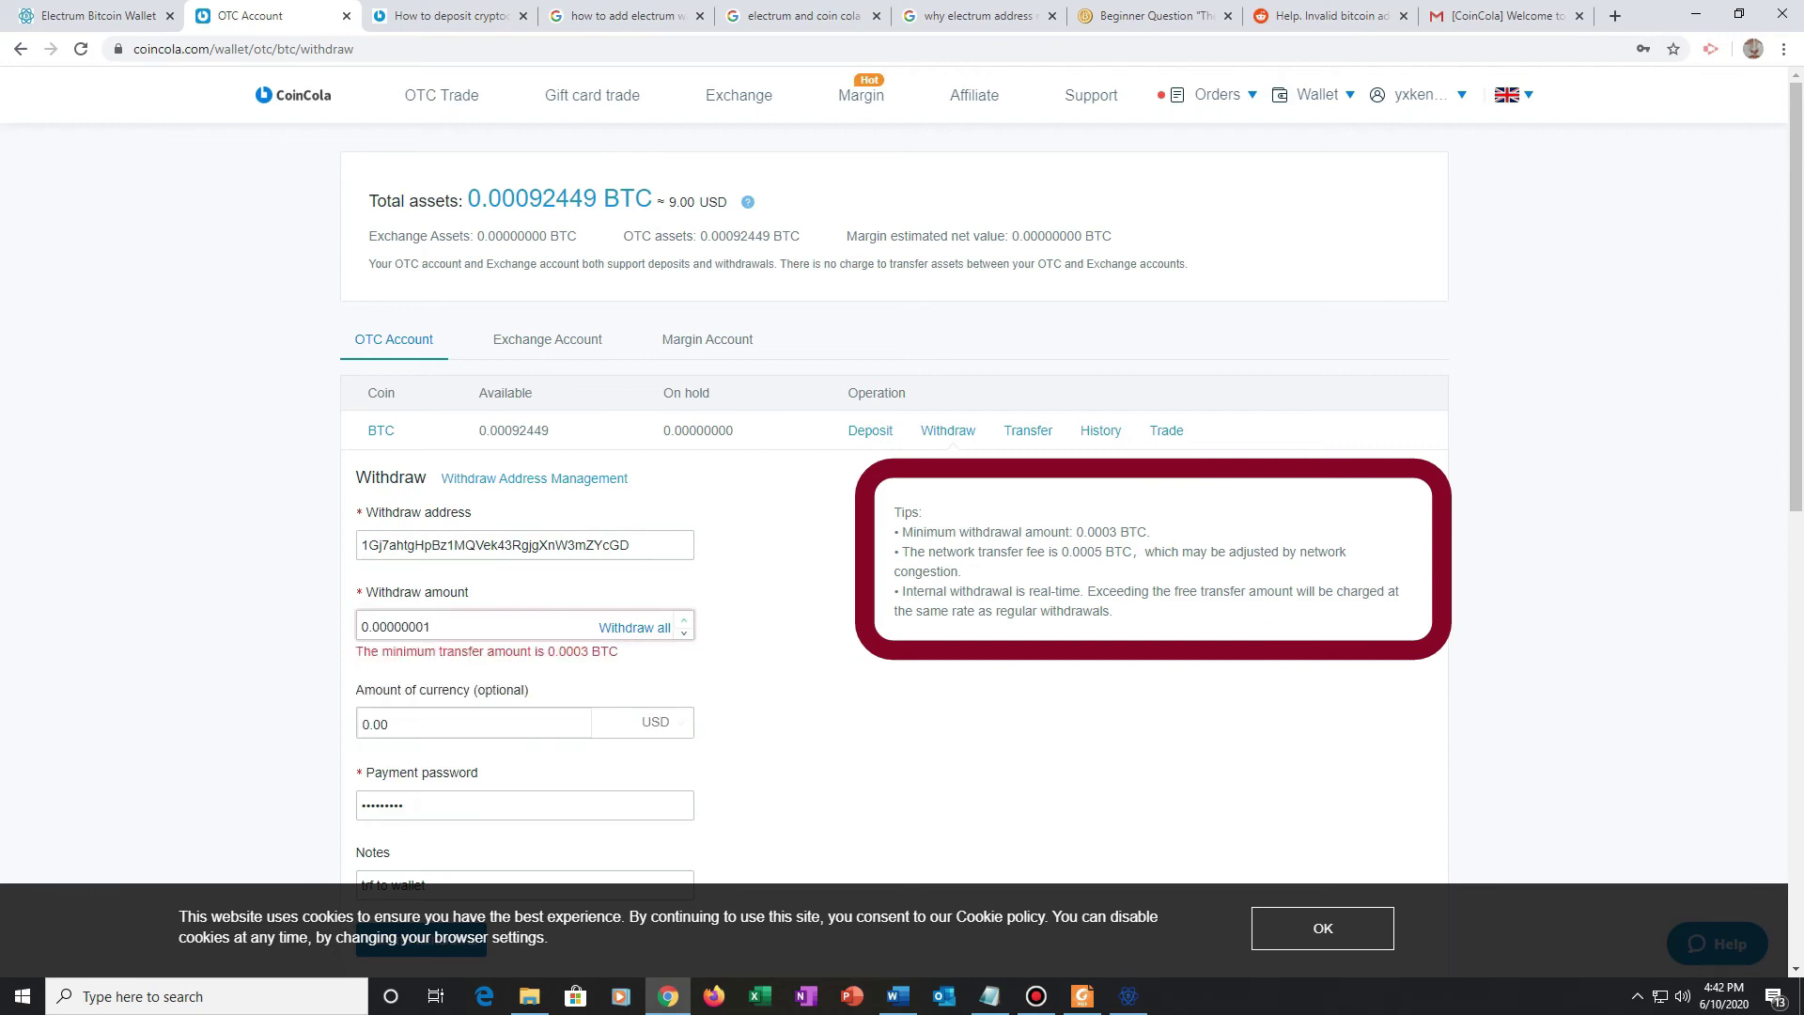
{"action": "double_click", "coordinate": [566, 651]}
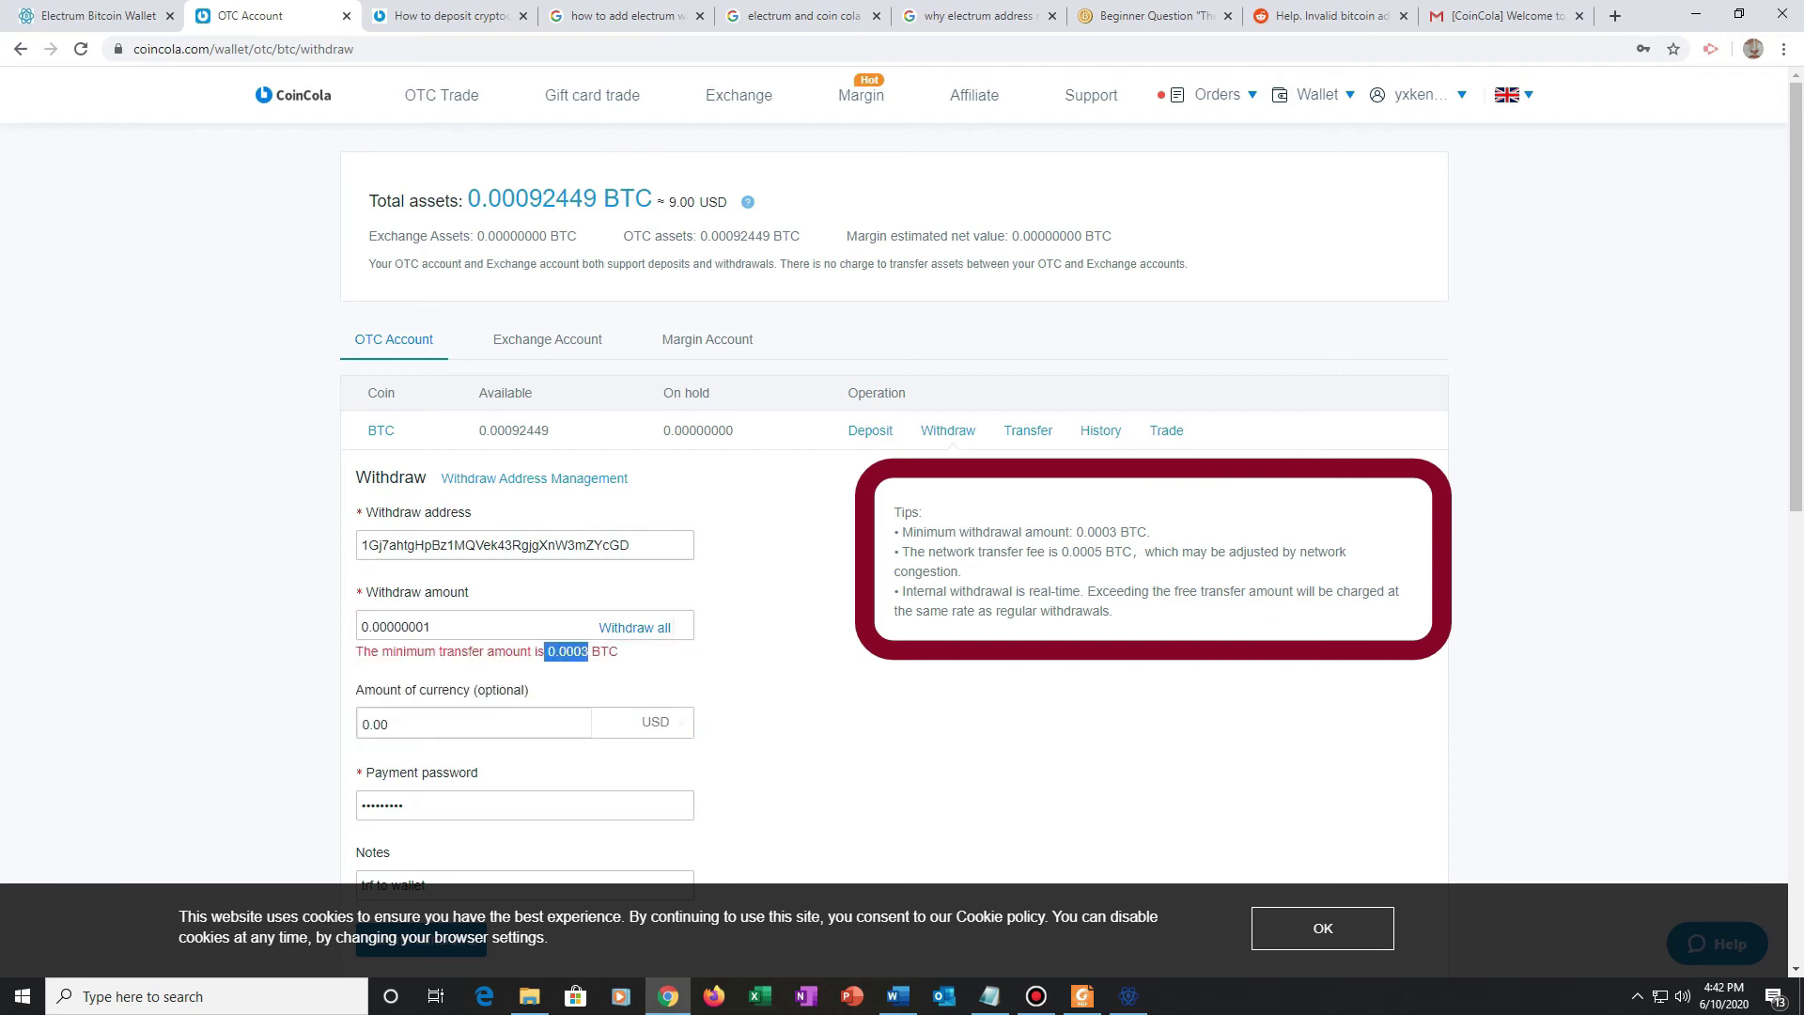
{"action": "left_click_drag", "start_coordinate": [468, 200], "coordinate": [602, 199]}
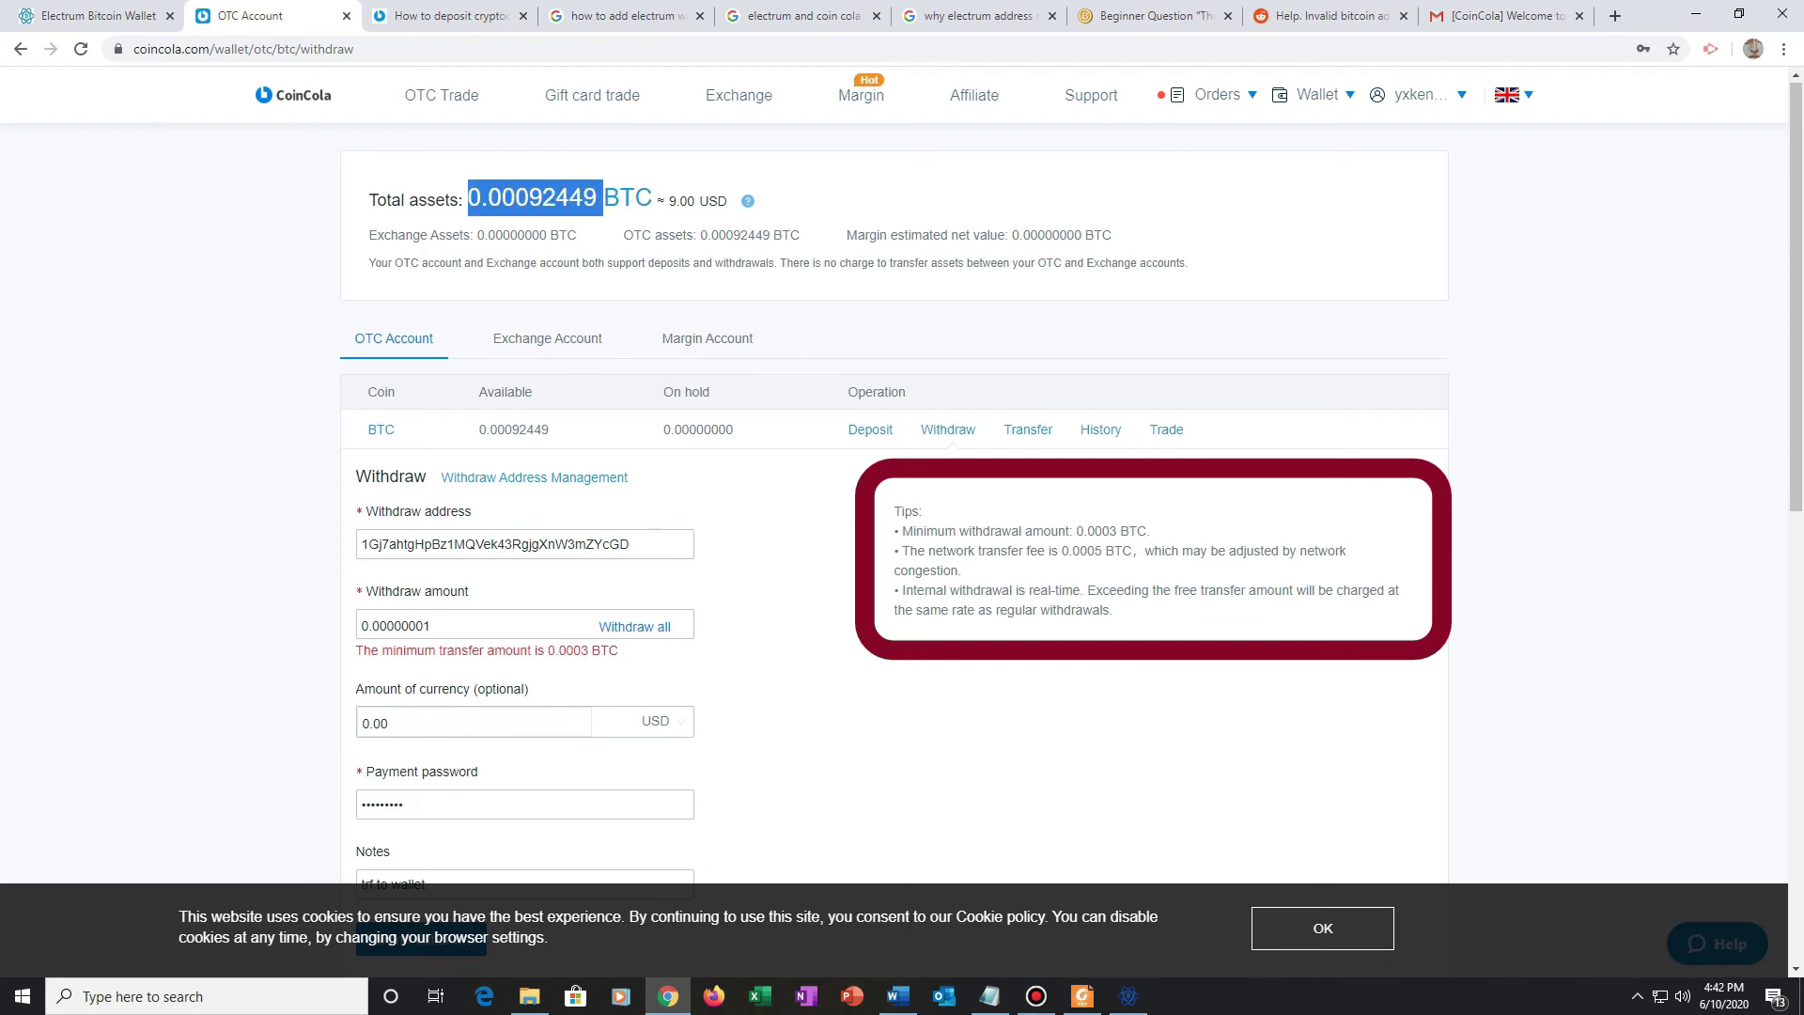
{"action": "scroll", "coordinate": [893, 517], "scroll_direction": "down", "scroll_amount": 2}
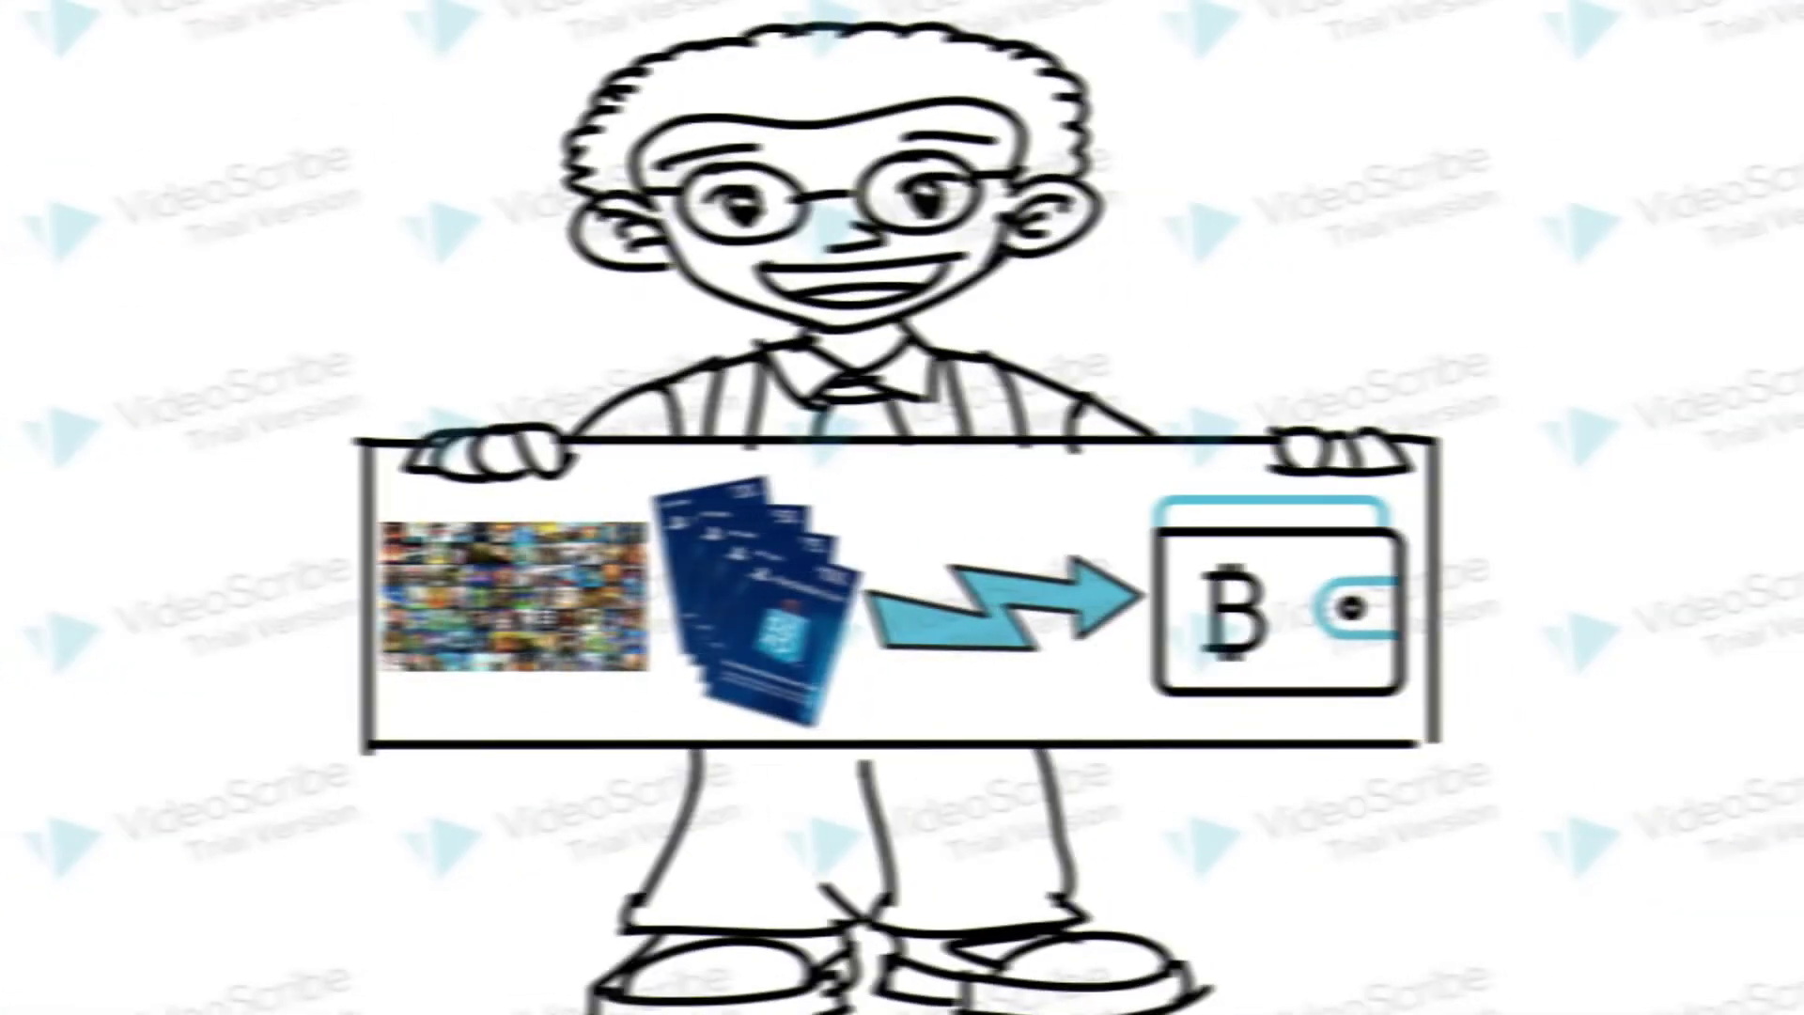